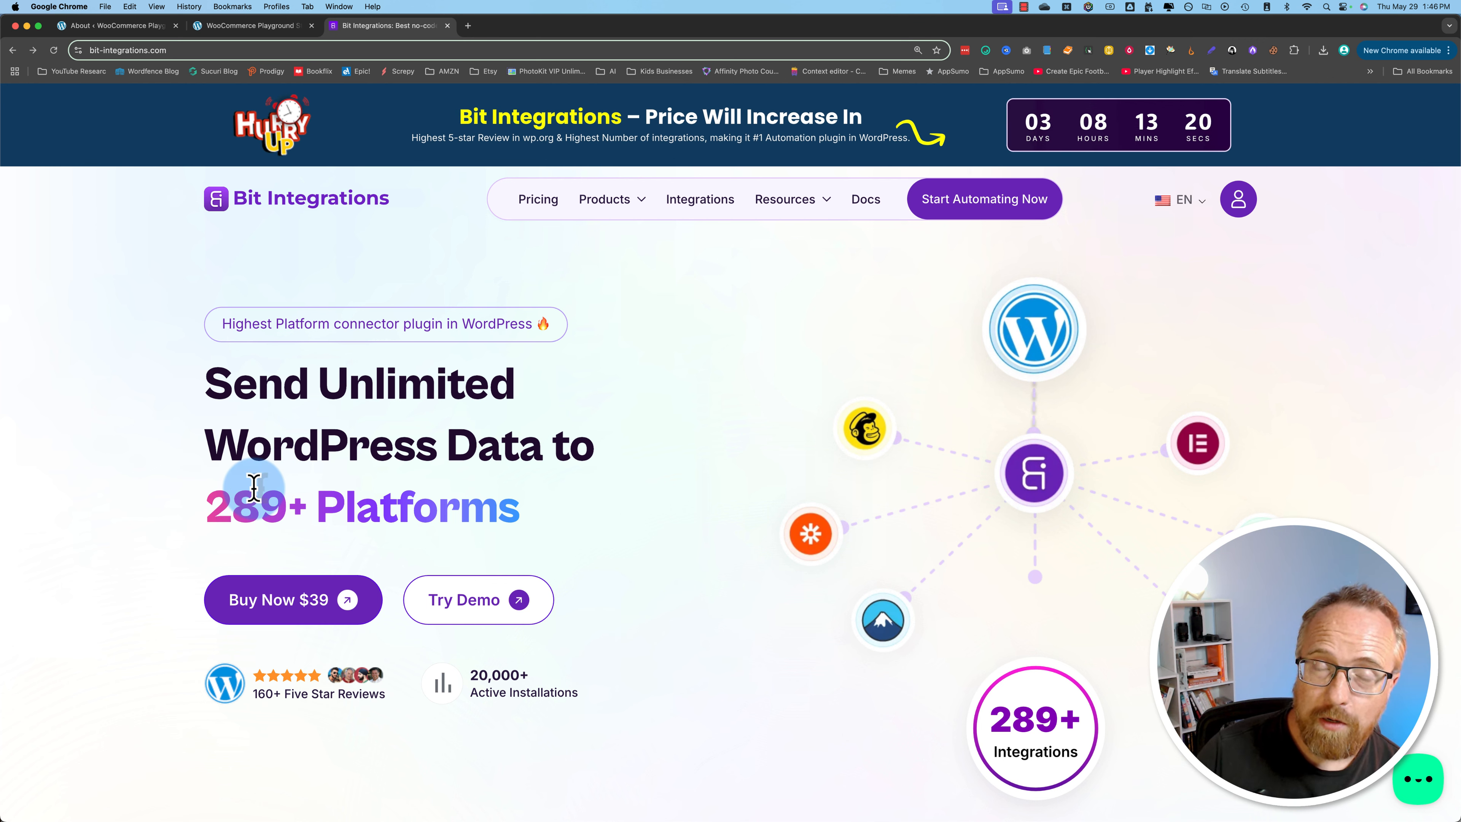
Step: Open the Integrations page of the Bit Integrations site and look over its list of supported plugins and apps
left_click_drag(202, 506, 300, 504)
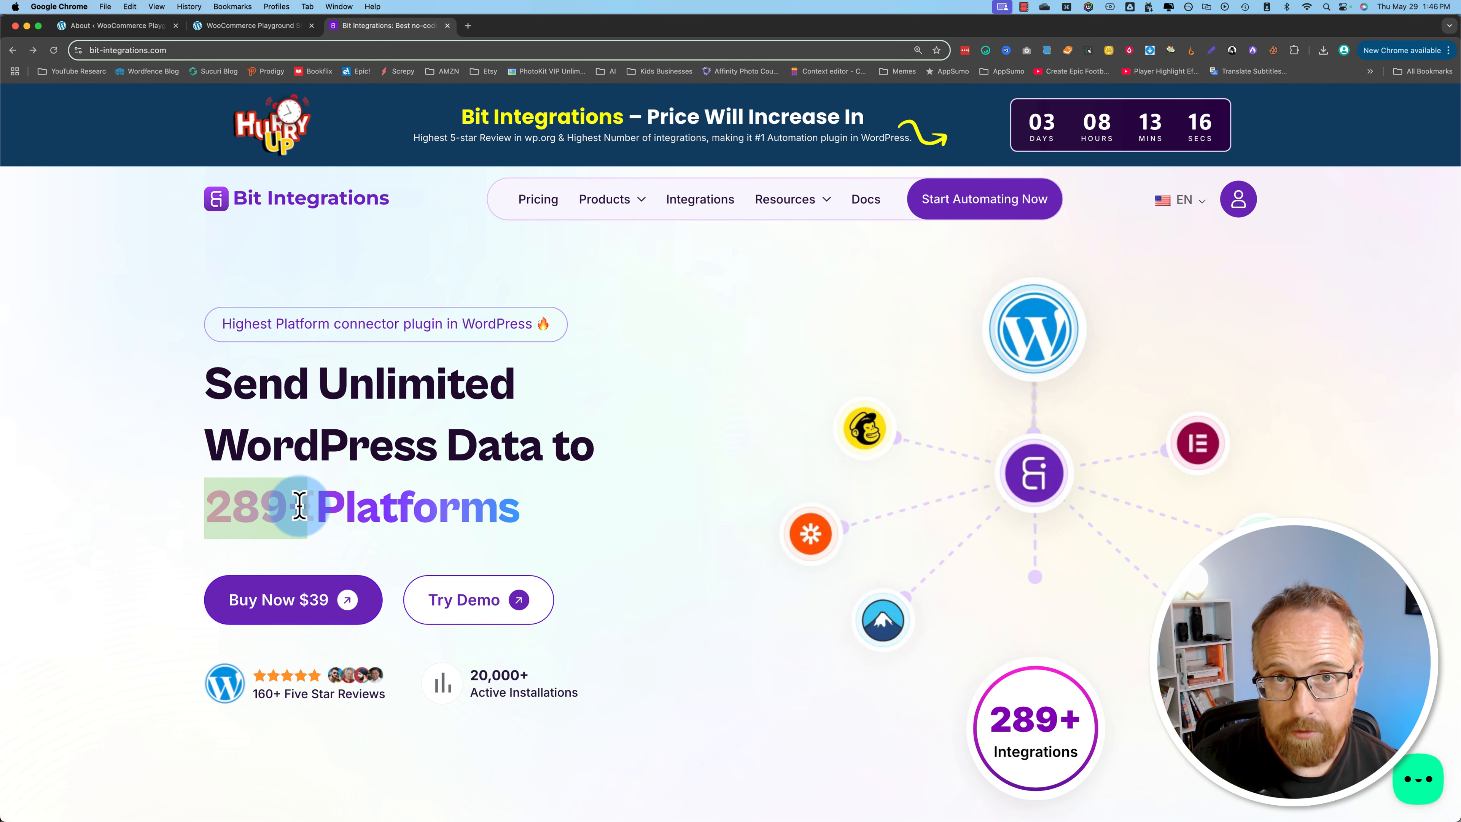
left_click(705, 201)
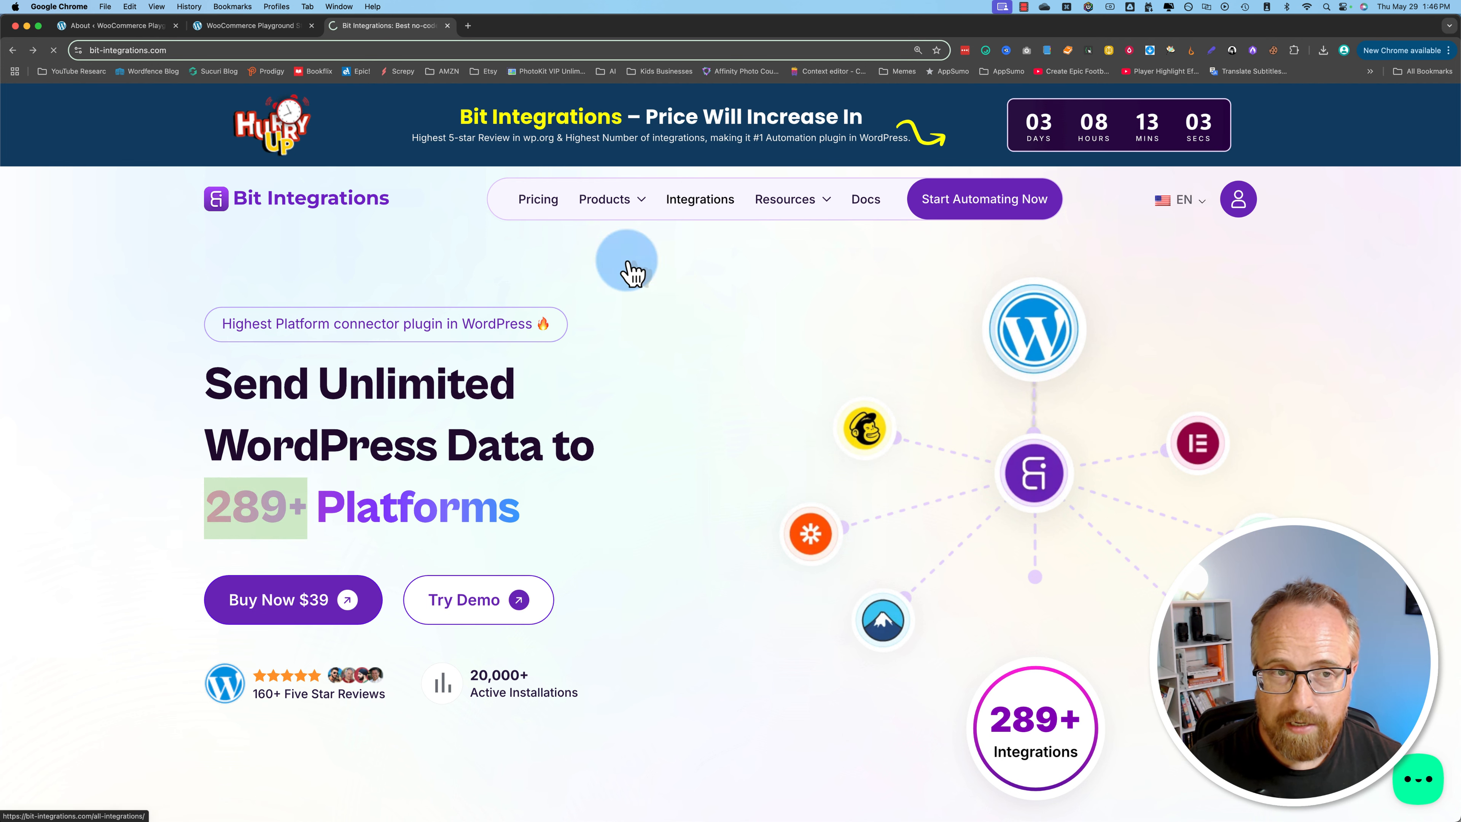
scroll(190, 530, "down", 5)
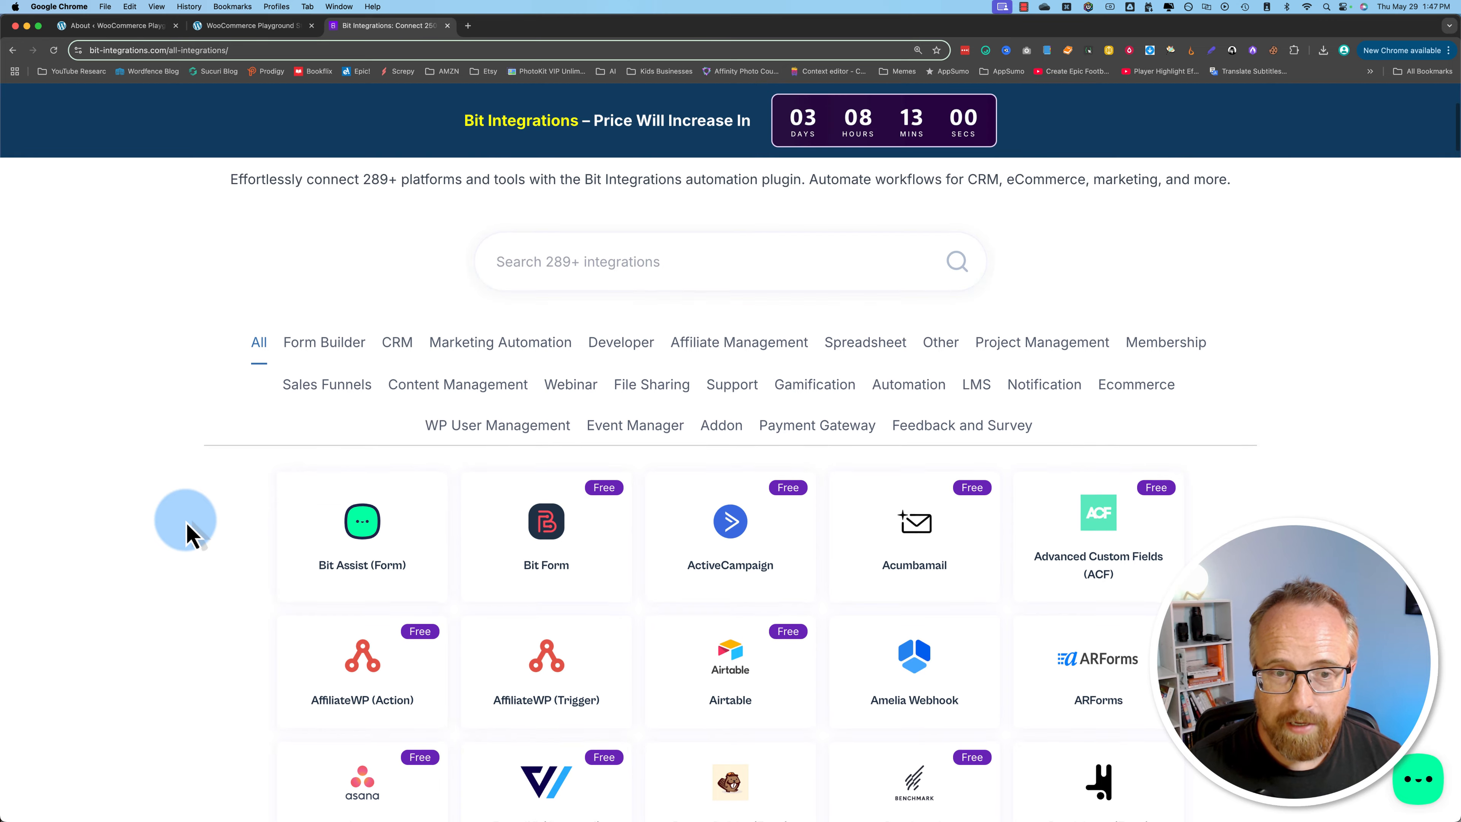
scroll(190, 531, "down", 12)
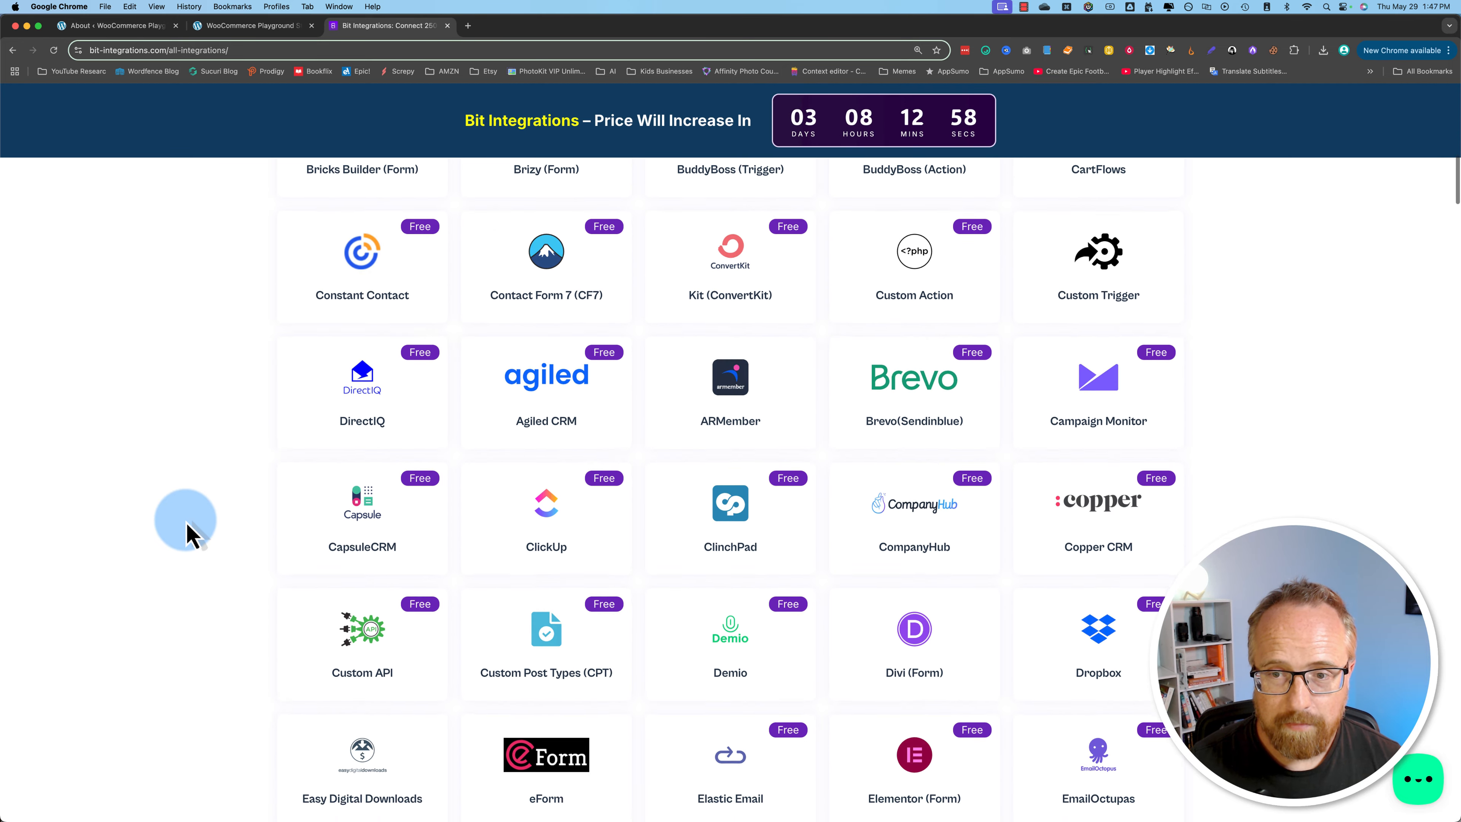
scroll(189, 531, "up", 15)
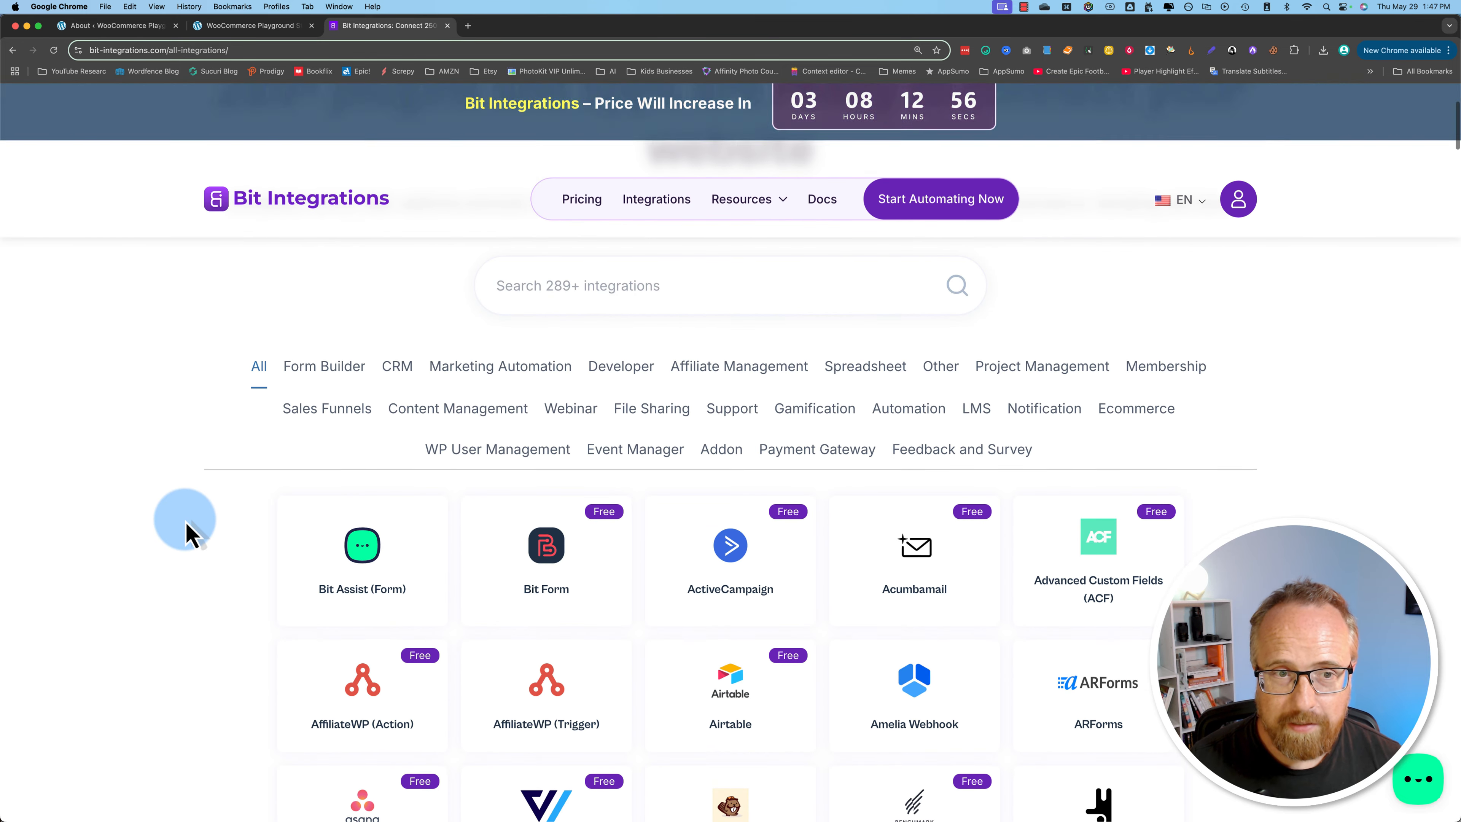
scroll(278, 408, "up", 3)
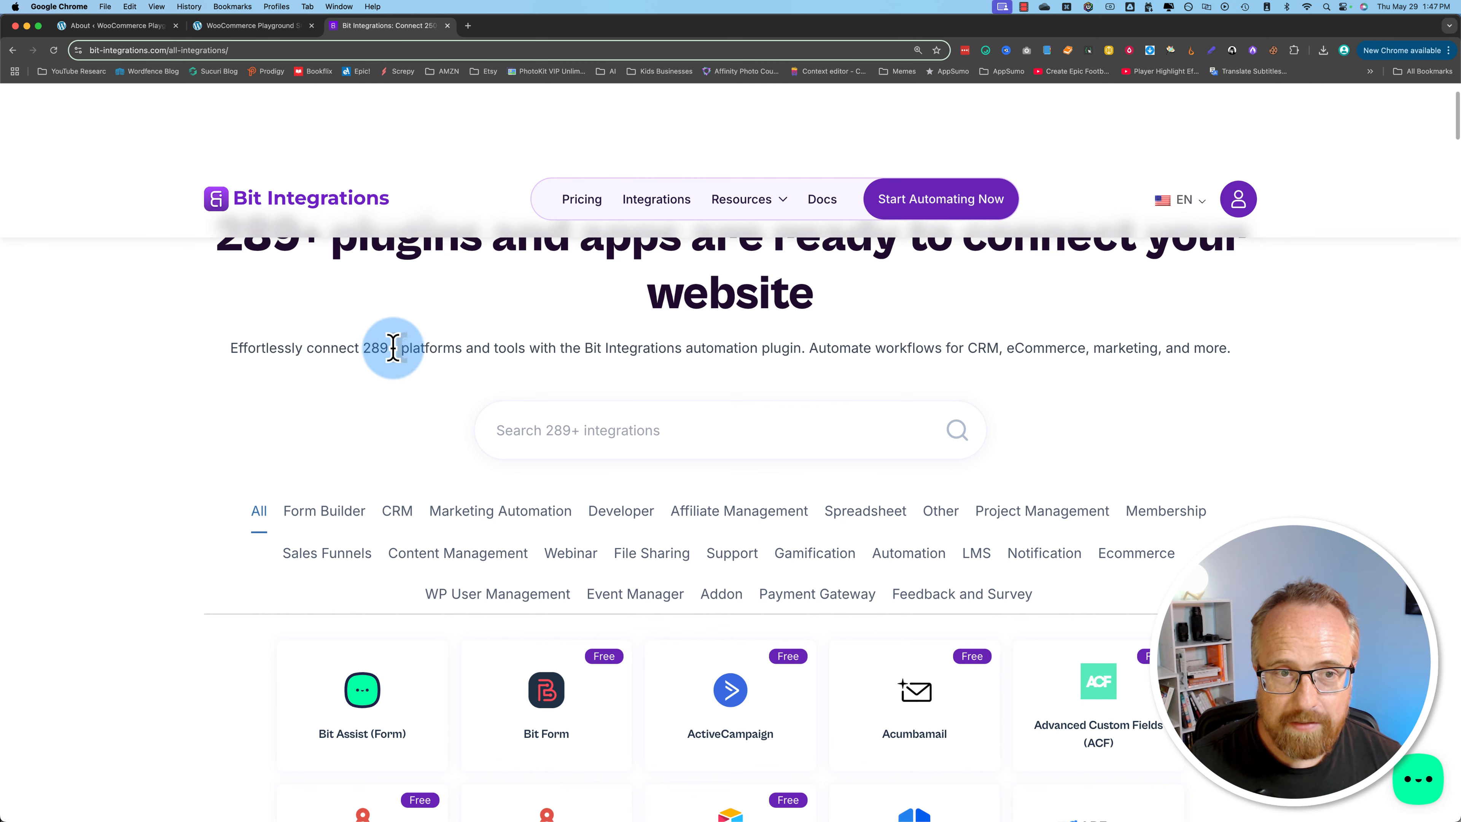
Step: Search the integrations for "custom" and look over the matching entries
left_click(611, 429)
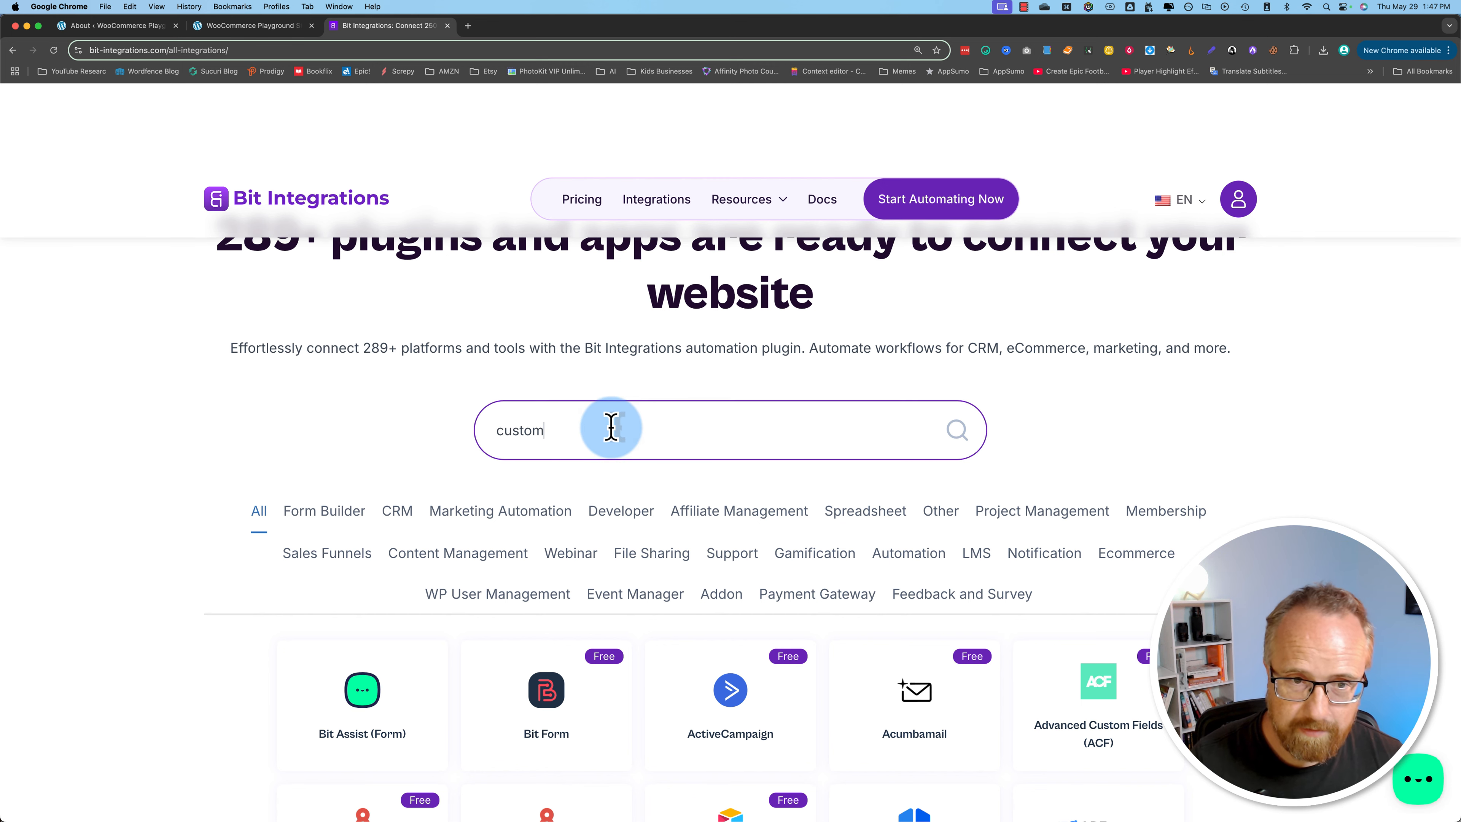
type("custom")
scroll(190, 523, "down", 3)
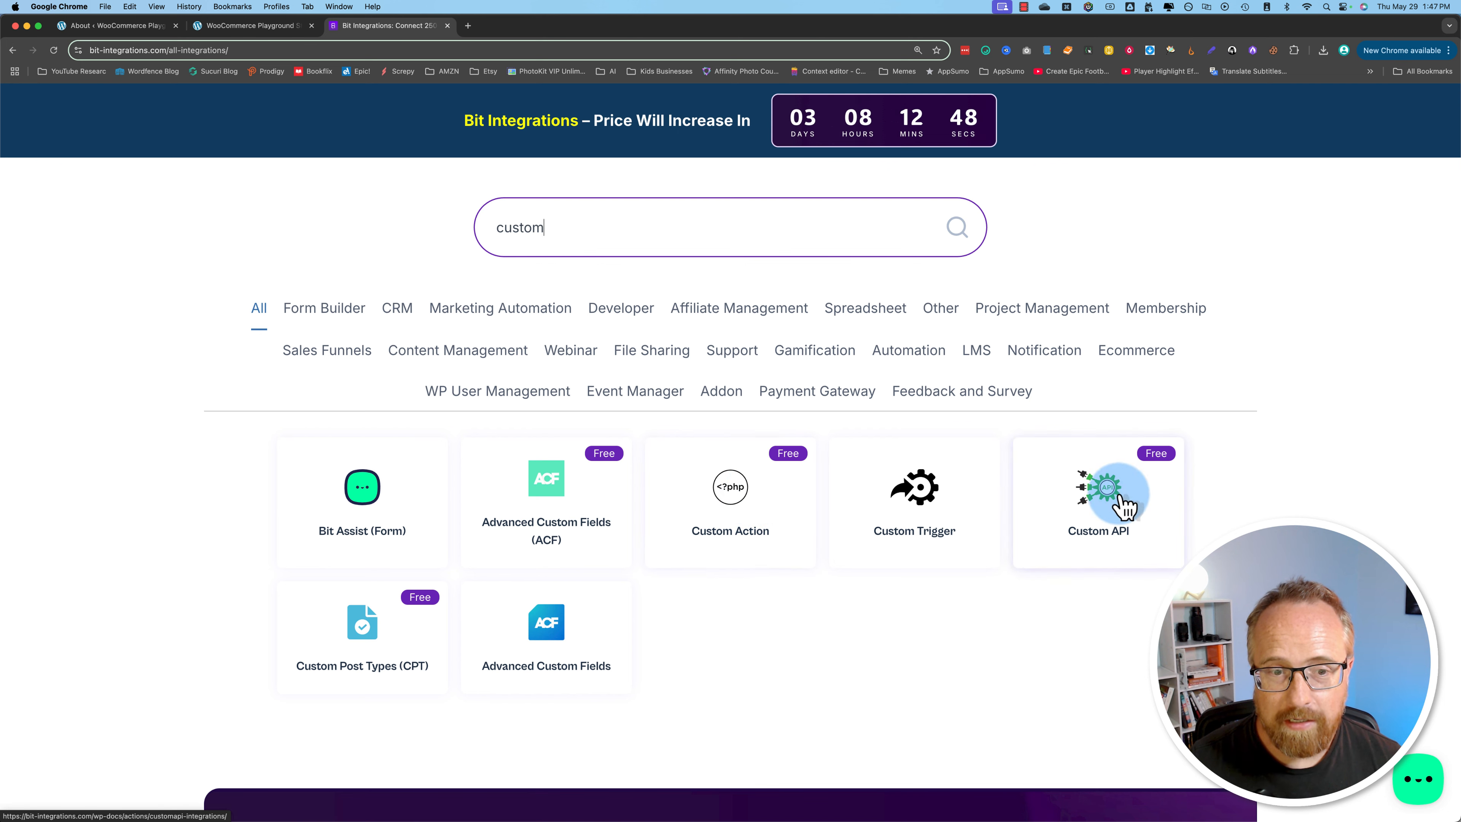
scroll(971, 637, "up", 1)
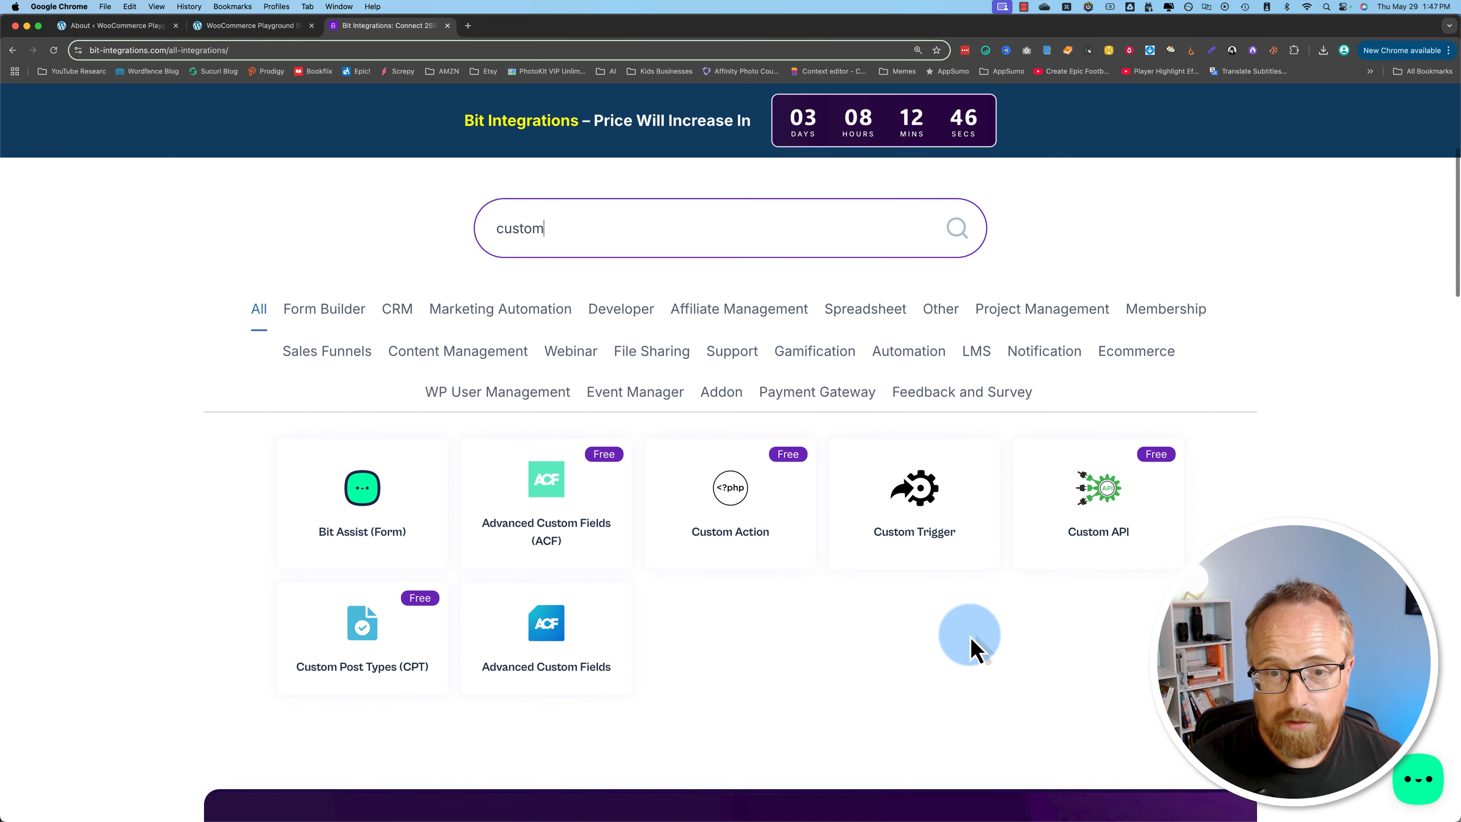
scroll(971, 638, "up", 5)
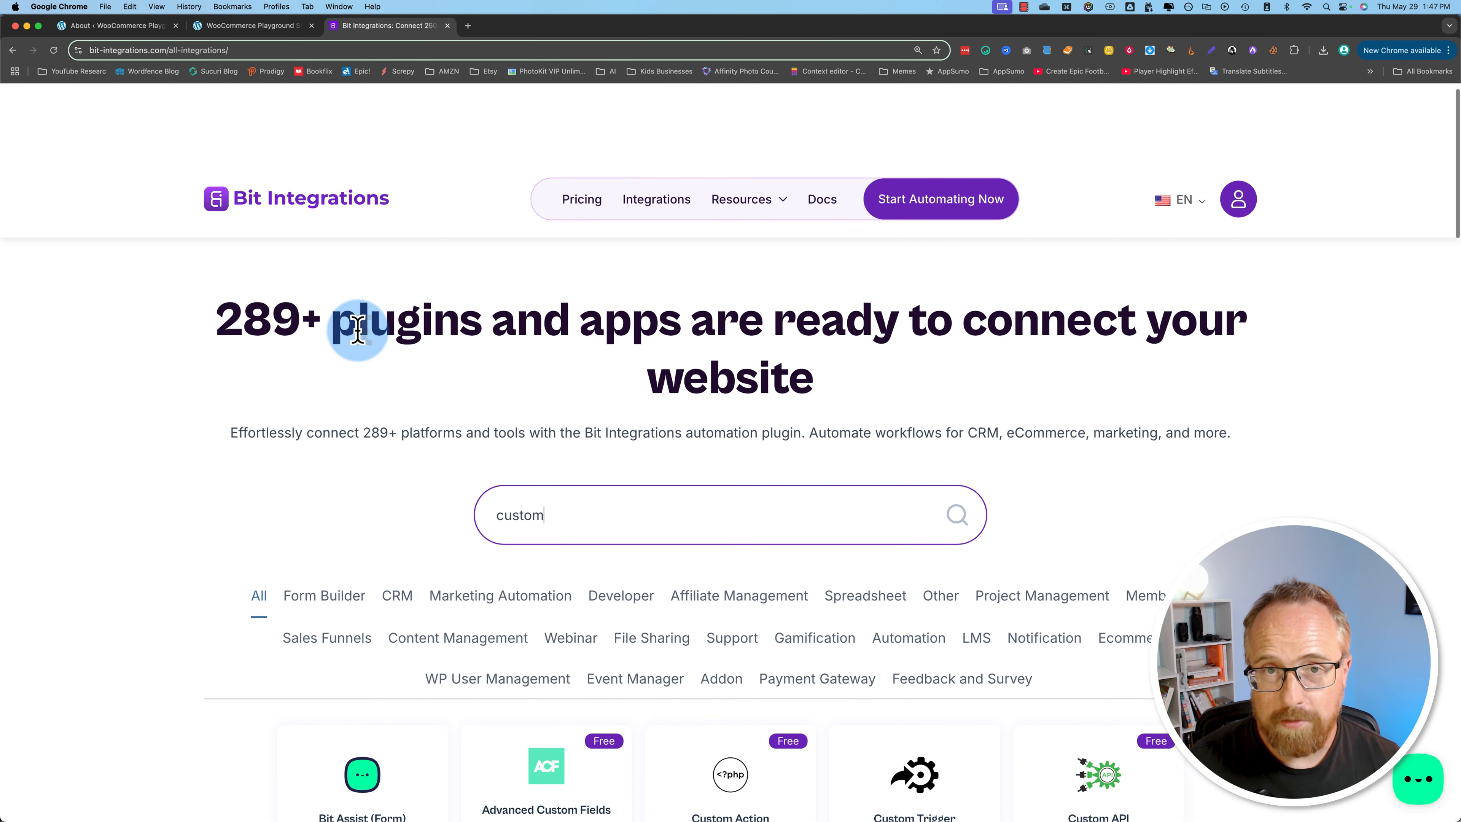
scroll(603, 528, "down", 6)
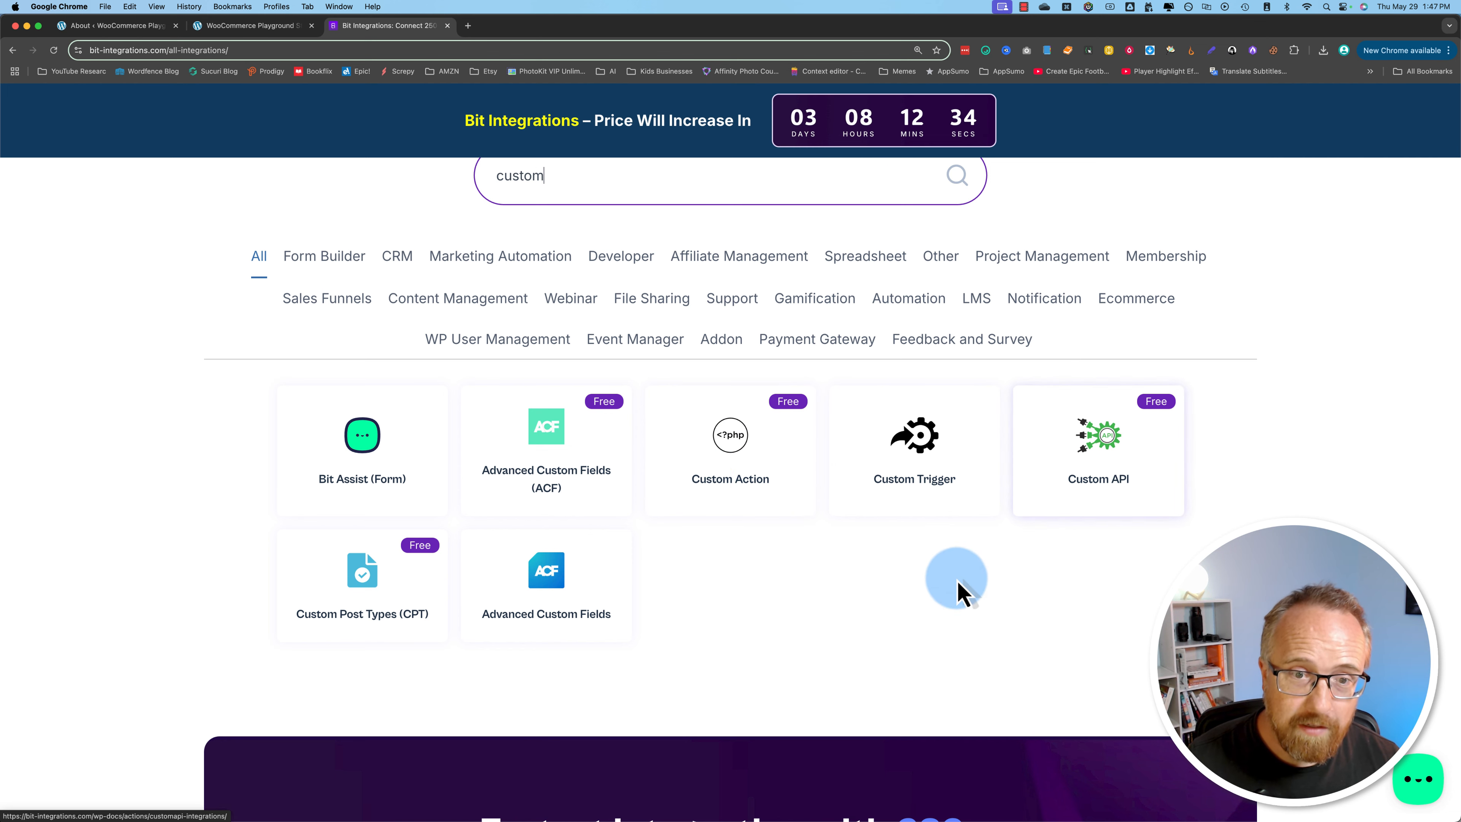
scroll(906, 578, "up", 4)
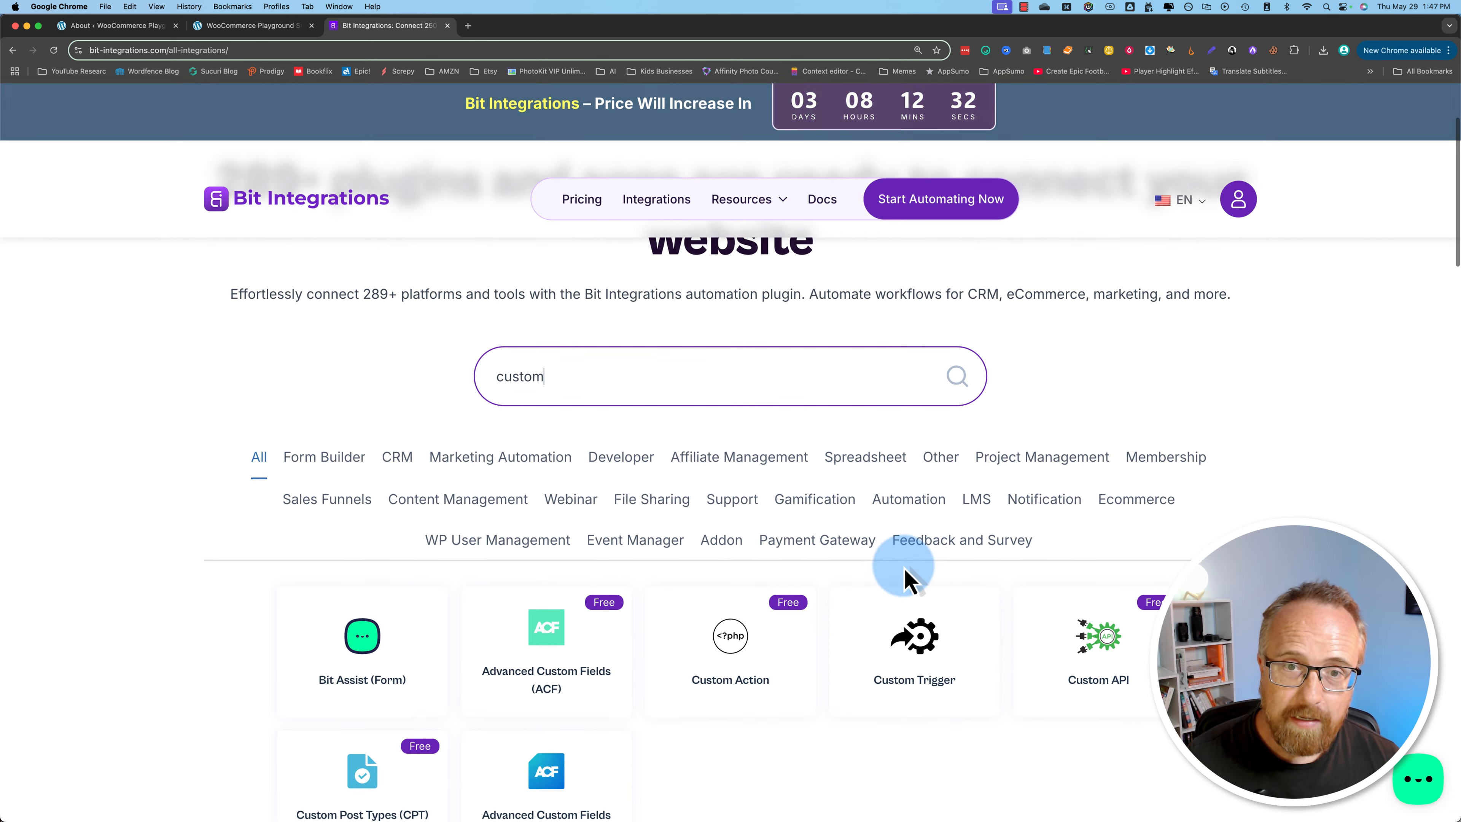
Step: Clear the integration search and show the integrations of all categories
key("BackSpace")
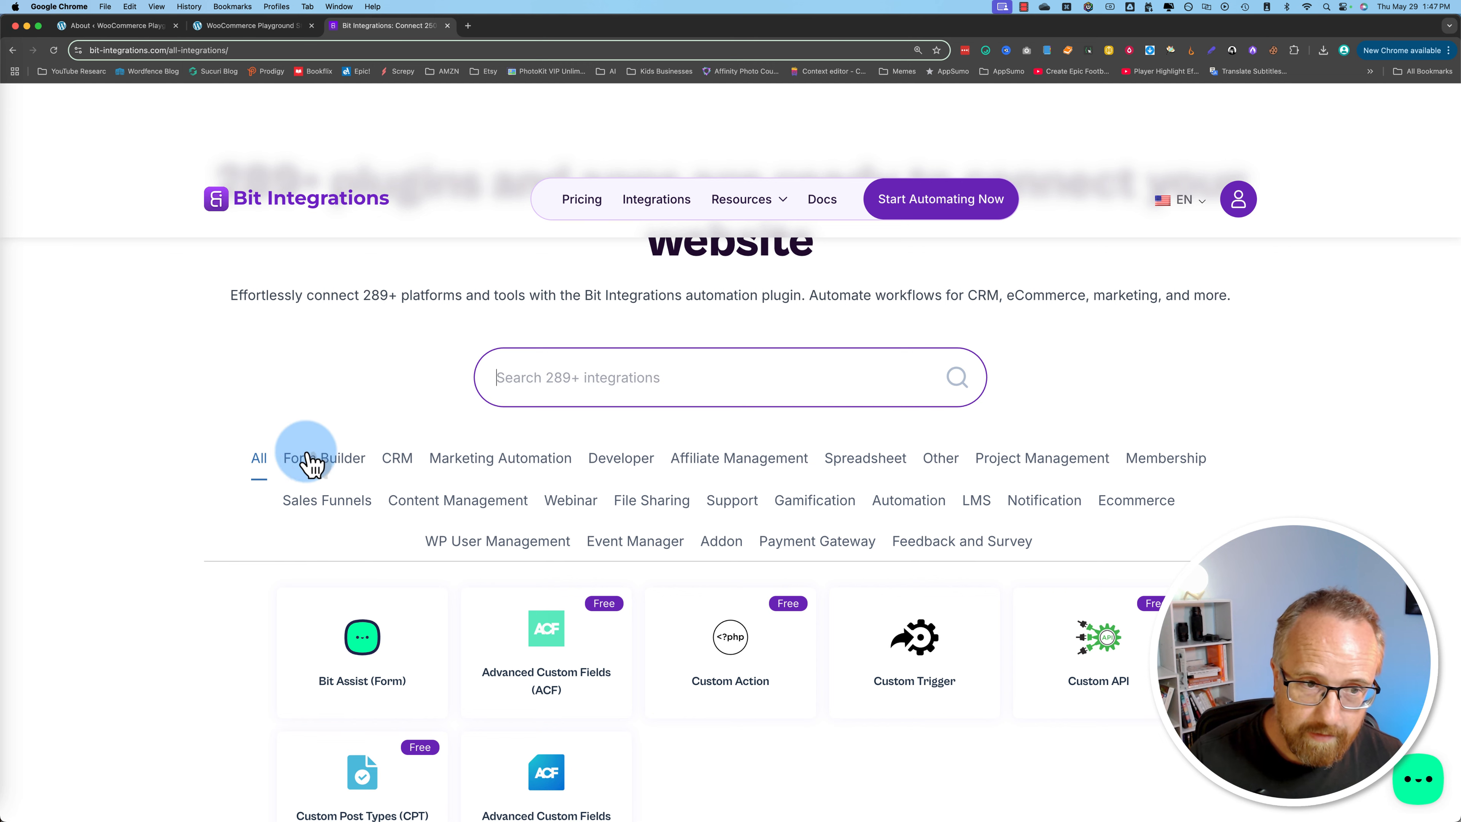
left_click(256, 460)
scroll(144, 673, "down", 5)
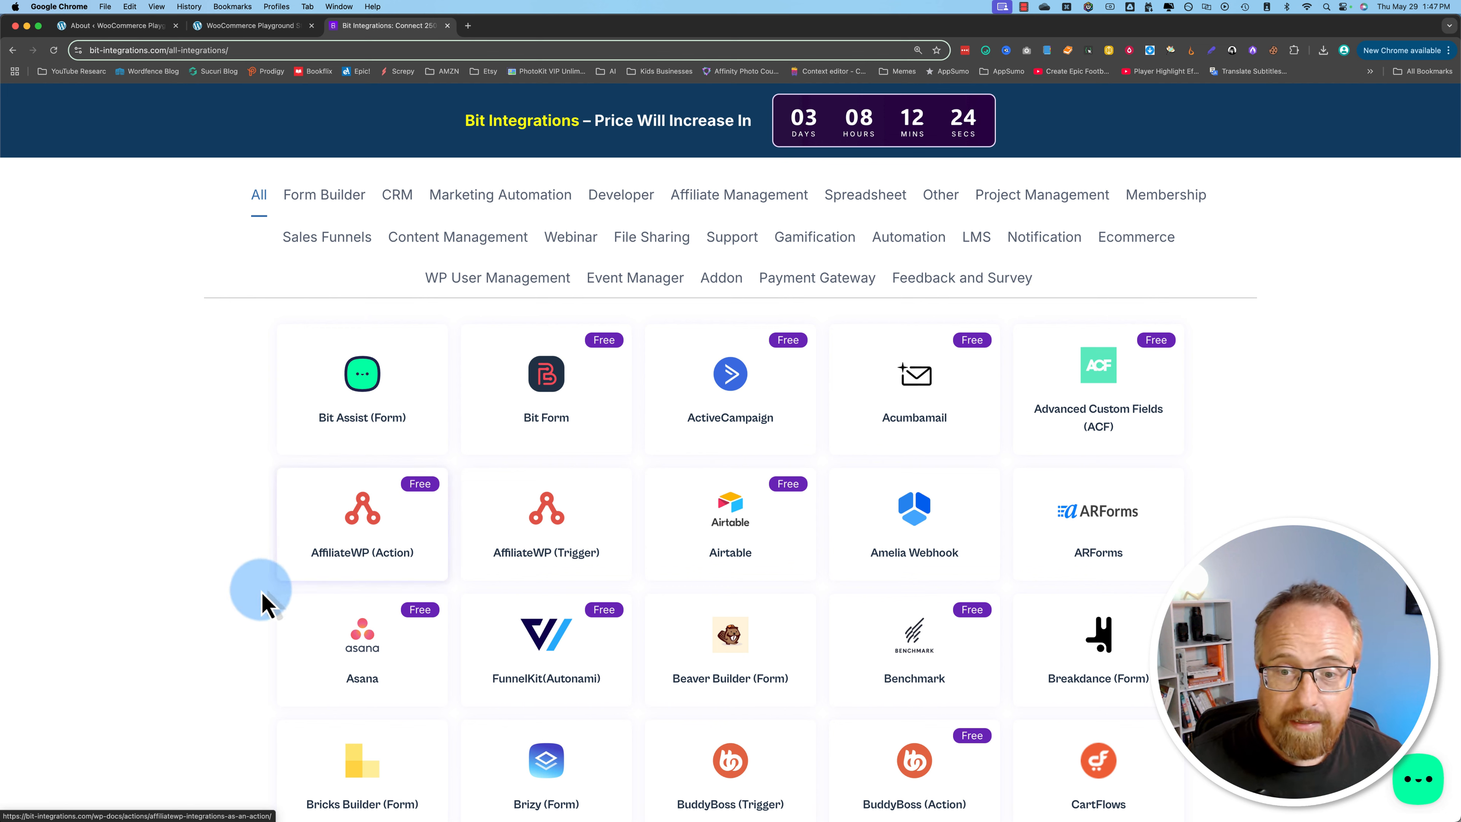
scroll(238, 631, "up", 2)
scroll(239, 632, "up", 3)
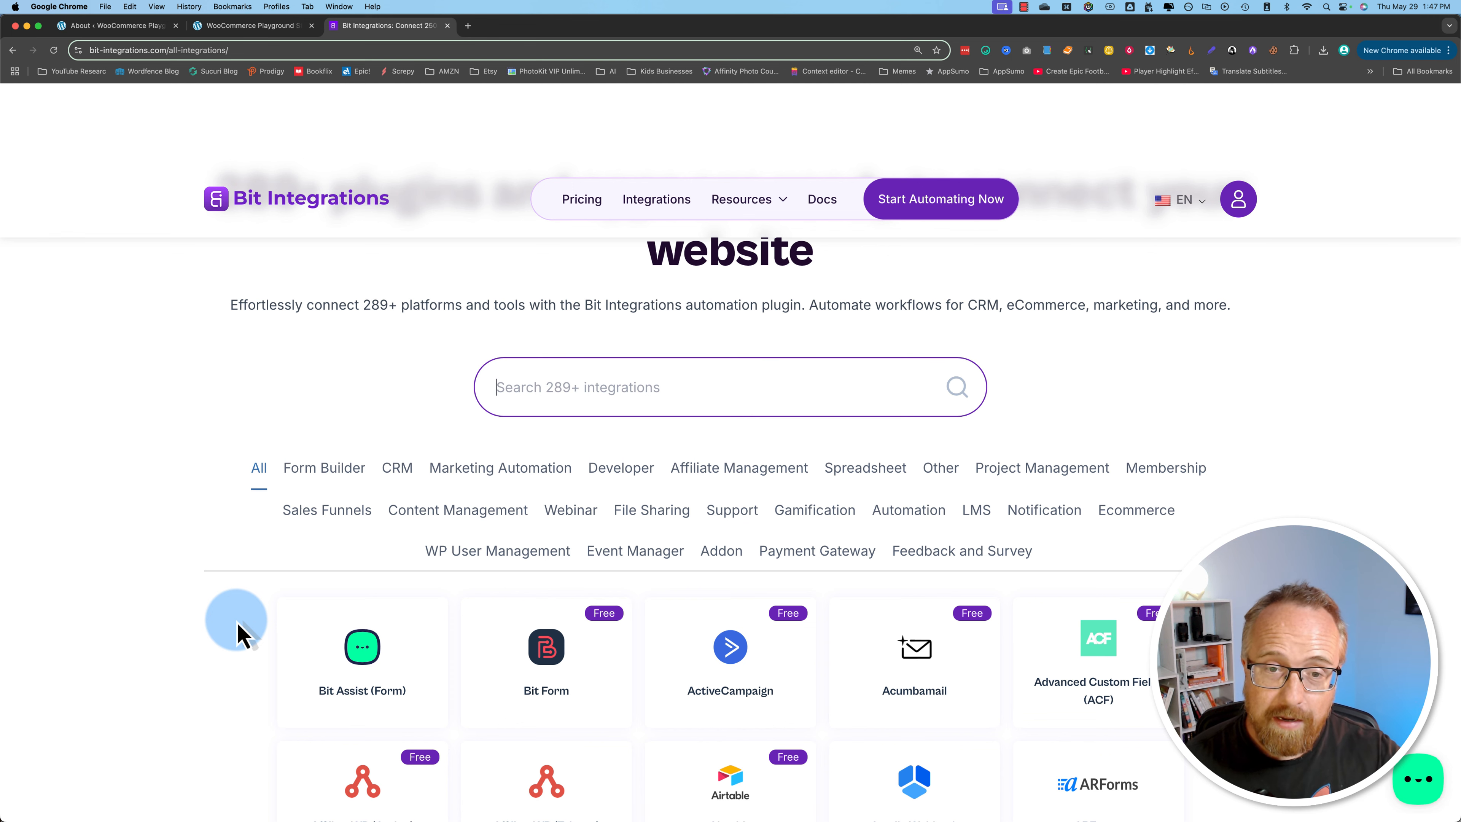
Step: Examine the full integrations list, checking which platforms are offered and which are marked Free
scroll(238, 631, "down", 6)
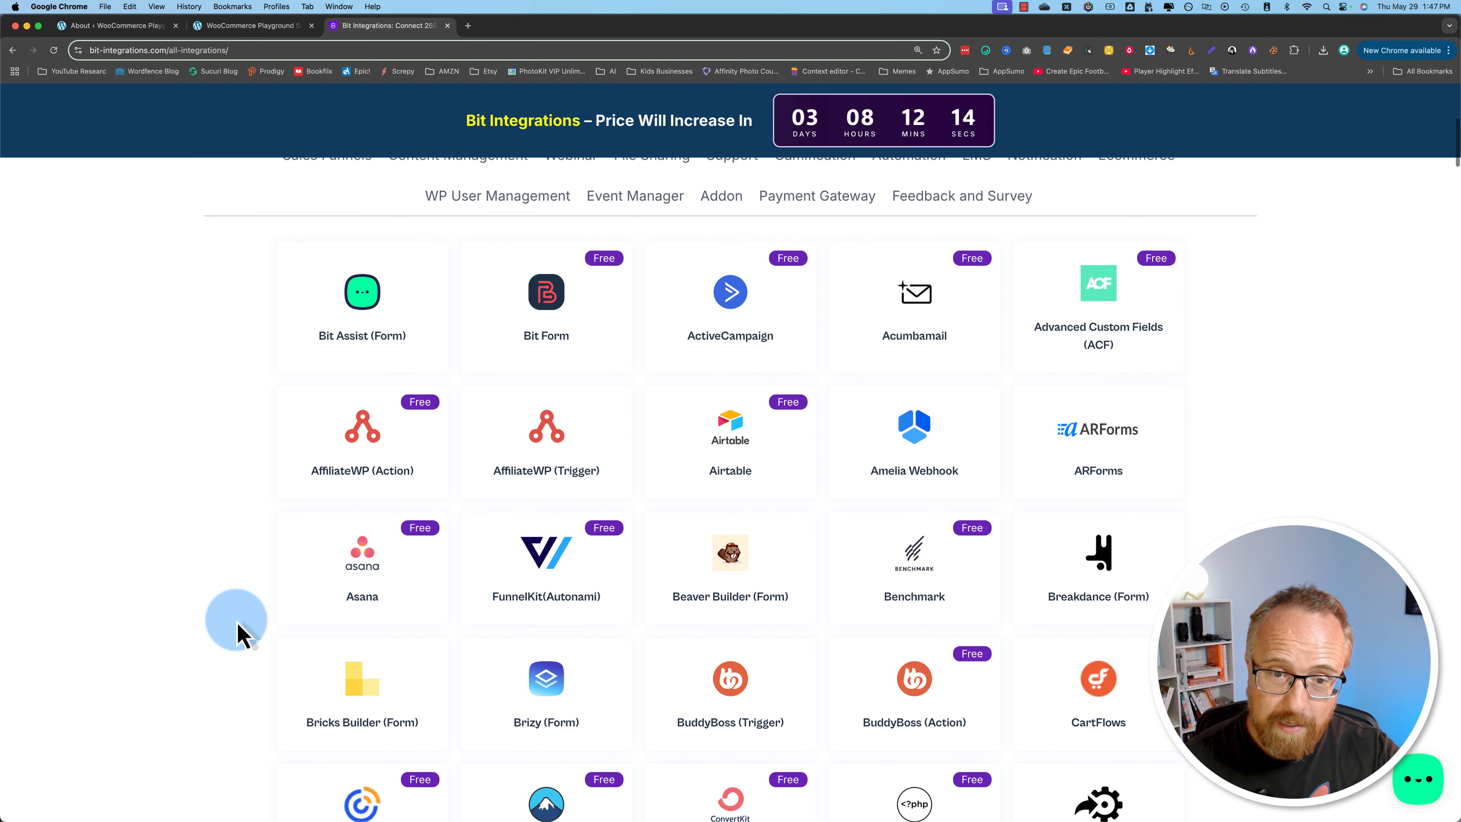
scroll(243, 634, "down", 2)
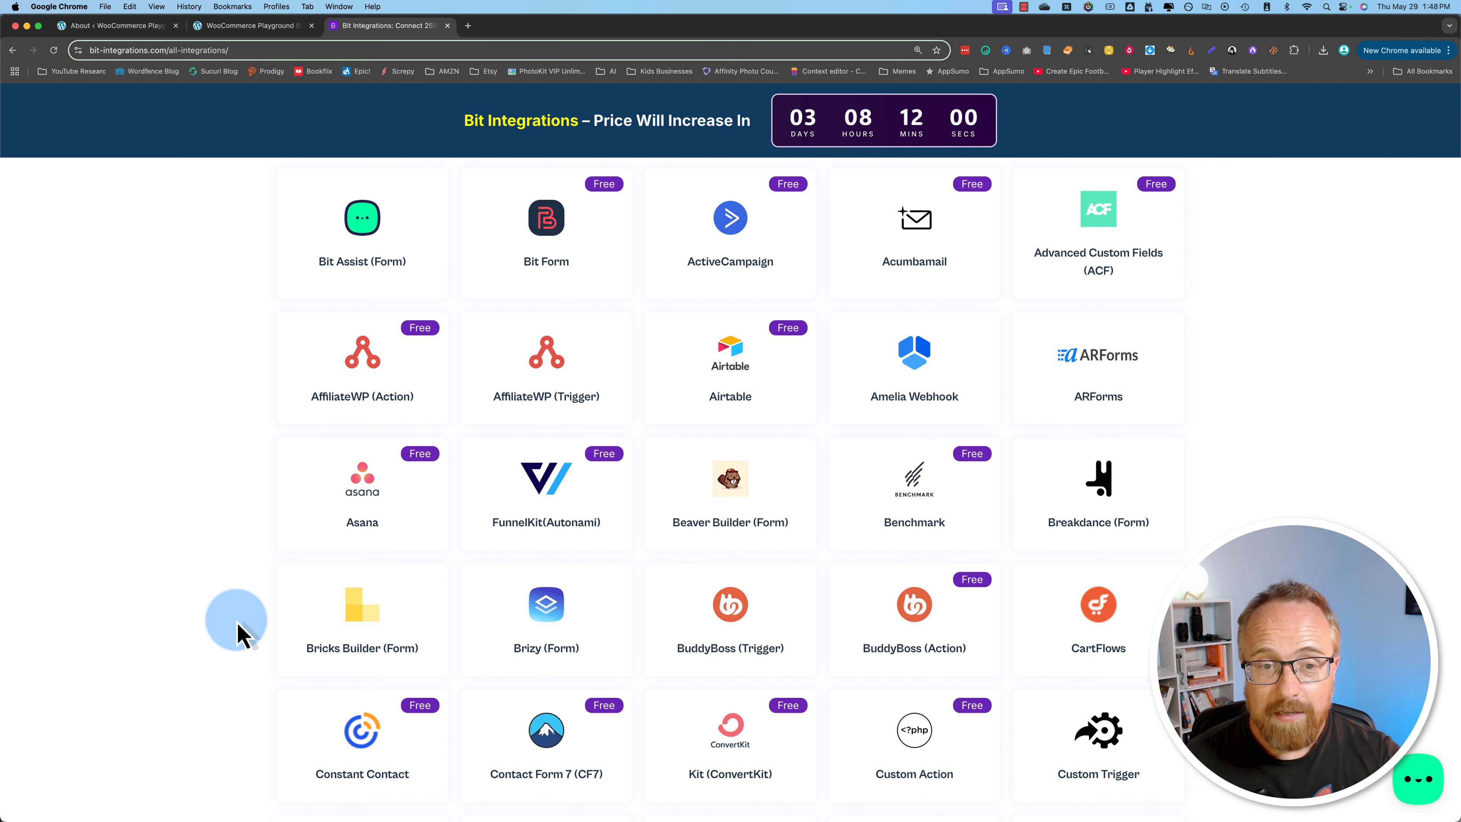
scroll(241, 634, "down", 7)
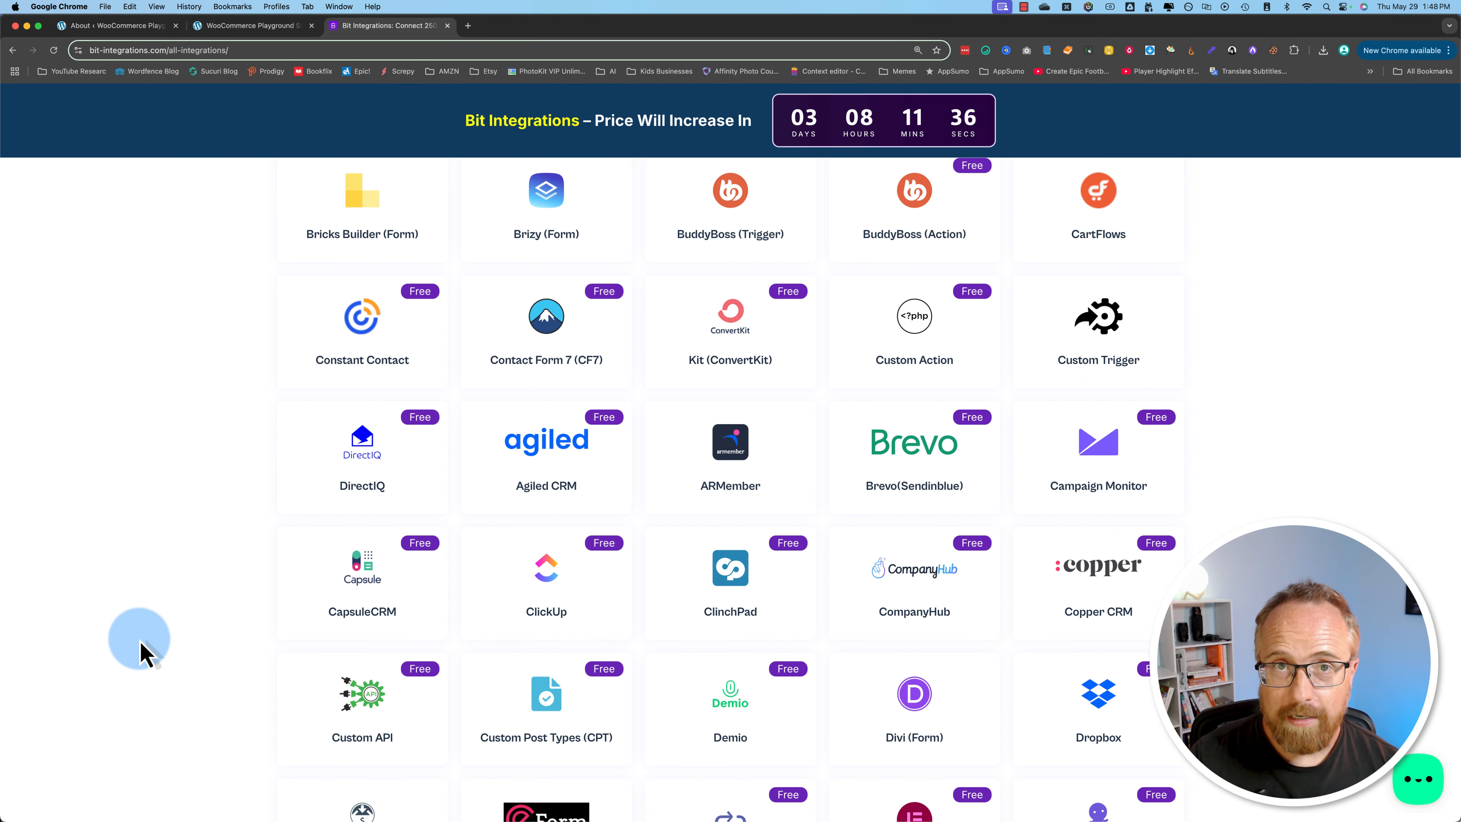
scroll(144, 653, "up", 5)
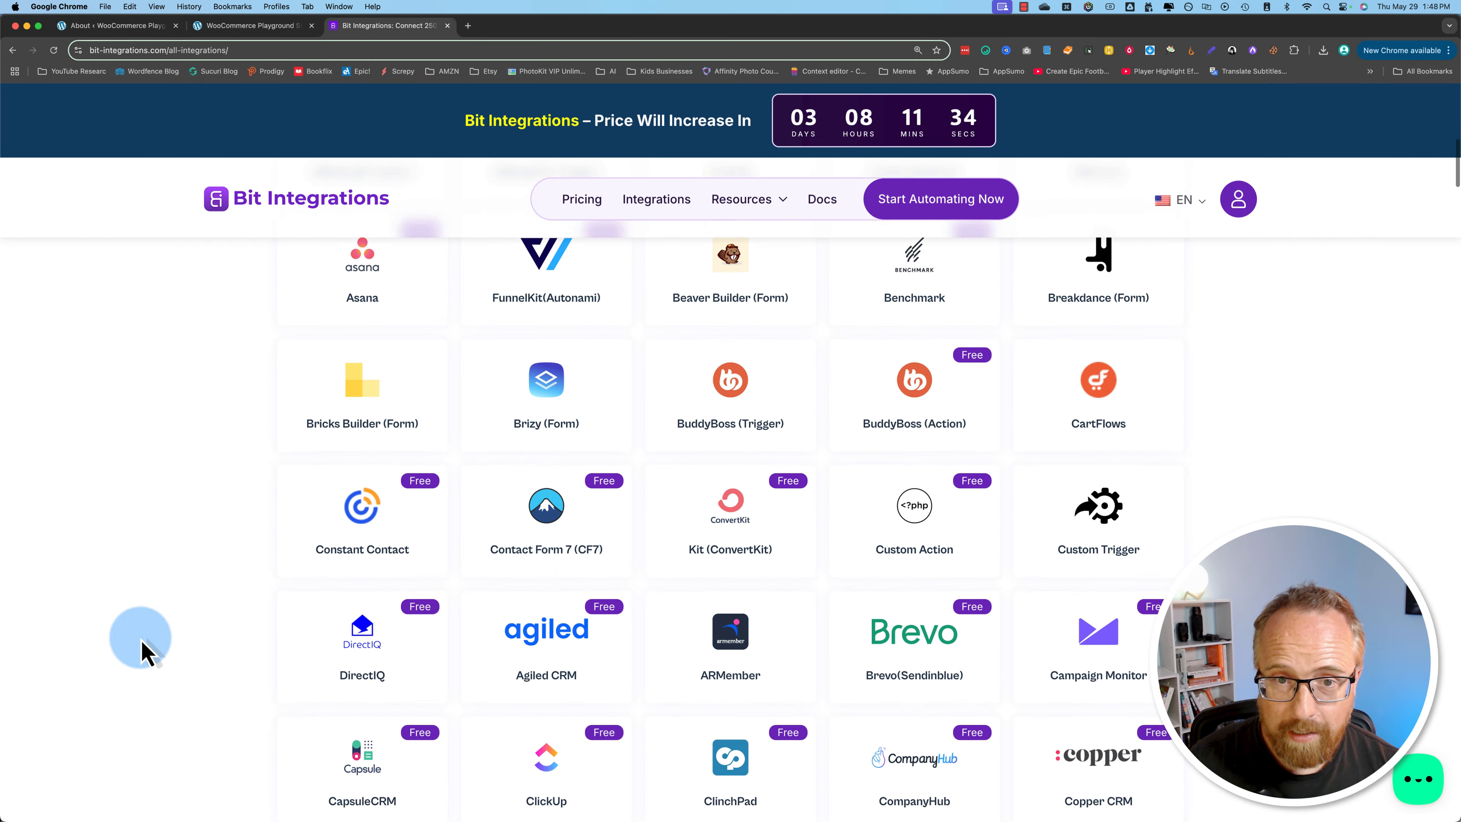
scroll(144, 653, "up", 2)
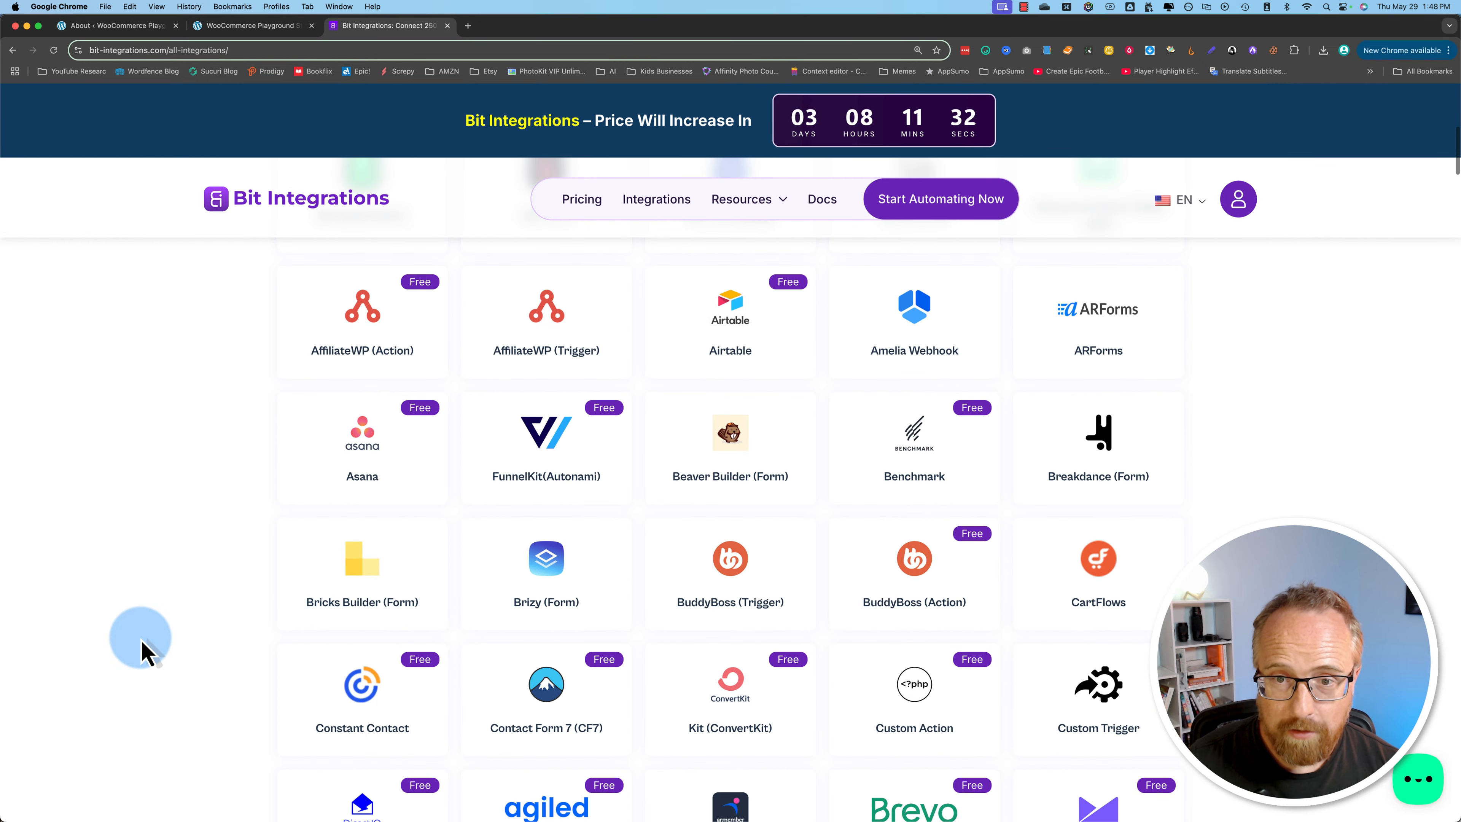
scroll(144, 654, "up", 3)
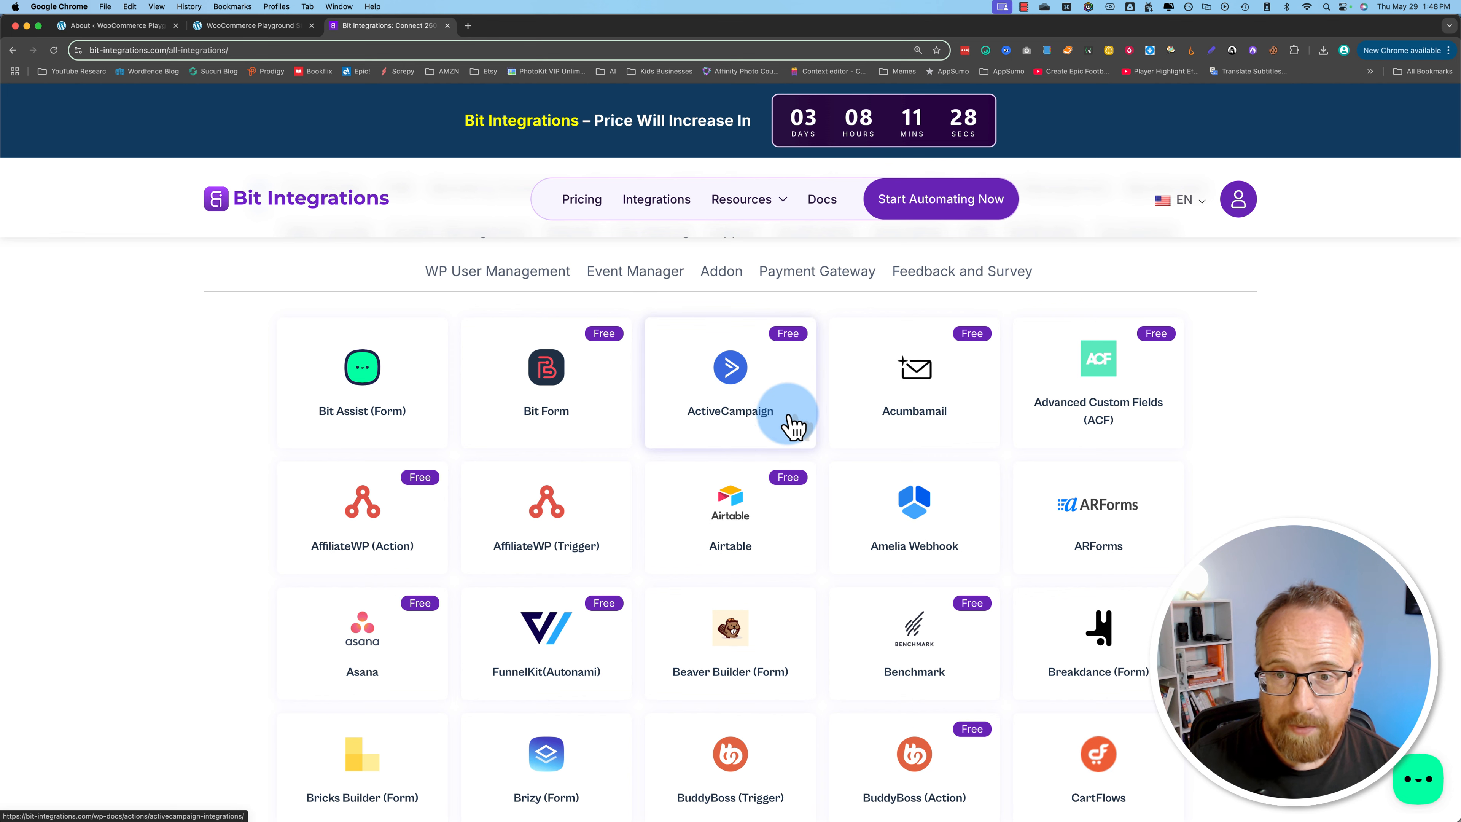
scroll(883, 486, "down", 8)
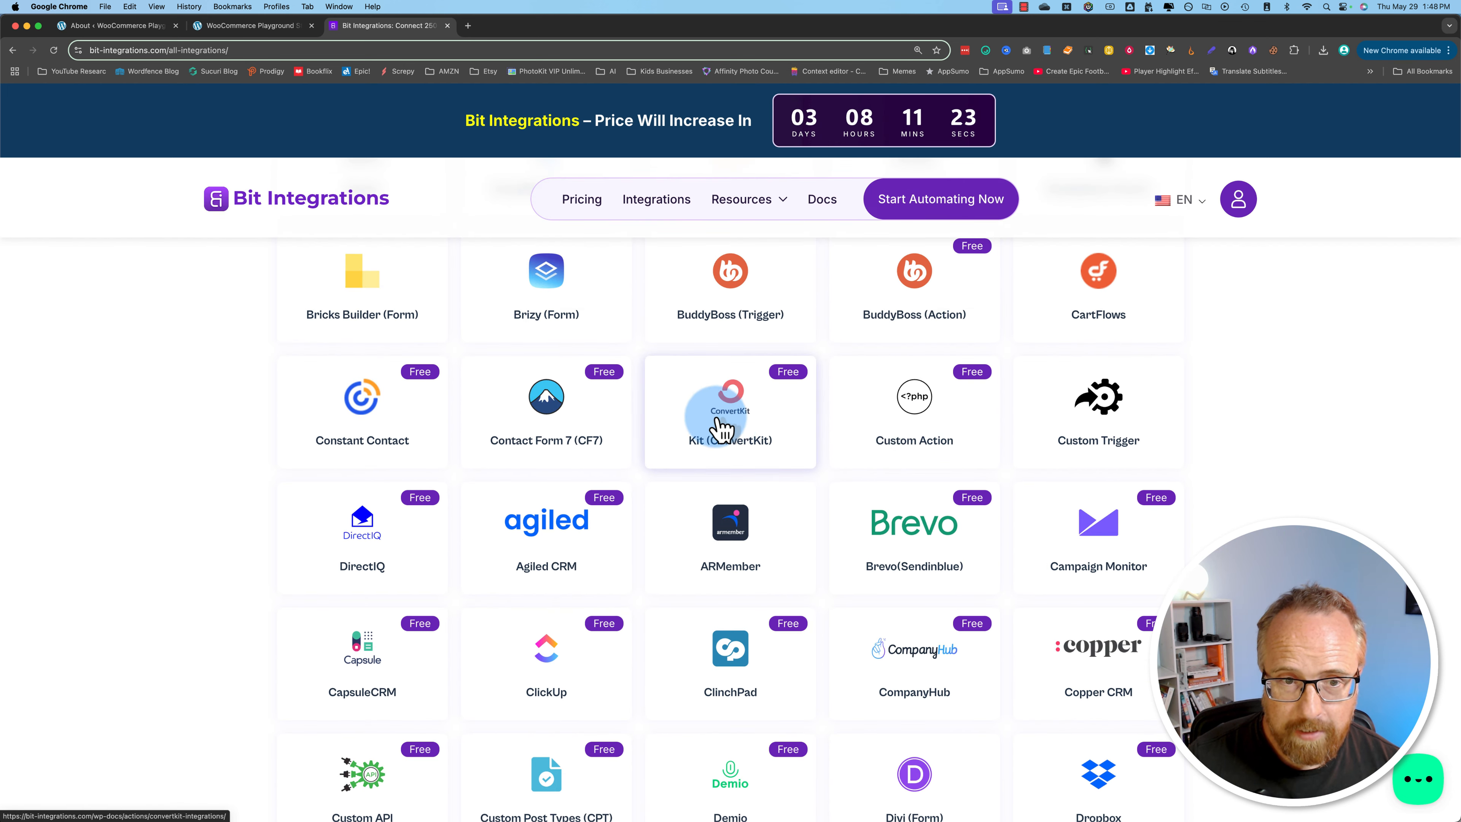
scroll(460, 489, "down", 10)
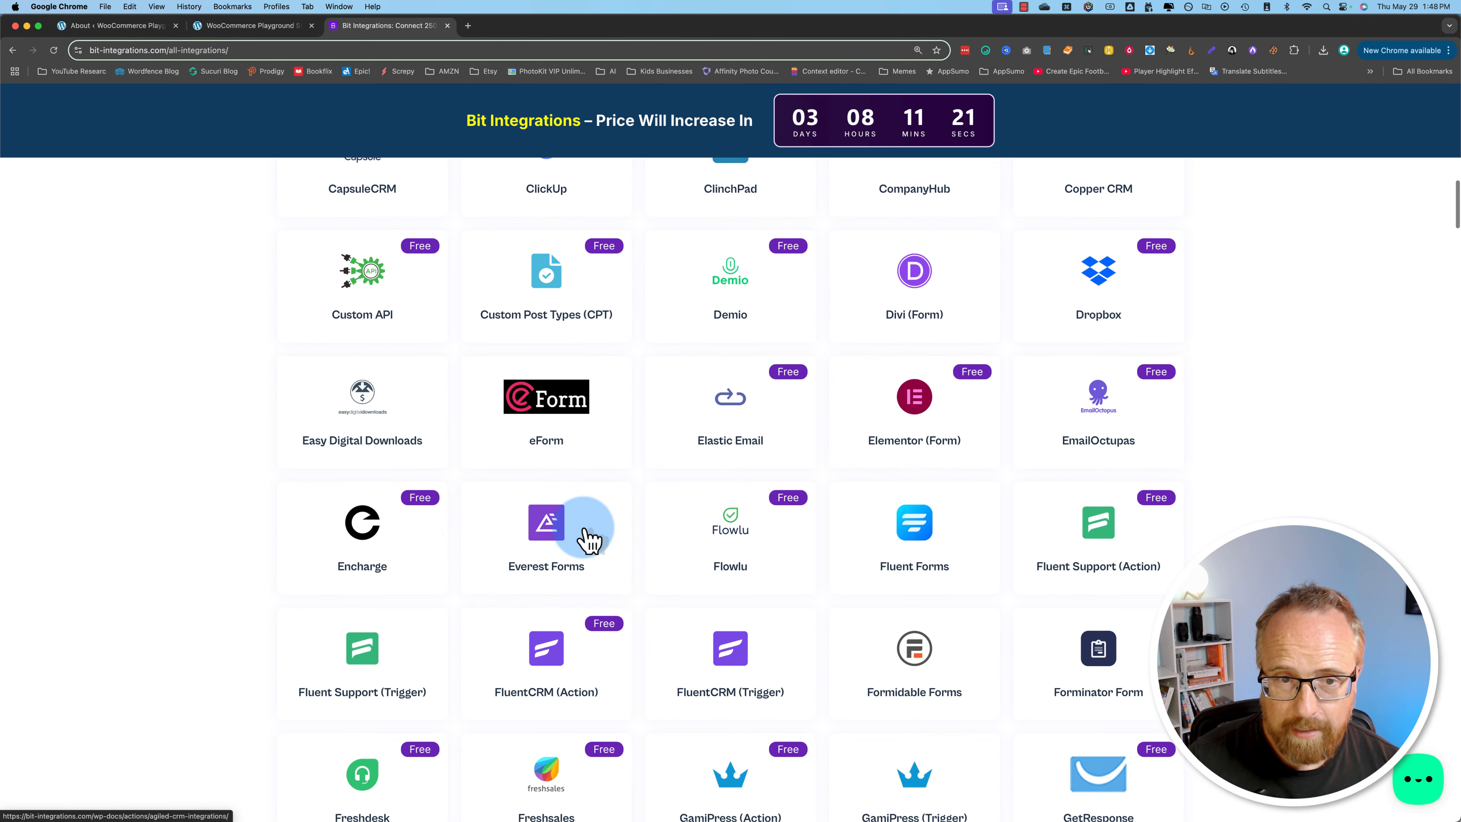
scroll(587, 541, "up", 4)
scroll(584, 541, "up", 3)
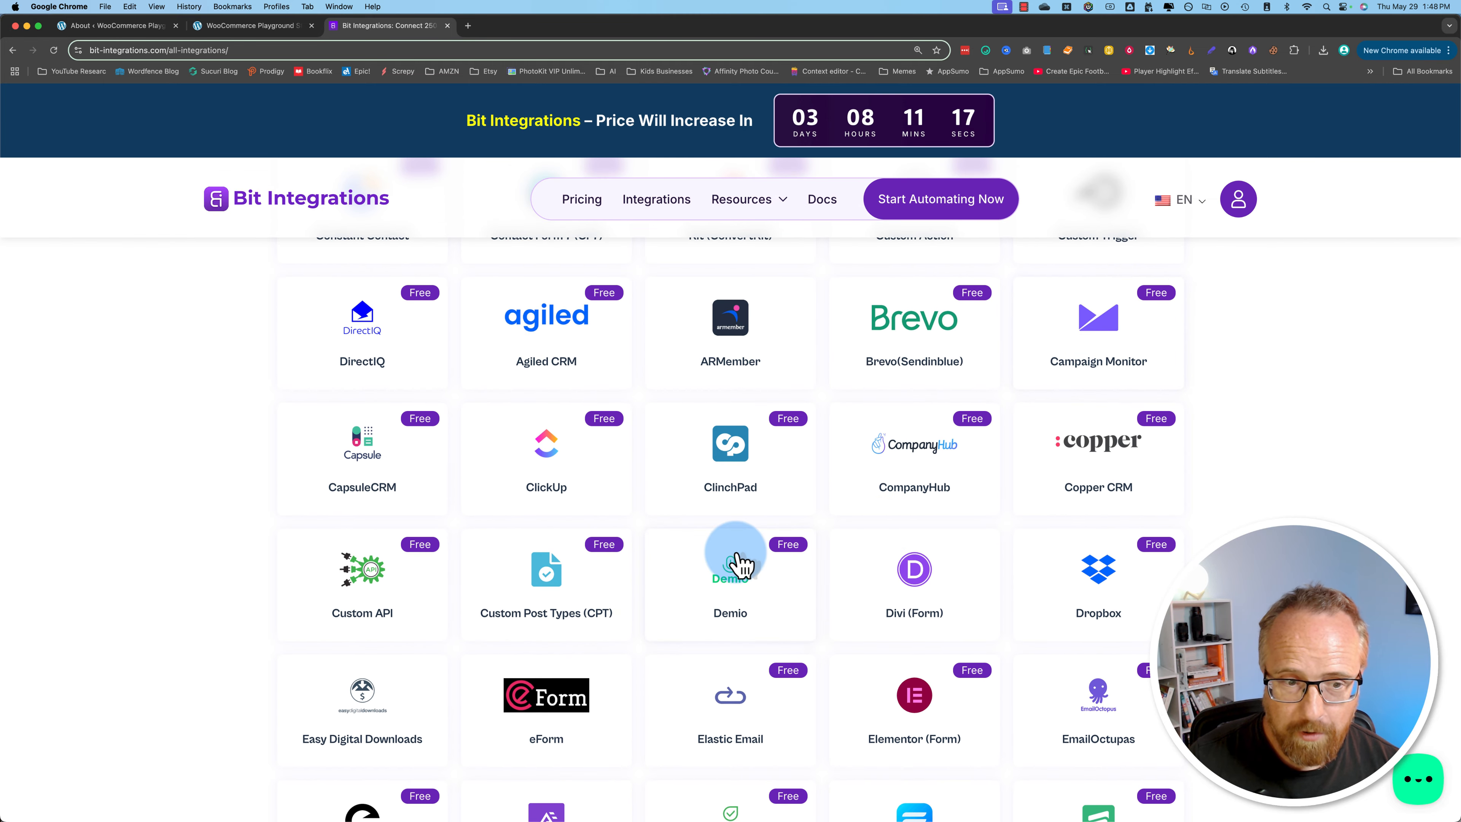
scroll(737, 556, "down", 2)
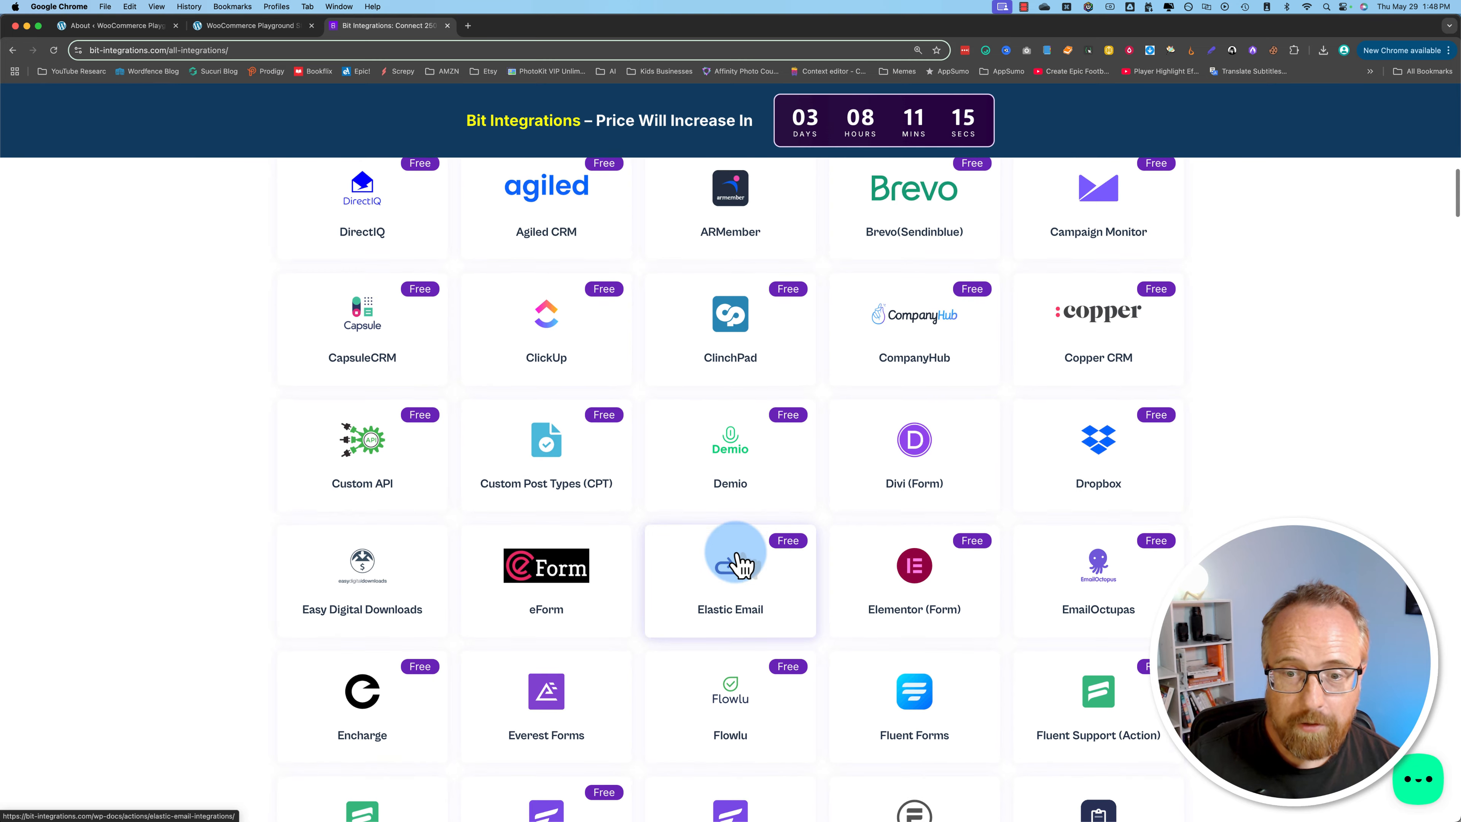
scroll(742, 561, "down", 2)
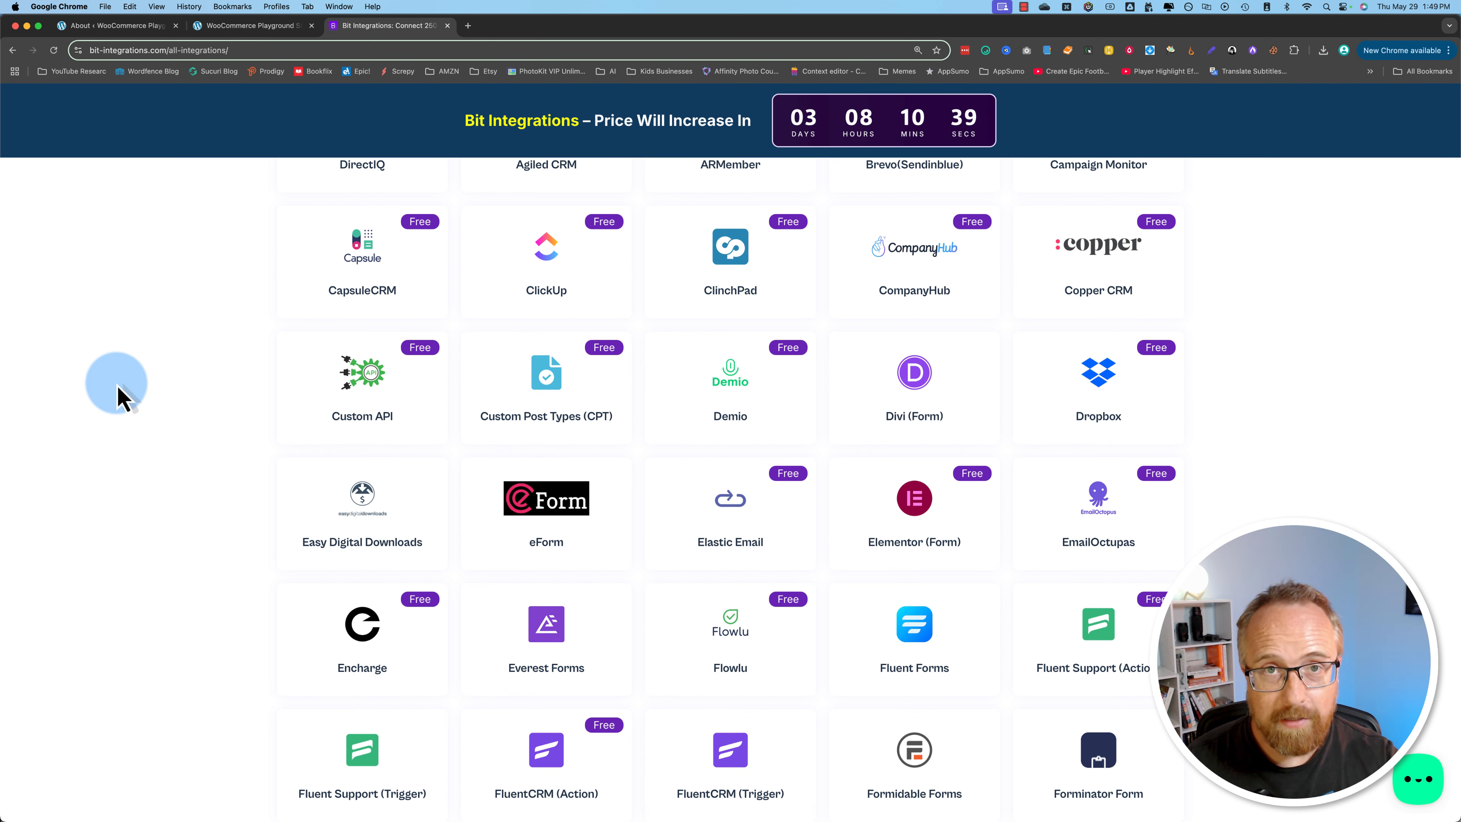
Step: Switch to the WooCommerce Playground Store admin, visit the live site and open its Shop page
left_click(97, 29)
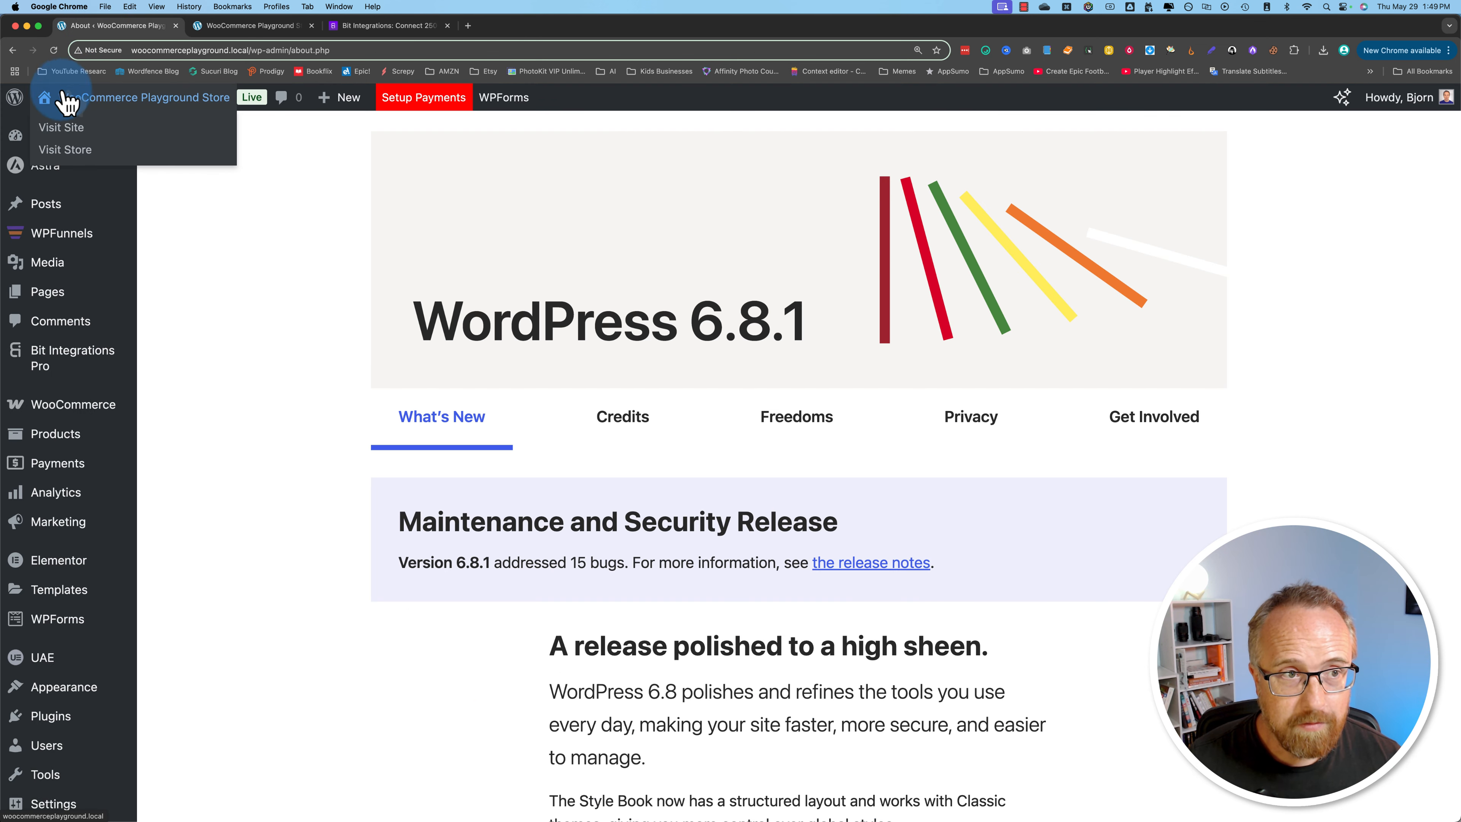
left_click(59, 127)
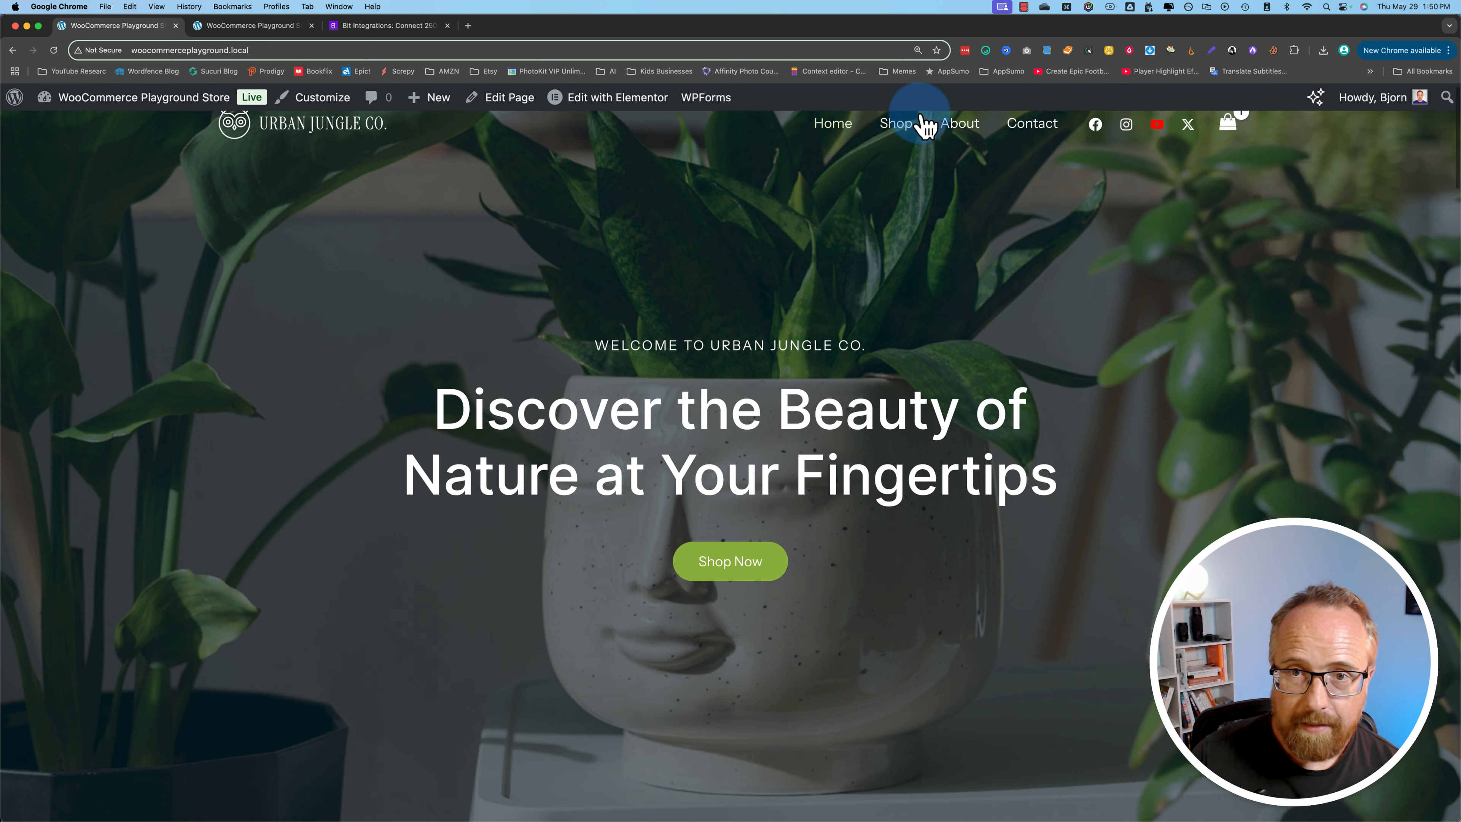
left_click(902, 138)
Step: Look through the products on the Shop page, from the yoga sessions to the indoor plants
scroll(323, 506, "down", 10)
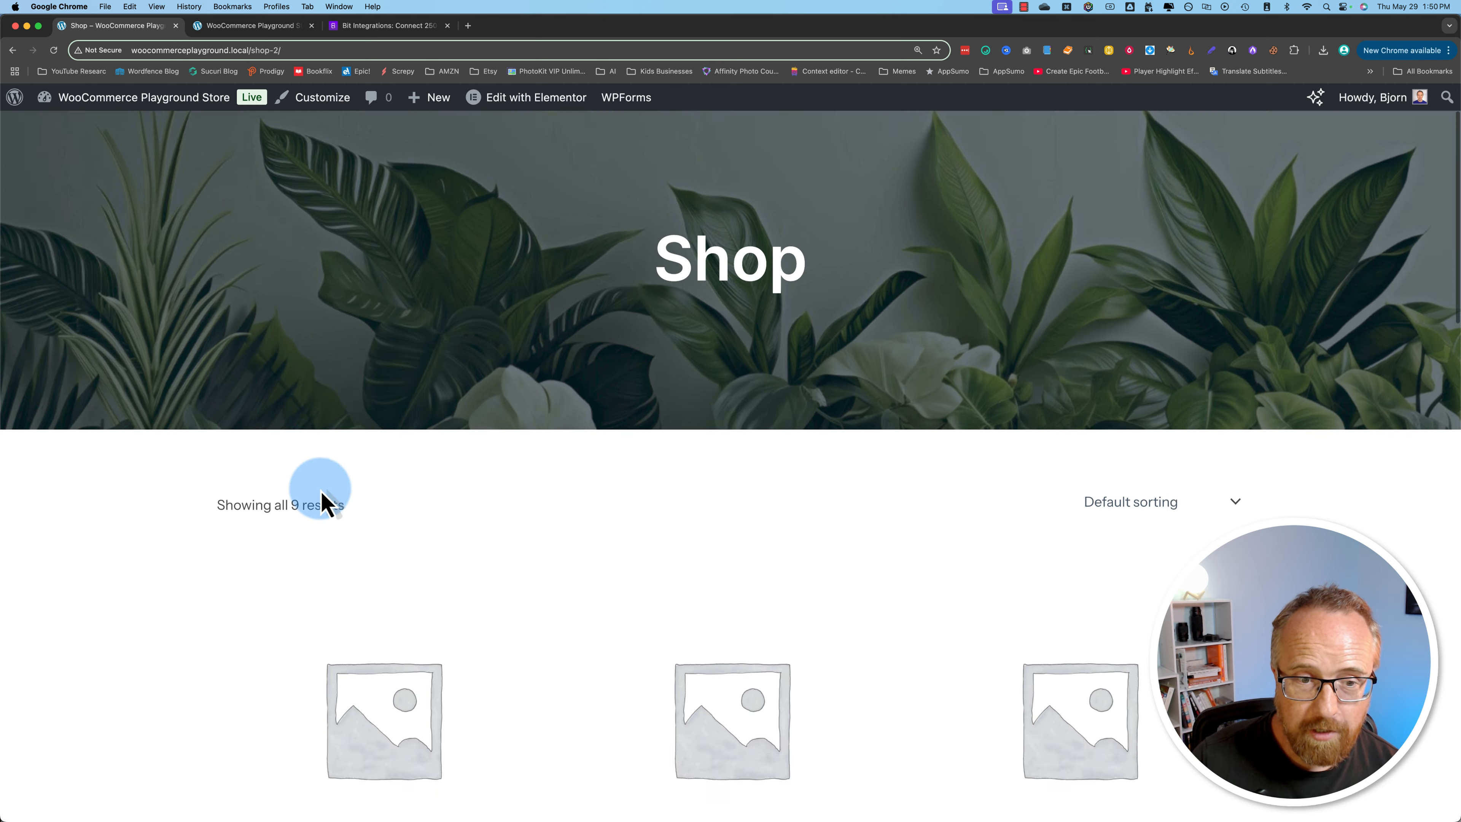
scroll(321, 460, "up", 5)
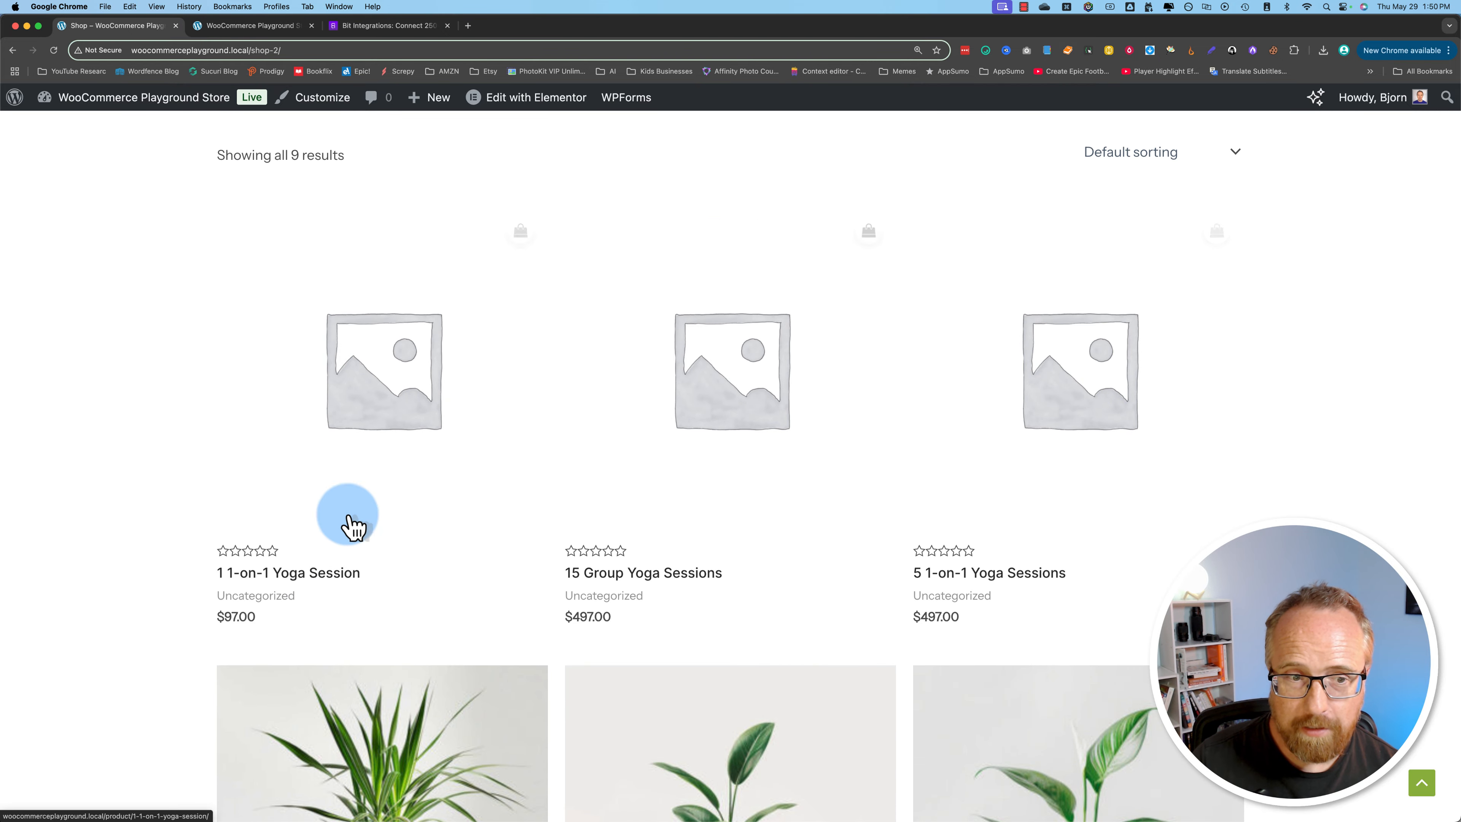
scroll(310, 547, "down", 6)
scroll(275, 576, "down", 3)
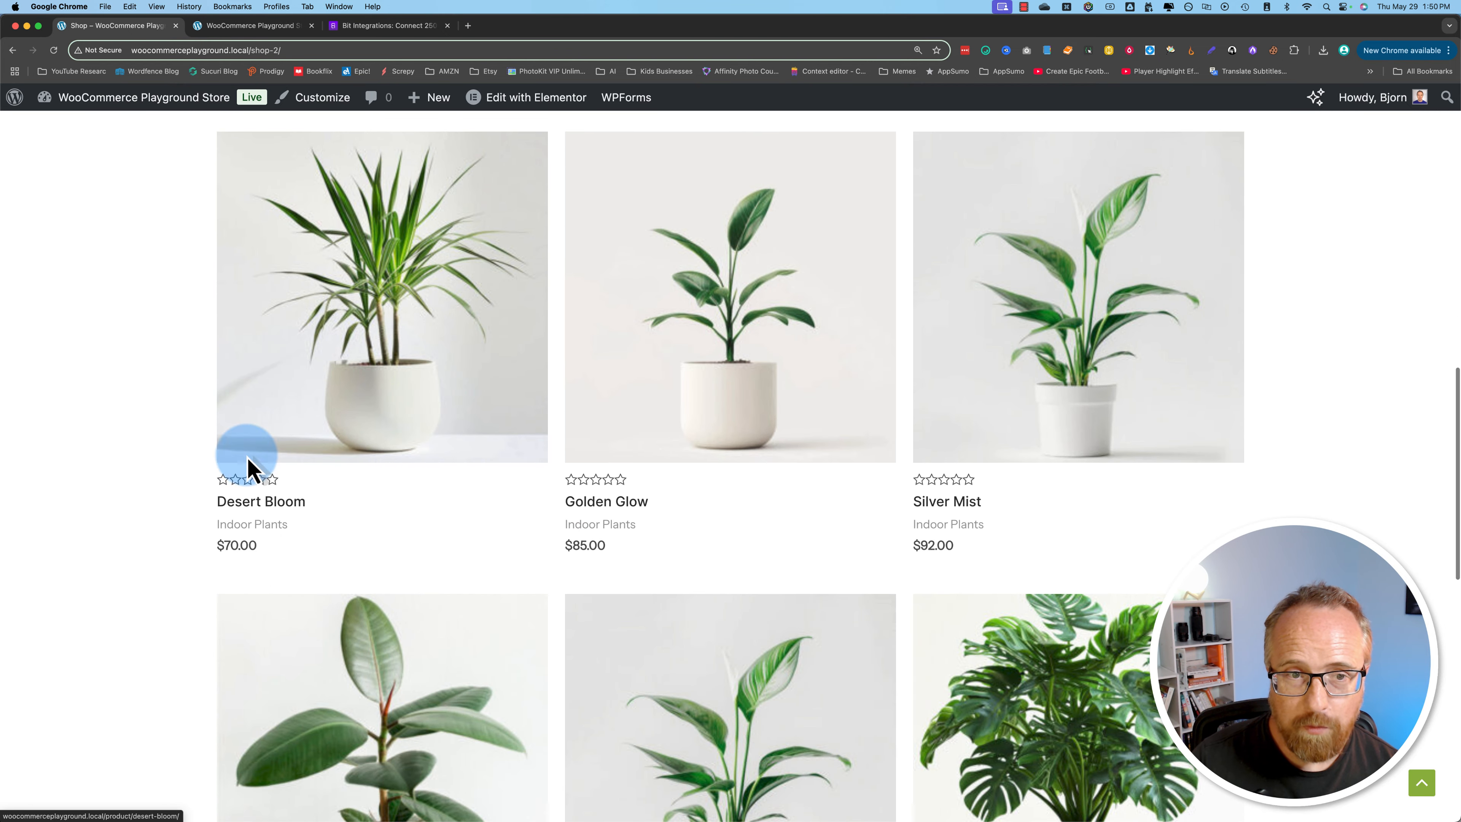
scroll(491, 457, "down", 2)
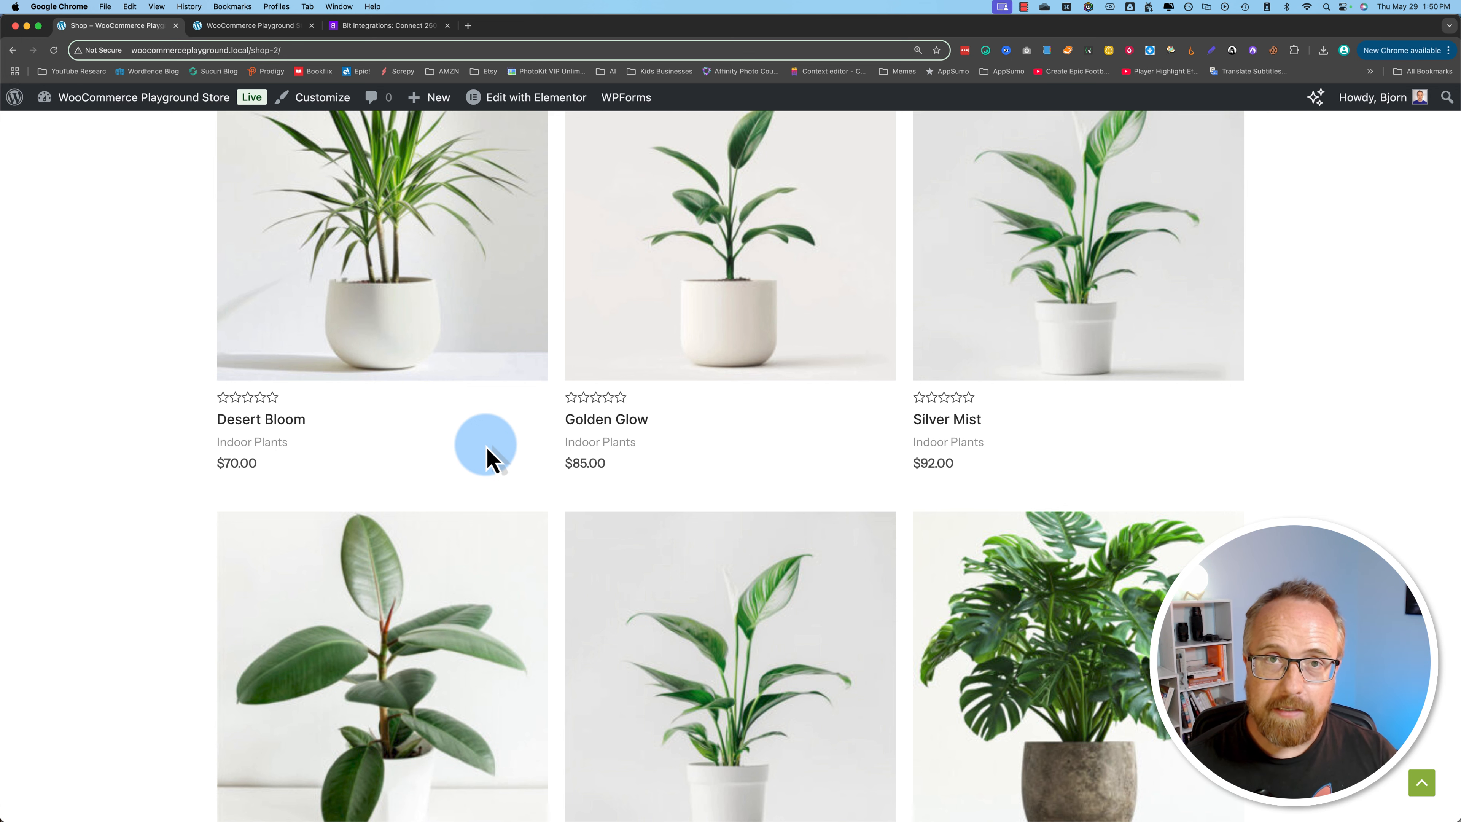
scroll(486, 460, "down", 3)
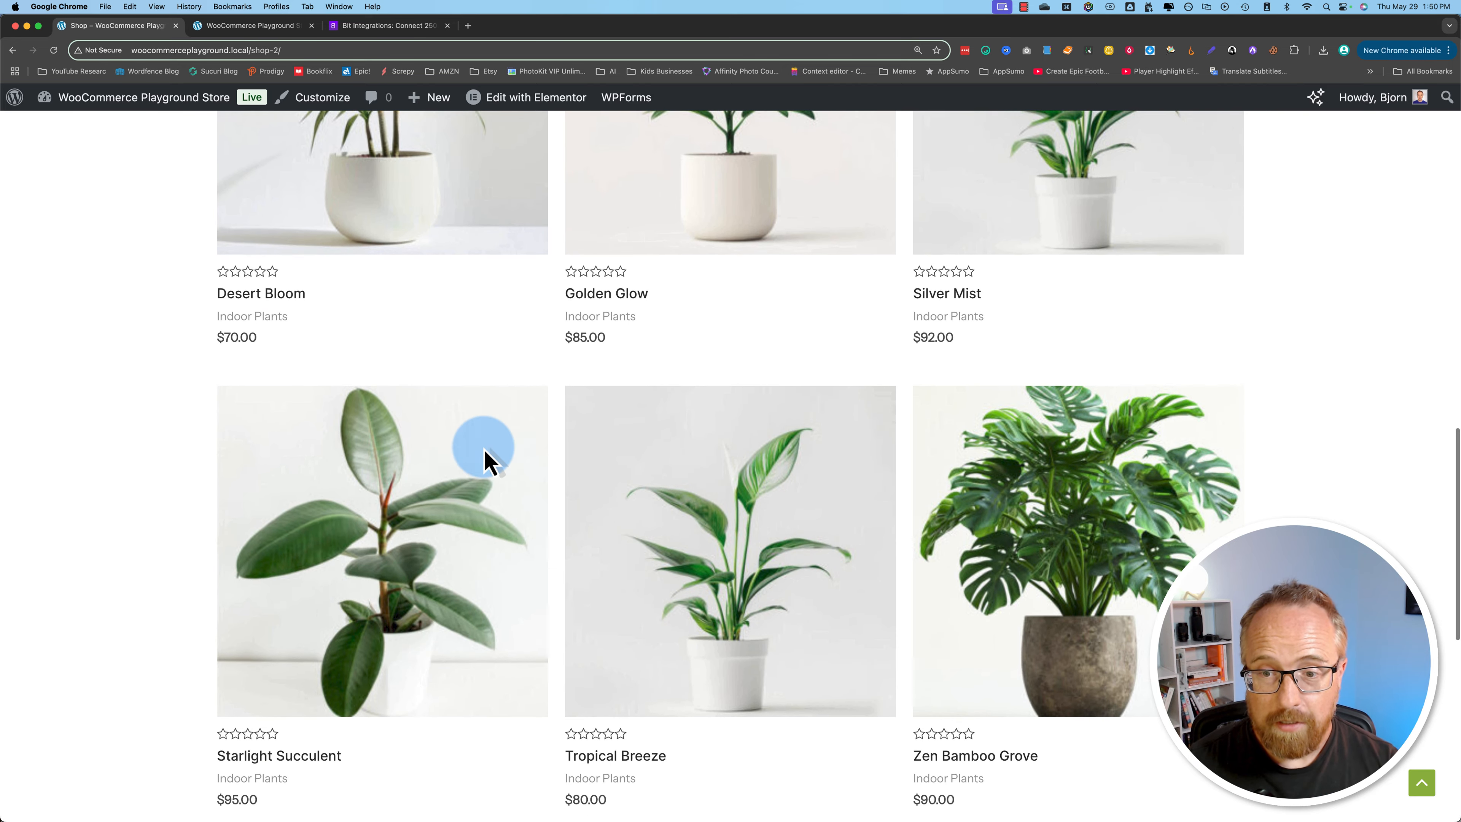
scroll(486, 461, "up", 4)
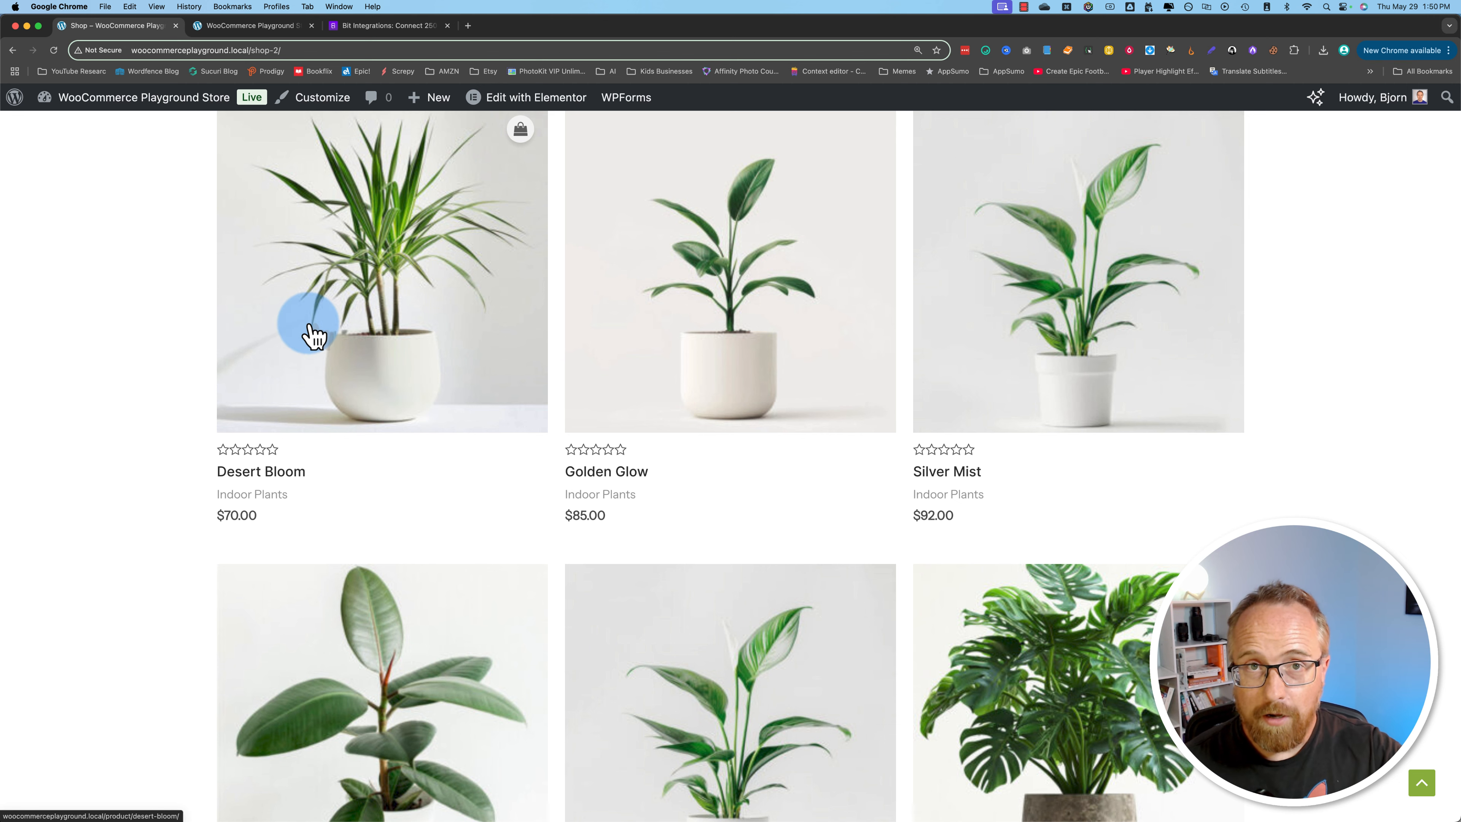
Step: Return to the store's WordPress dashboard and open the list of installed plugins
mouse_move(58, 138)
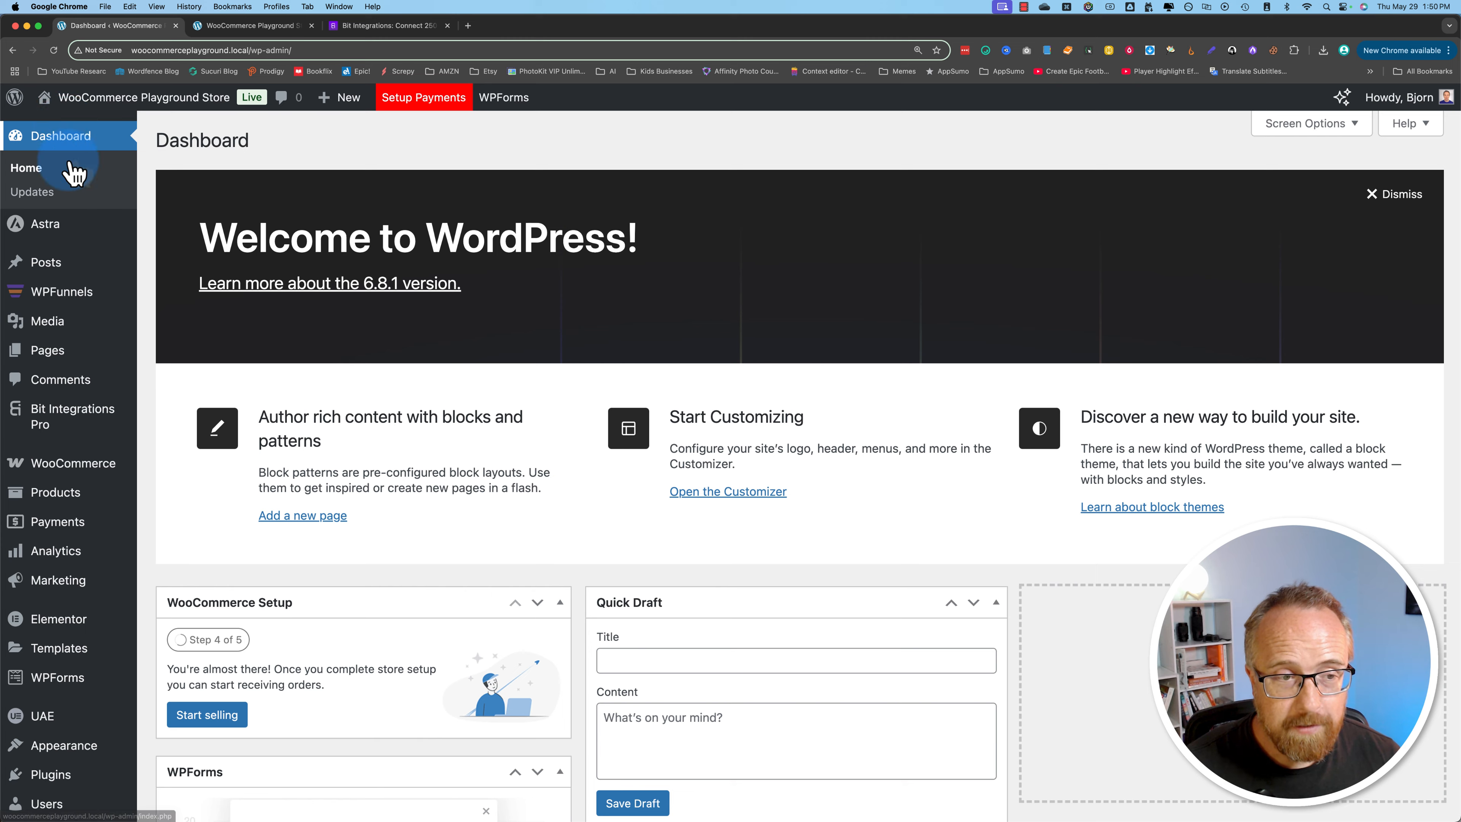
scroll(69, 288, "down", 2)
mouse_move(75, 390)
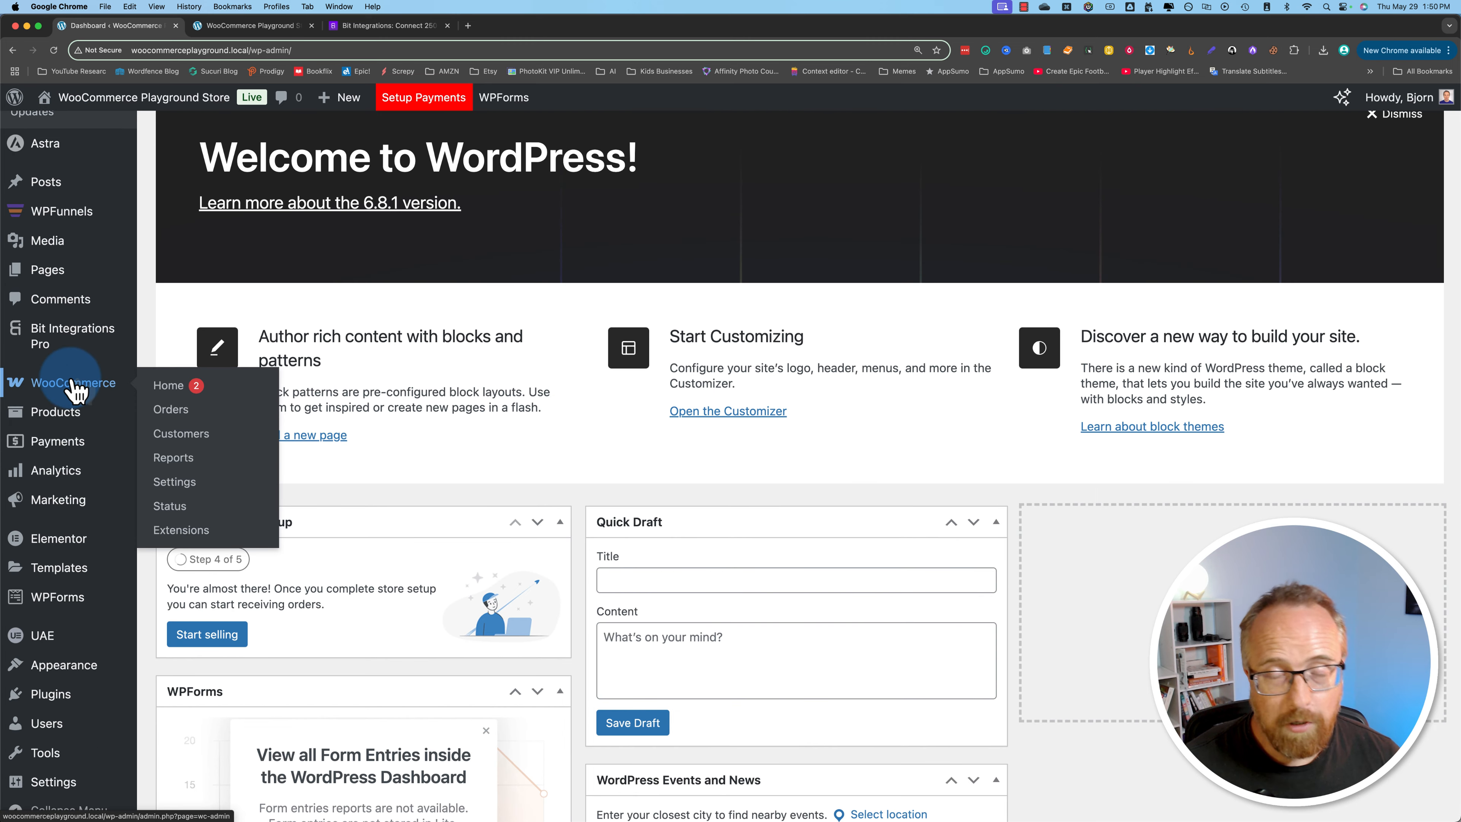
scroll(75, 390, "down", 4)
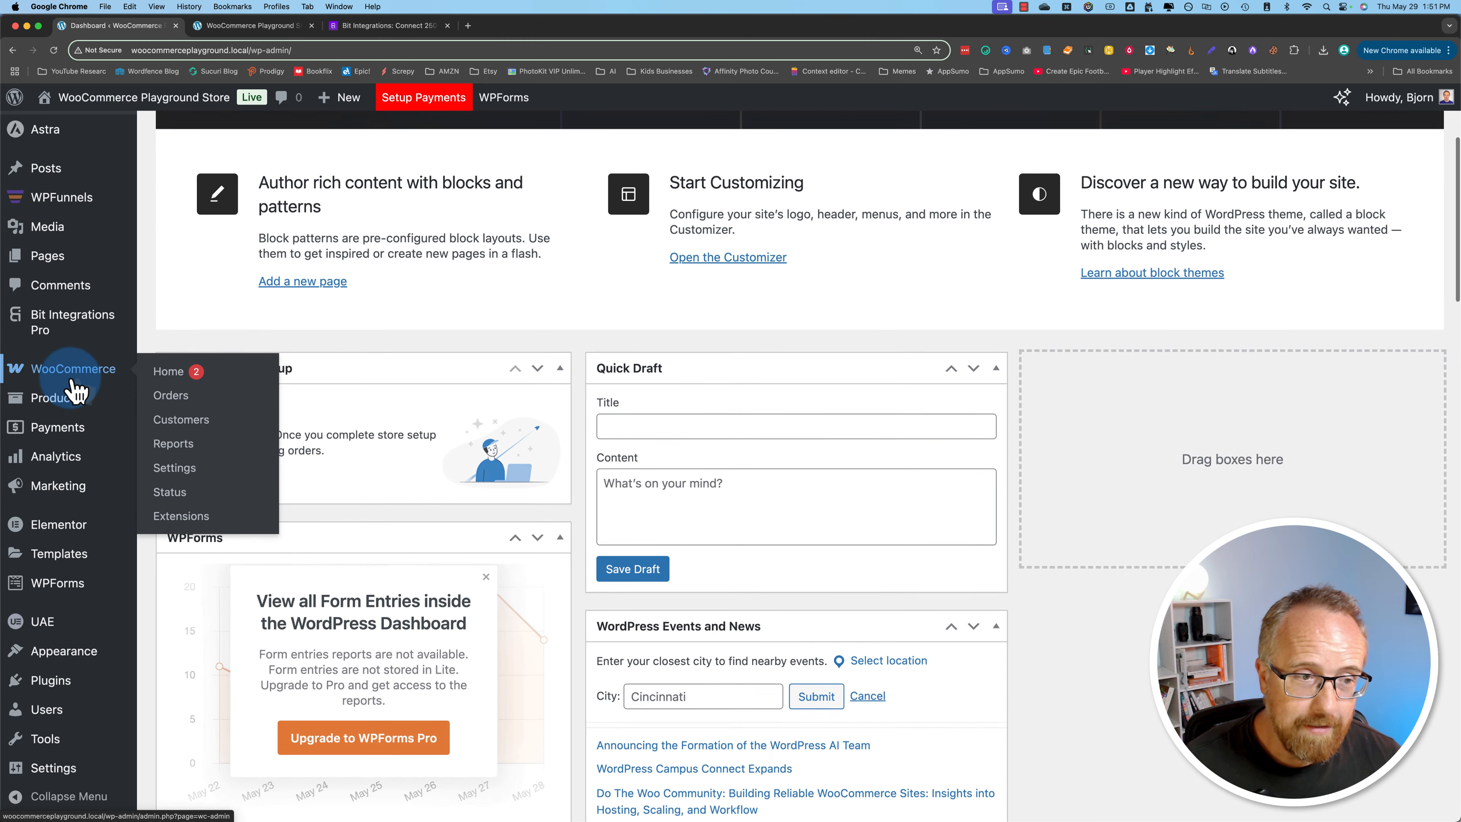
mouse_move(56, 696)
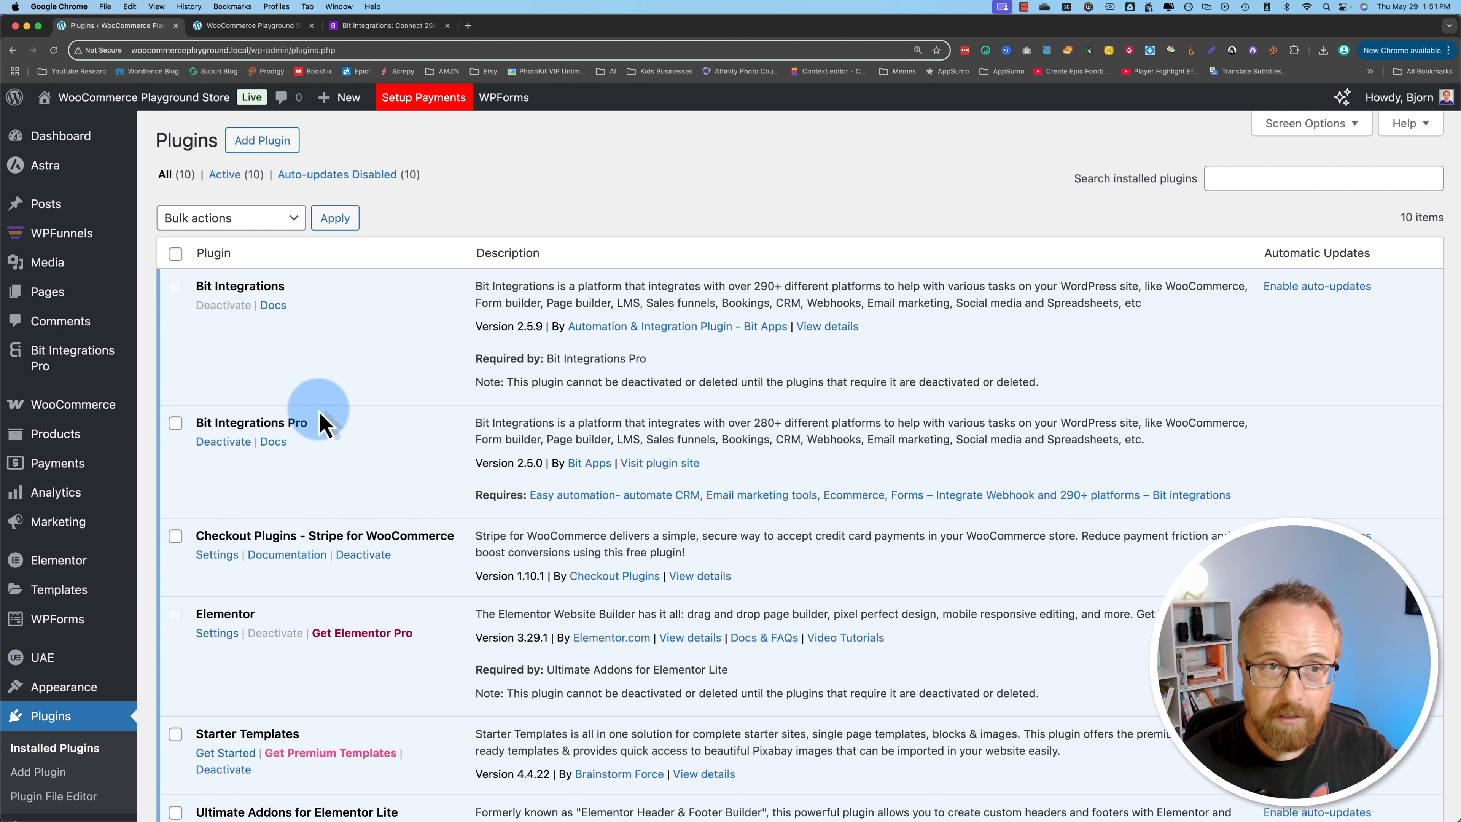
Step: Check the integrations list on the Bit Integrations website once more and return to the installed plugins
left_click(371, 26)
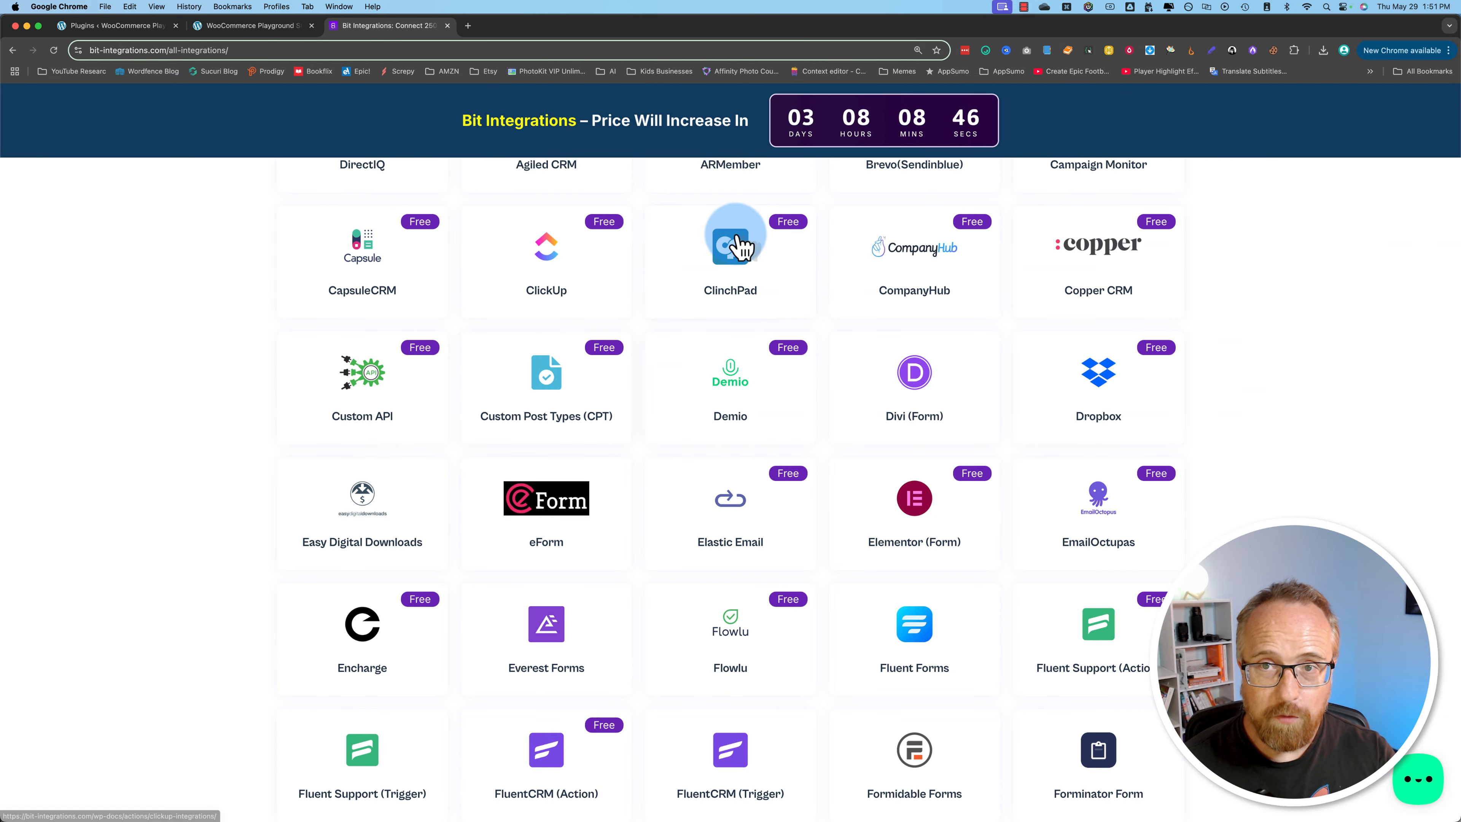
scroll(812, 407, "up", 6)
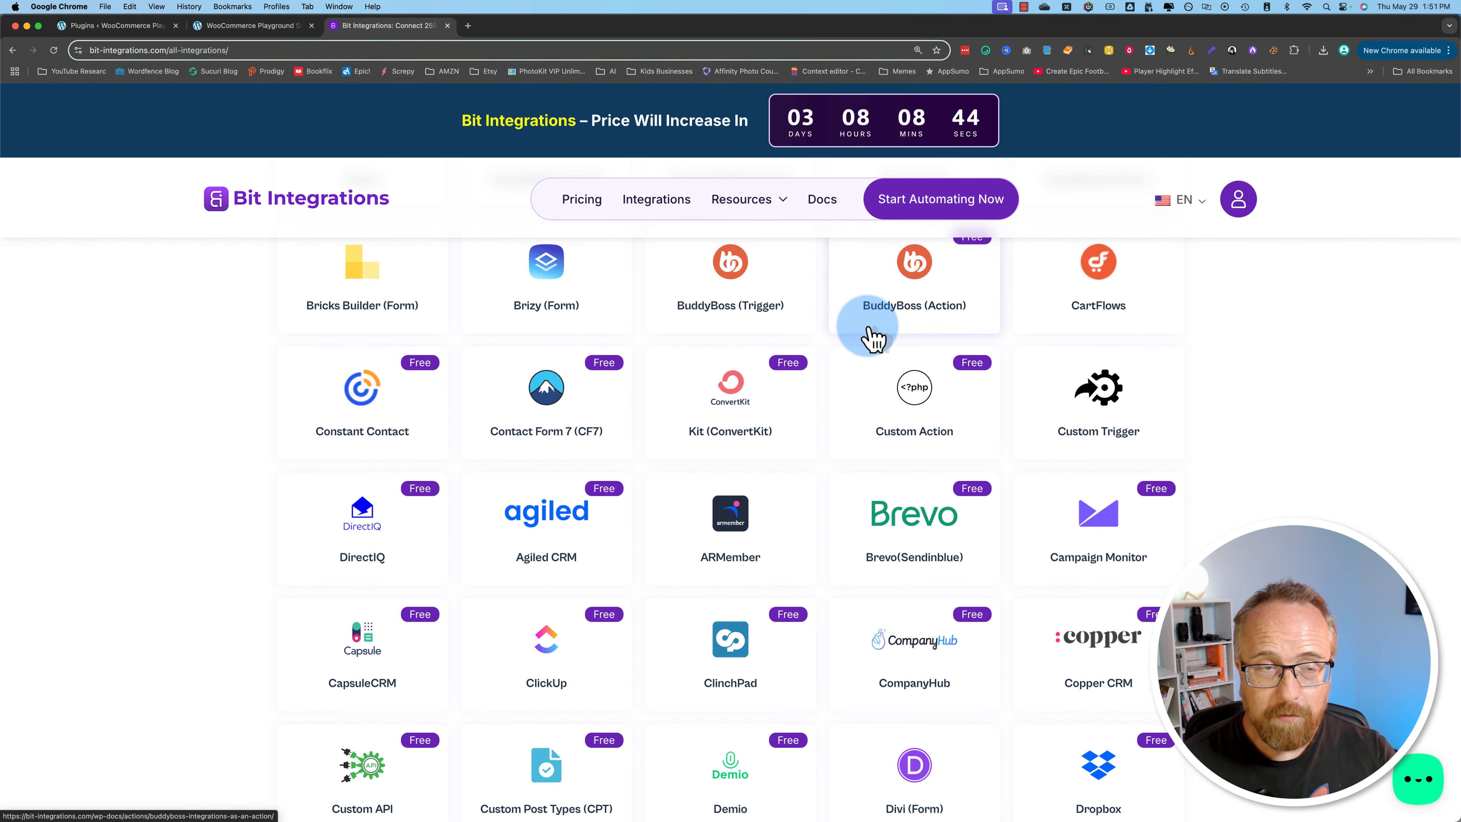
left_click(117, 25)
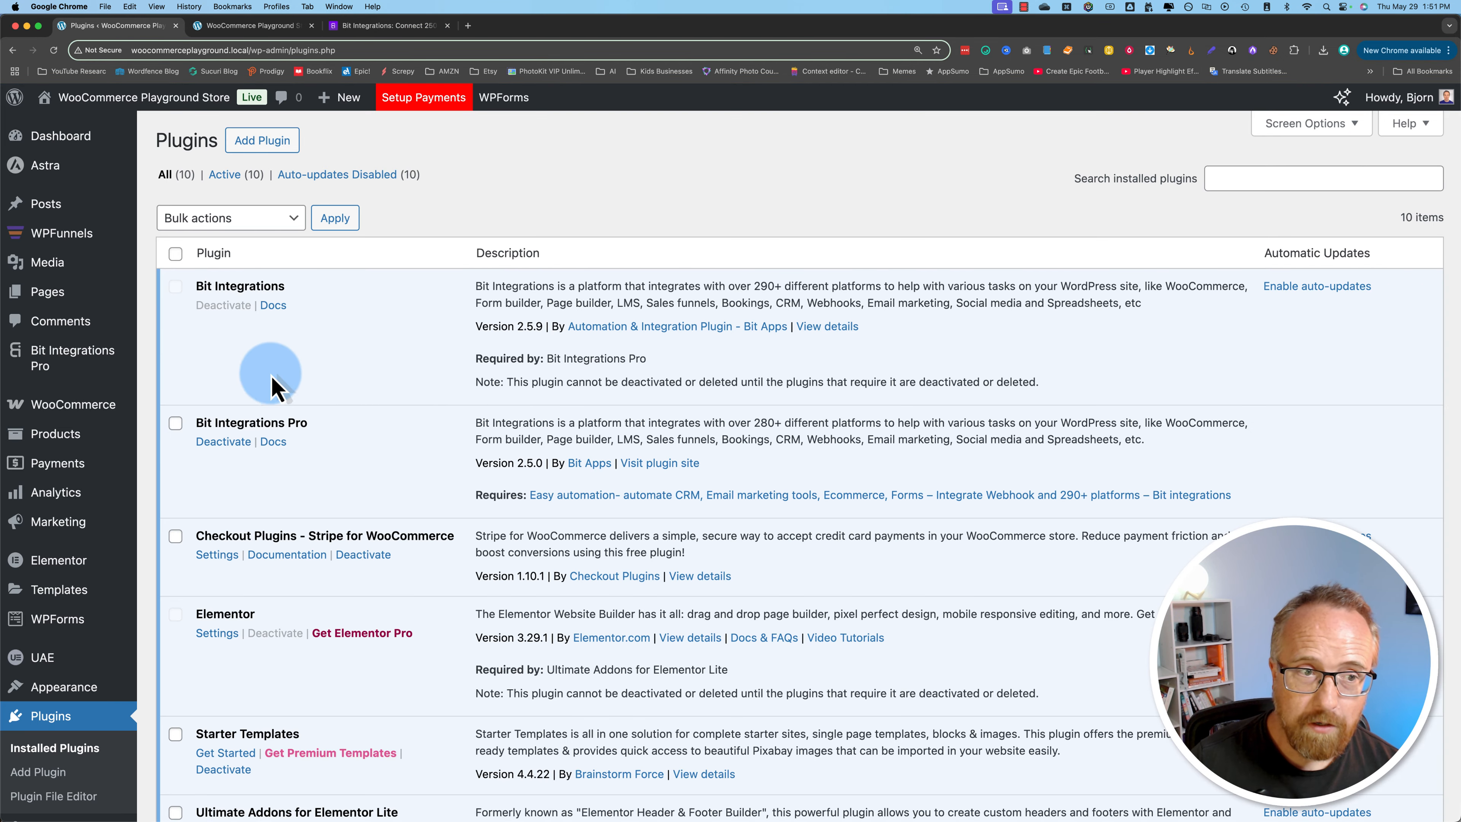
Step: Open the All Integrations page of Bit Integrations Pro and start creating a new integration
mouse_move(115, 404)
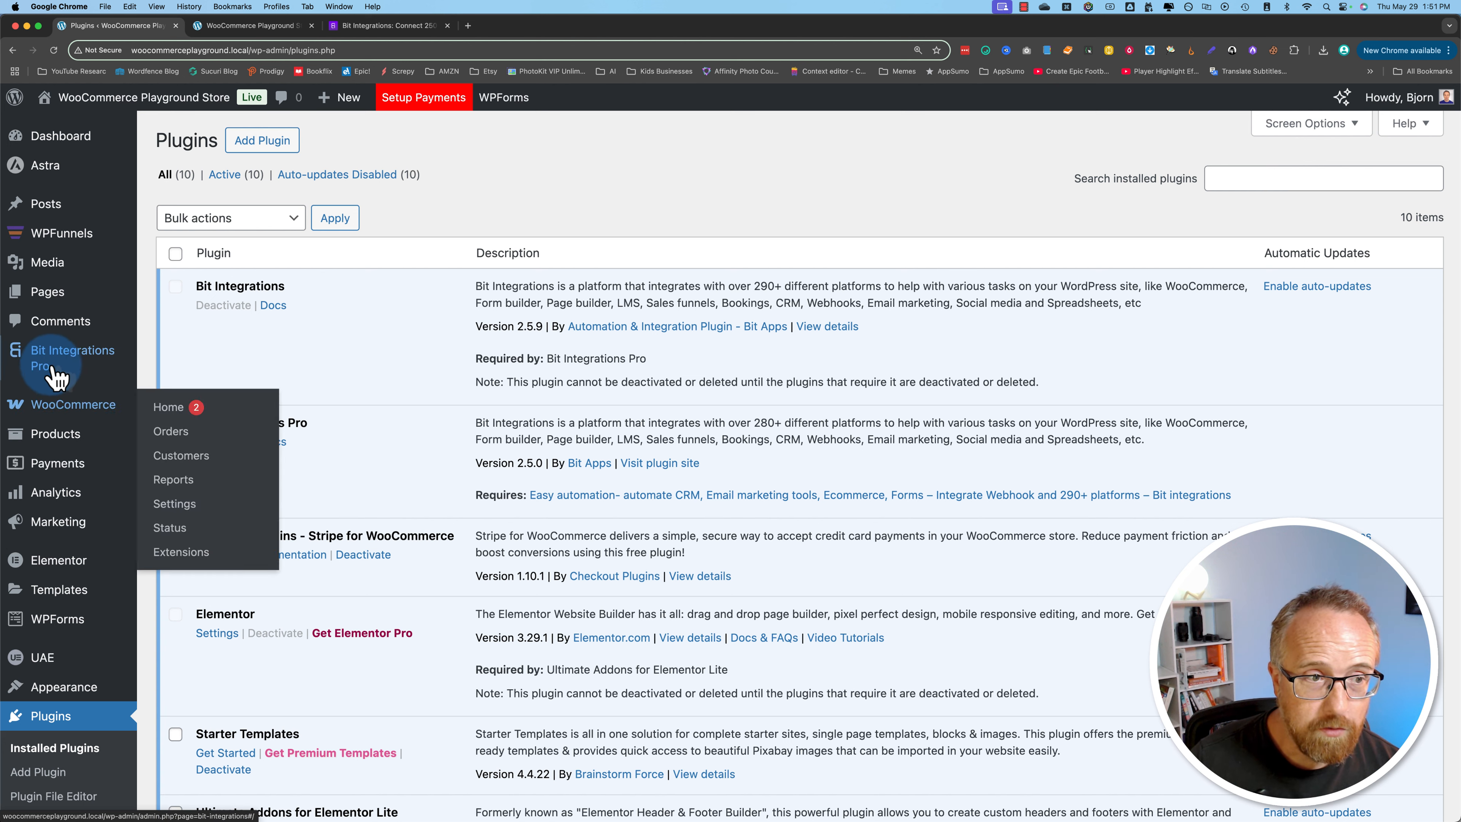
mouse_move(40, 354)
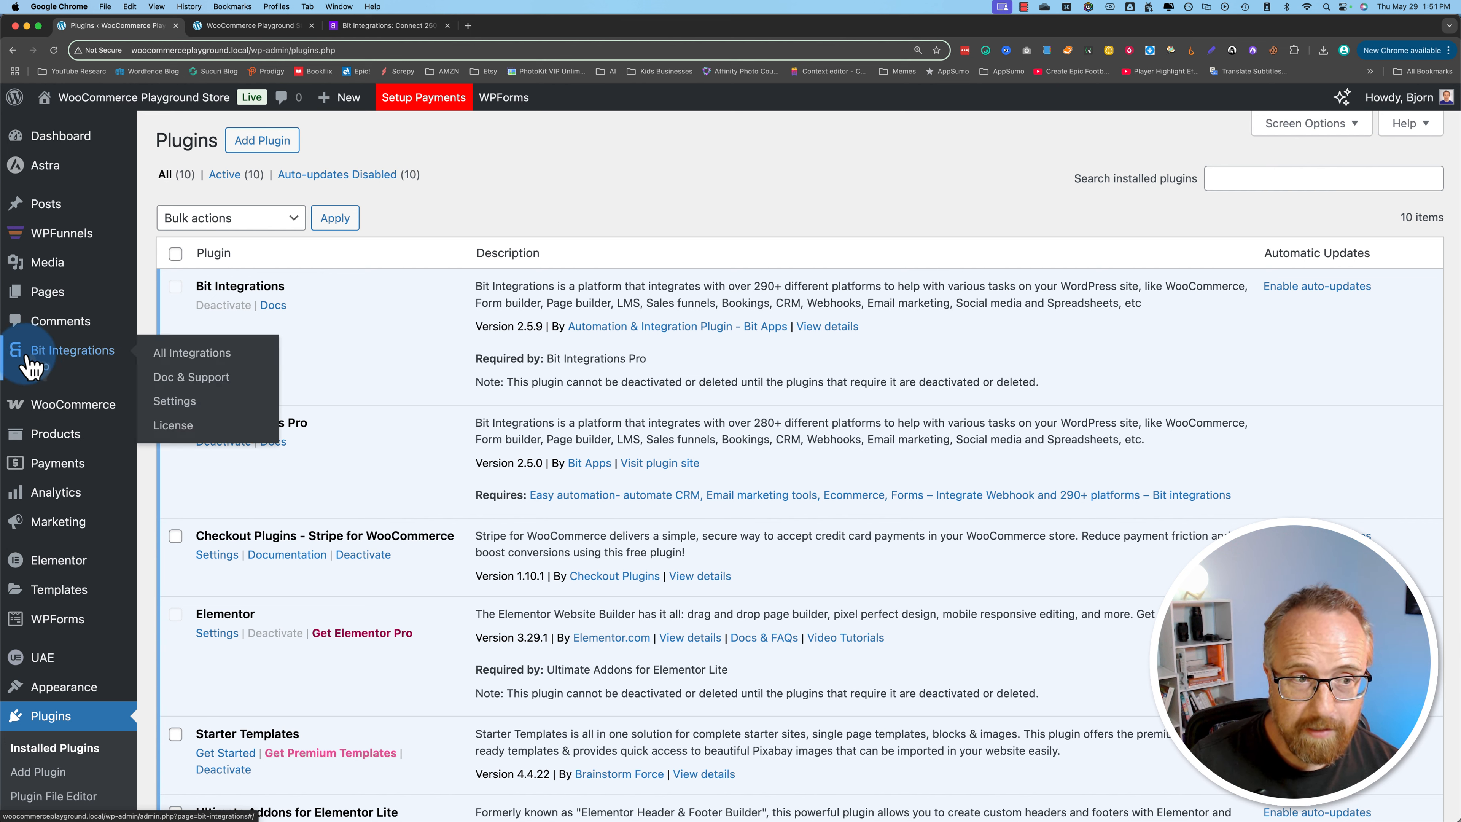
left_click(190, 353)
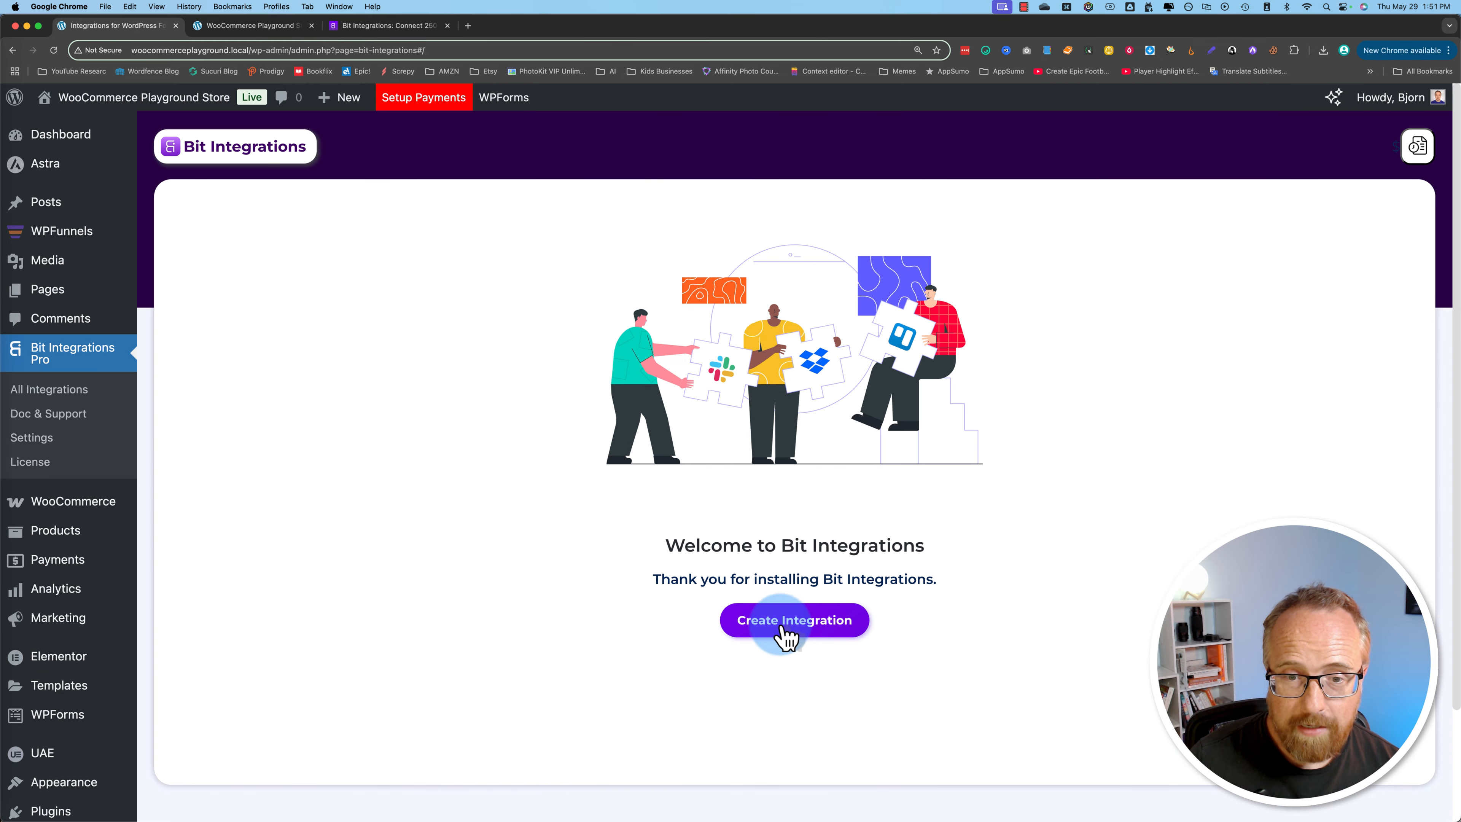
left_click(793, 630)
Step: Search the triggers for "wo" and choose WooCommerce as the integration's trigger
left_click(545, 260)
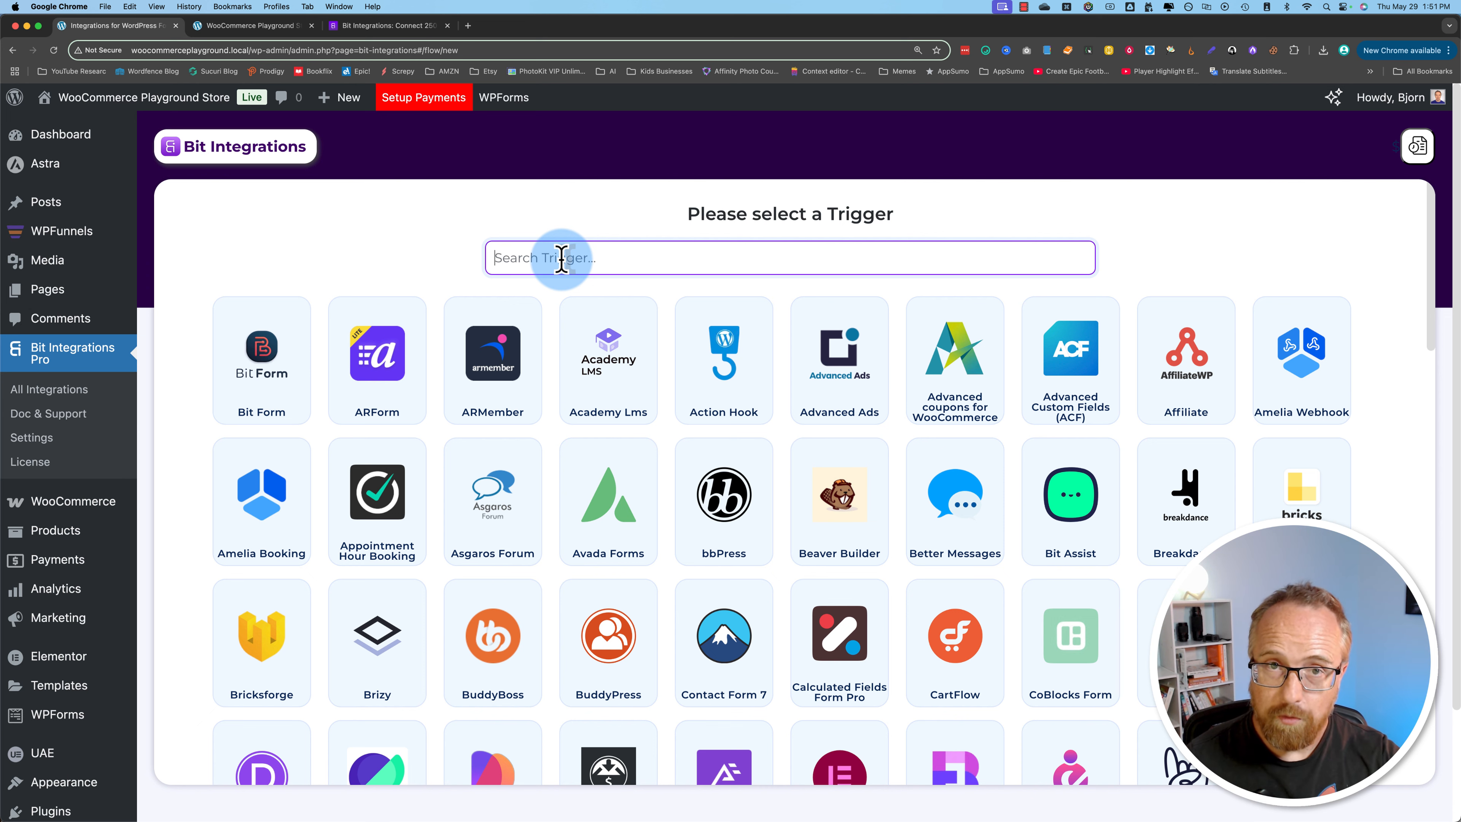
type("wo")
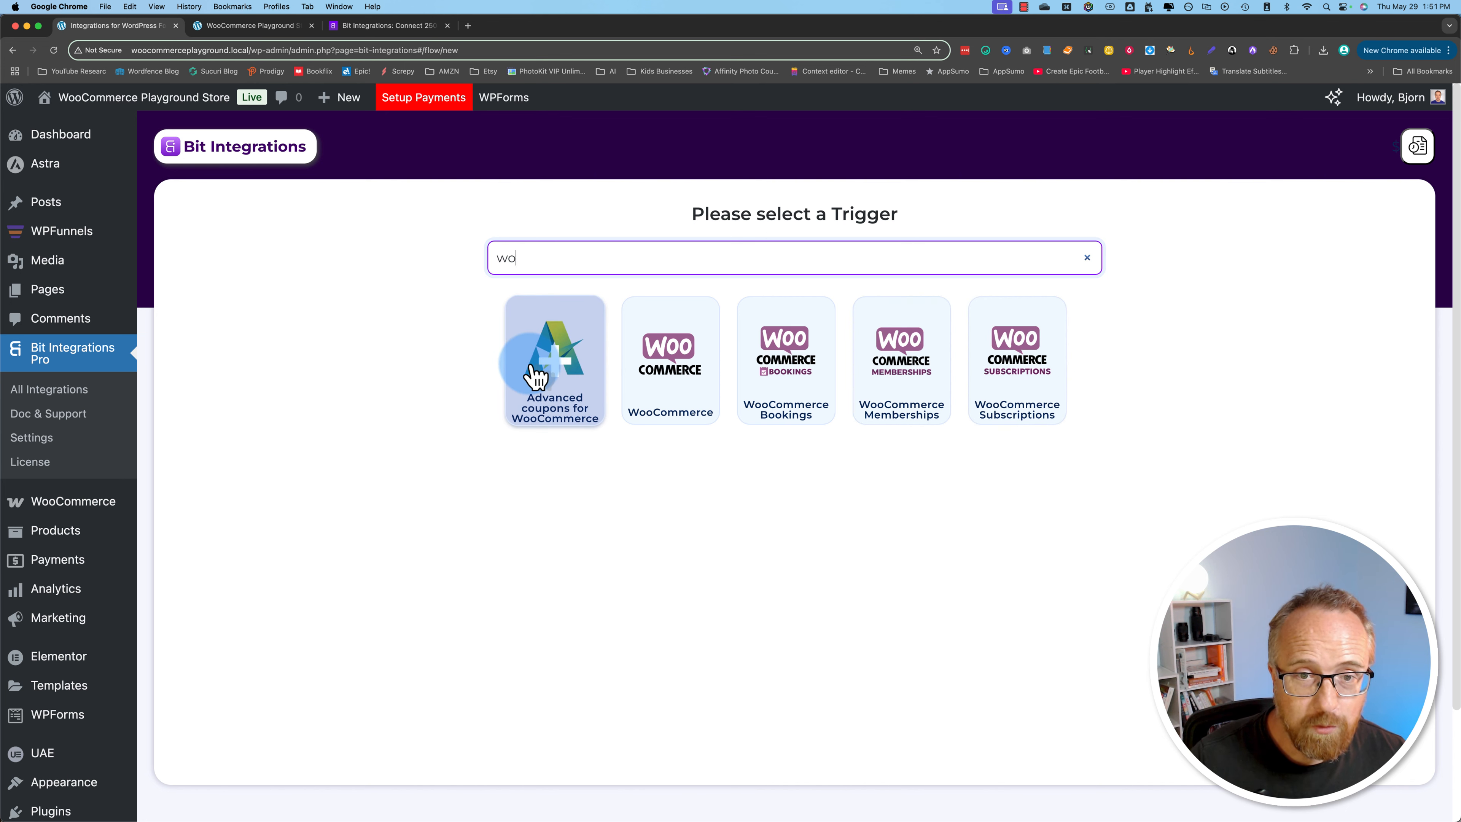
left_click(680, 372)
scroll(500, 486, "down", 1)
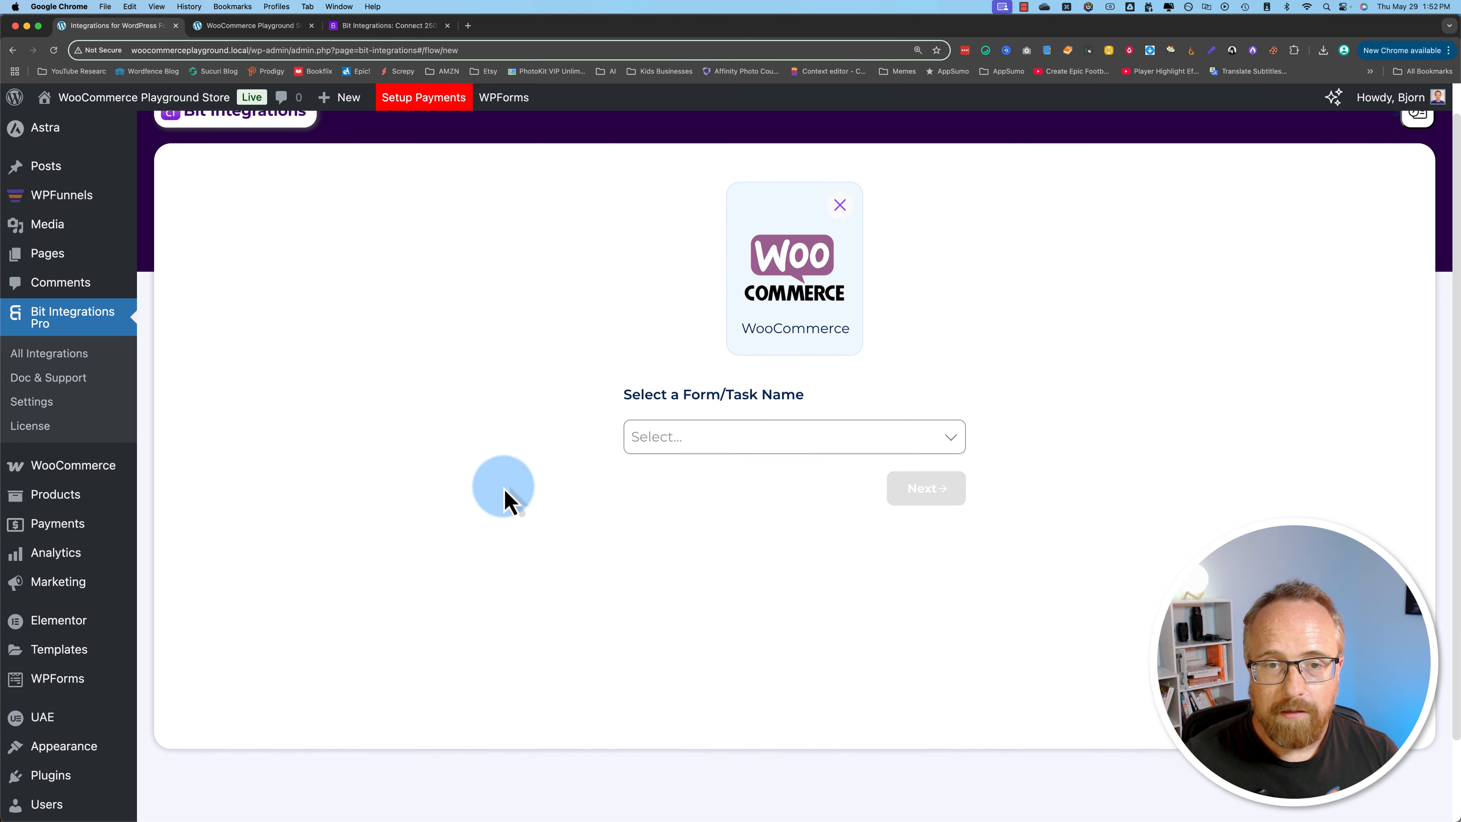
Step: Review the available WooCommerce trigger tasks and set the task to Order-Specific-Product
left_click(694, 447)
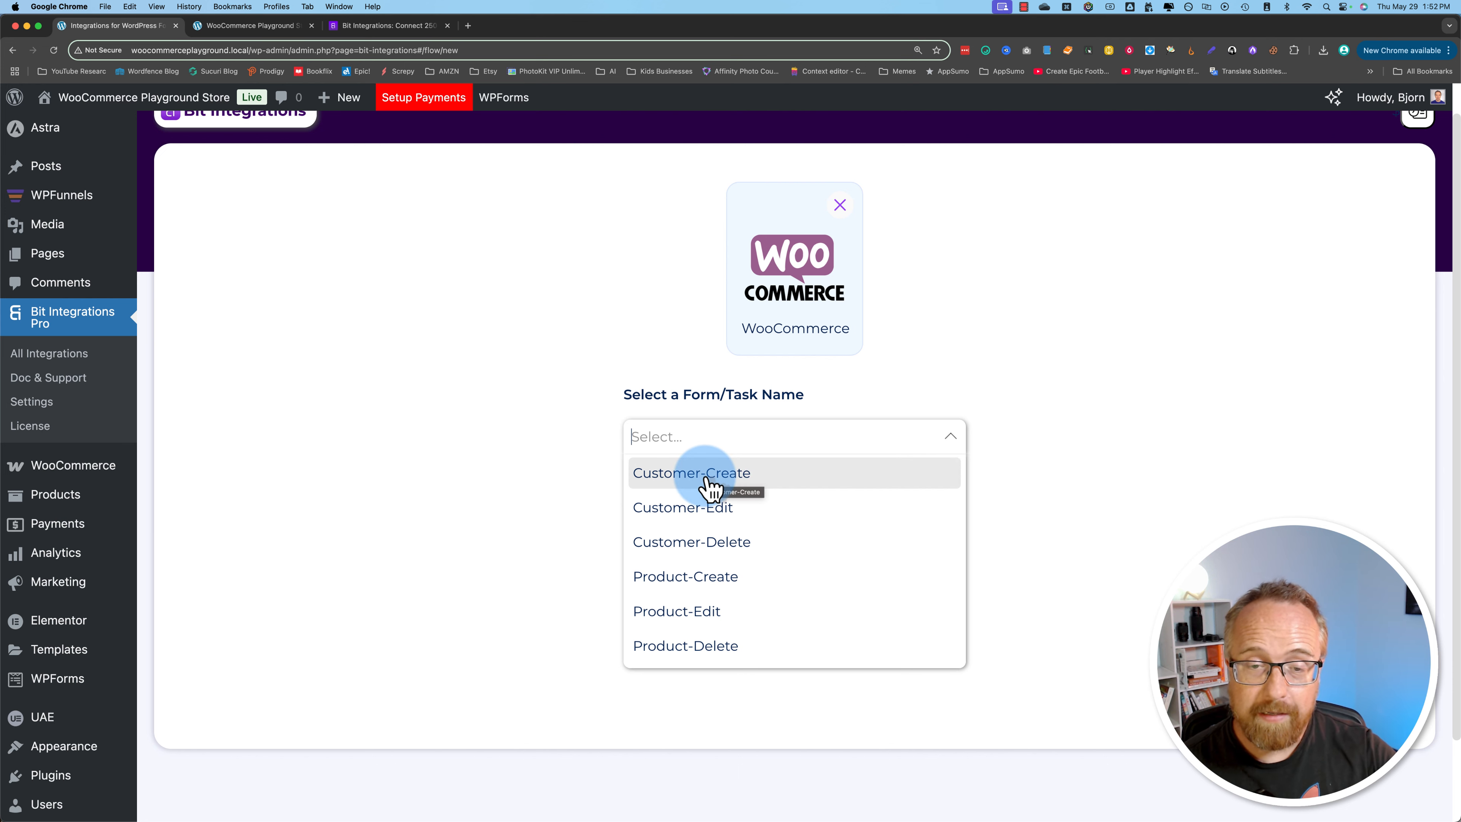
scroll(711, 489, "down", 2)
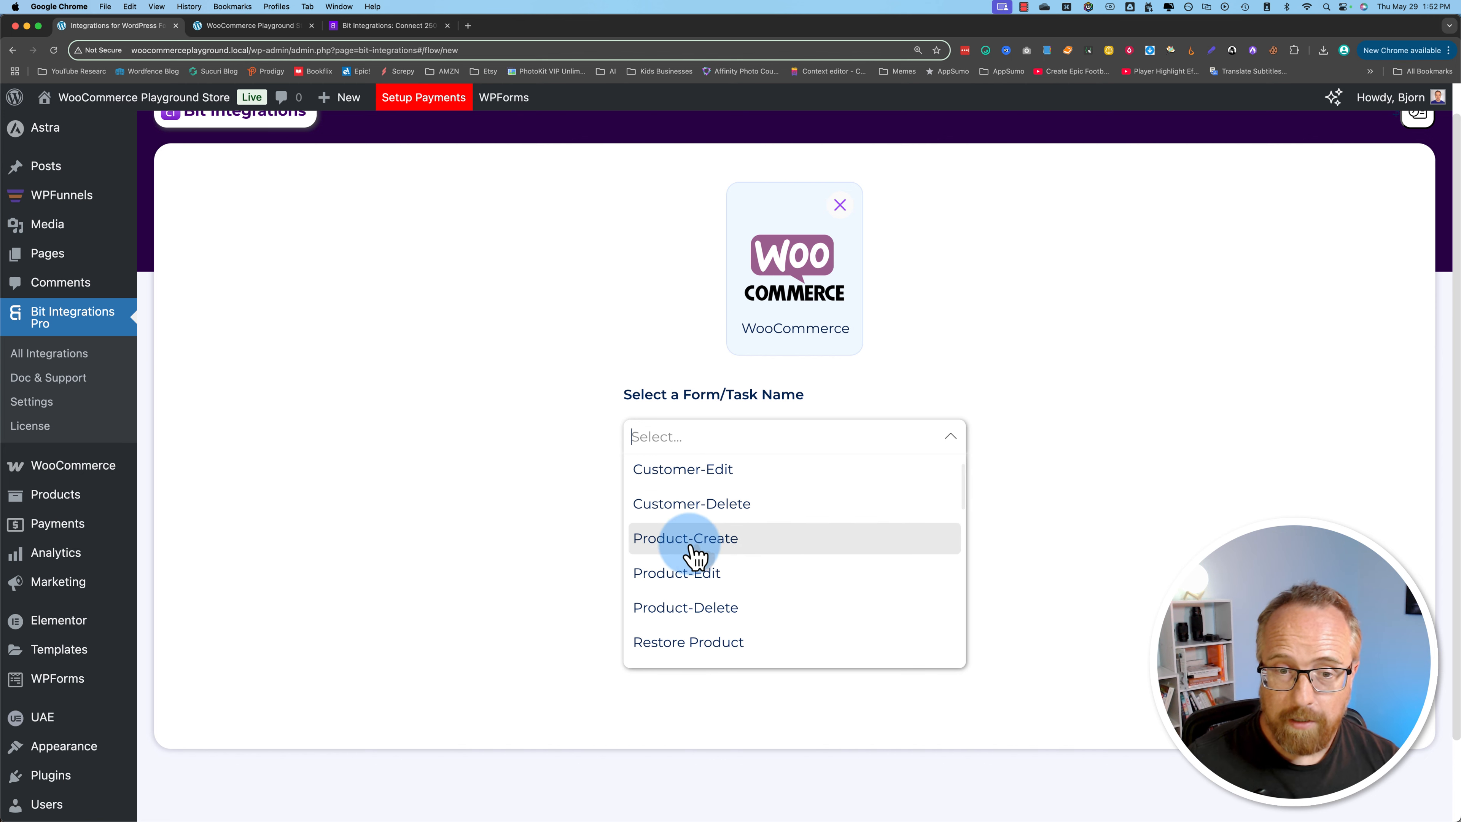
scroll(694, 558, "down", 5)
scroll(695, 522, "up", 3)
scroll(699, 535, "up", 1)
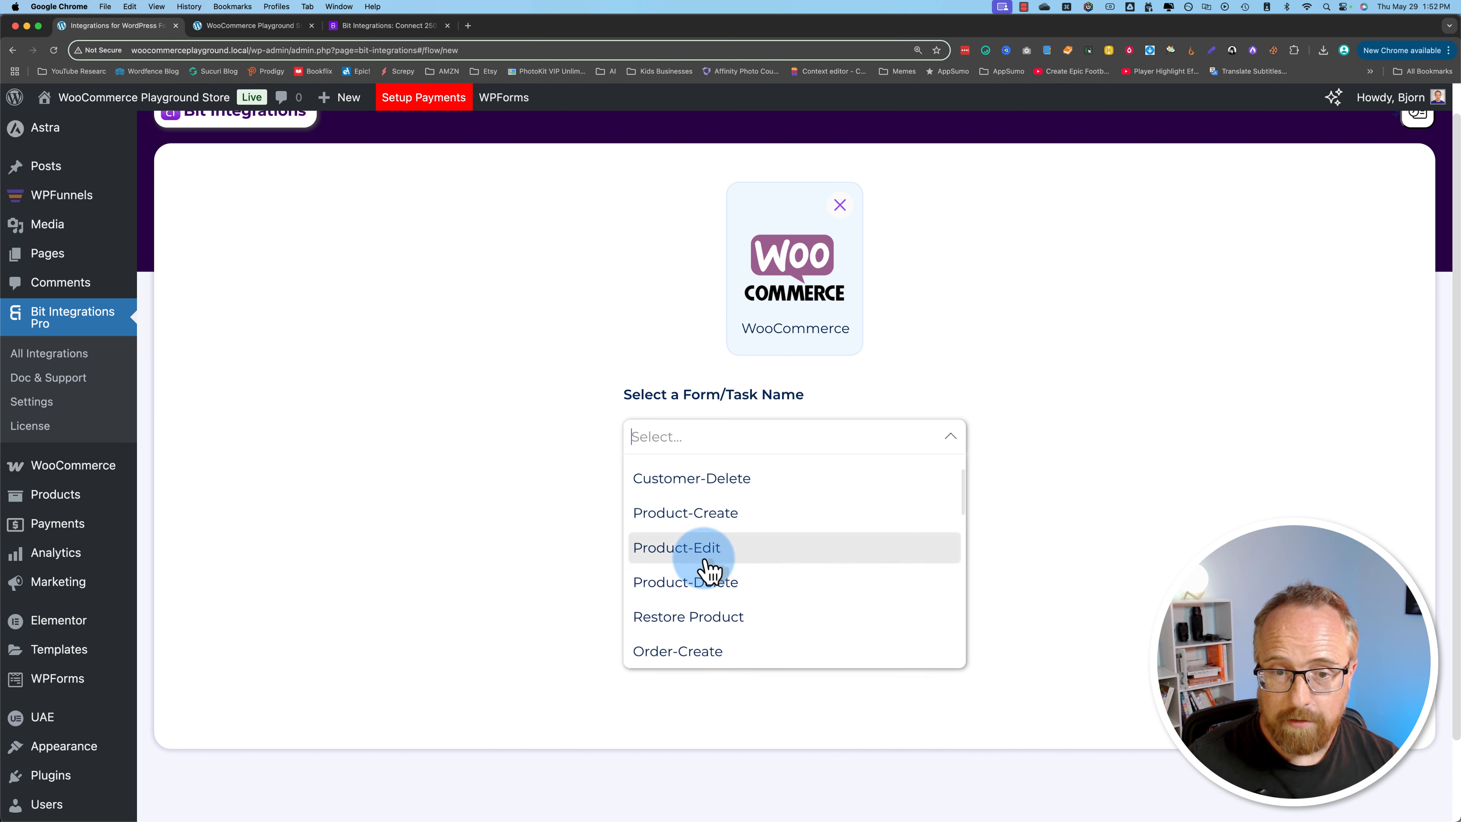
scroll(718, 594, "down", 2)
scroll(719, 596, "down", 2)
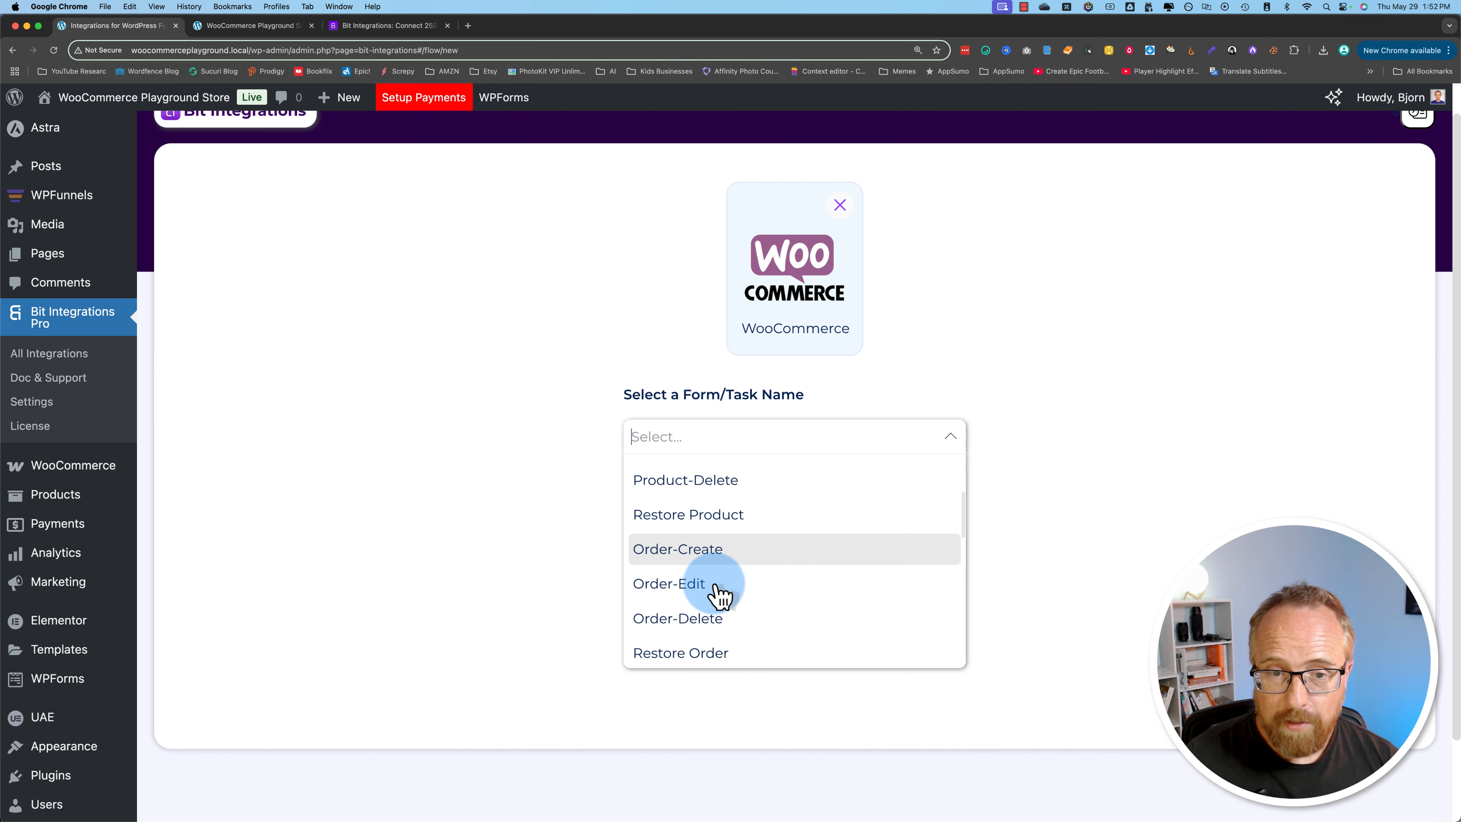
scroll(719, 555, "down", 8)
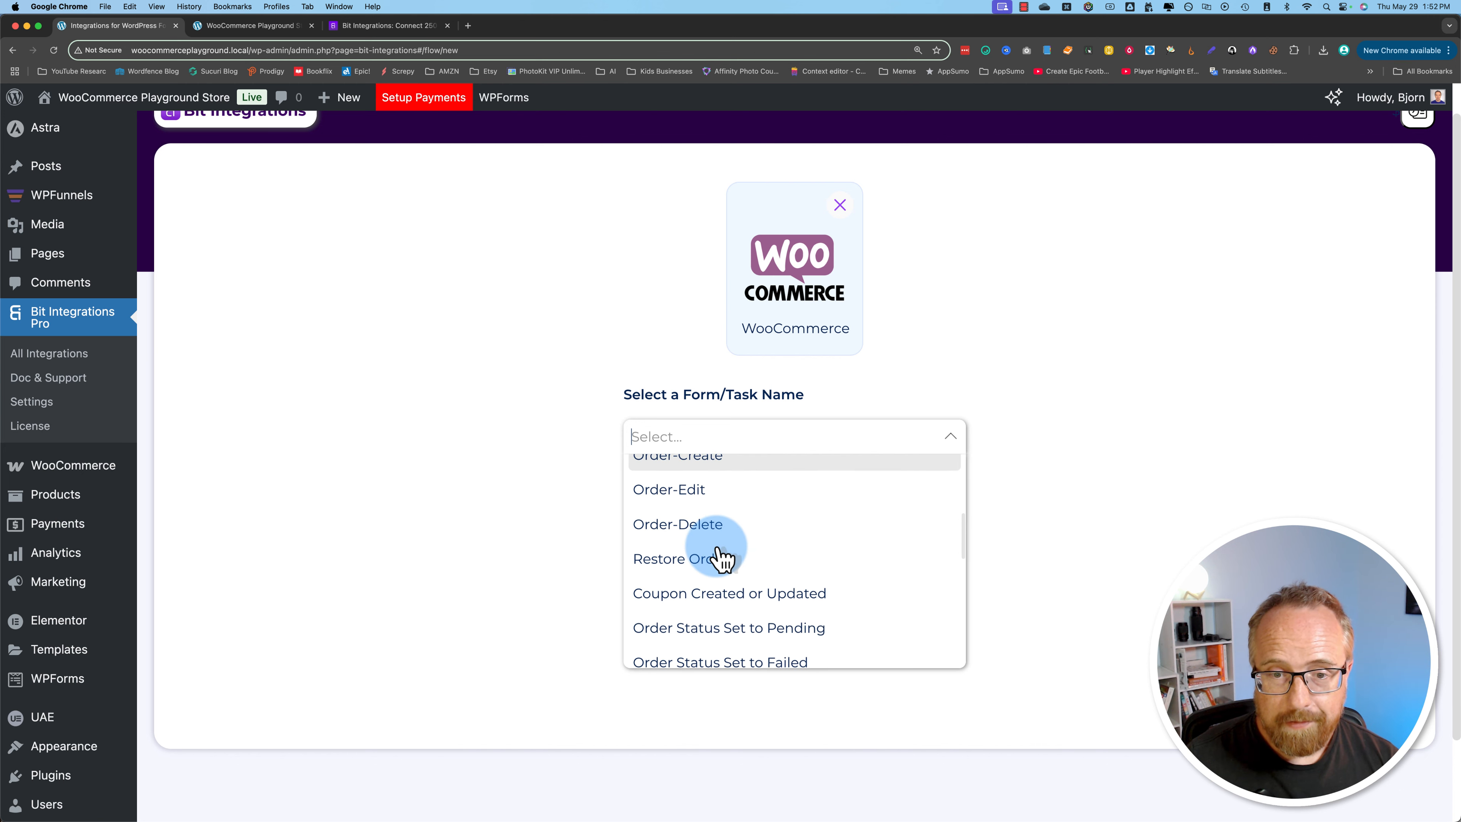
scroll(720, 560, "down", 4)
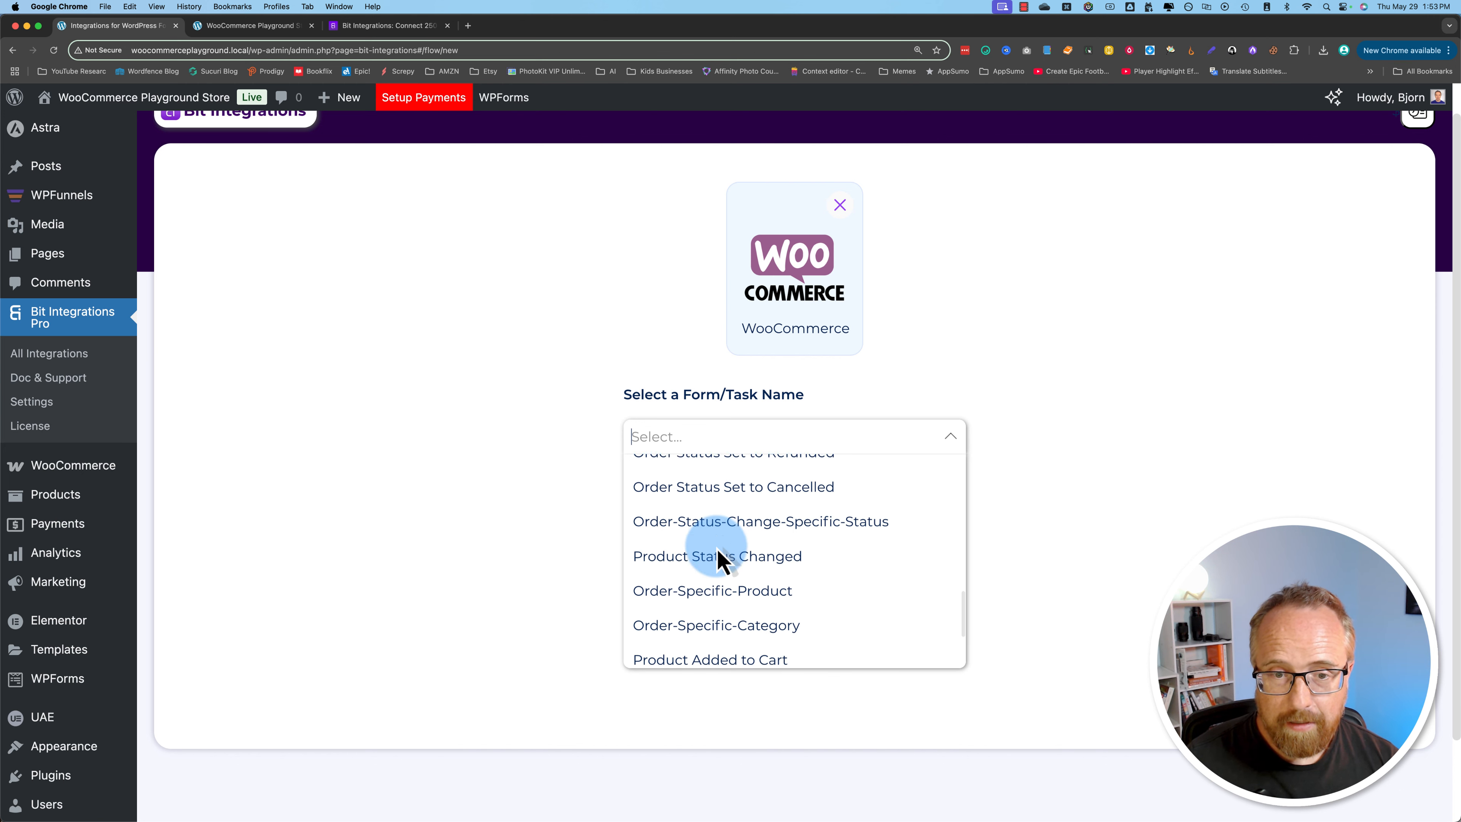
scroll(719, 555, "down", 1)
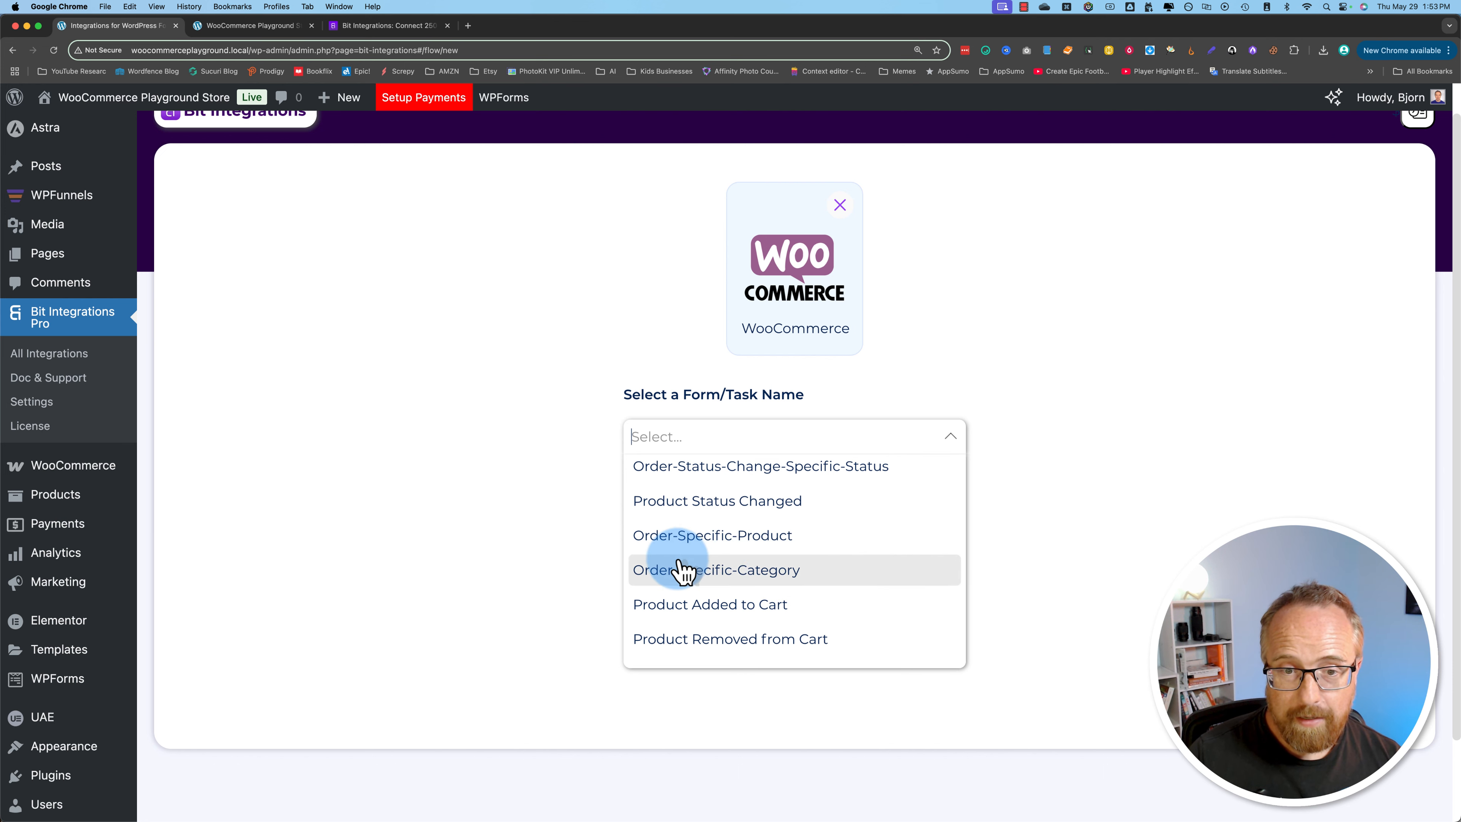
left_click(759, 538)
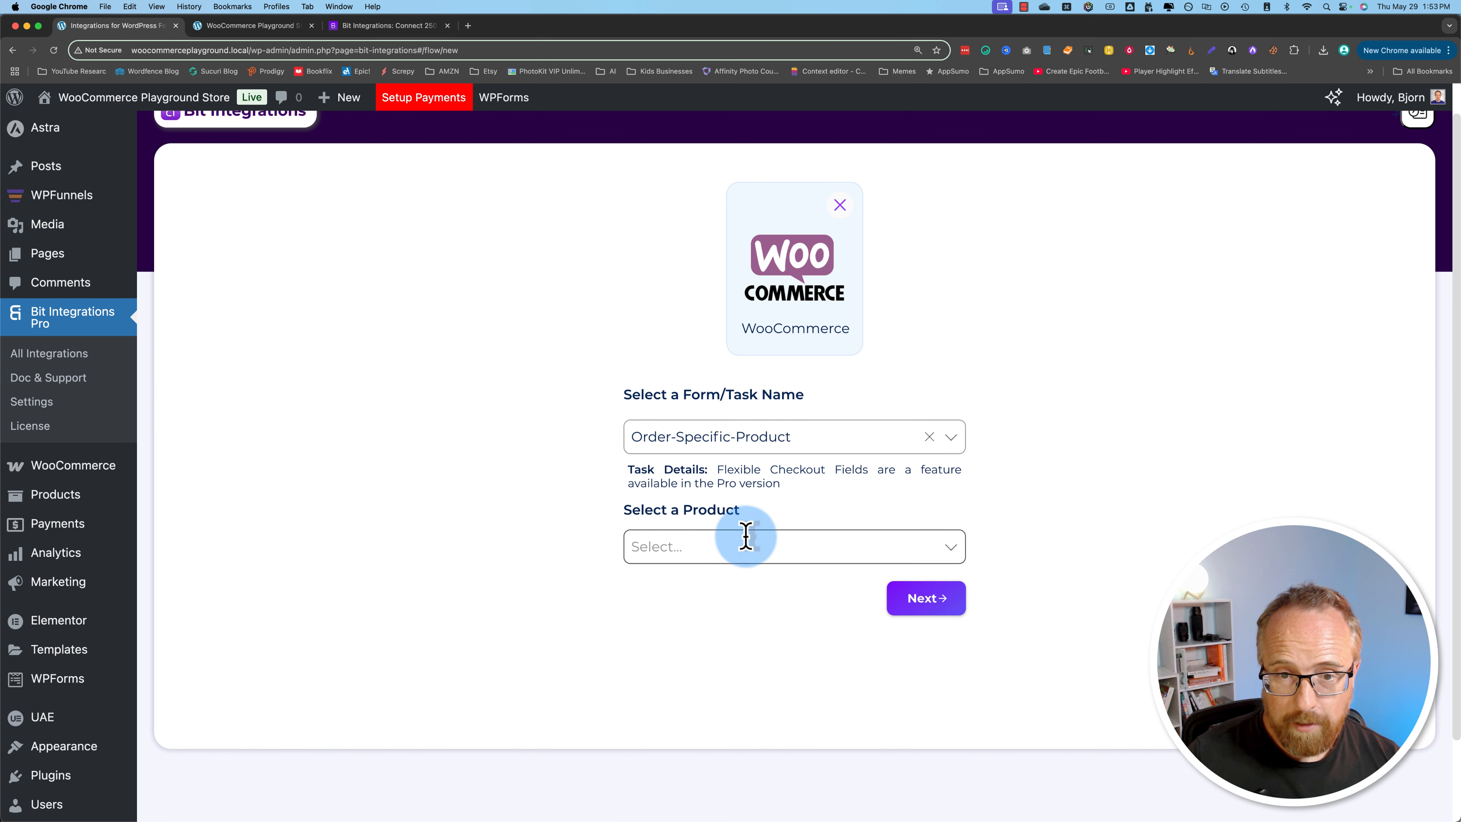
Step: Set Desert Bloom as the product for the Order-Specific-Product task
left_click(656, 548)
type("des")
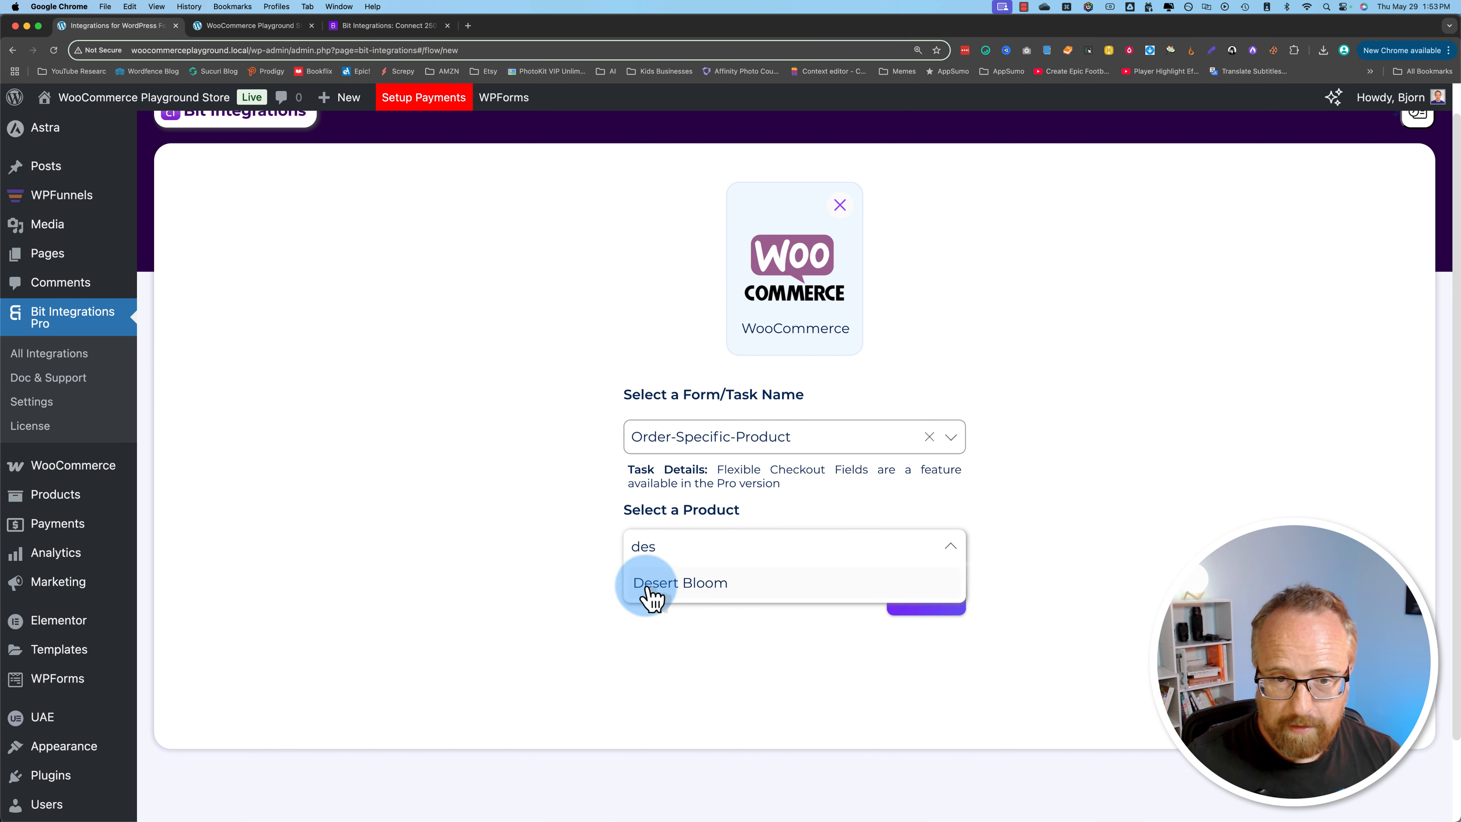
left_click(656, 586)
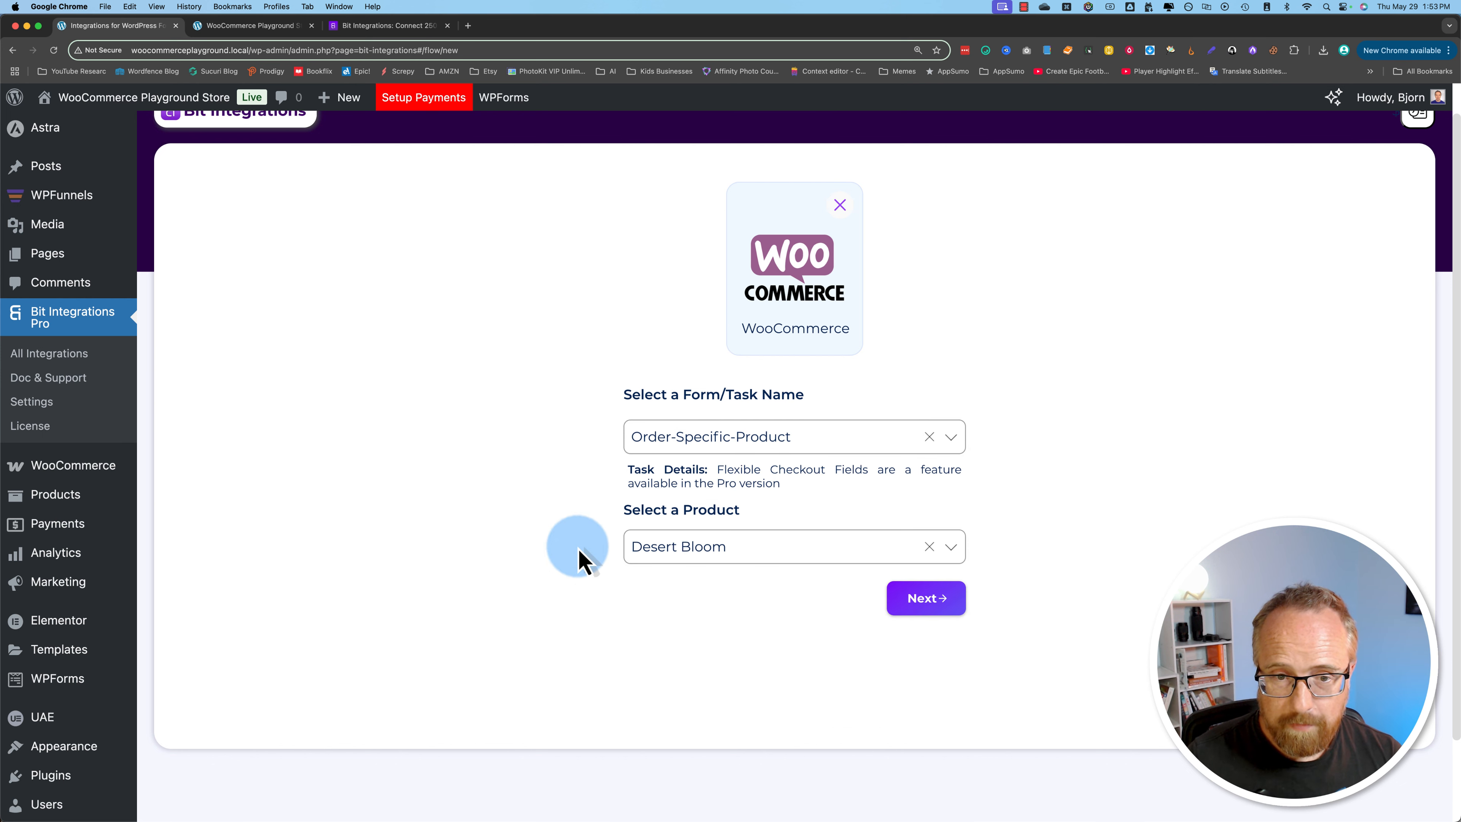
Step: Proceed to the action selection, search for "kit" and choose Kit(ConvertKit) as the integration's action
left_click(926, 598)
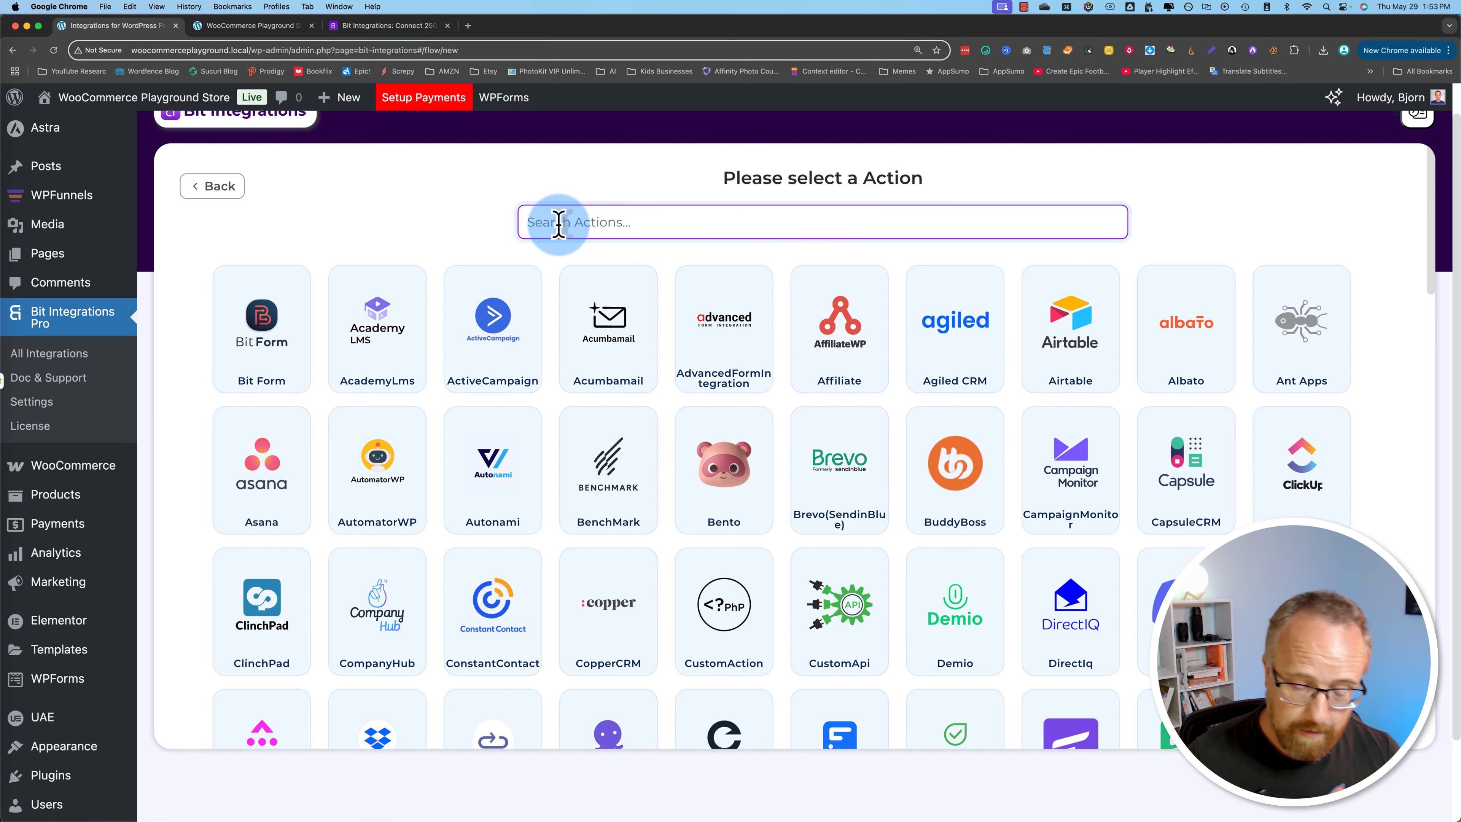
type("kit")
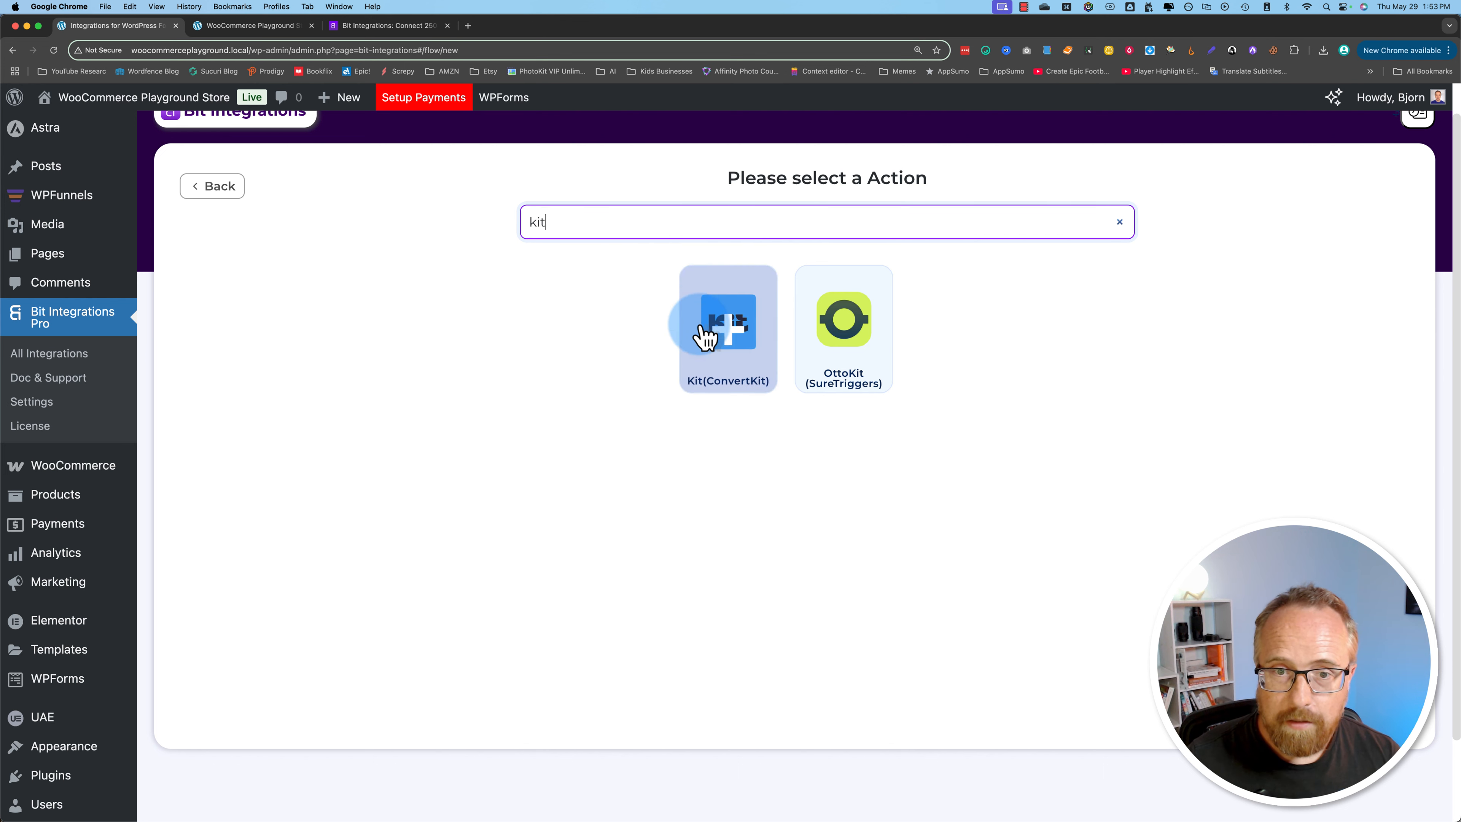
left_click(724, 378)
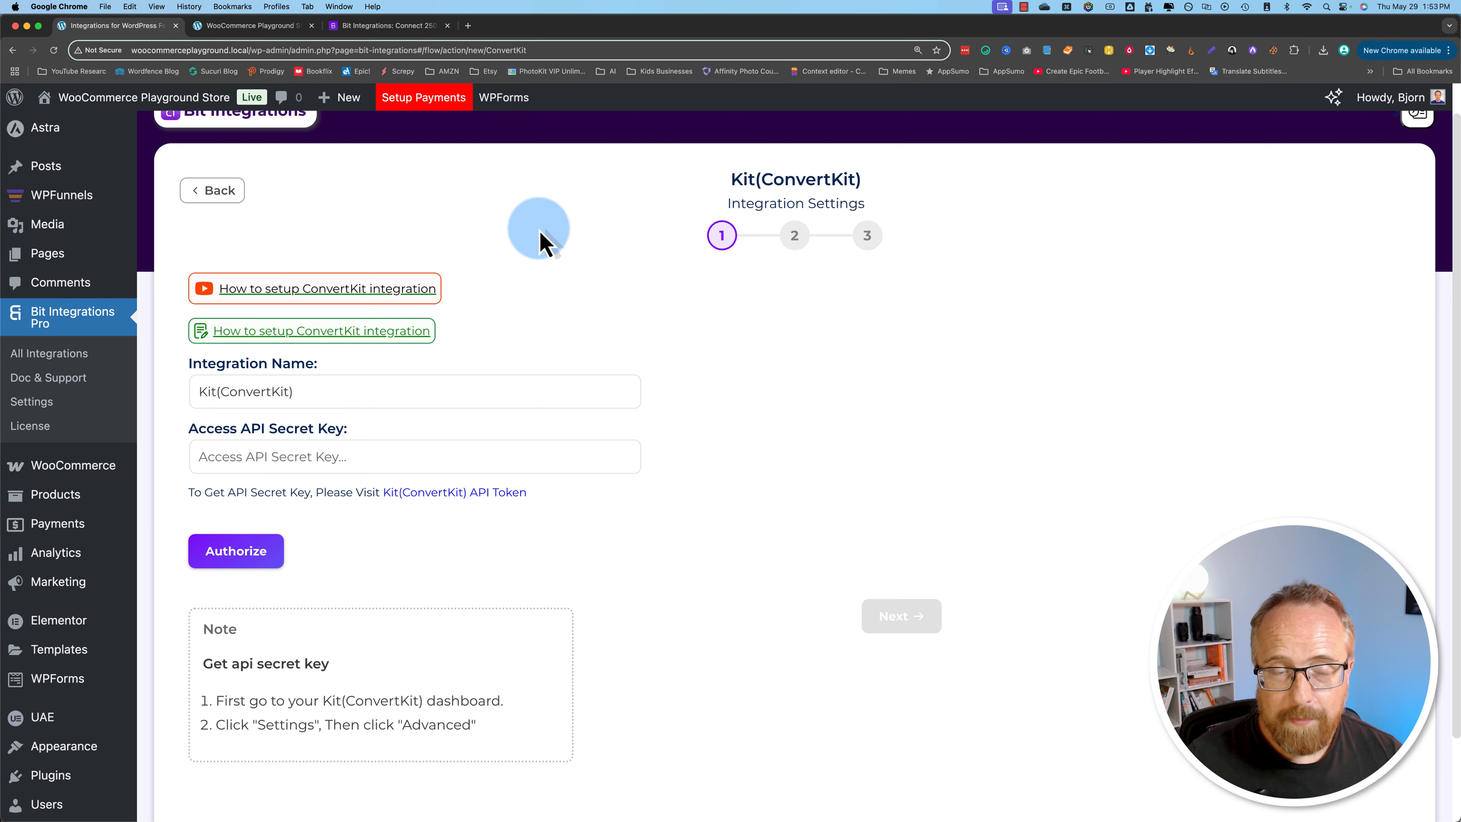
Step: Follow the Kit(ConvertKit) API Token link to the Kit account and open its Developer settings
left_click(221, 460)
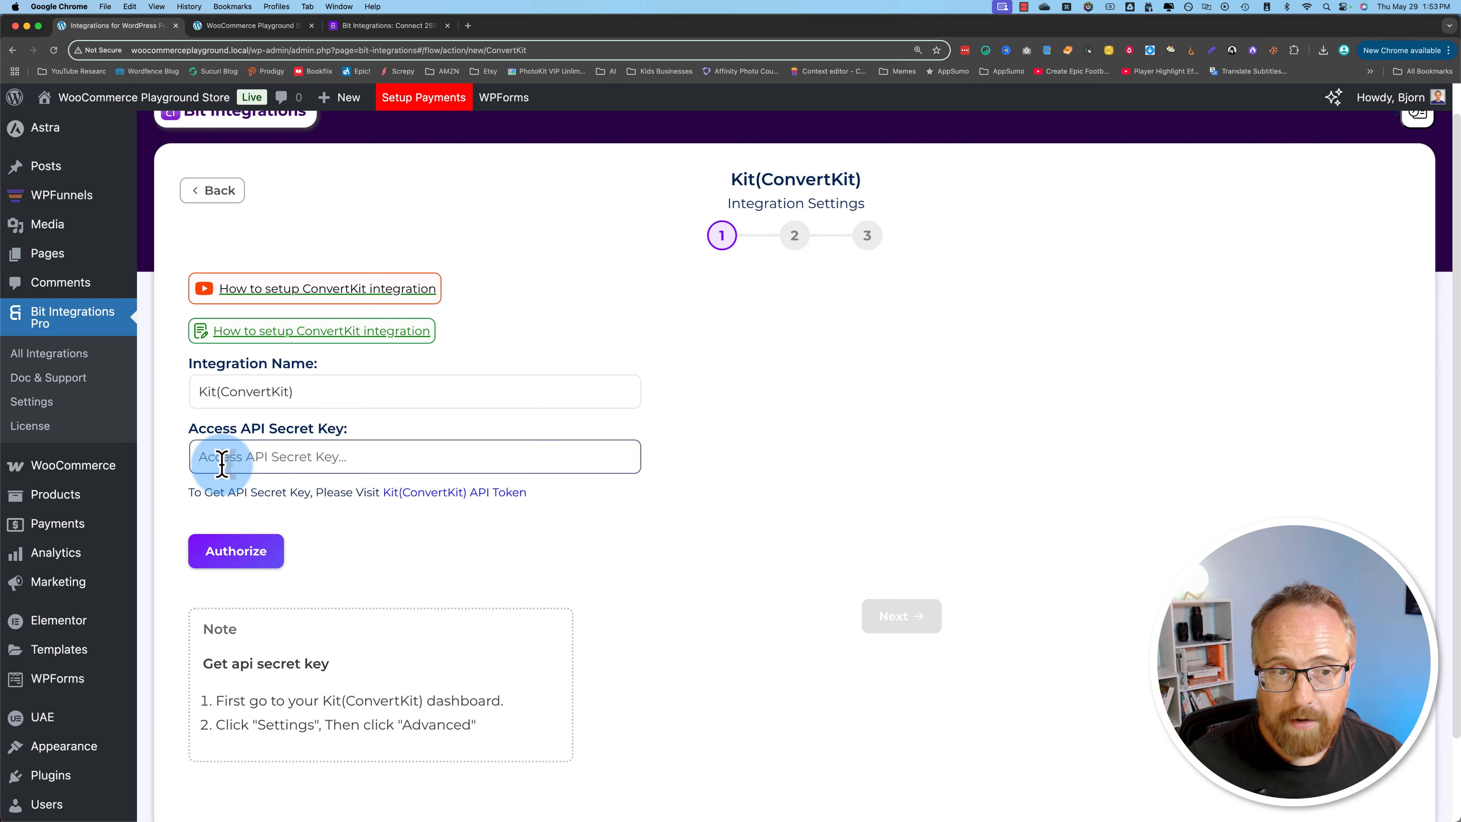
left_click(337, 526)
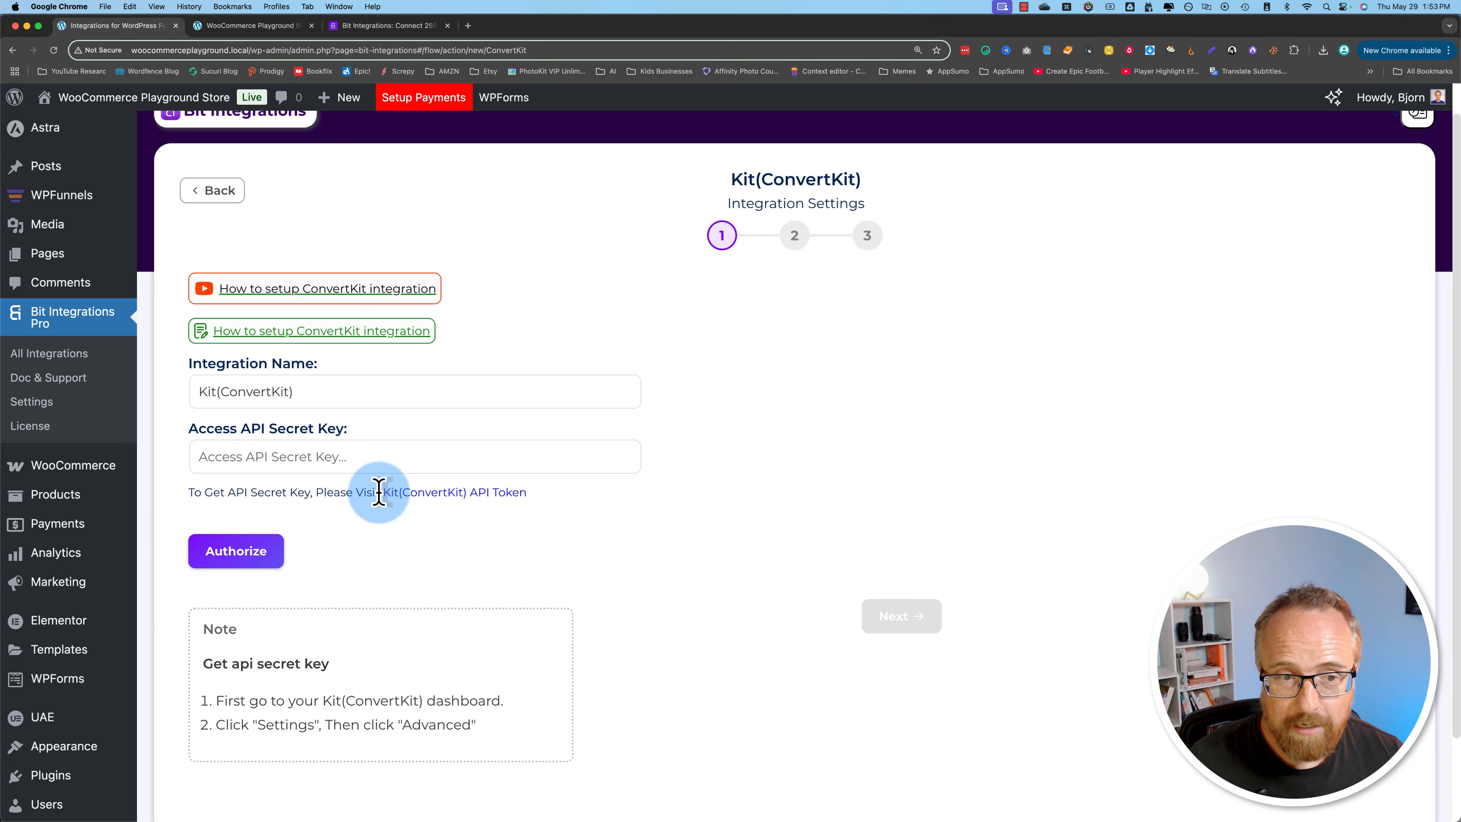
left_click(446, 494)
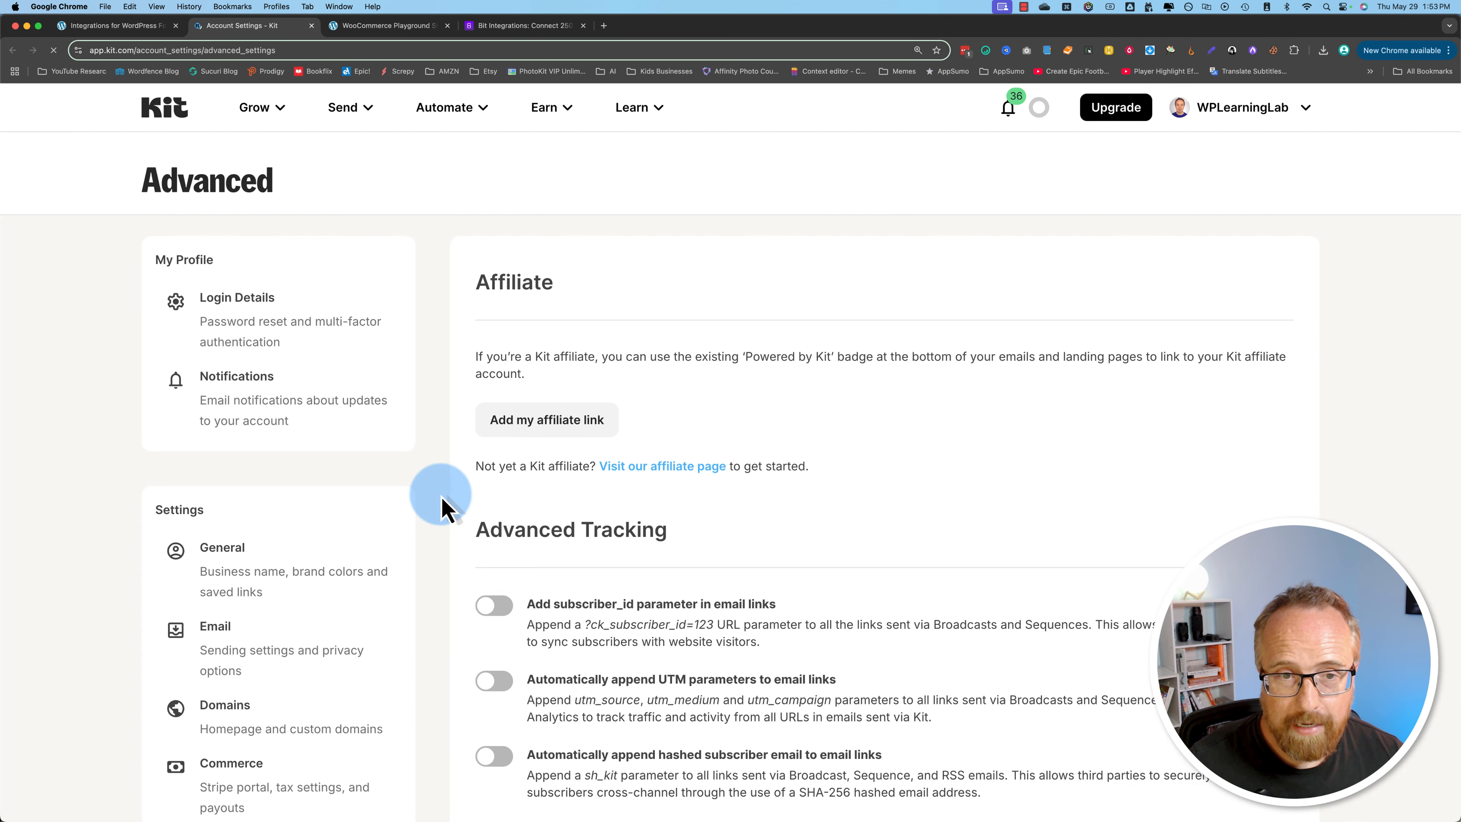
scroll(443, 506, "down", 5)
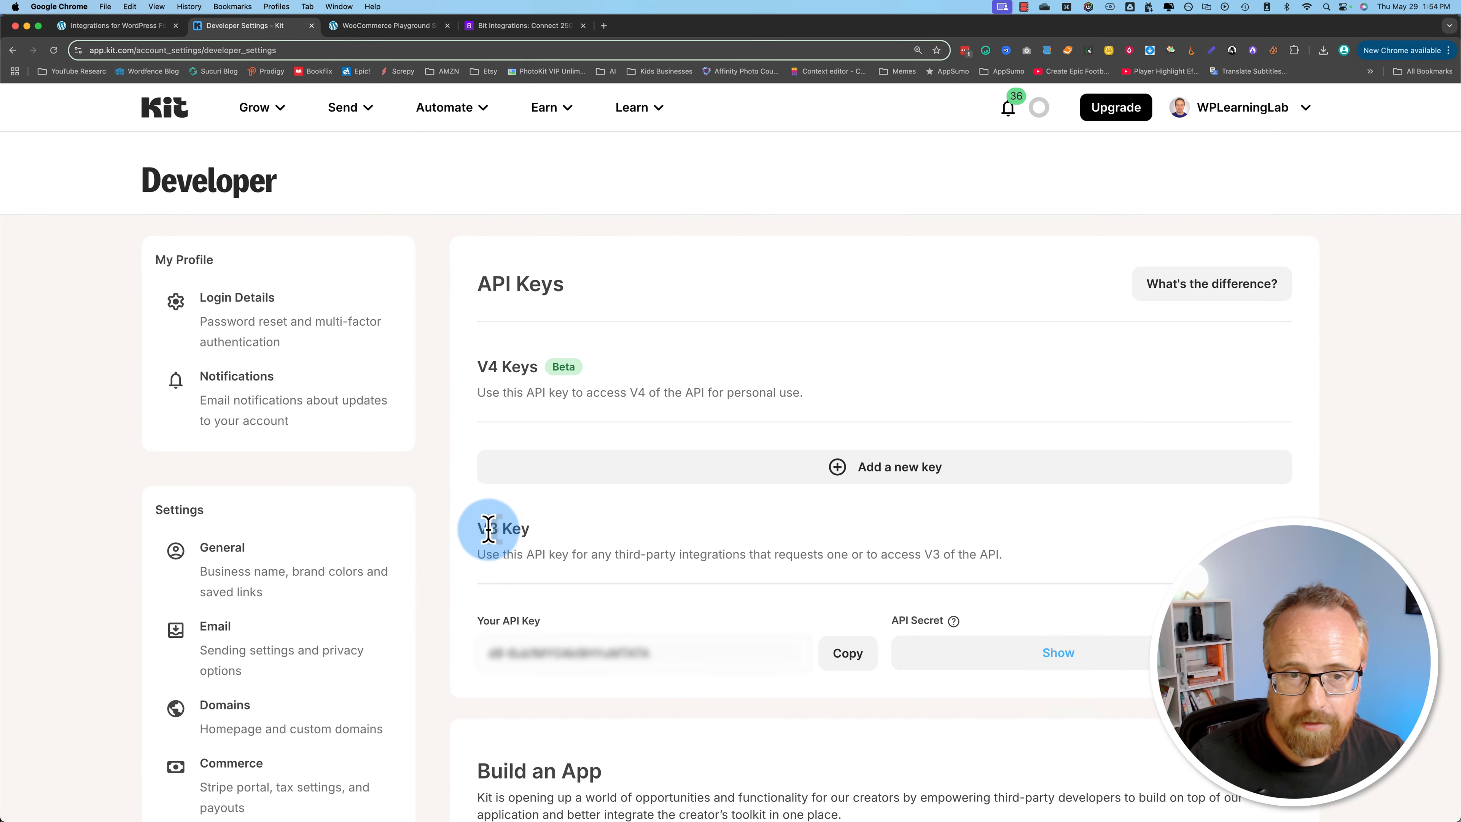
Step: Compare the V4 and V3 key options in Kit with the key requested by the Kit(ConvertKit) integration form
left_click_drag(478, 393, 793, 398)
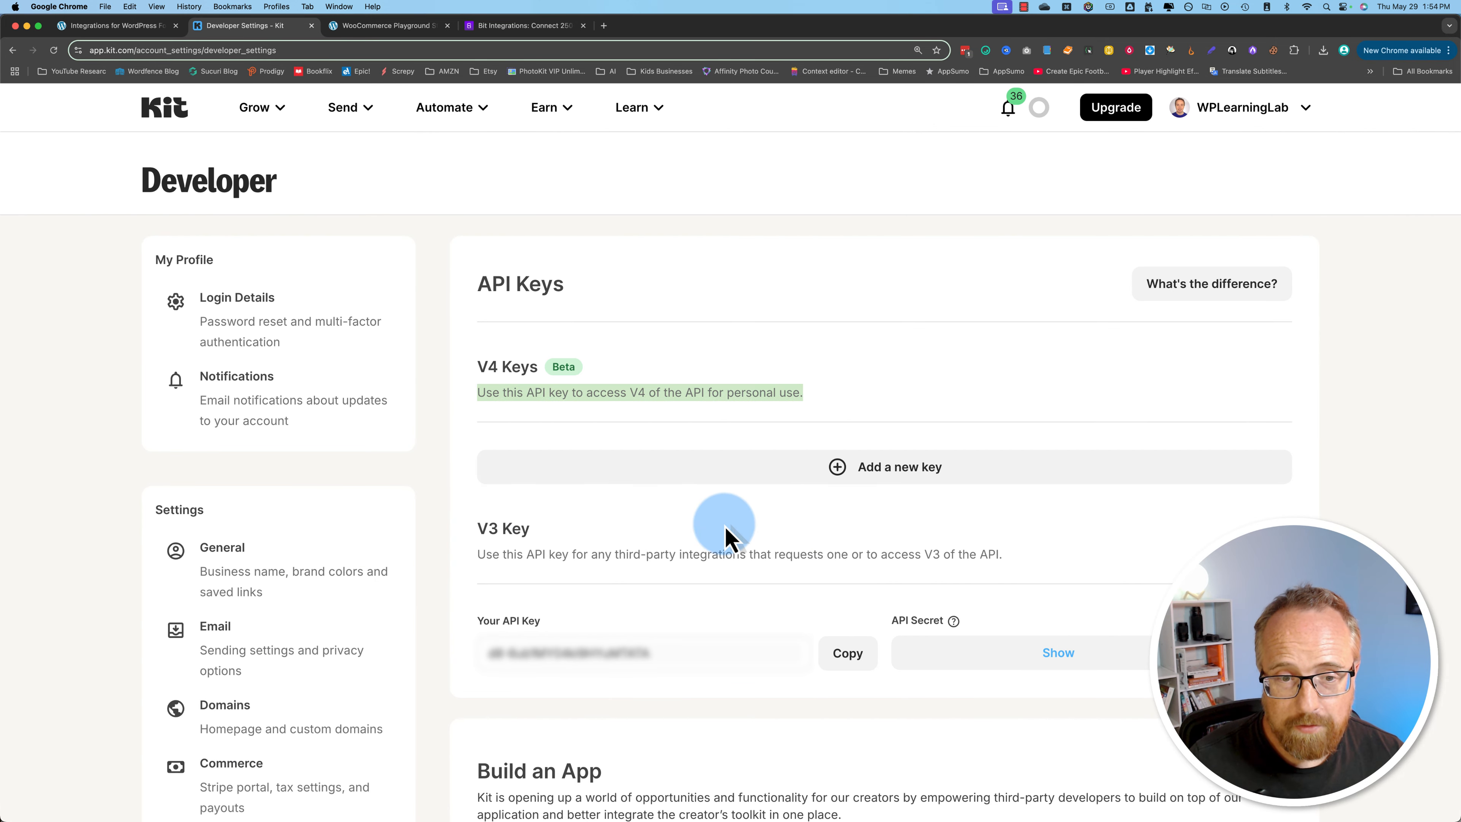
left_click(131, 28)
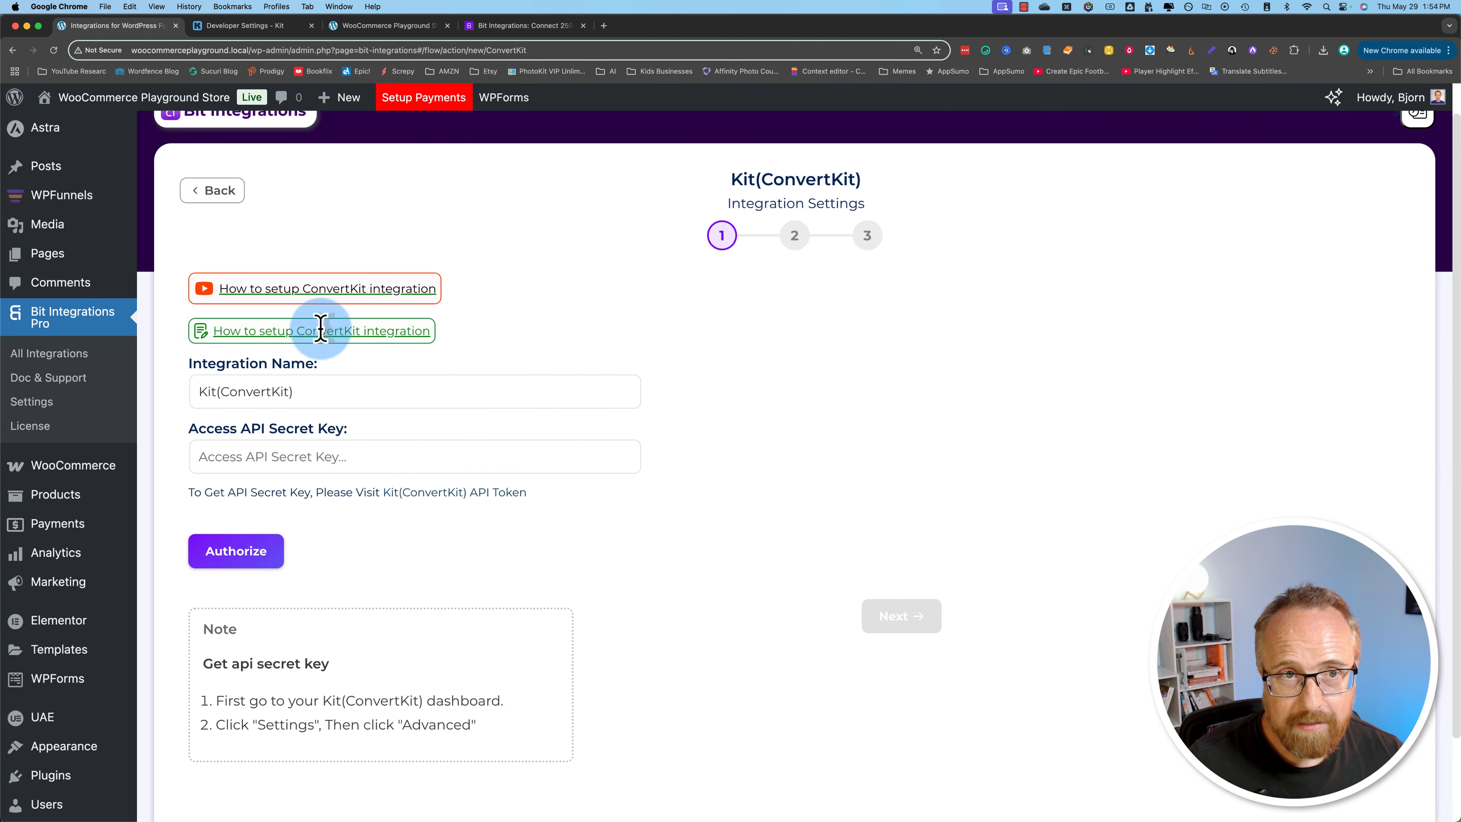
key("ctrl+Tab")
Step: Copy the V3 API secret from Kit's Developer settings and return to the Kit(ConvertKit) integration form
left_click_drag(495, 621, 541, 620)
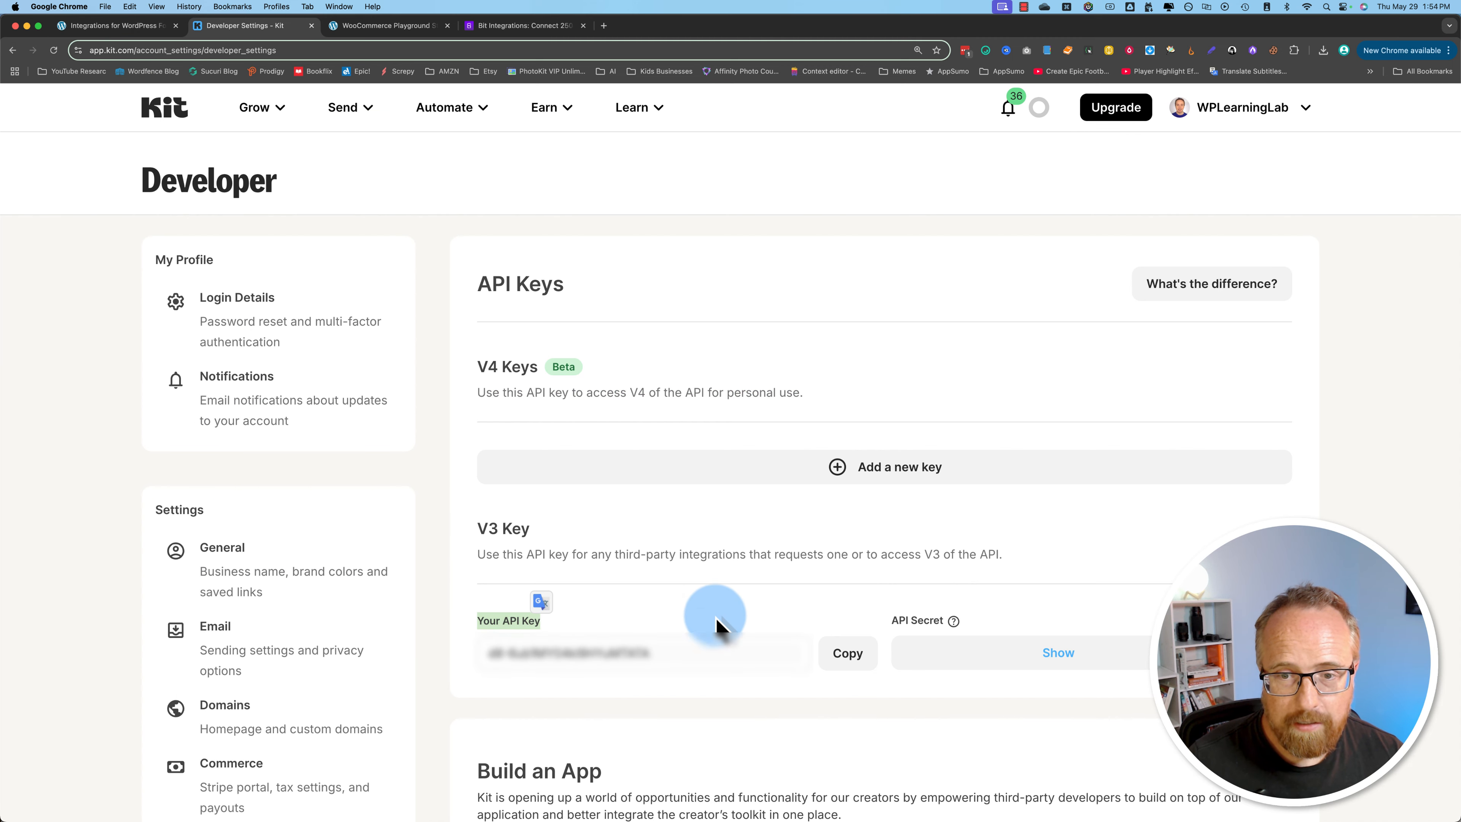
left_click_drag(892, 622, 923, 624)
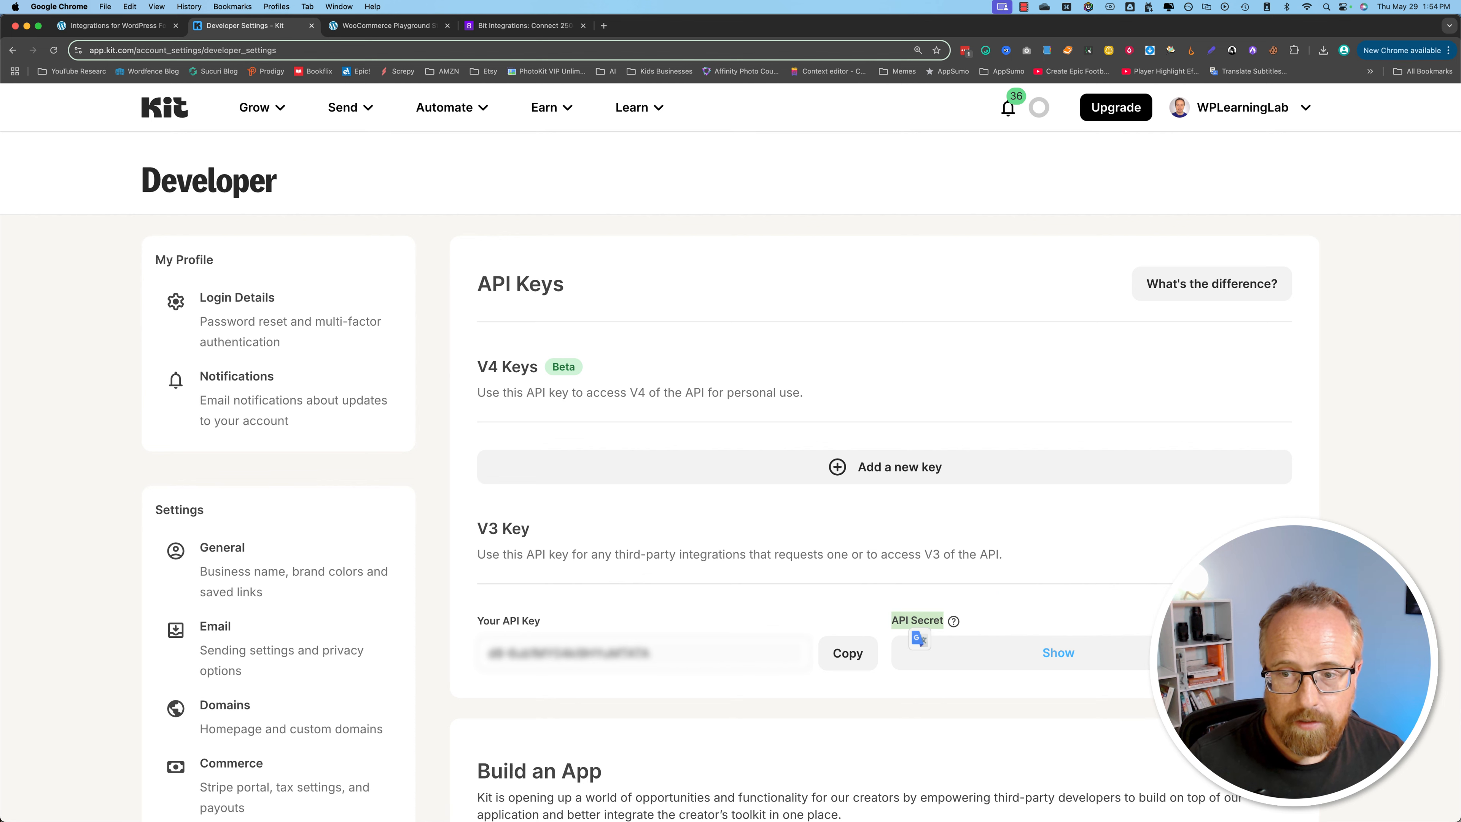
key("super+c")
left_click(153, 25)
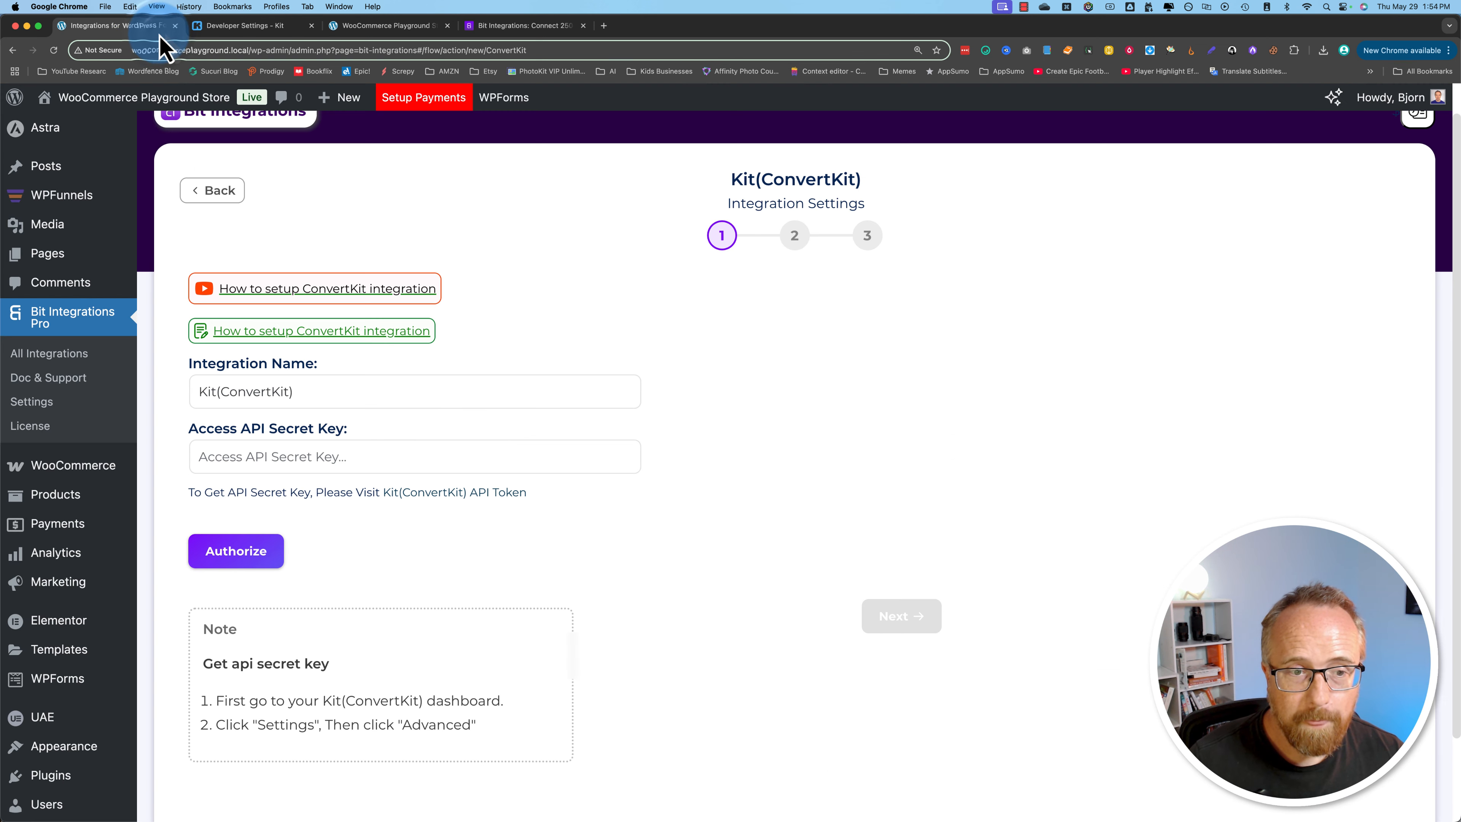
Step: Paste the Kit API secret as the Access API Secret Key, authorize the connection and proceed to the second stage of the integration settings
left_click(268, 456)
key("super+v")
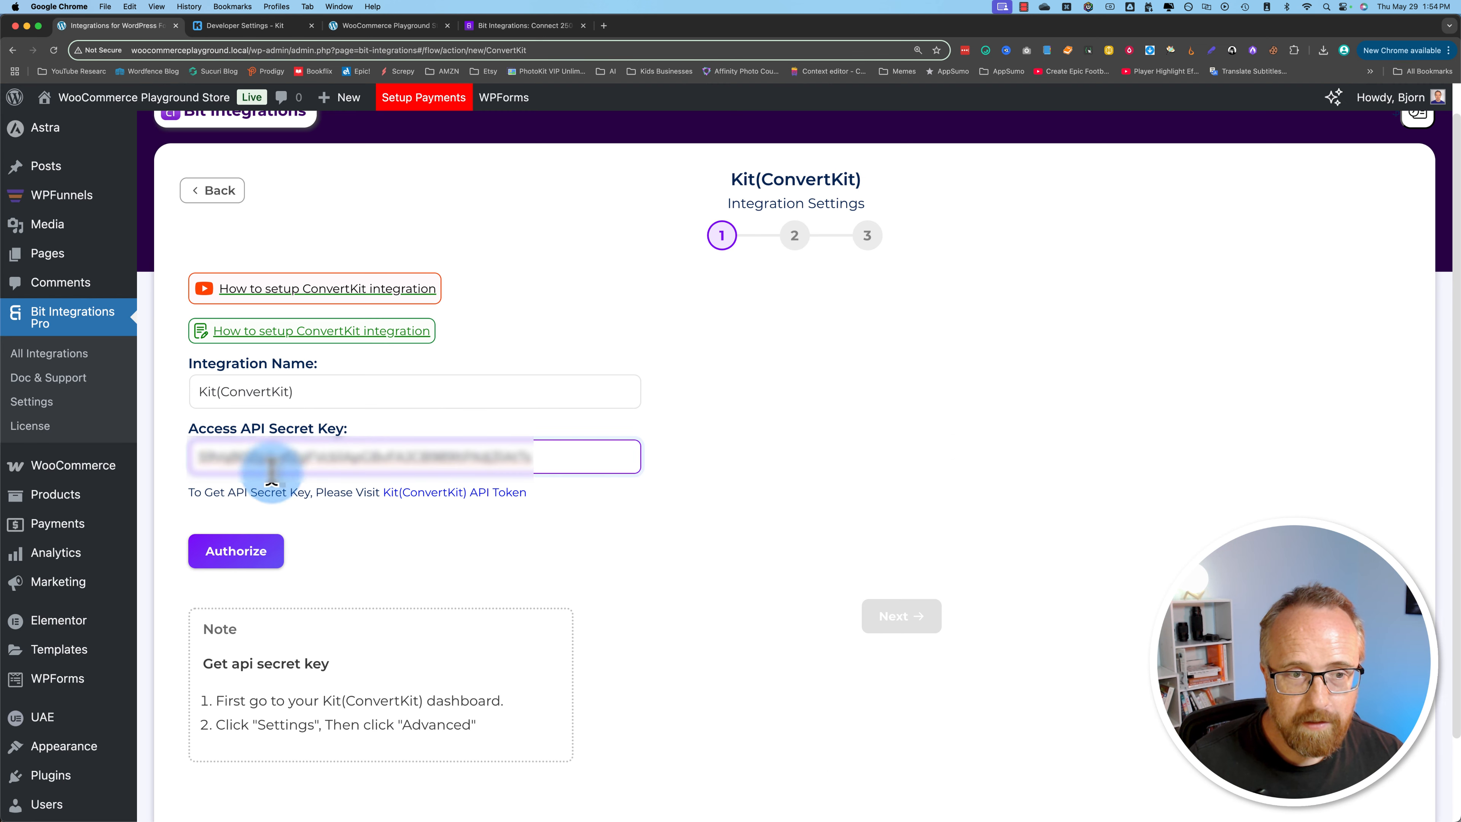
left_click(269, 550)
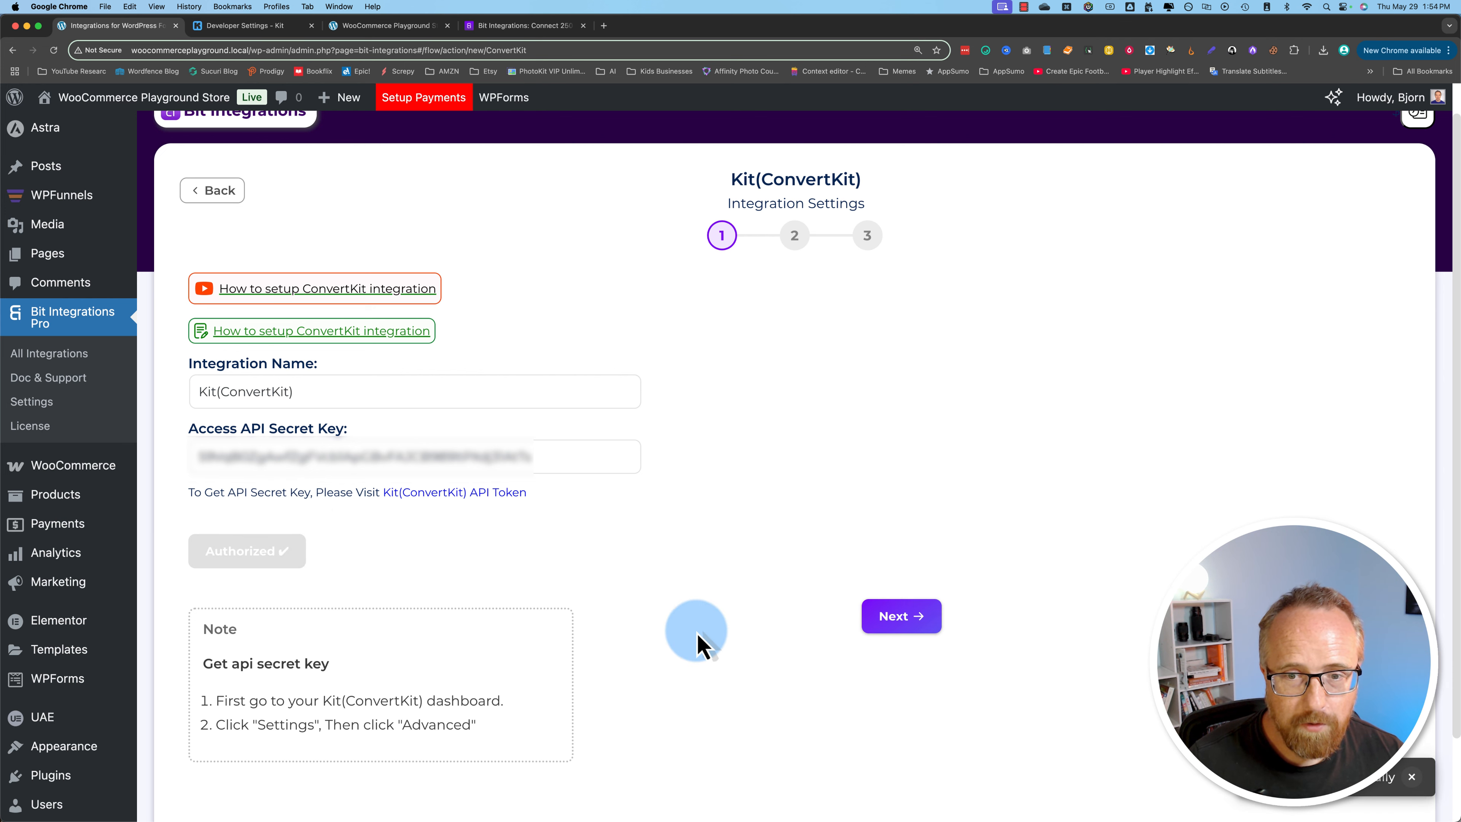
left_click(901, 616)
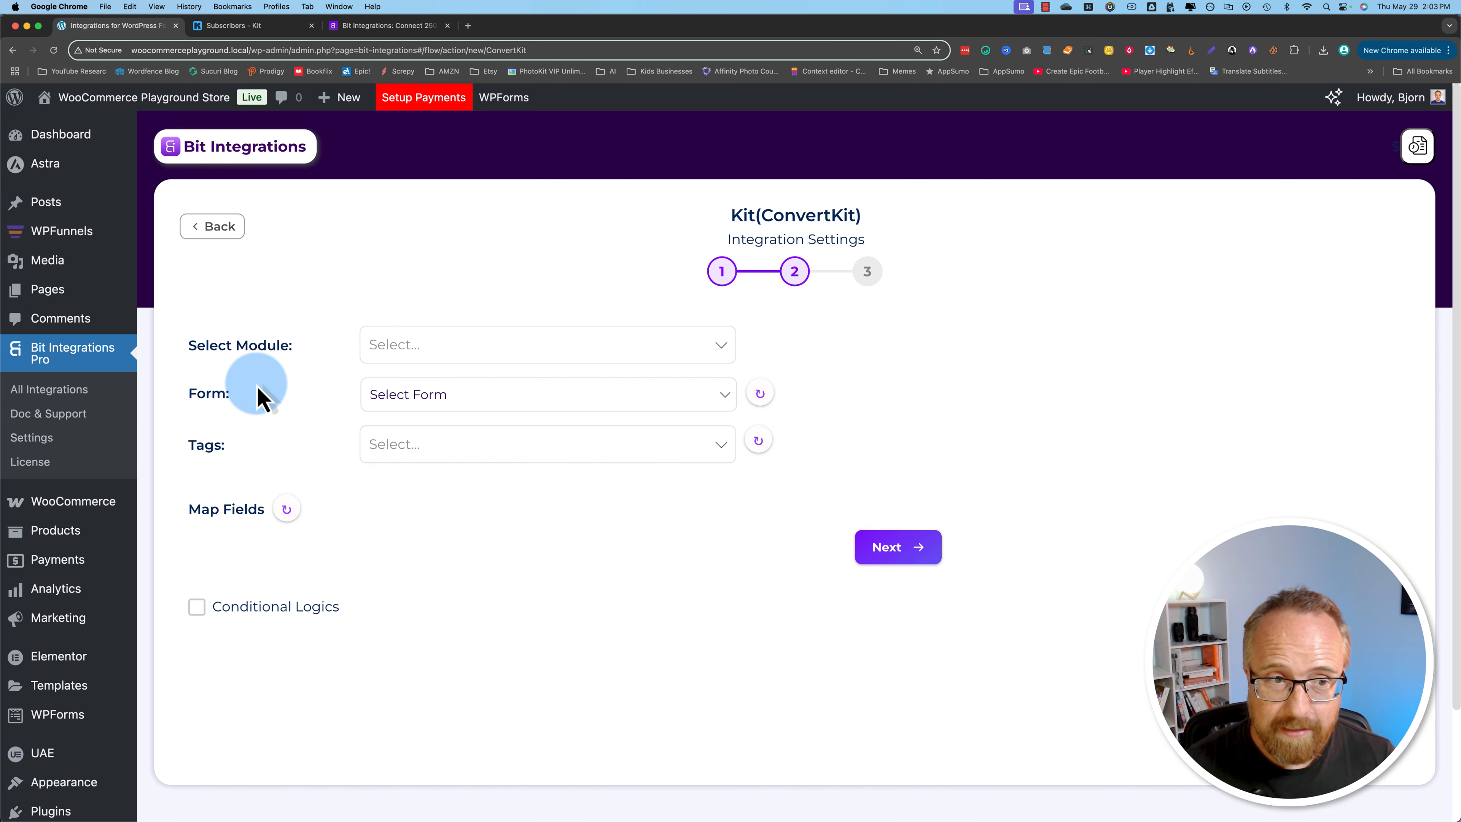
Step: Set the module to Add subscriber to a form, with the Desert Bloom Order form and the Desert Bloom Purchase tag
left_click(448, 345)
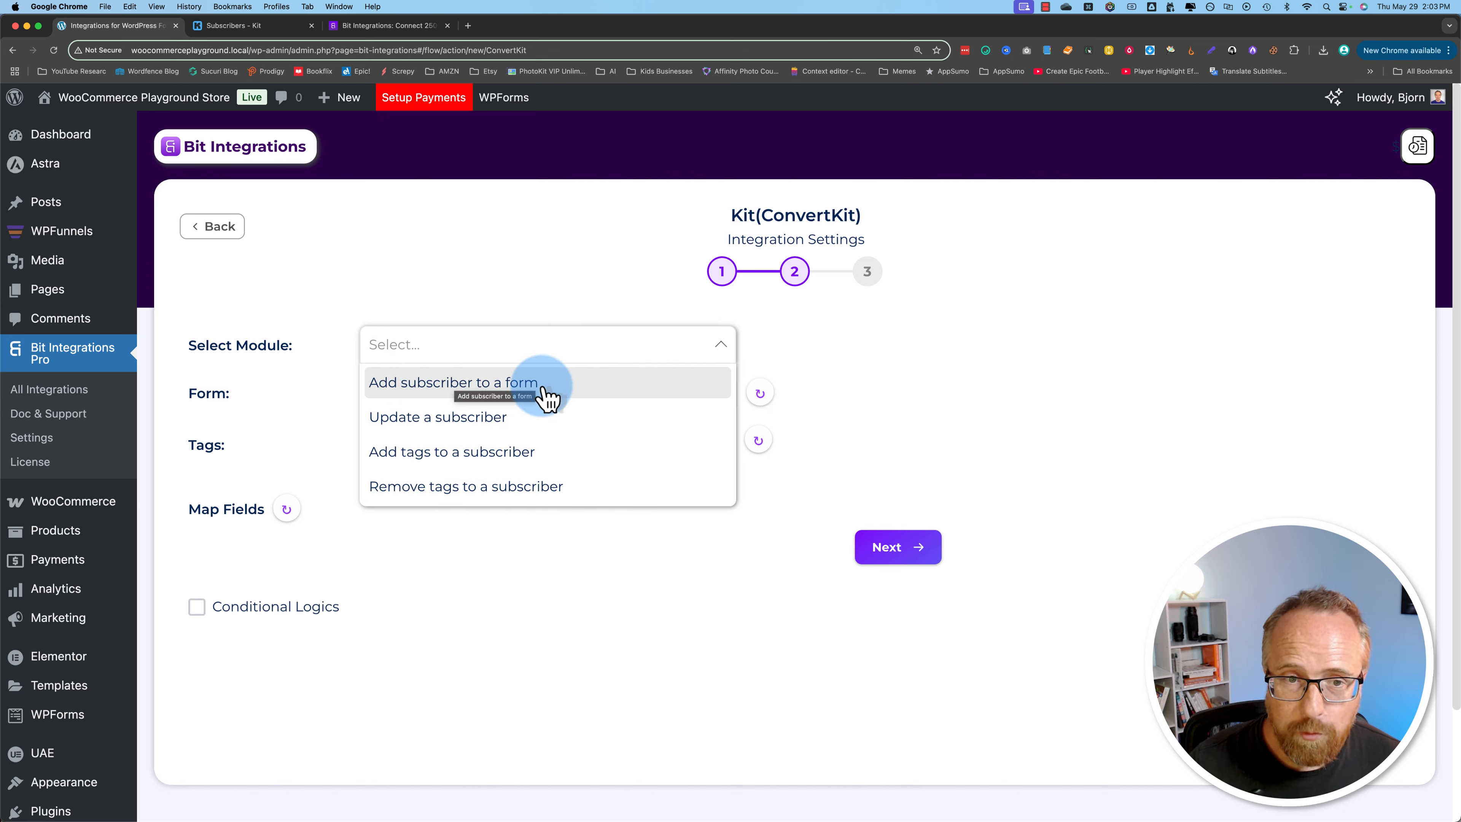
left_click(516, 390)
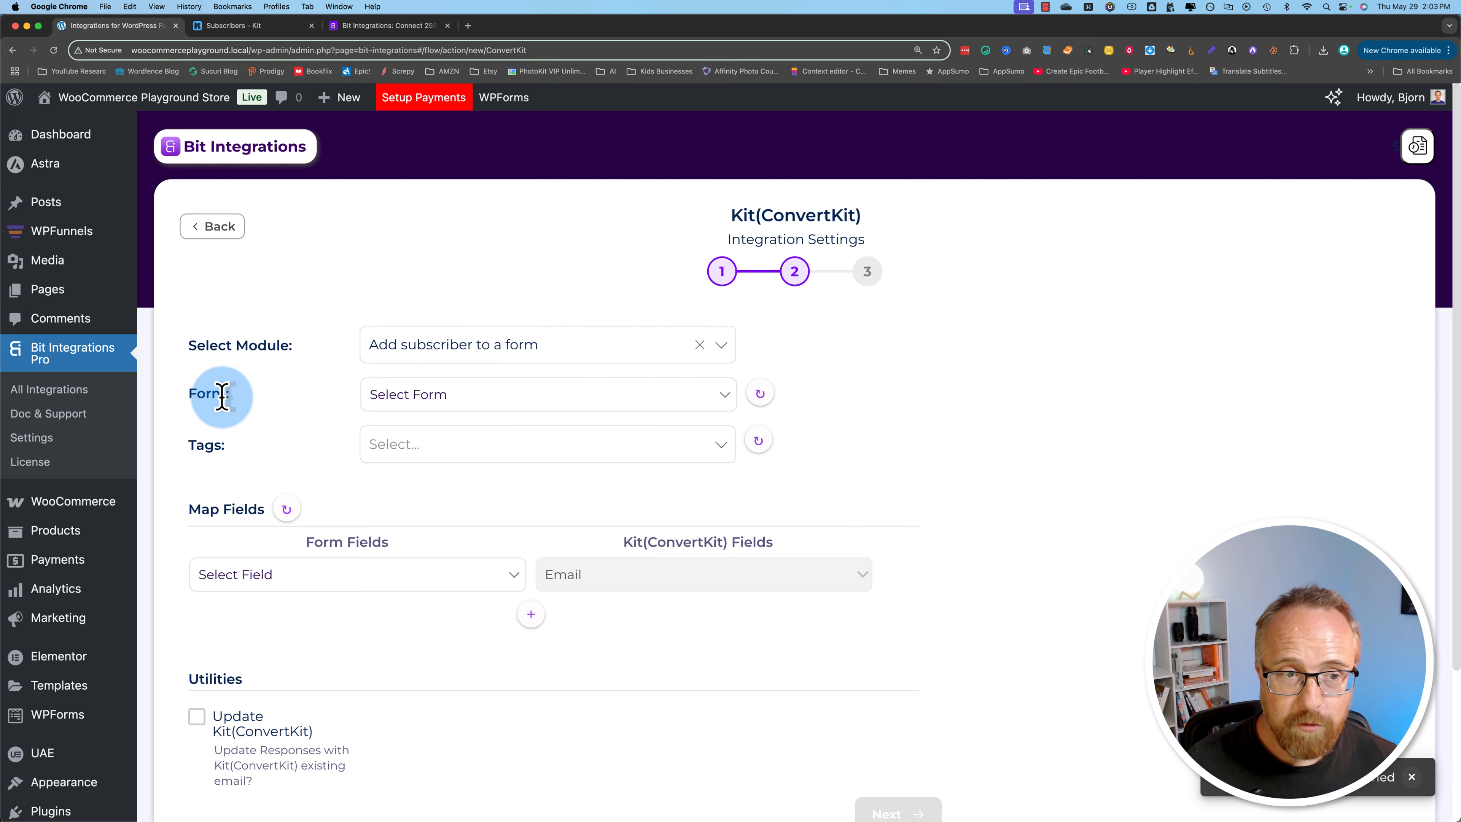
left_click(417, 397)
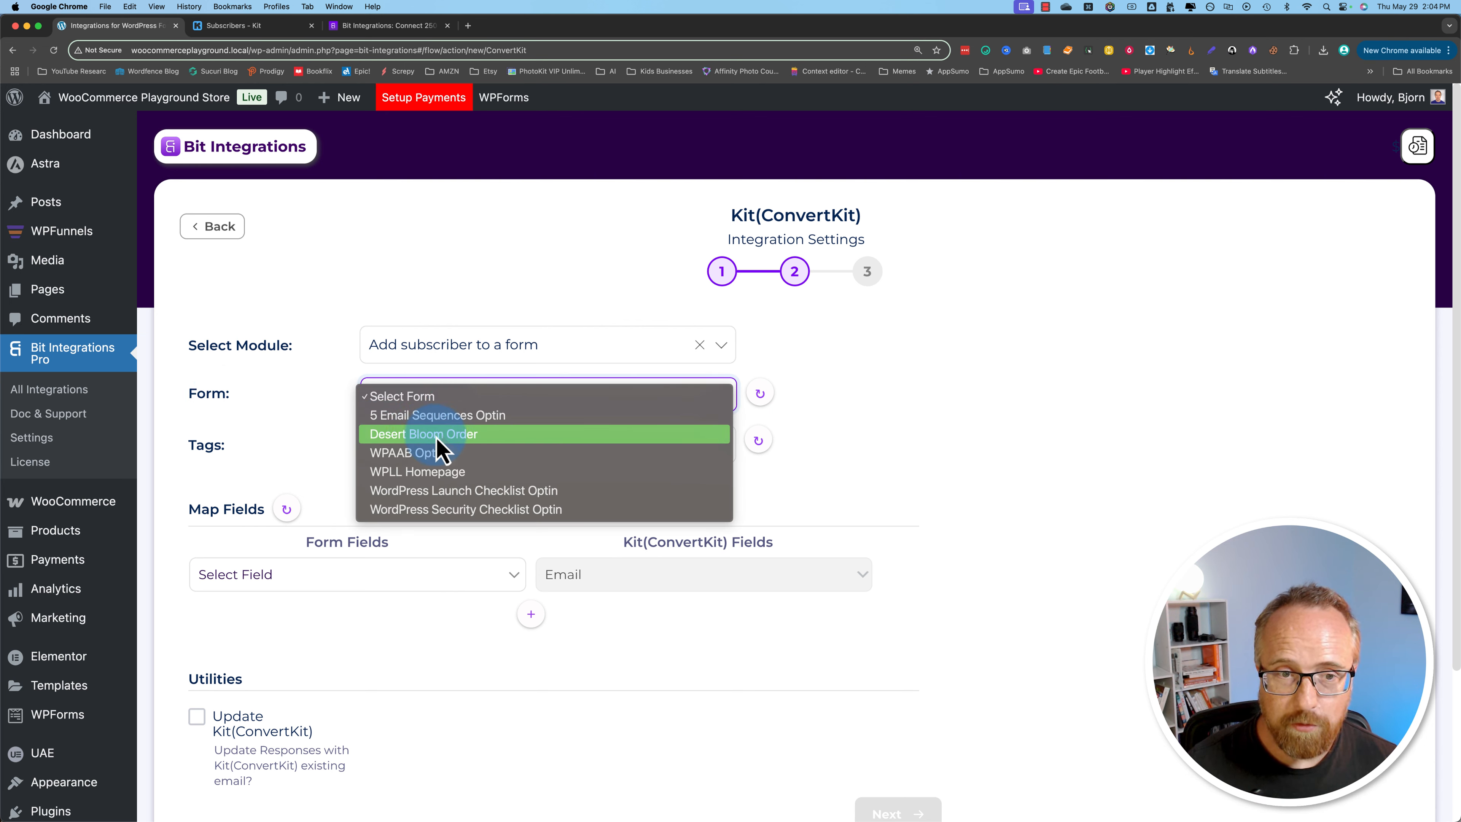
left_click(442, 438)
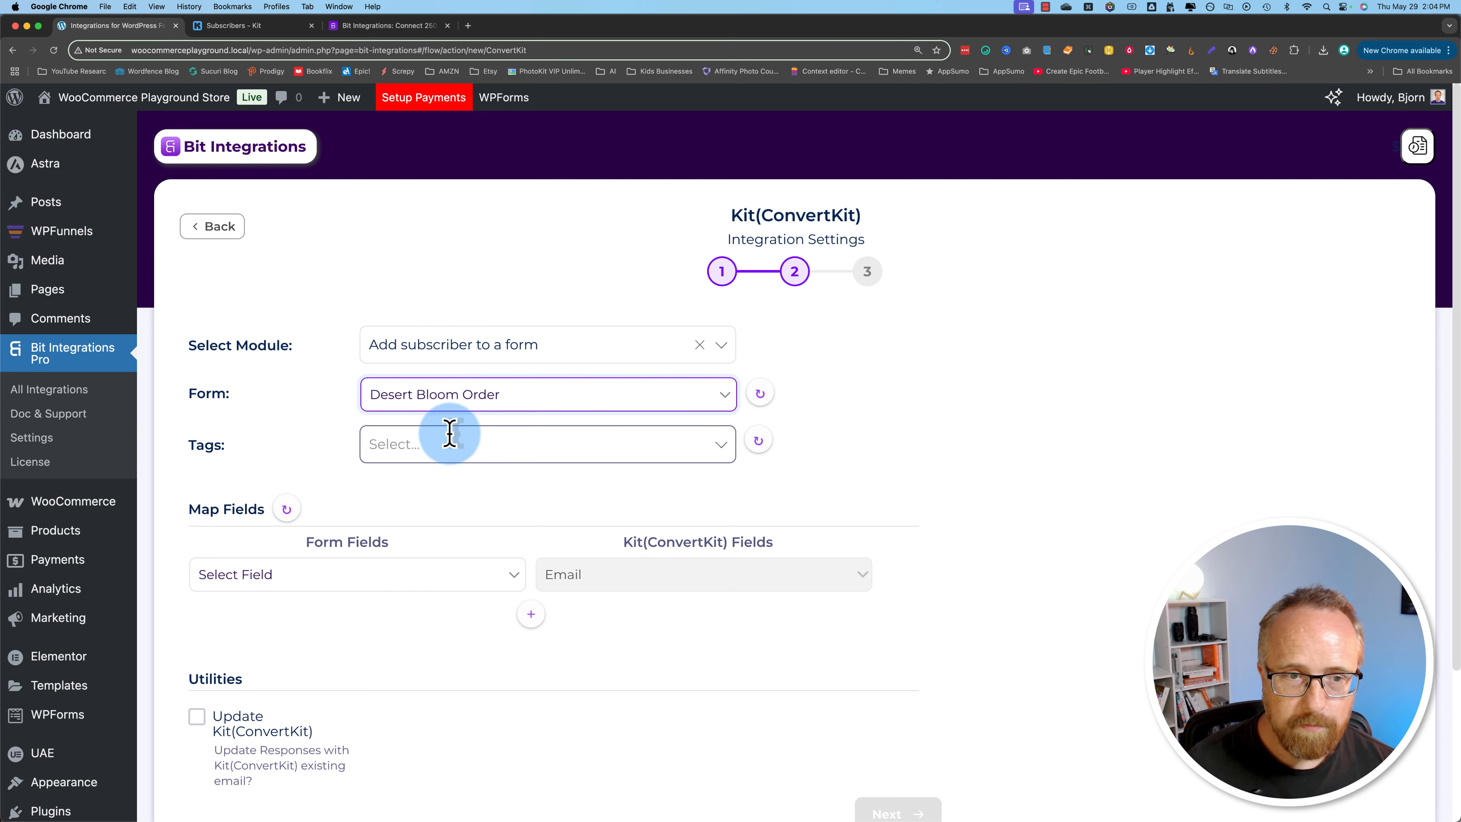
left_click(419, 443)
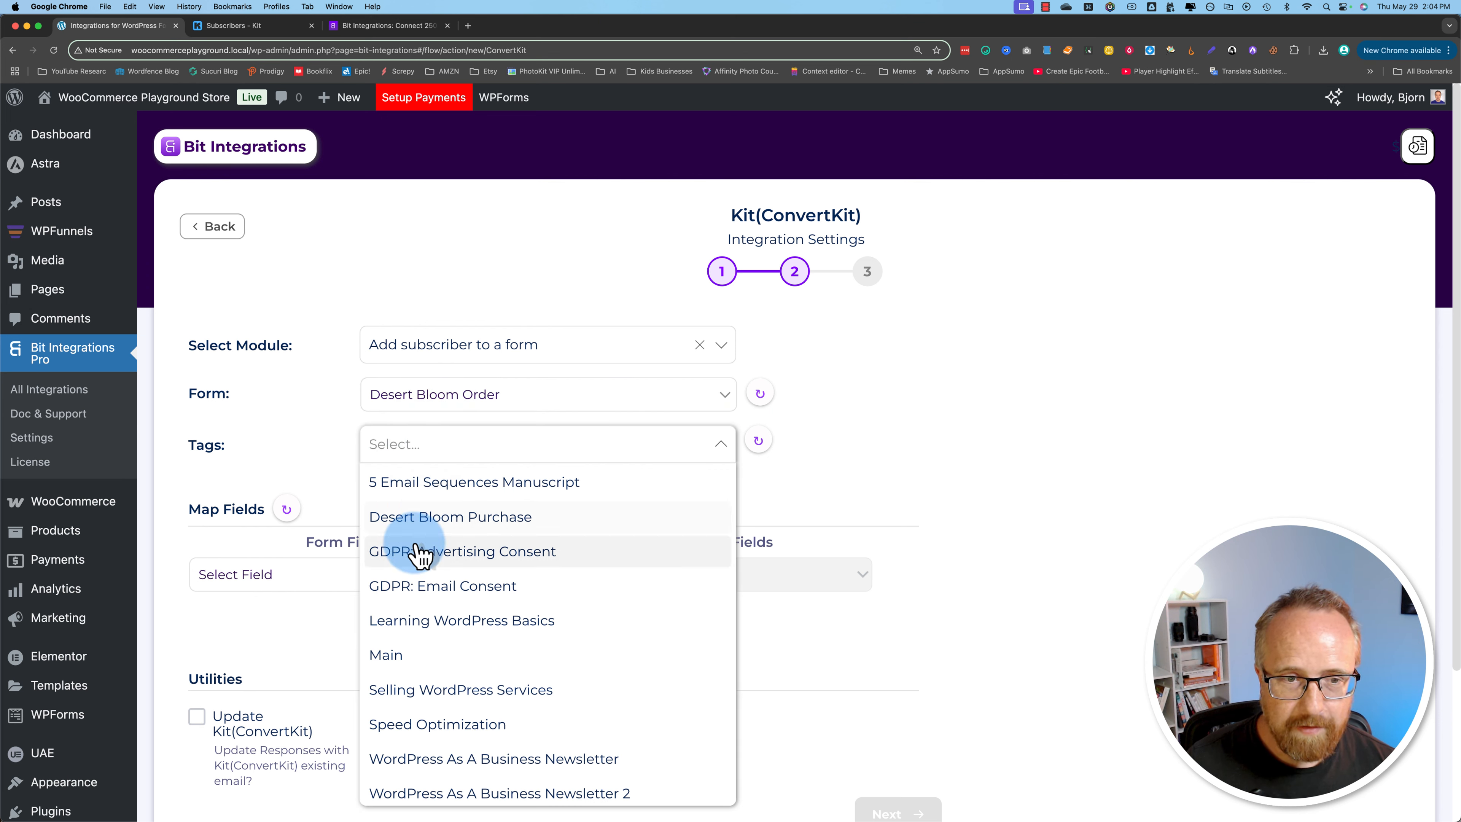
left_click(447, 518)
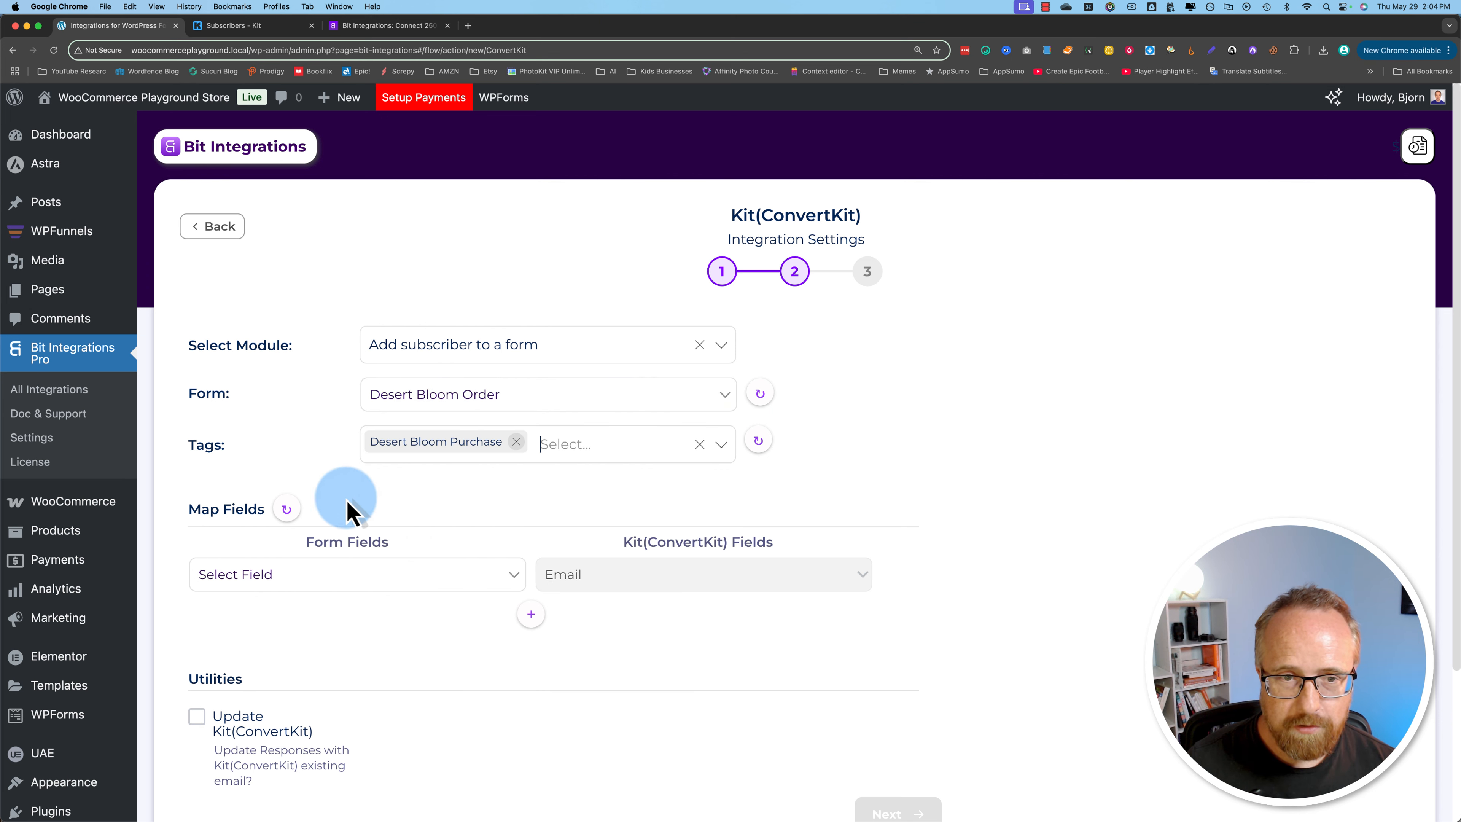
Step: Map the Billing Email form field to Kit's Email field
scroll(412, 505, "down", 1)
scroll(403, 501, "down", 3)
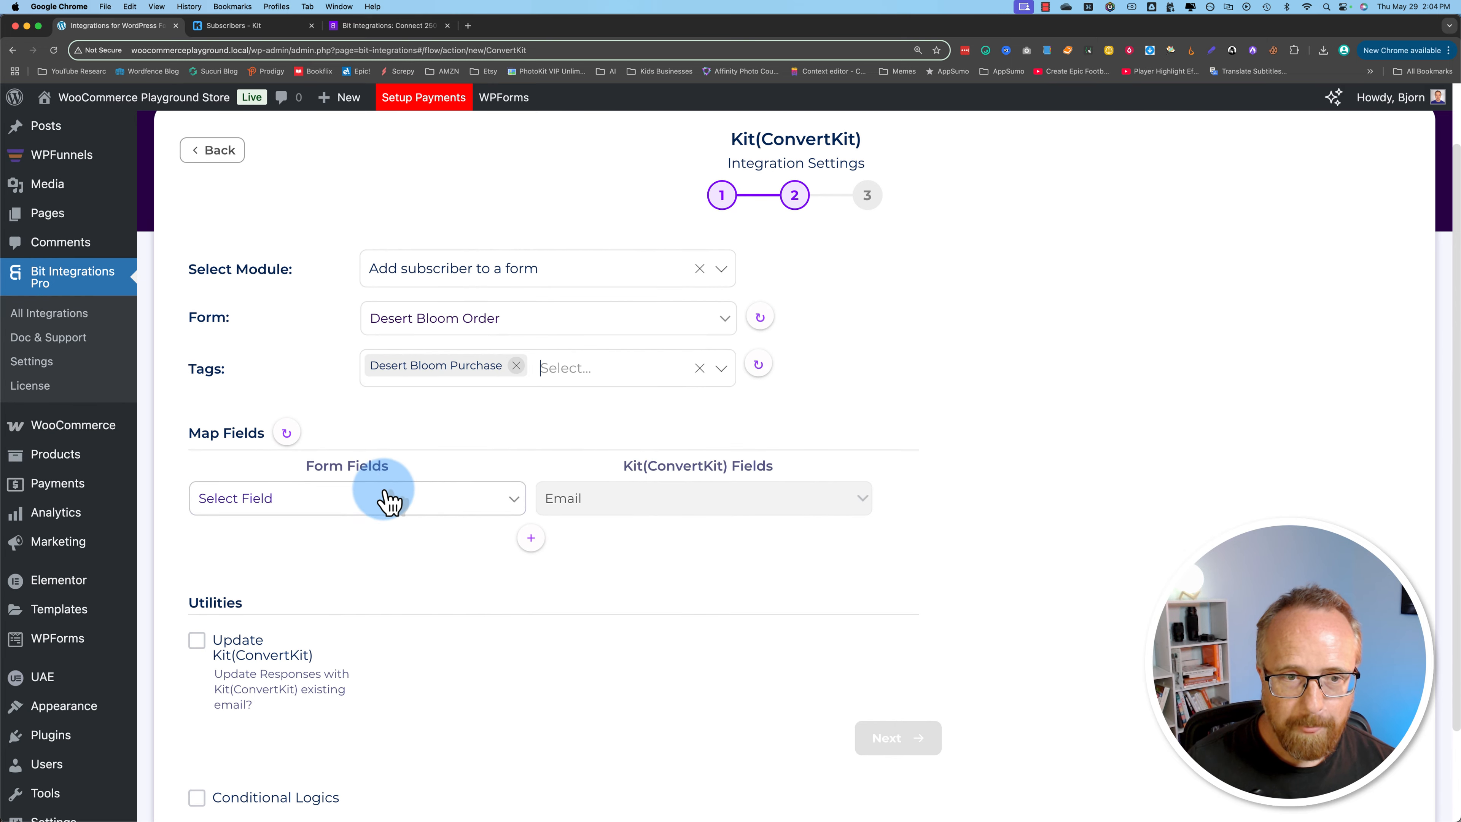
scroll(271, 548, "down", 2)
scroll(408, 492, "down", 2)
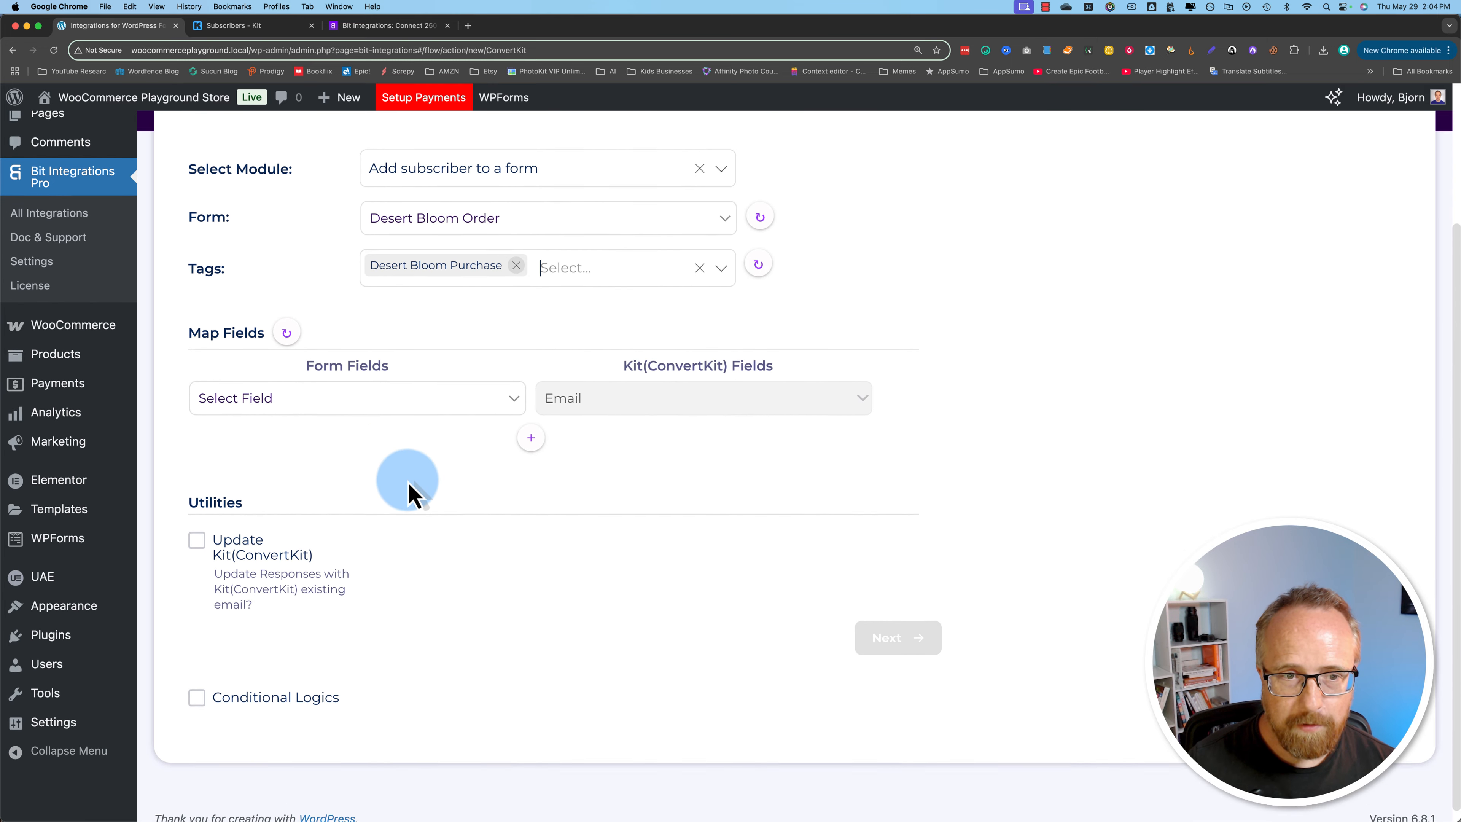
left_click(409, 394)
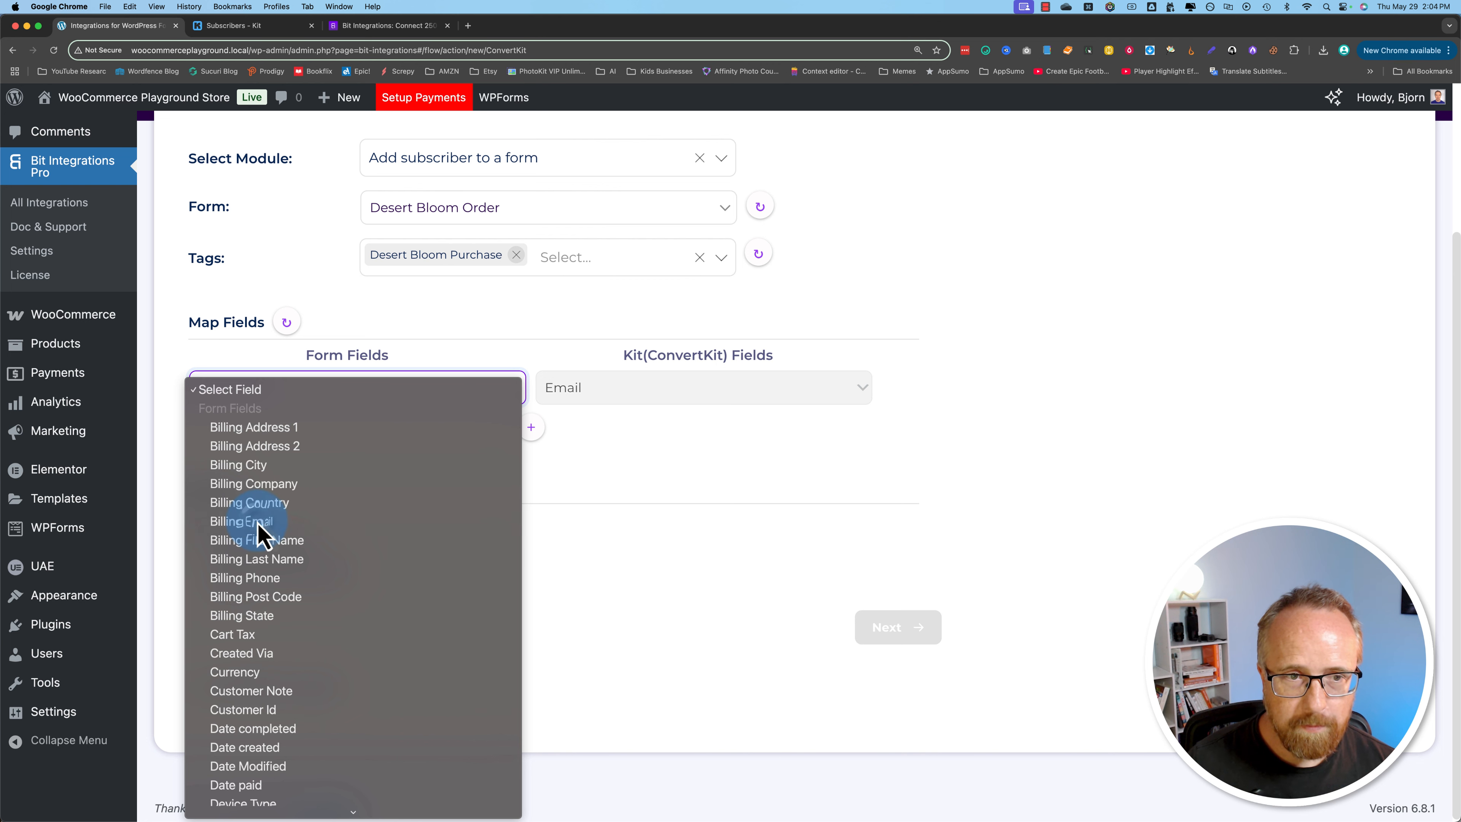
left_click(271, 521)
Step: Add a second field mapping that links Billing First Name to Kit's First Name field
left_click(531, 429)
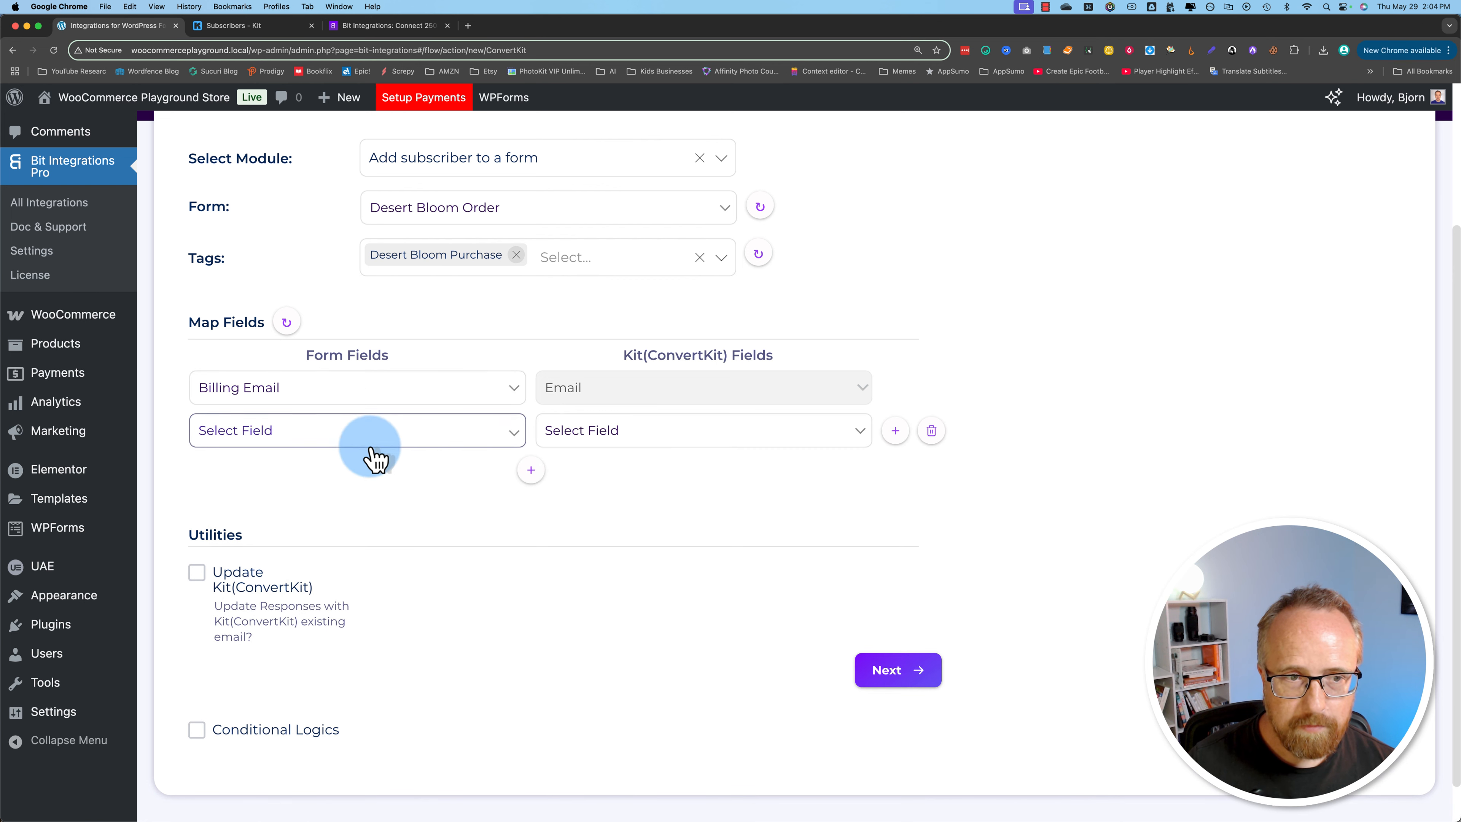
left_click(317, 438)
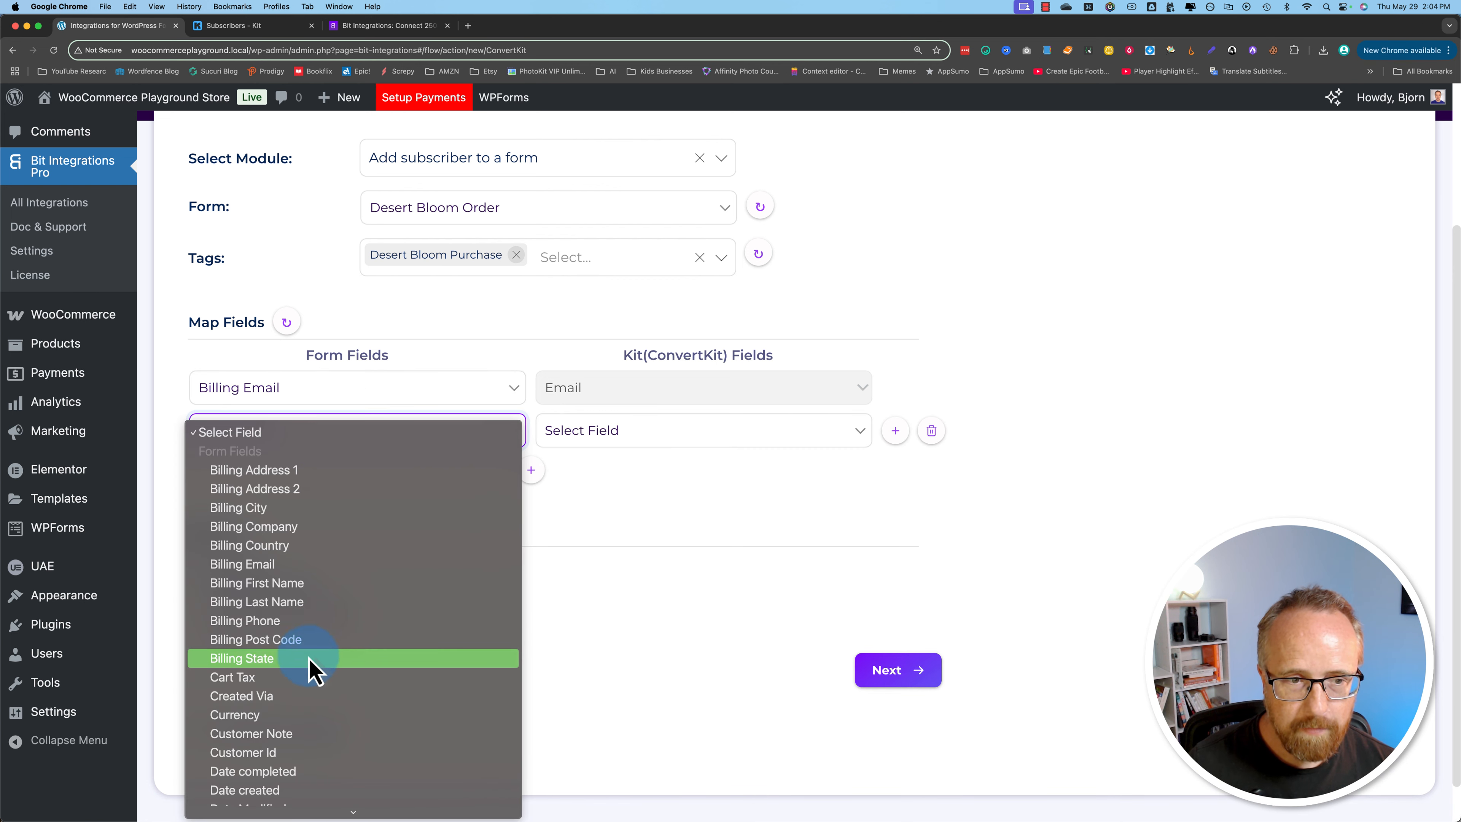
left_click(296, 584)
left_click(598, 437)
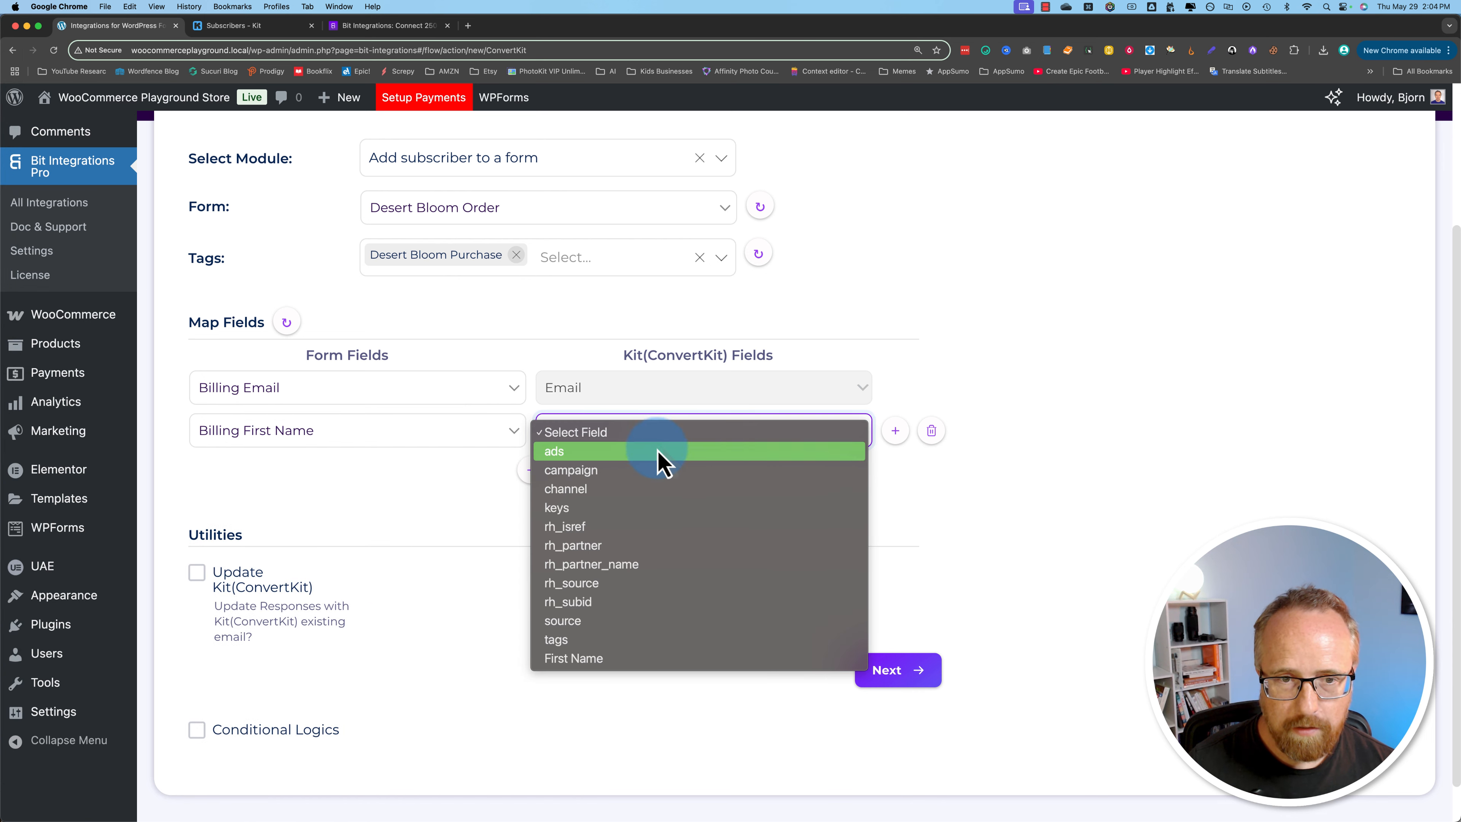
left_click(604, 659)
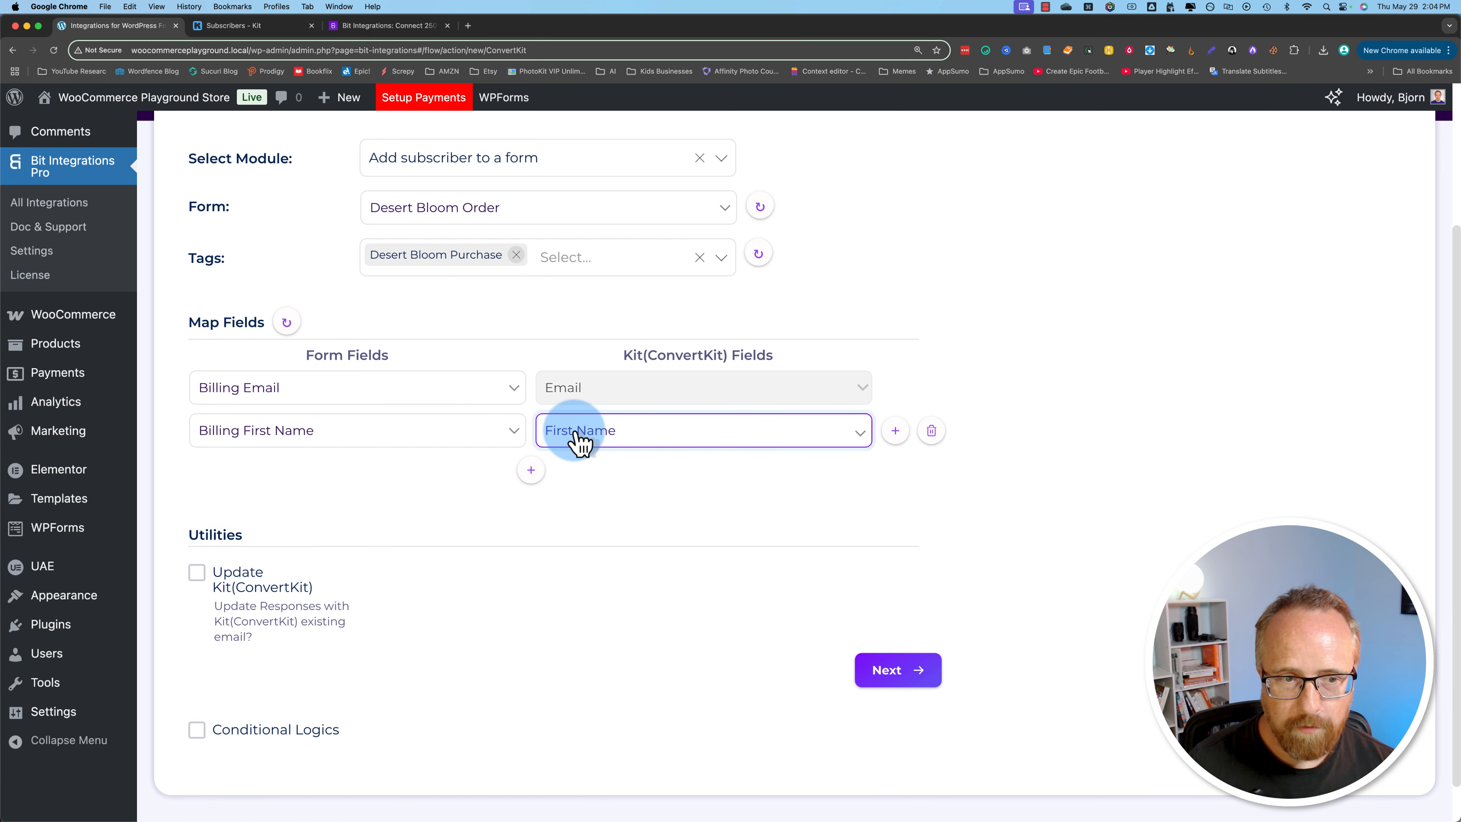
Step: Enable Conditional Logics to examine its rule options, and disable it again
scroll(503, 610, "down", 2)
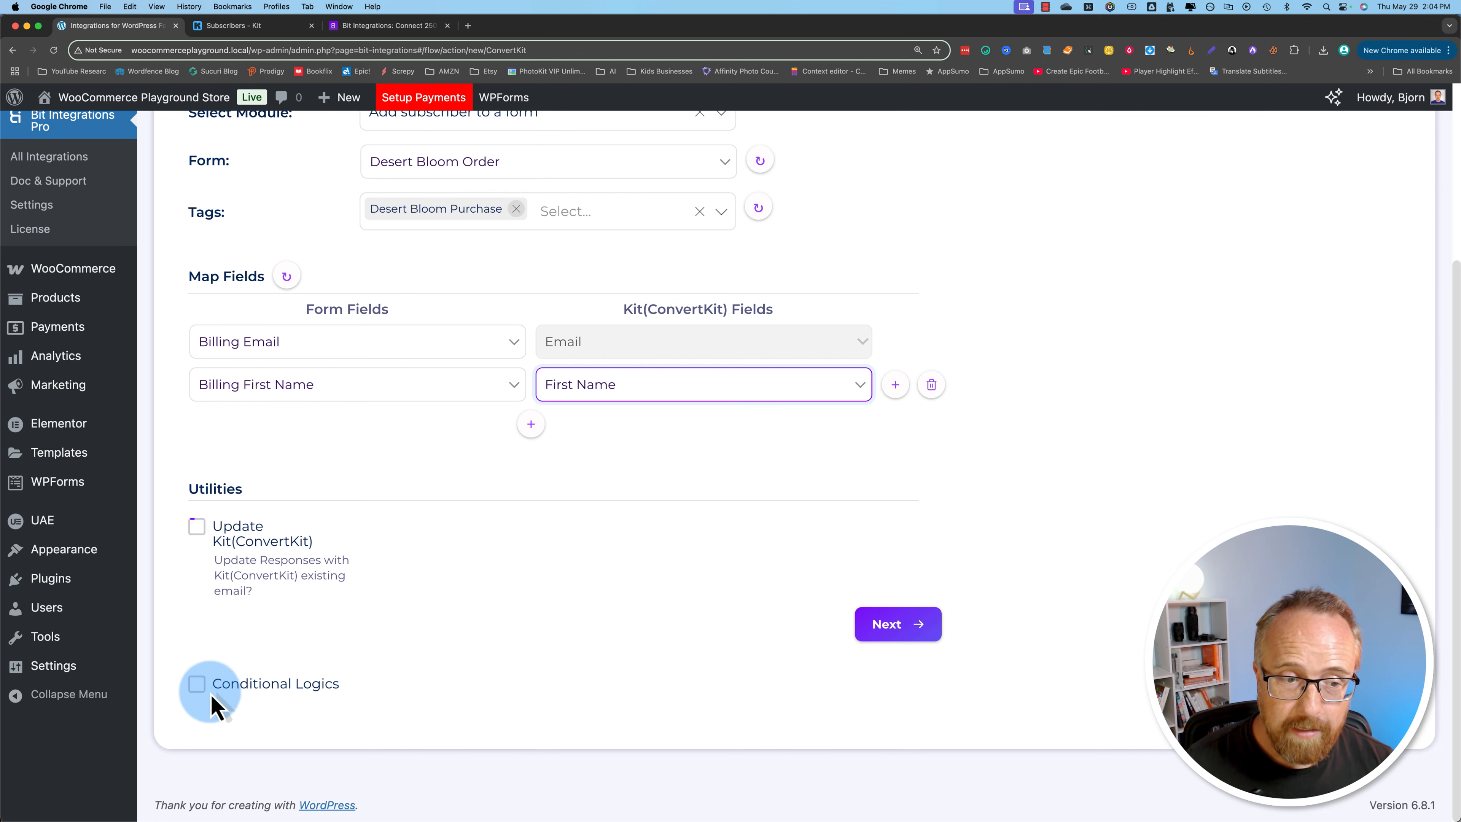
left_click(197, 684)
scroll(228, 634, "down", 3)
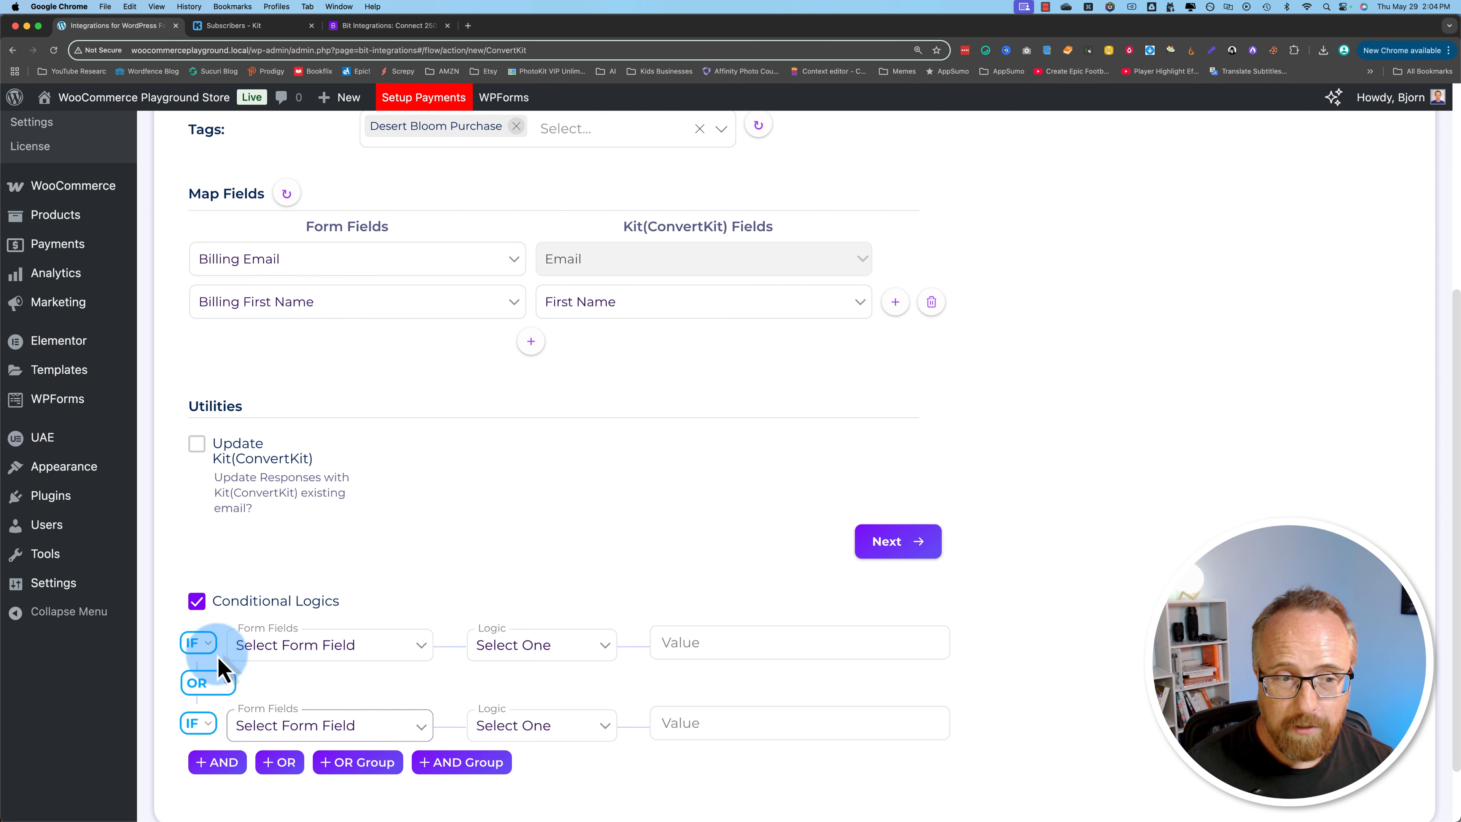
left_click(197, 601)
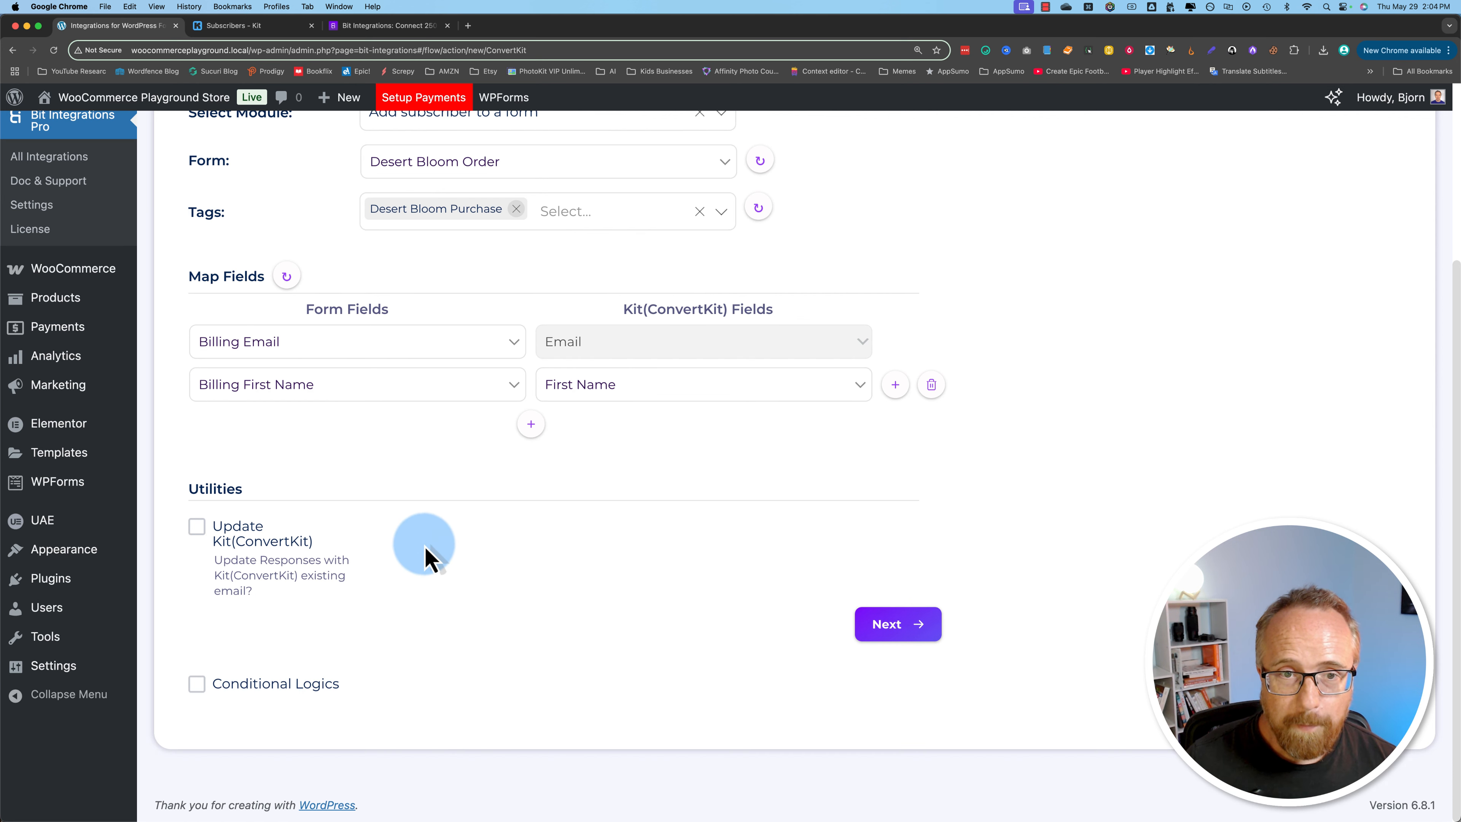
Step: Proceed to the final stage of the Kit(ConvertKit) integration, then finish and save it
left_click(916, 632)
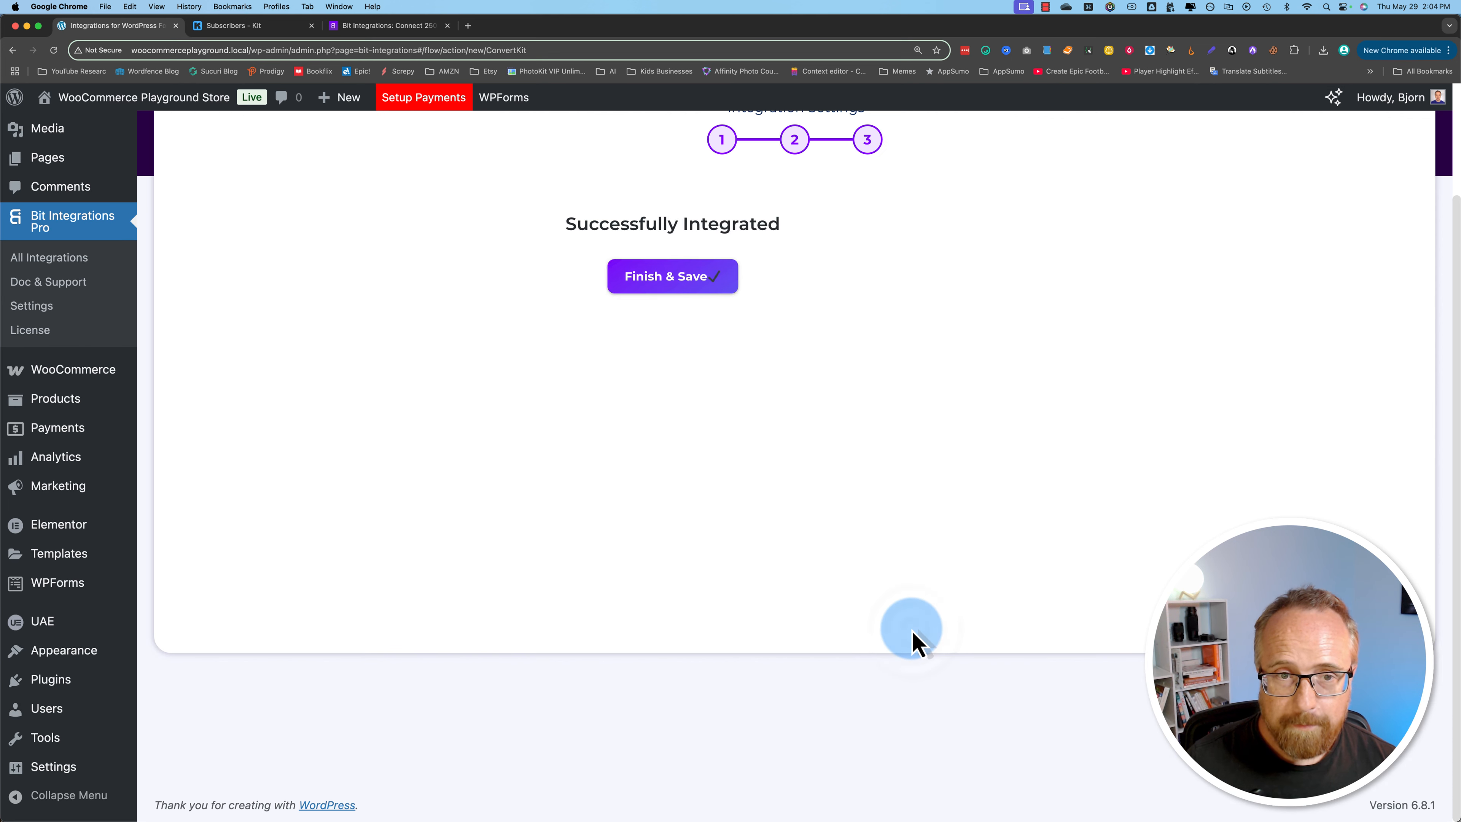
left_click(805, 280)
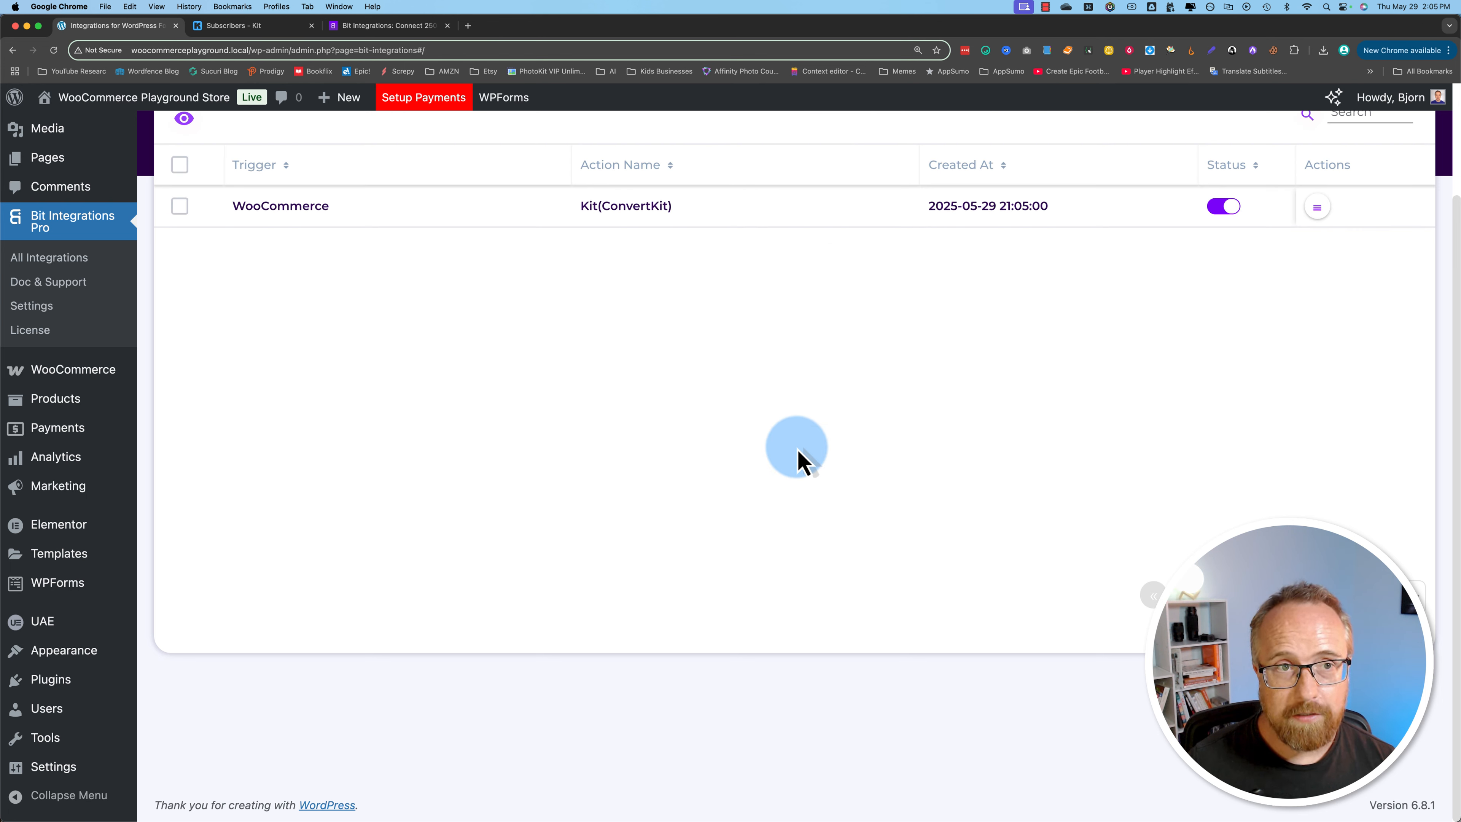
Step: Visit the store site, add one Desert Bloom to the cart and proceed to checkout
mouse_move(118, 101)
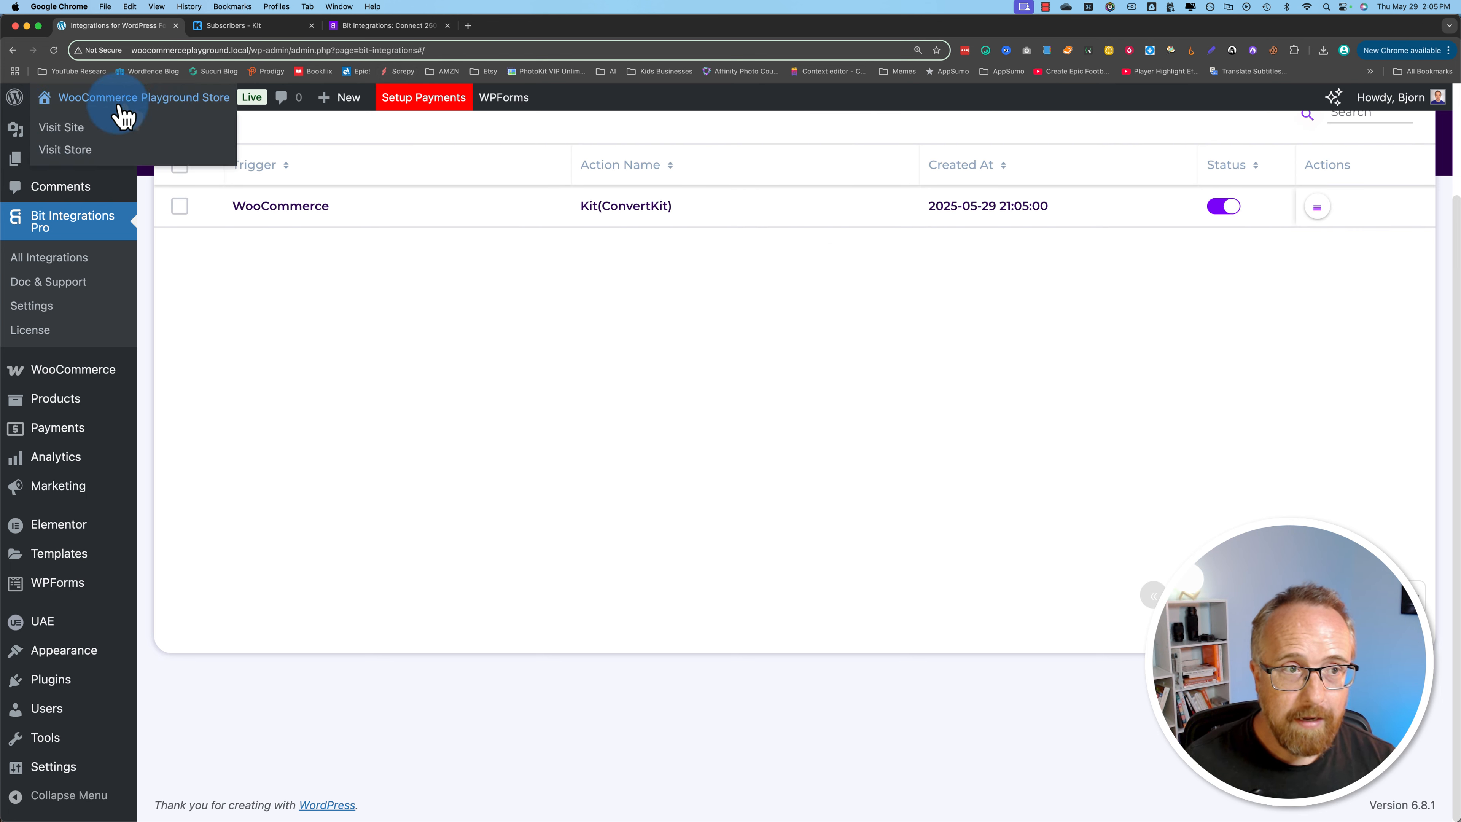
left_click(60, 128)
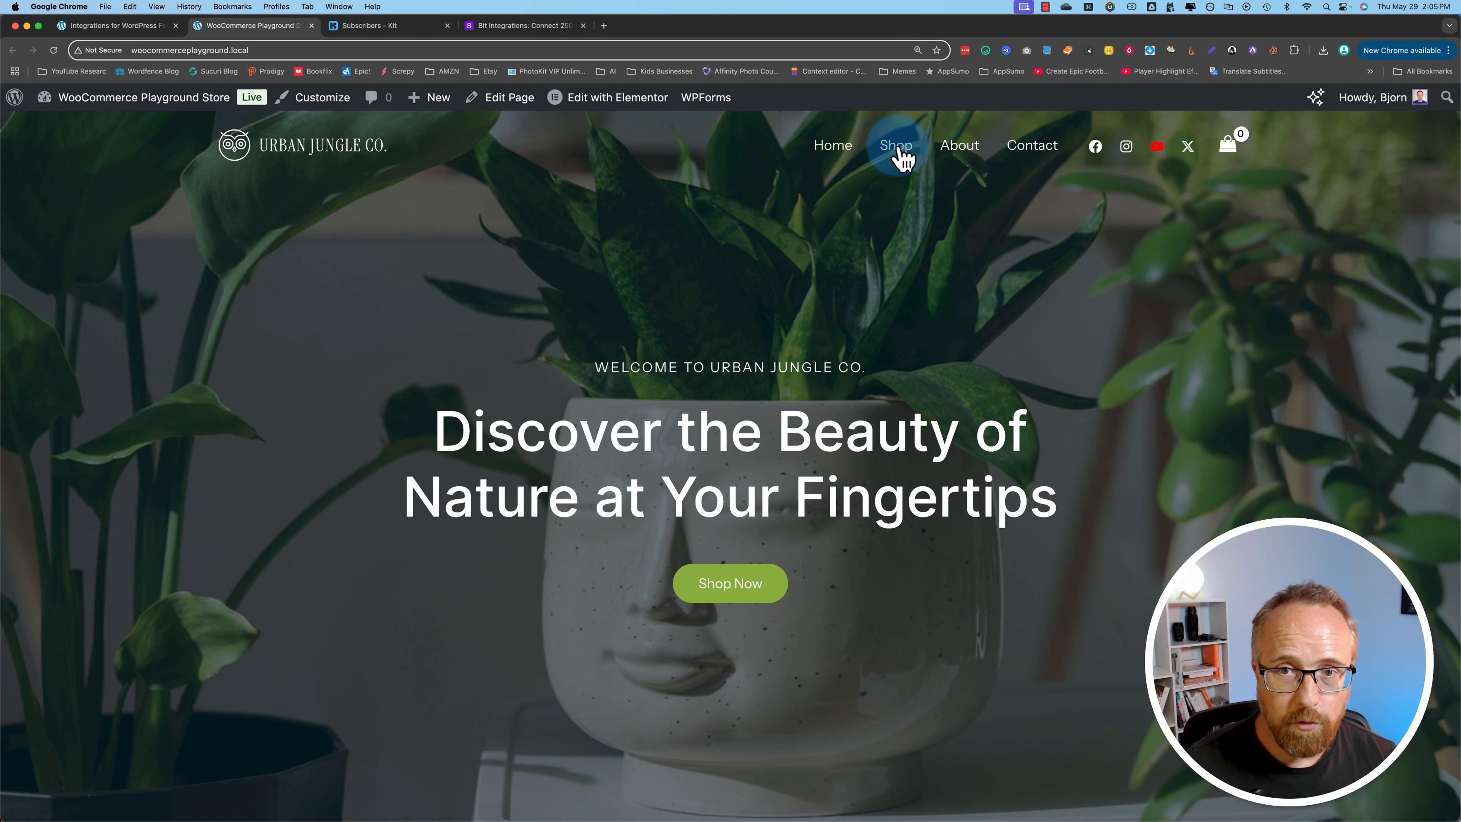
left_click(381, 347)
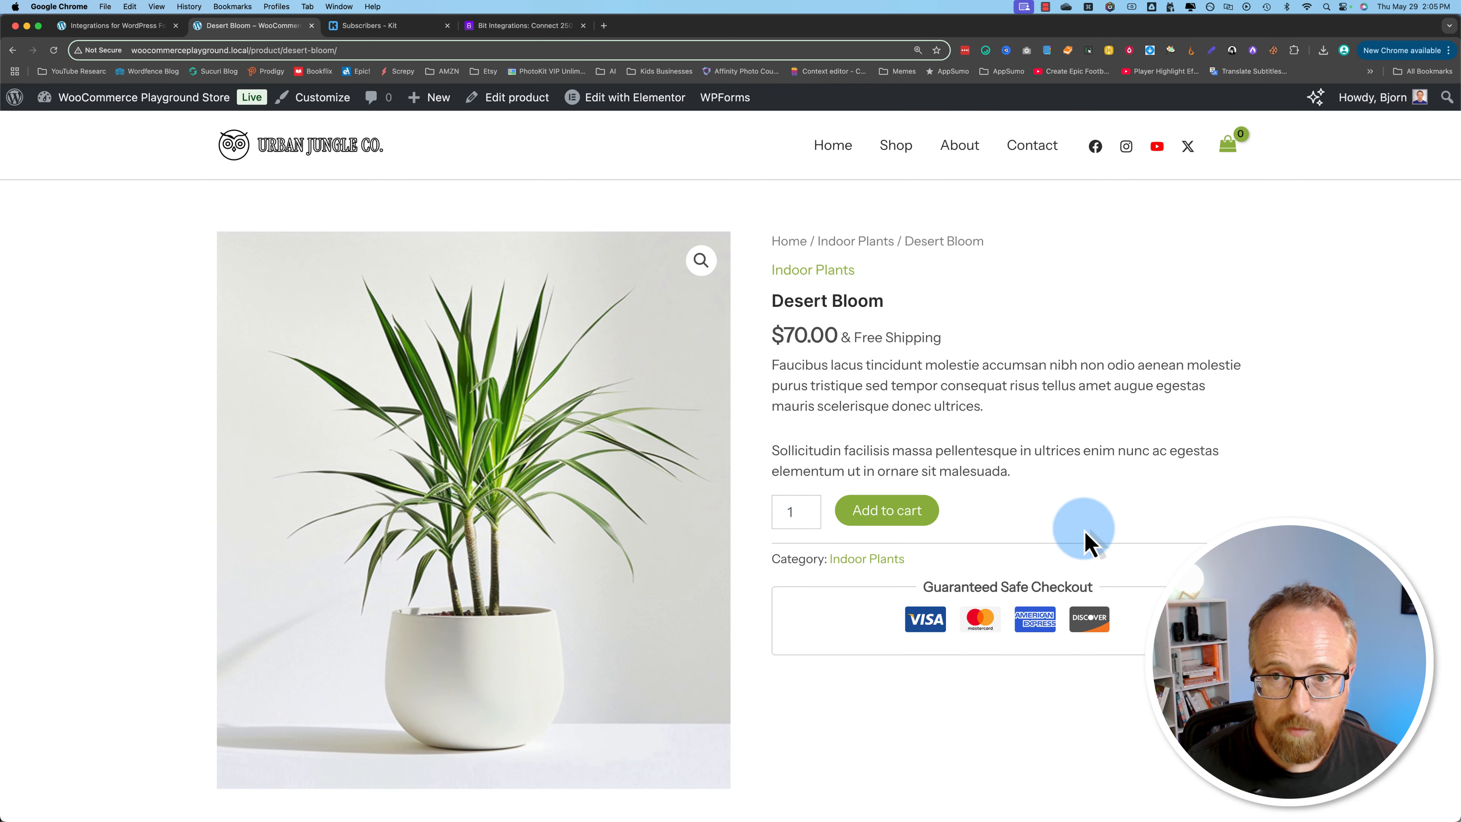
scroll(1086, 518, "down", 3)
left_click(855, 429)
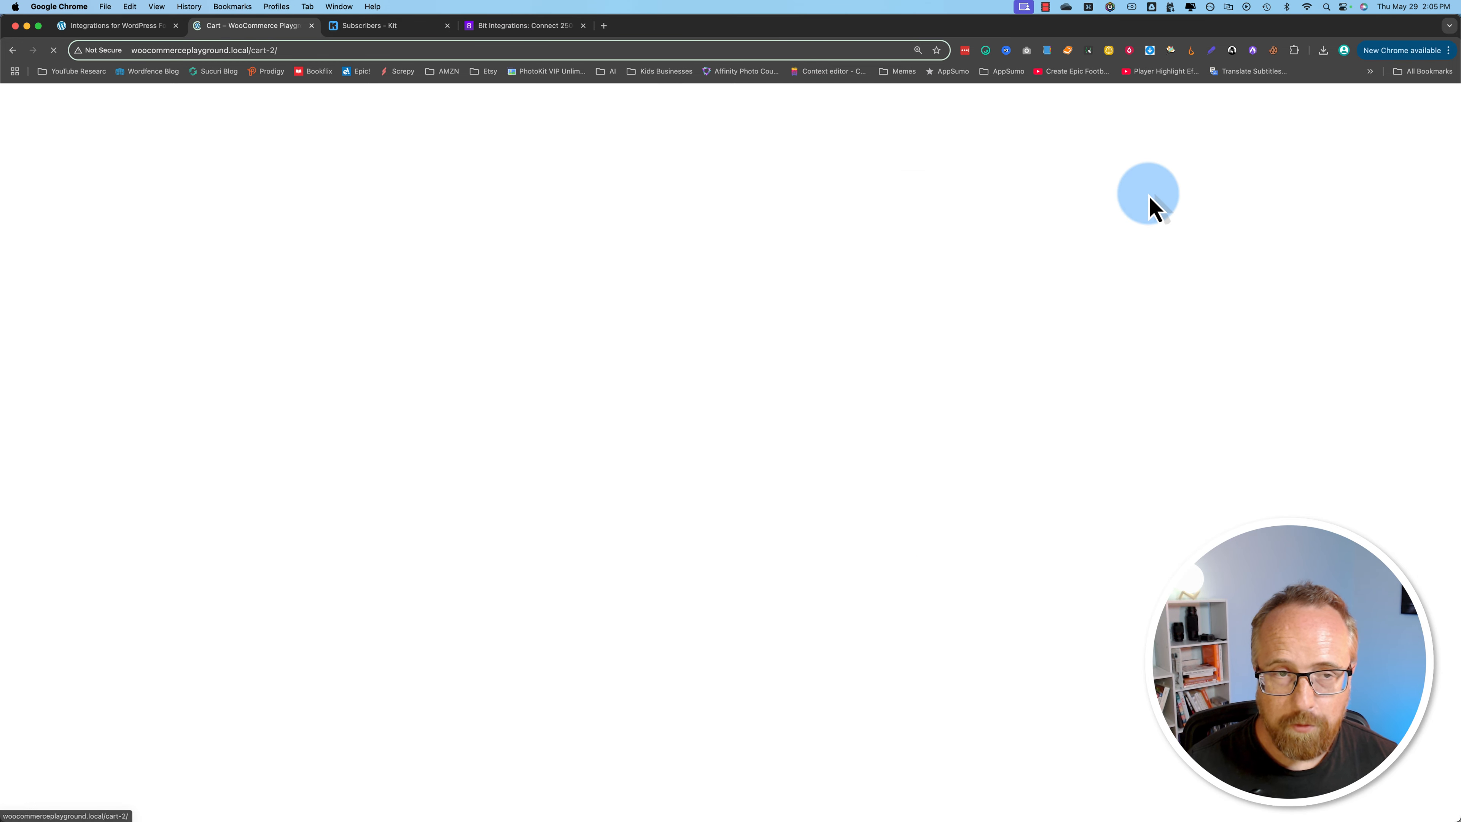
left_click(977, 734)
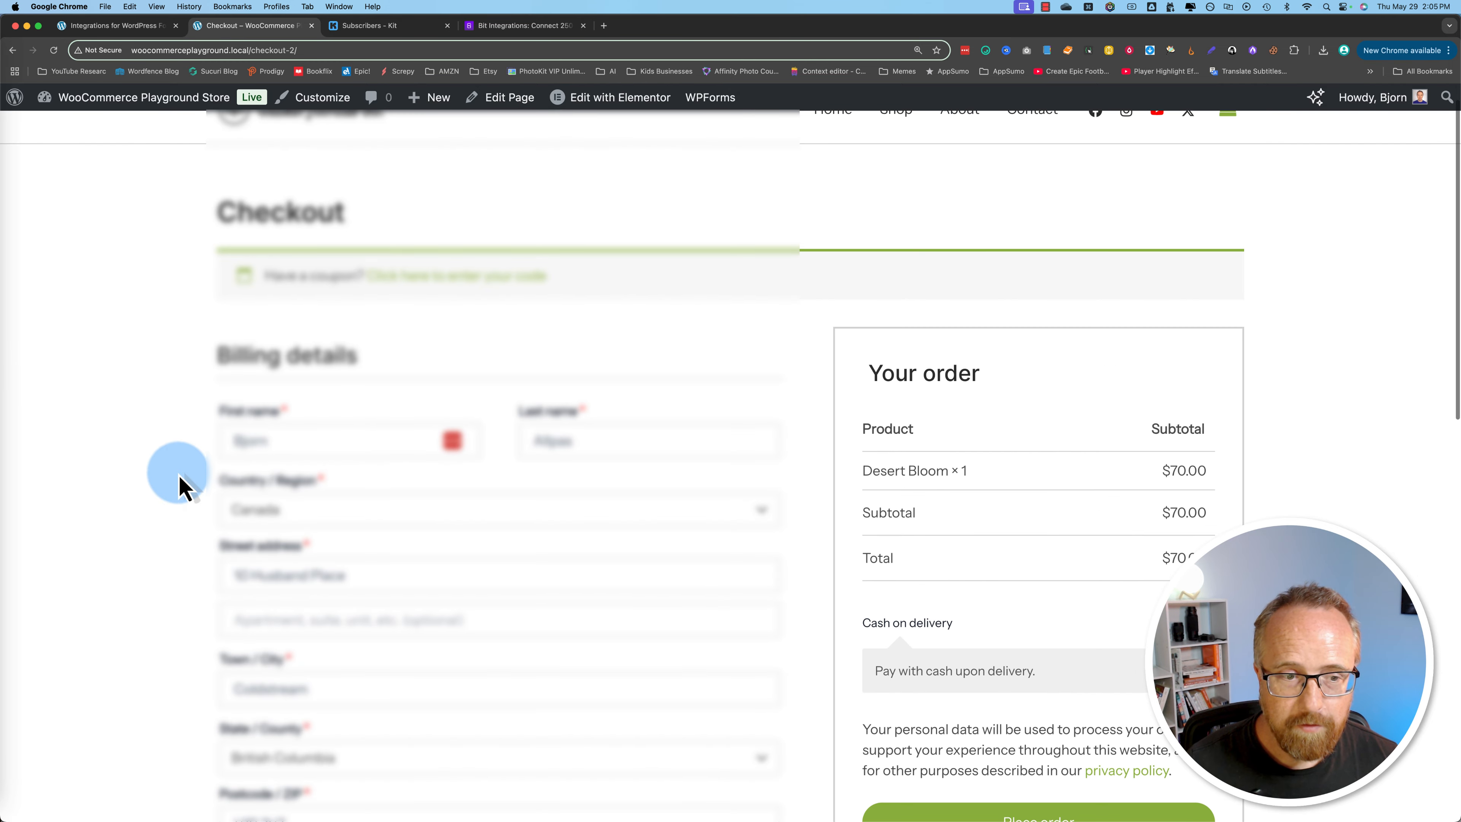
Step: Replace the billing email address with a test email and place the cash-on-delivery order
scroll(180, 479, "down", 5)
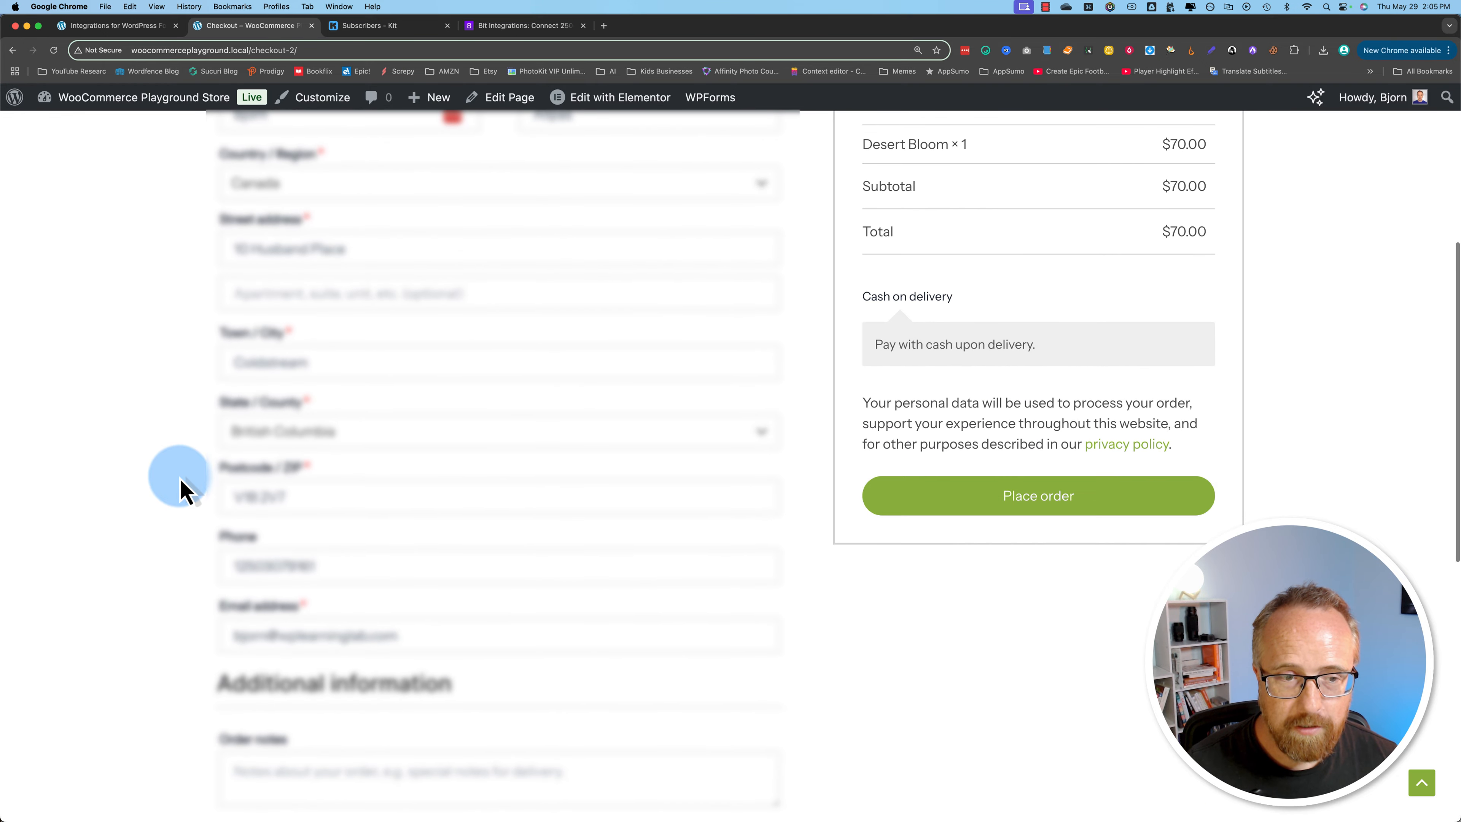
triple_click(302, 634)
type("t")
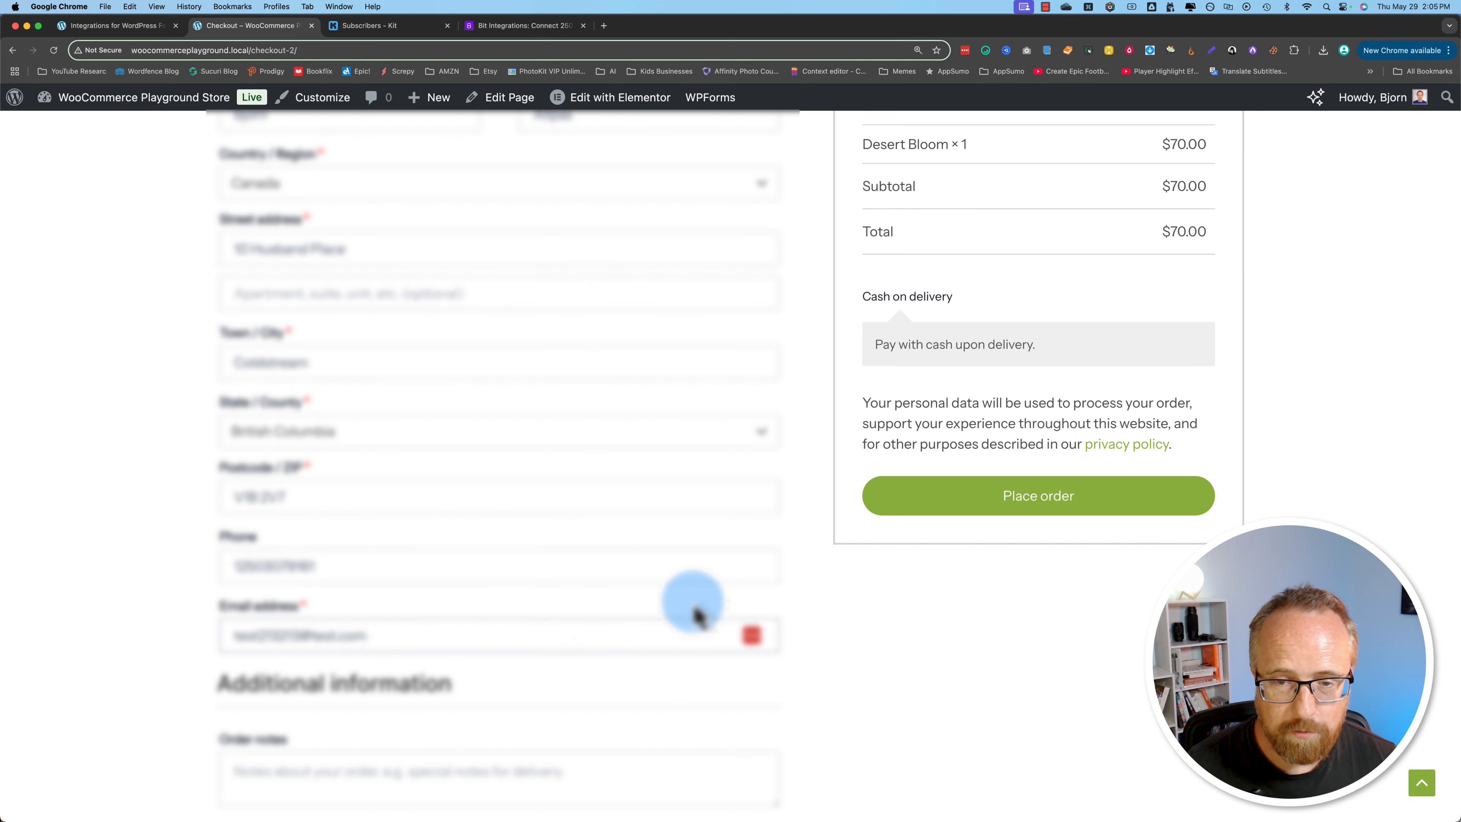
left_click(950, 602)
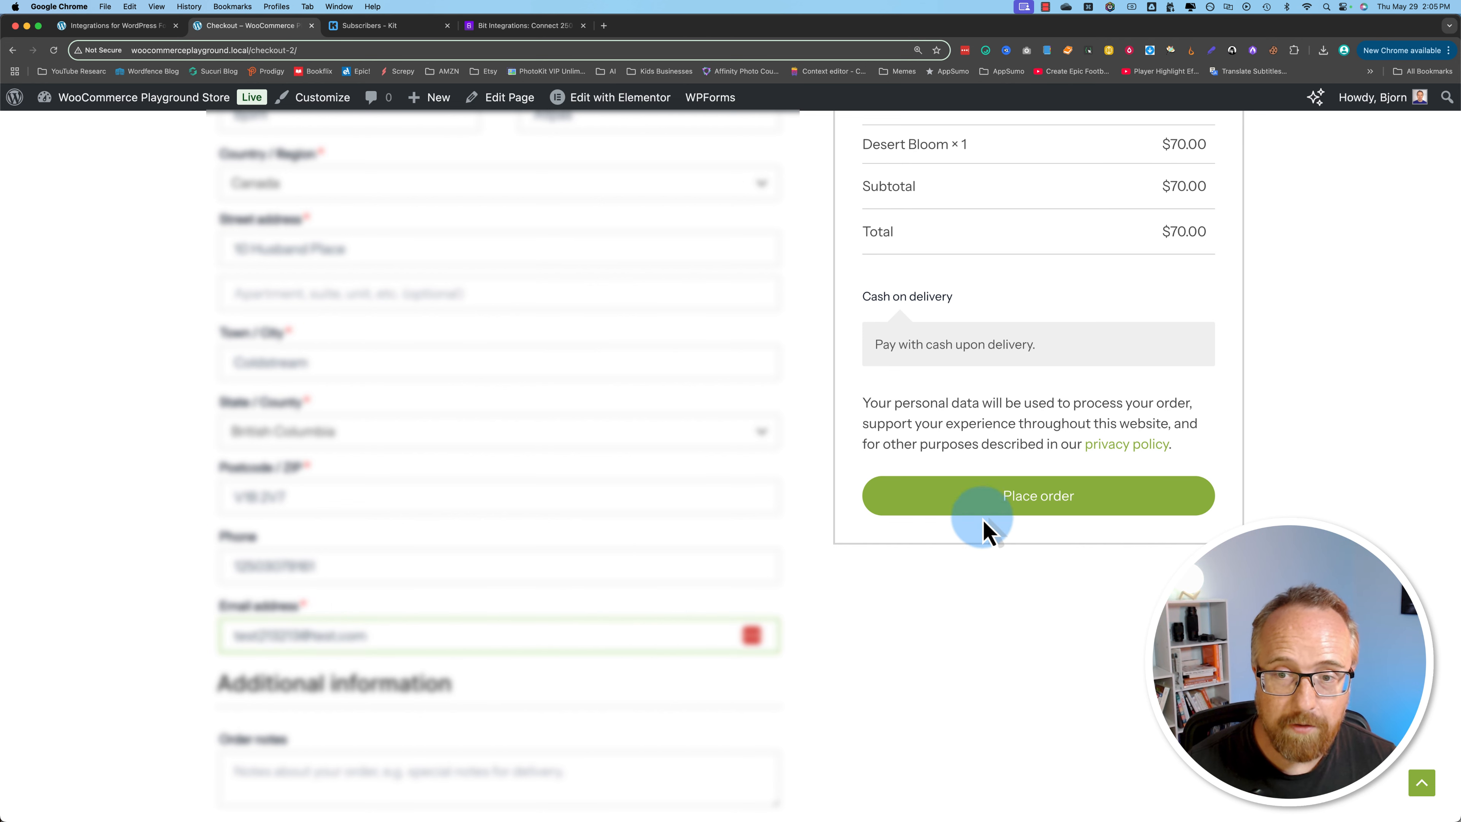
left_click(1041, 504)
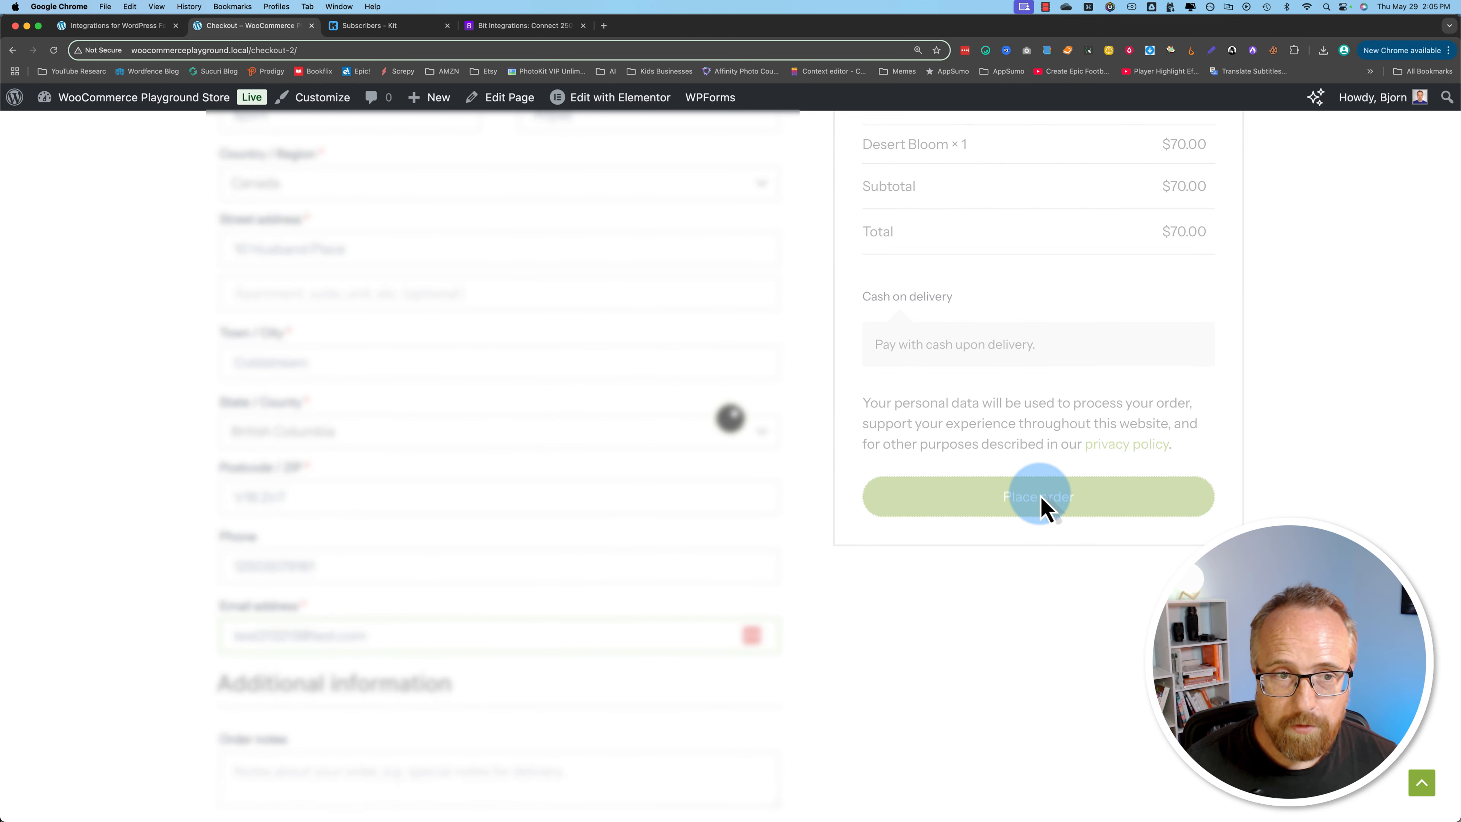
left_click_drag(205, 244, 1021, 692)
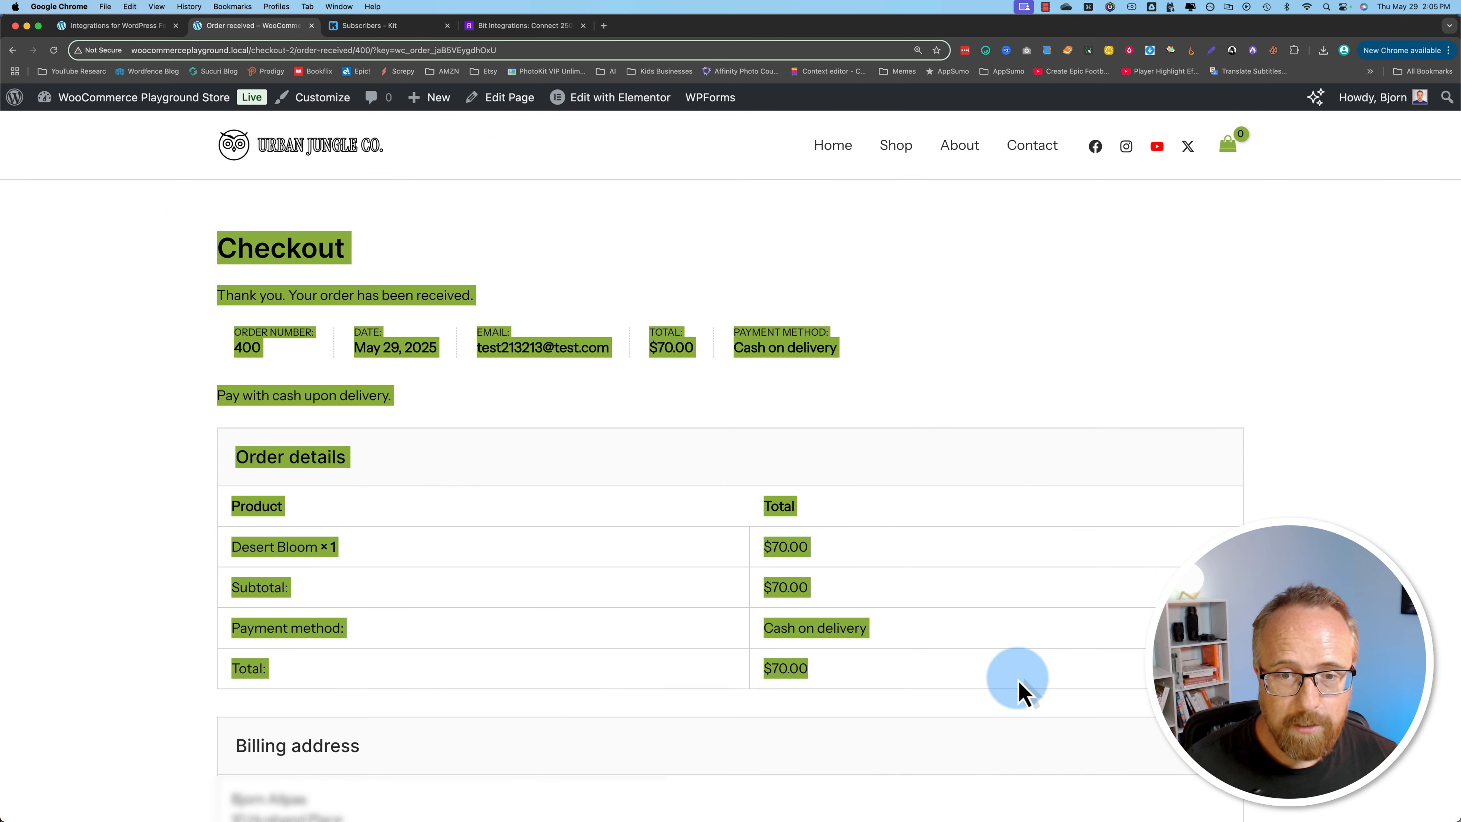
left_click(652, 397)
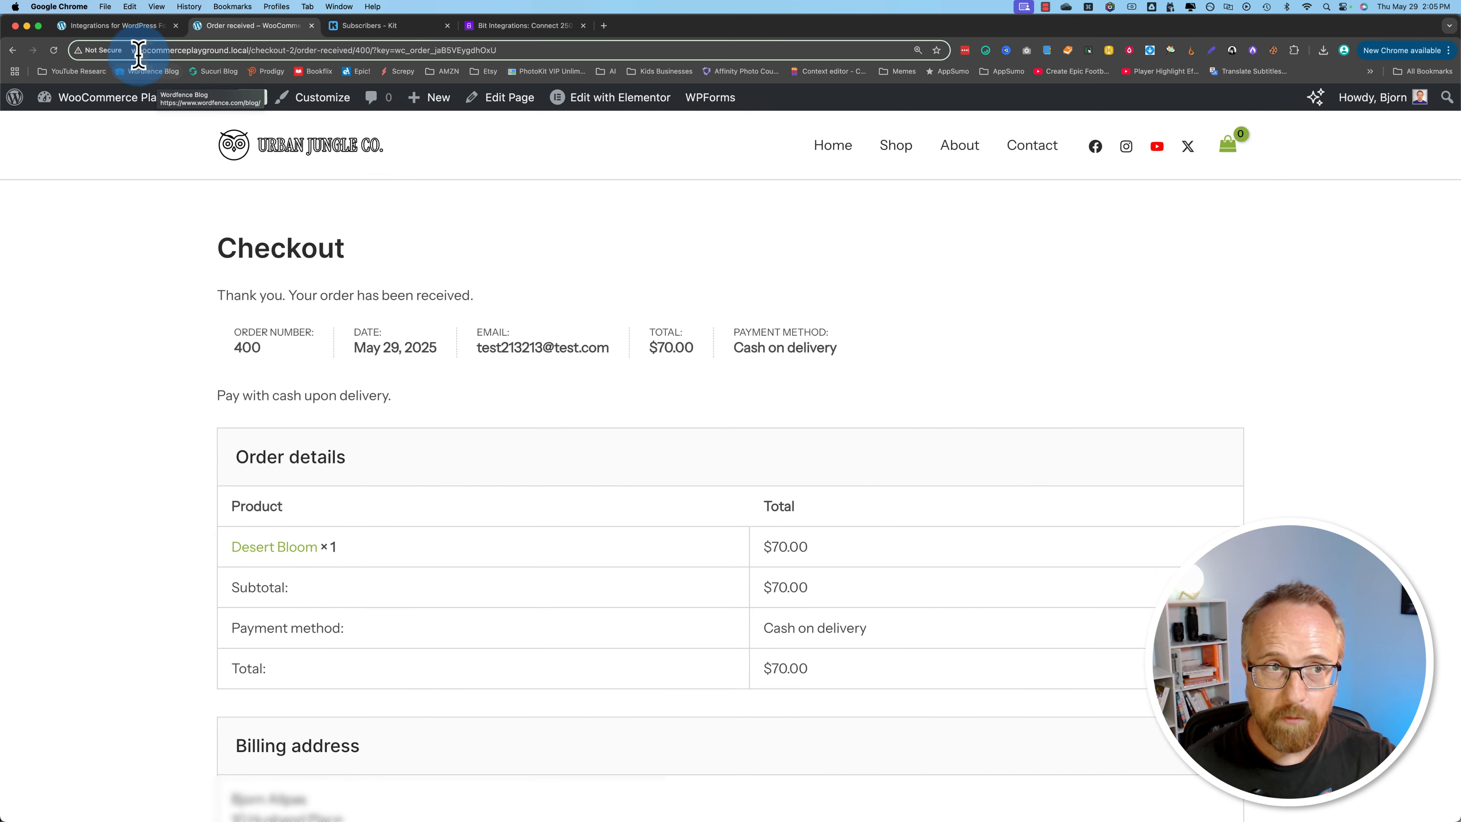
Step: Return to the WordPress admin and open the WooCommerce Orders list
left_click(124, 26)
mouse_move(65, 375)
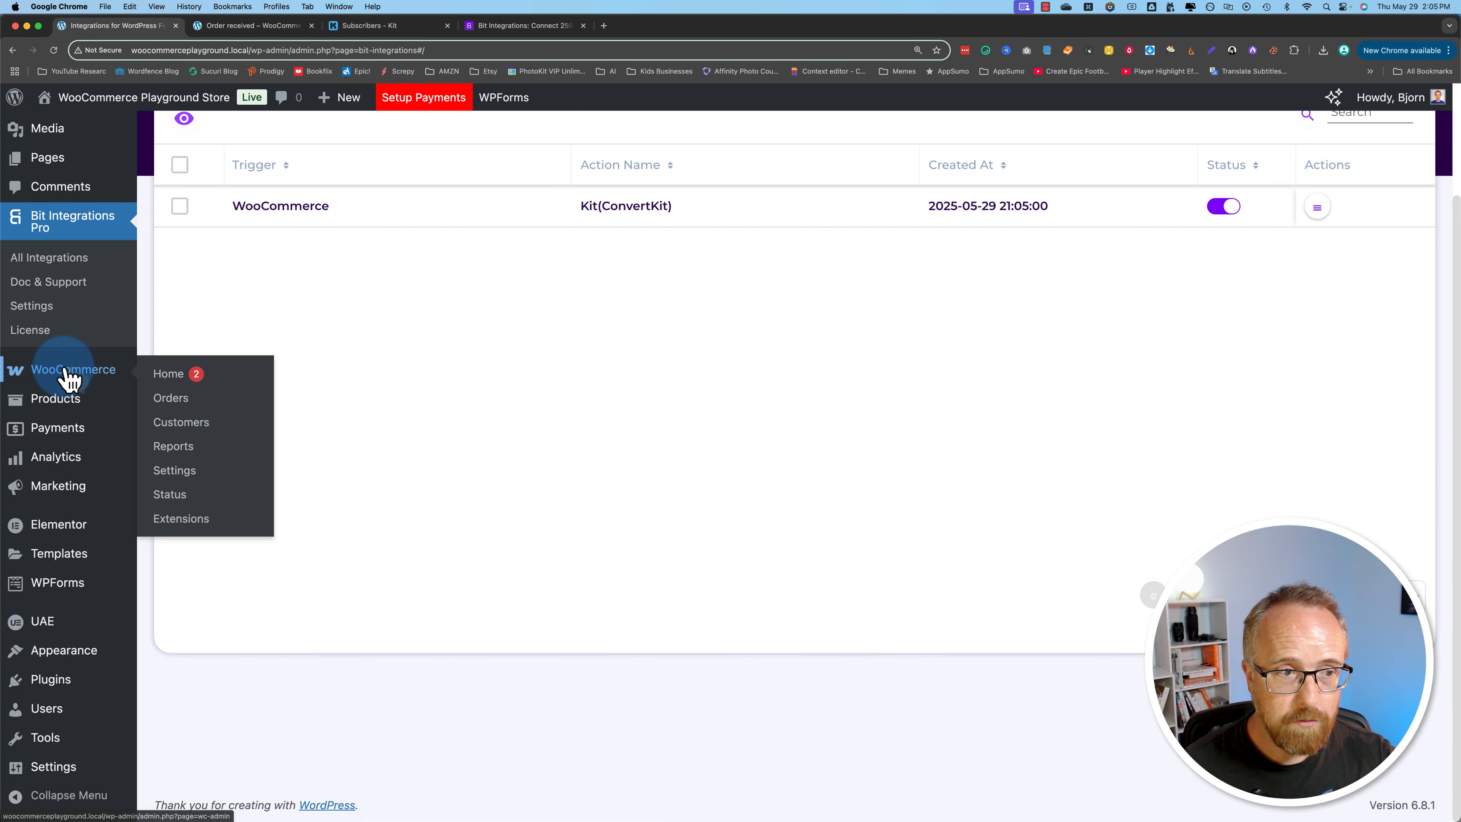
left_click(185, 405)
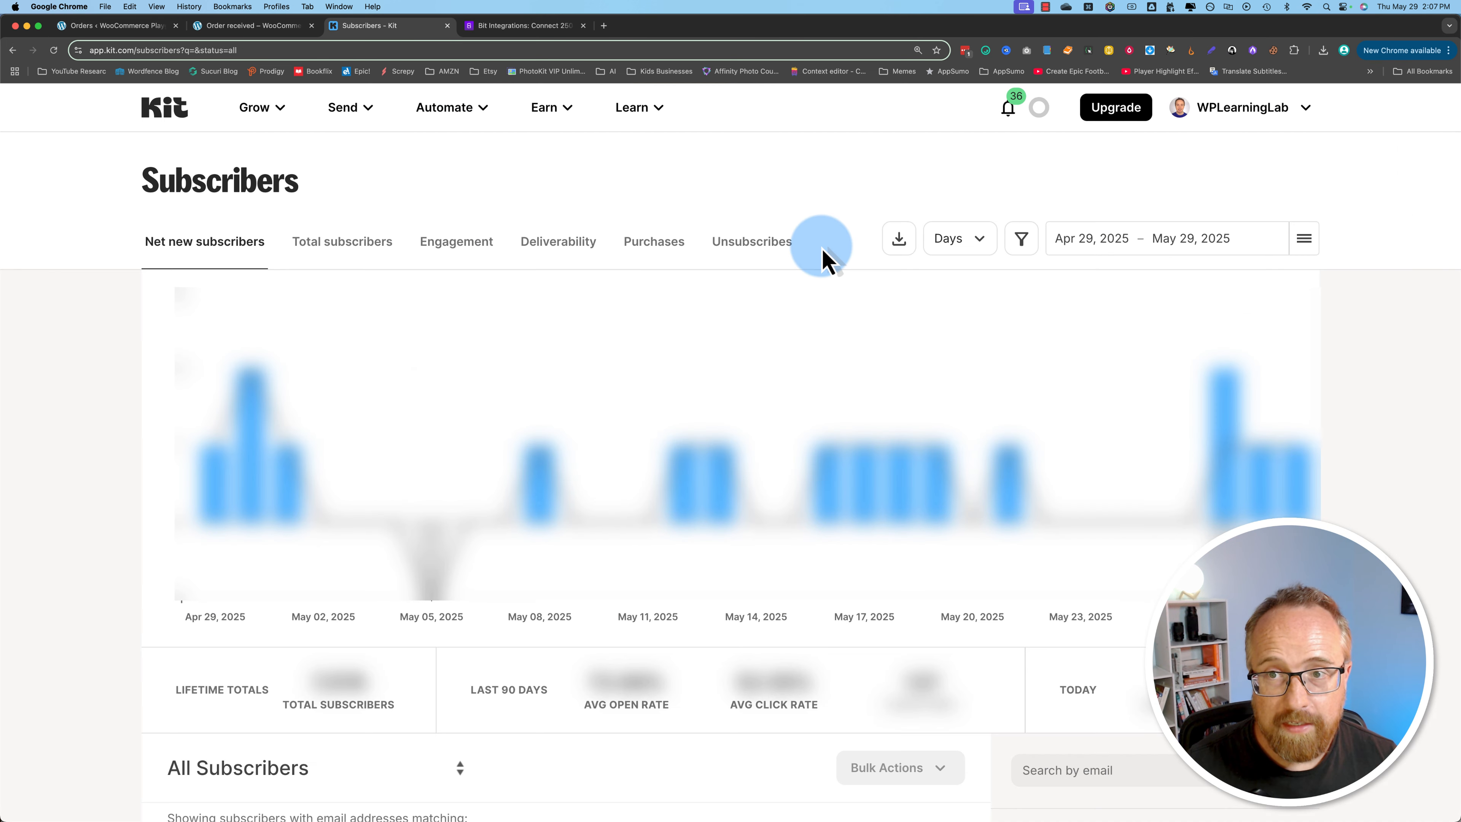
Step: Check Kit's All Subscribers list for the email address used in the test order
scroll(92, 526, "down", 3)
scroll(98, 538, "down", 2)
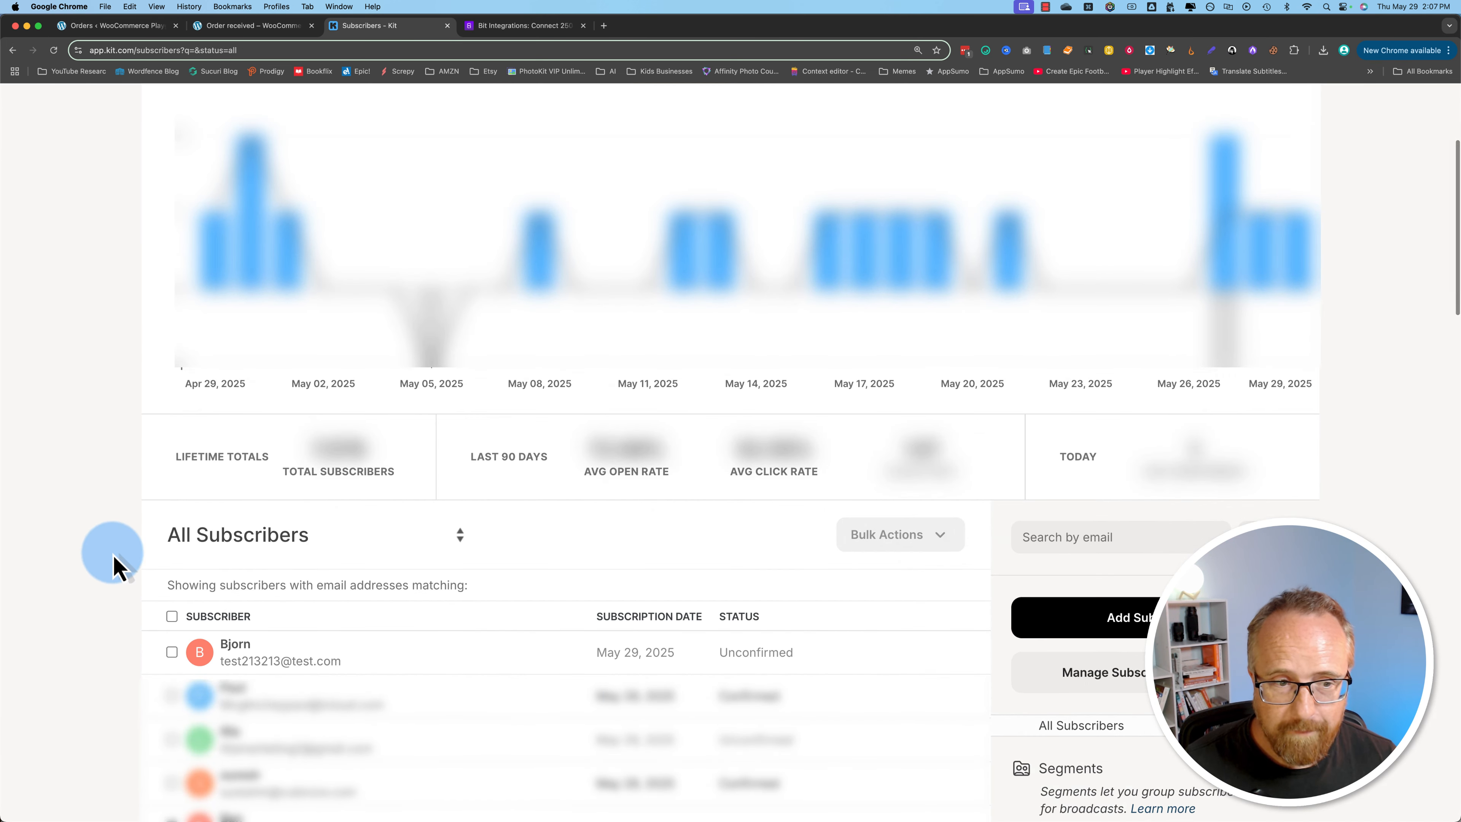
Step: Check the test subscriber's status in the Kit list, and examine the email history on that subscriber's profile
left_click_drag(180, 652, 331, 670)
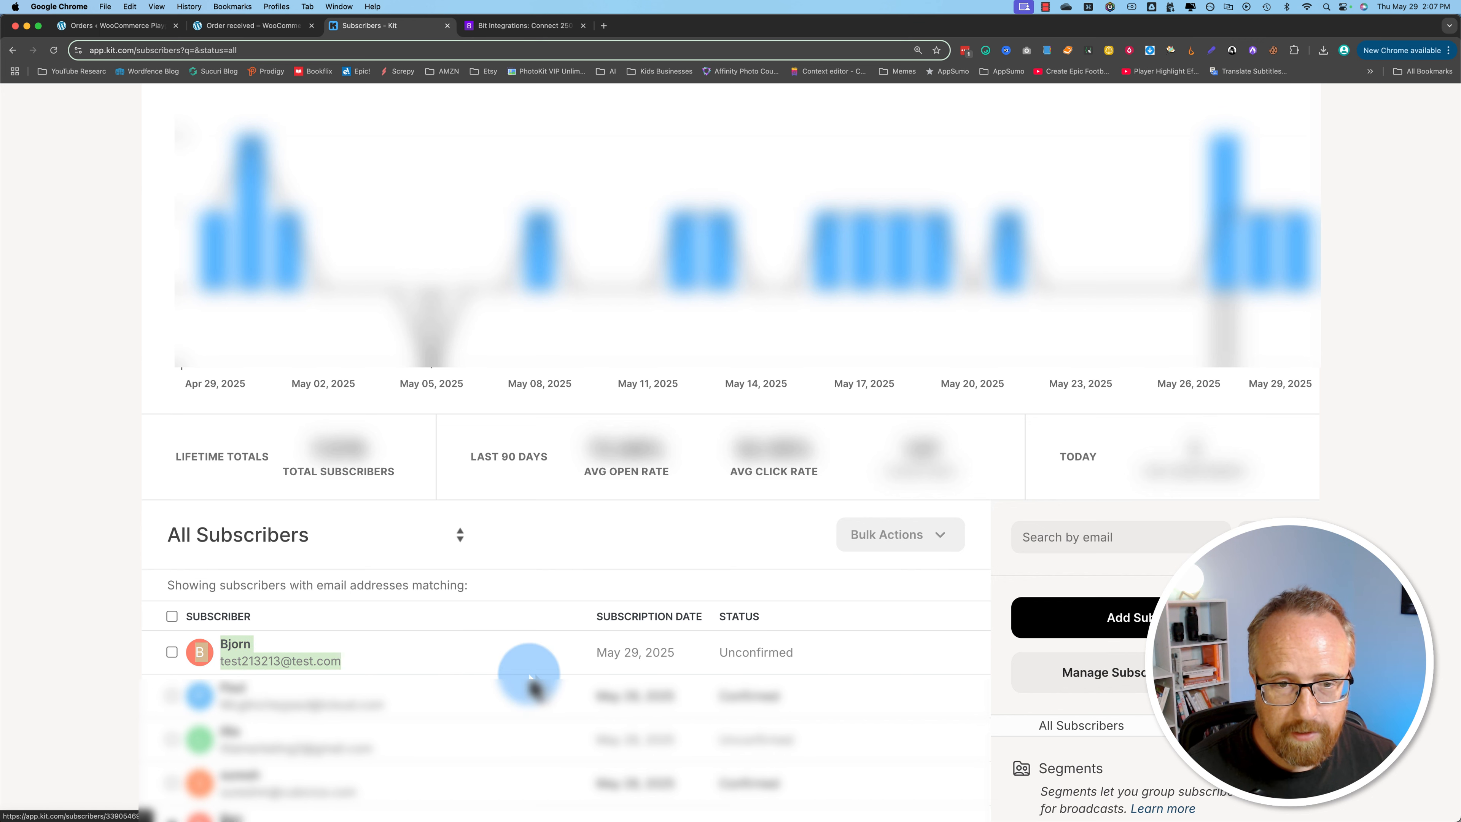
left_click_drag(812, 654, 679, 670)
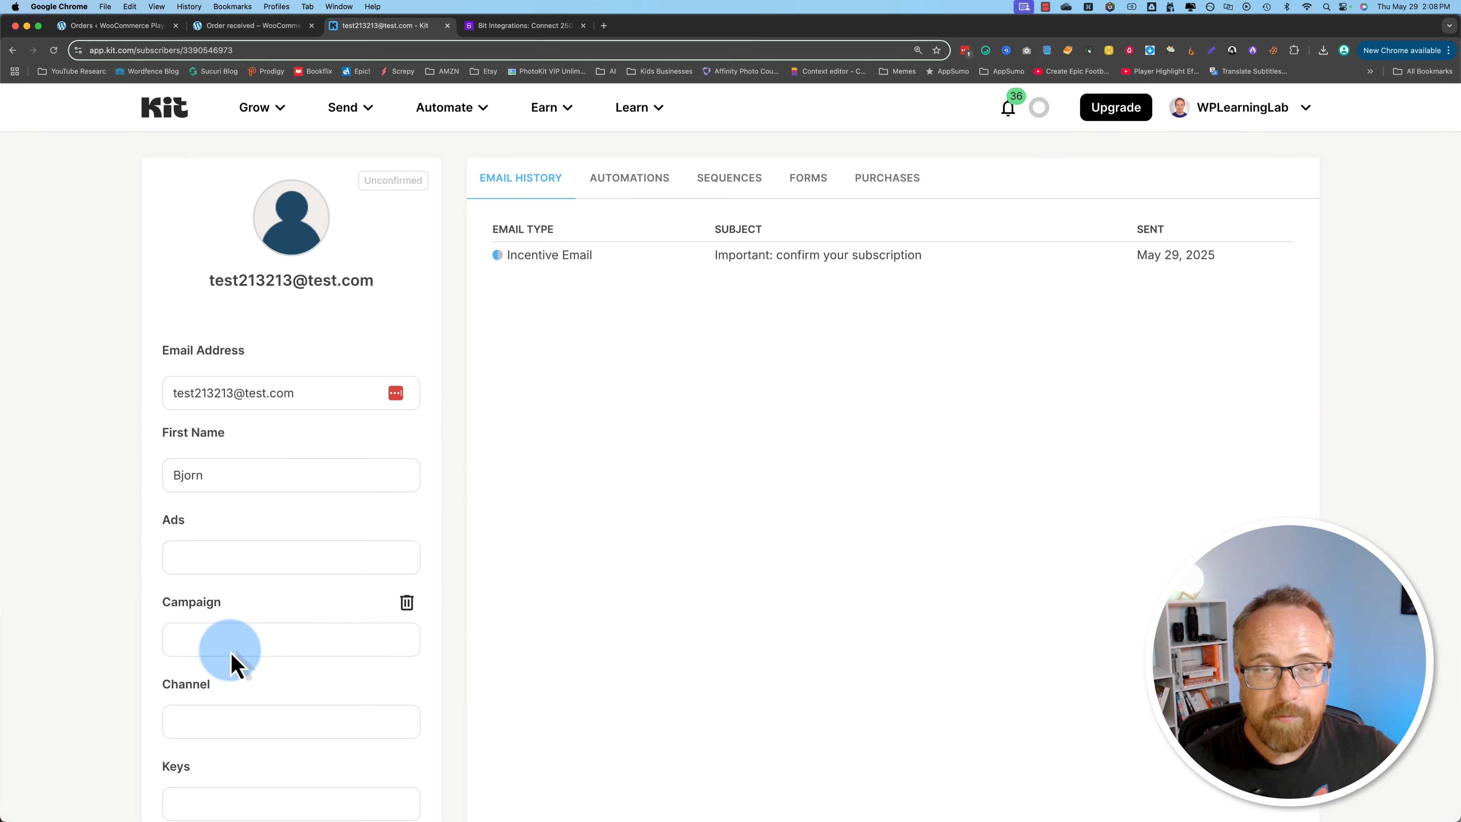
left_click_drag(716, 255, 985, 275)
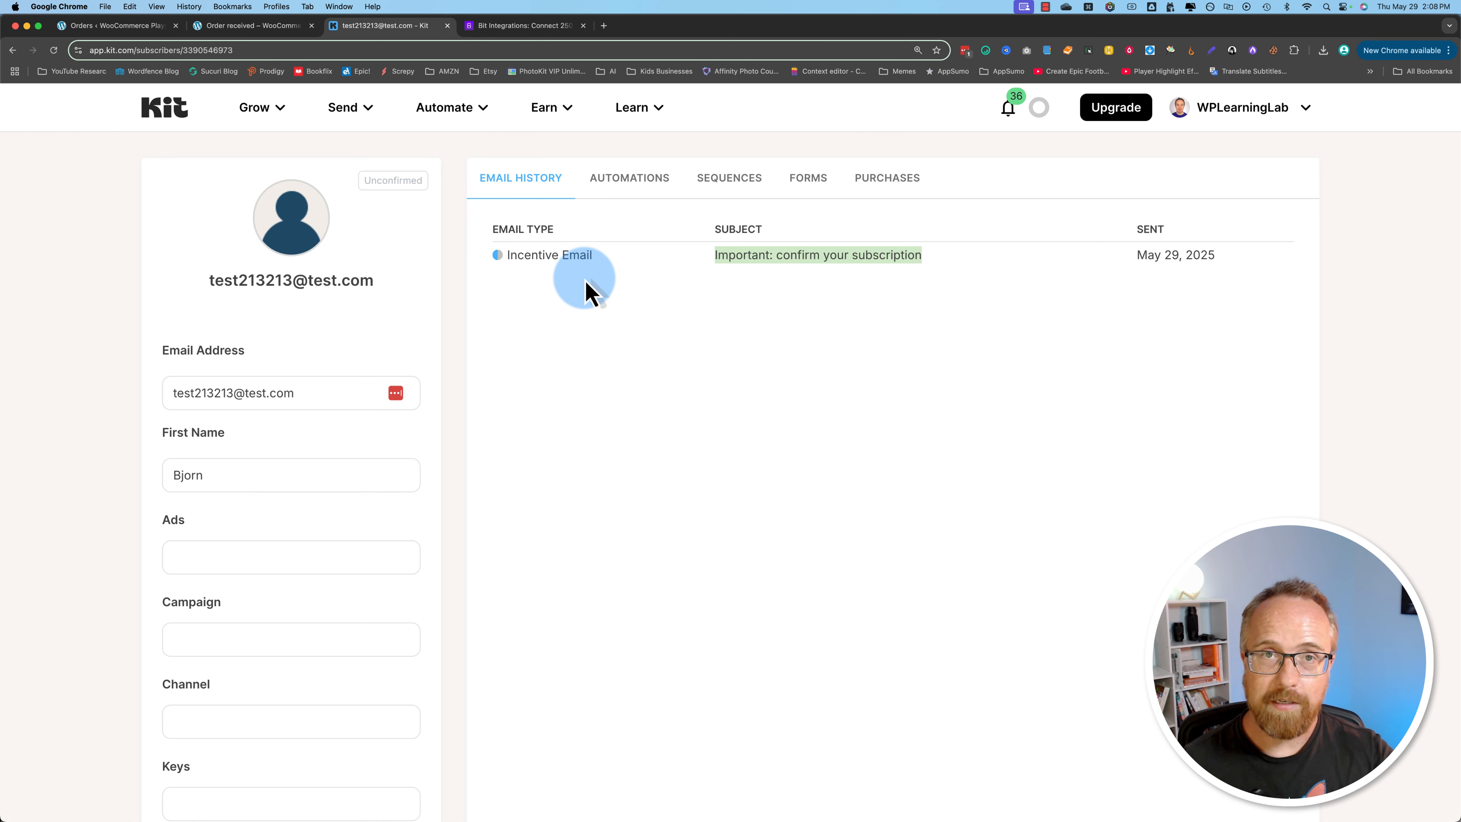
Step: Return to the store site and look through the products on the Shop page
left_click(228, 33)
left_click(900, 158)
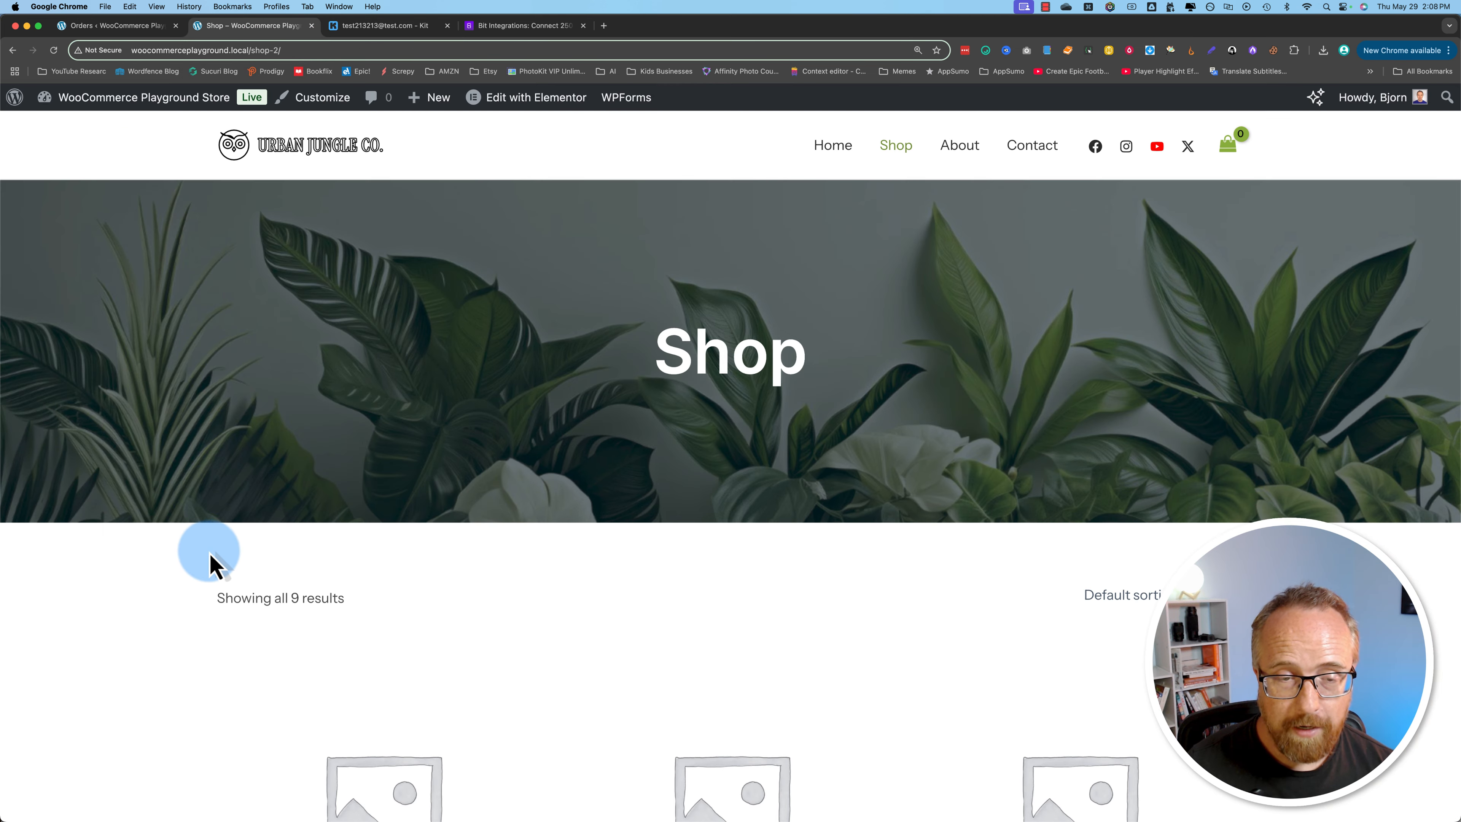
scroll(209, 564, "down", 15)
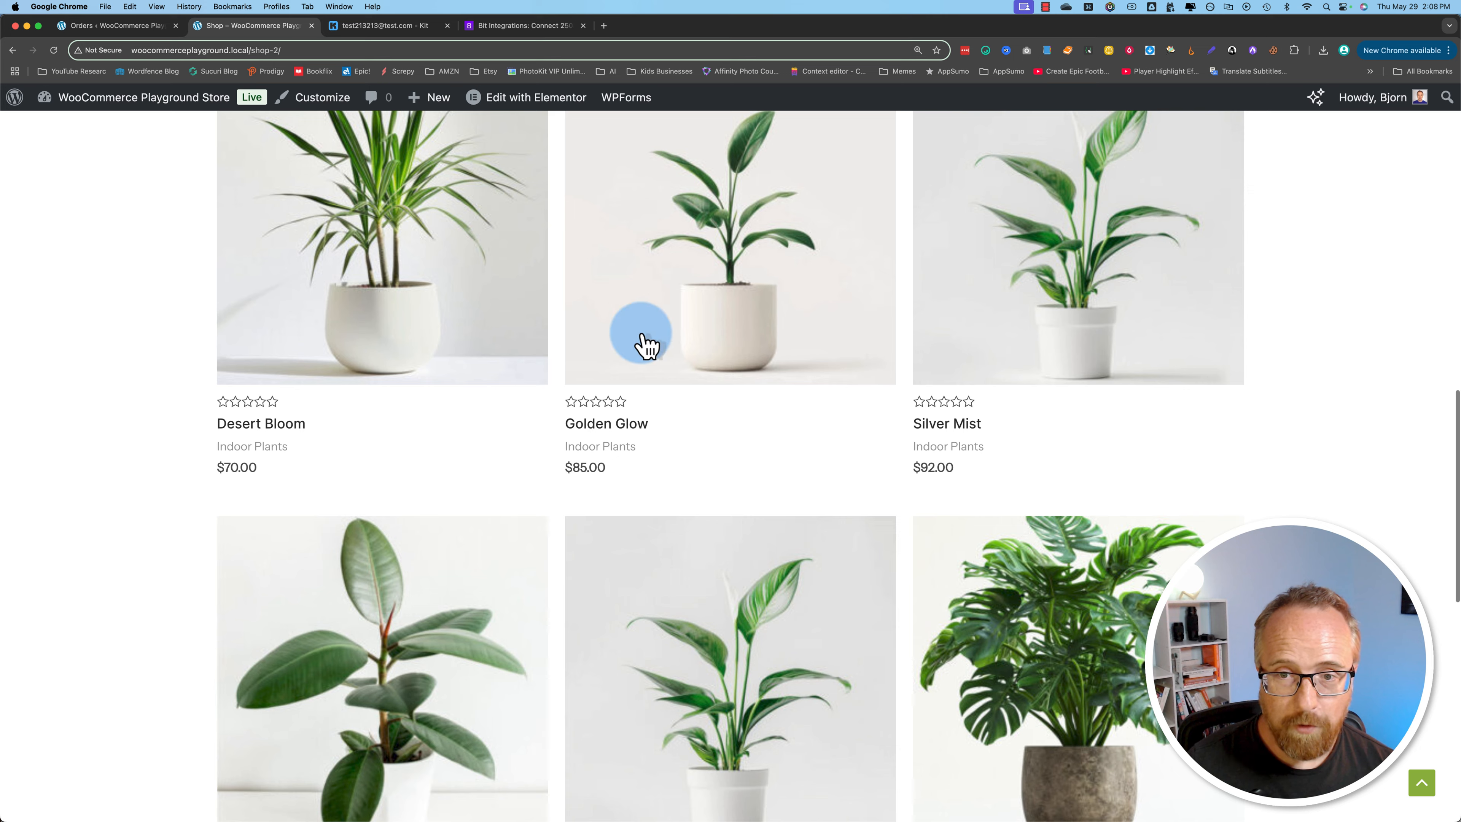
scroll(887, 640, "down", 6)
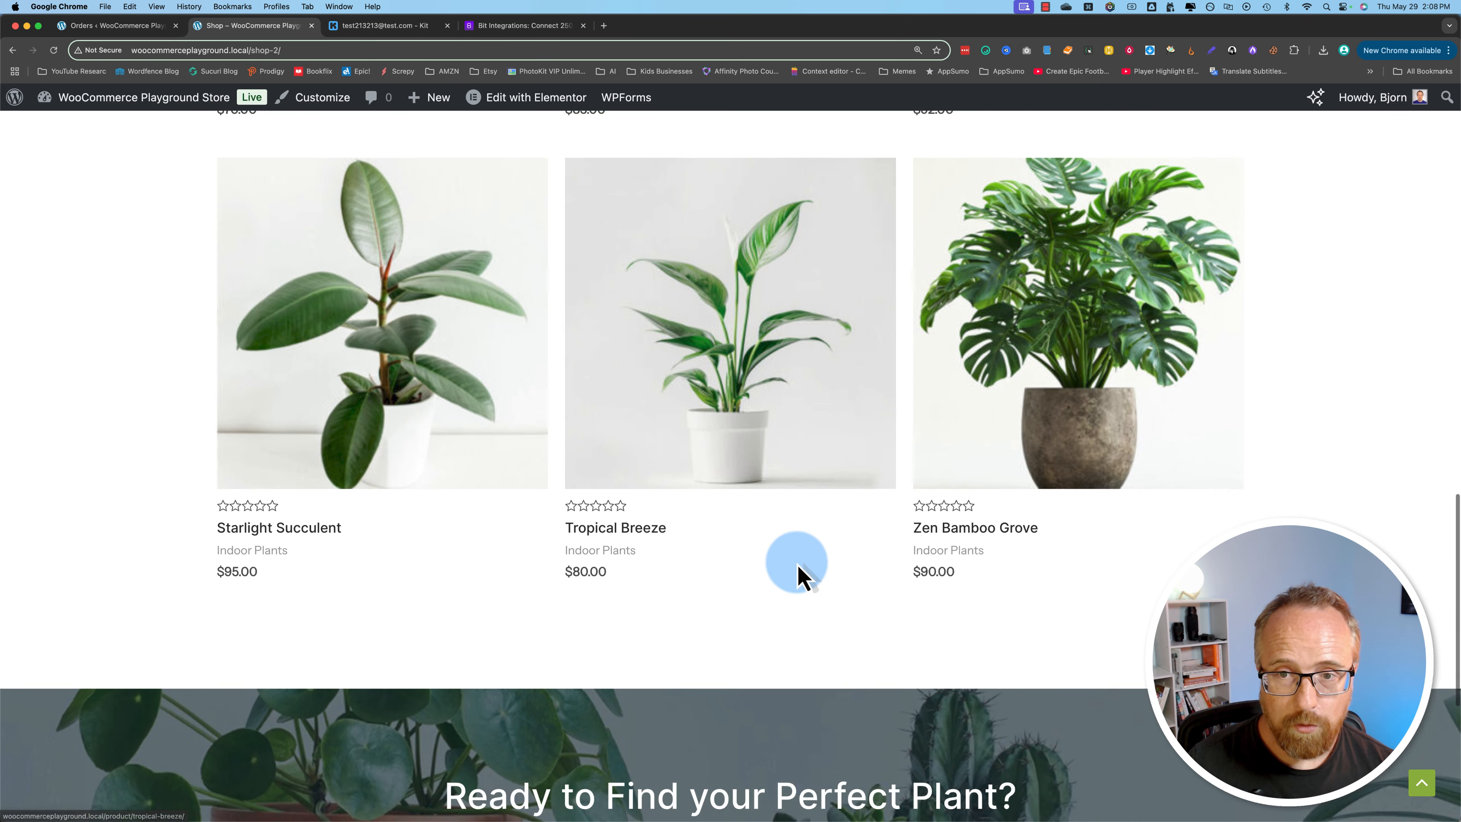
scroll(800, 575, "up", 6)
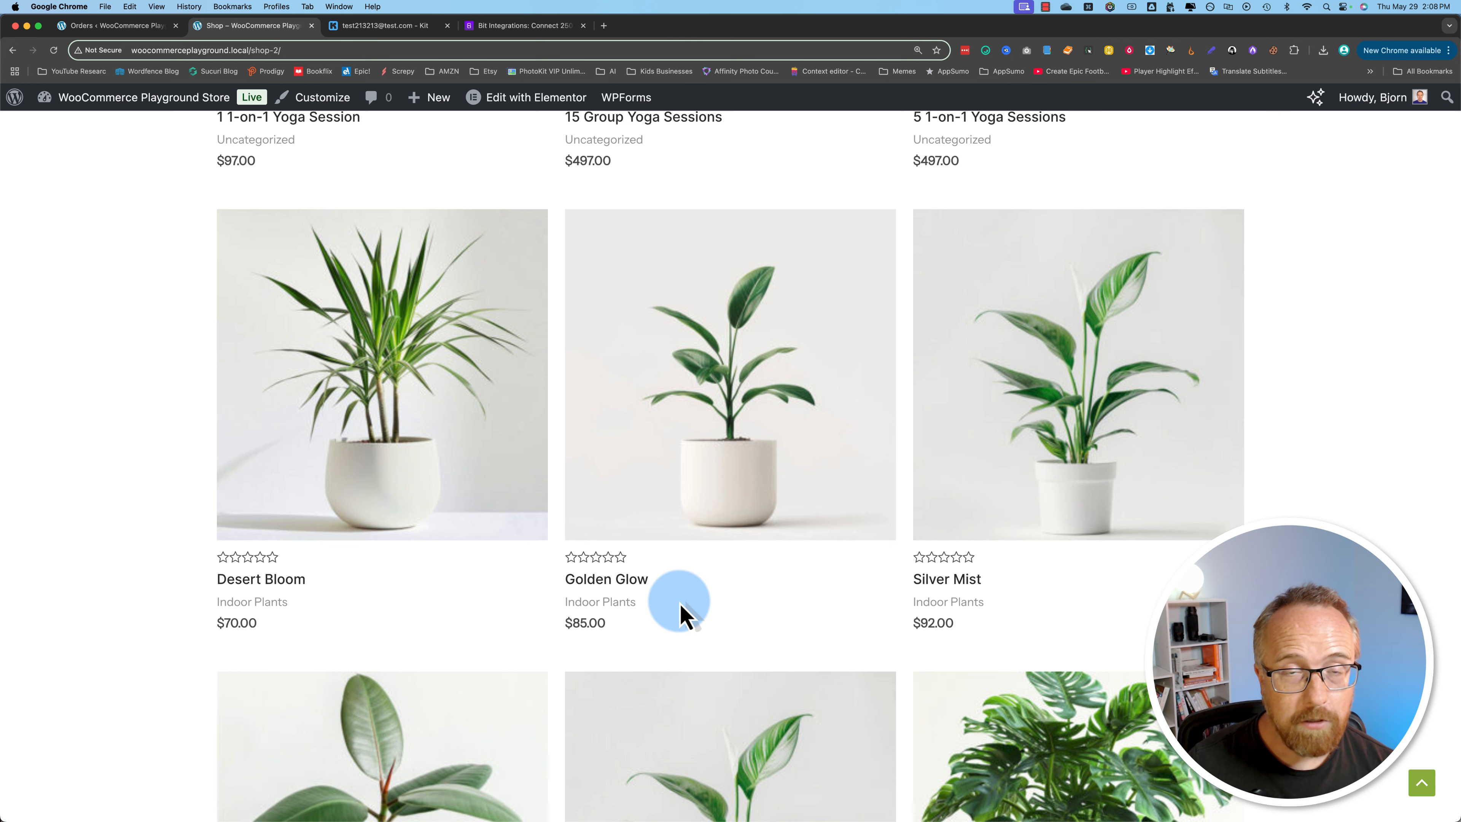
scroll(806, 576, "down", 2)
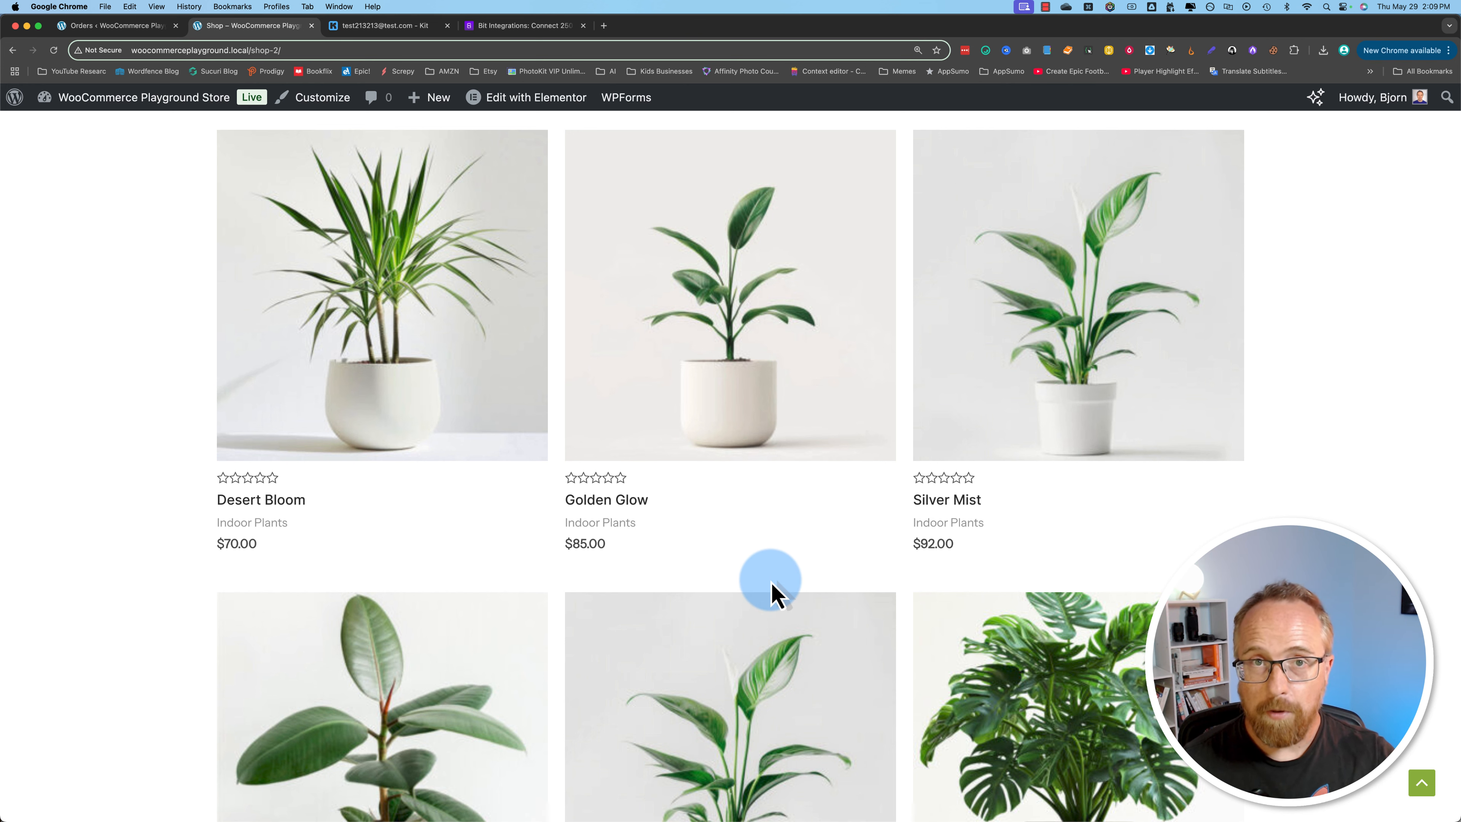
Step: Review the log timeline of the WooCommerce to Kit(ConvertKit) flow in Bit Integrations Pro, and return to the integrations list
left_click(123, 26)
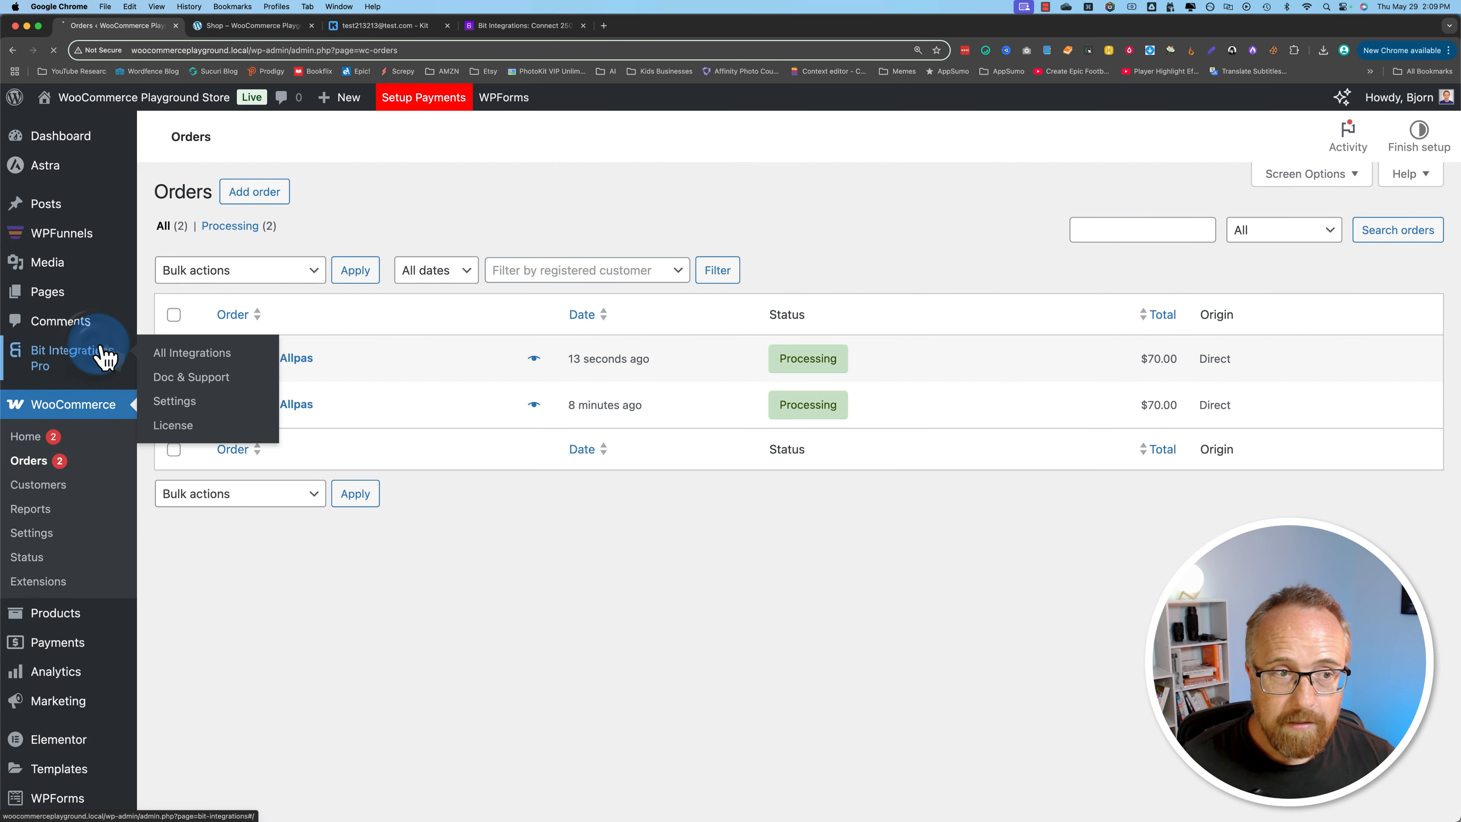
left_click(130, 358)
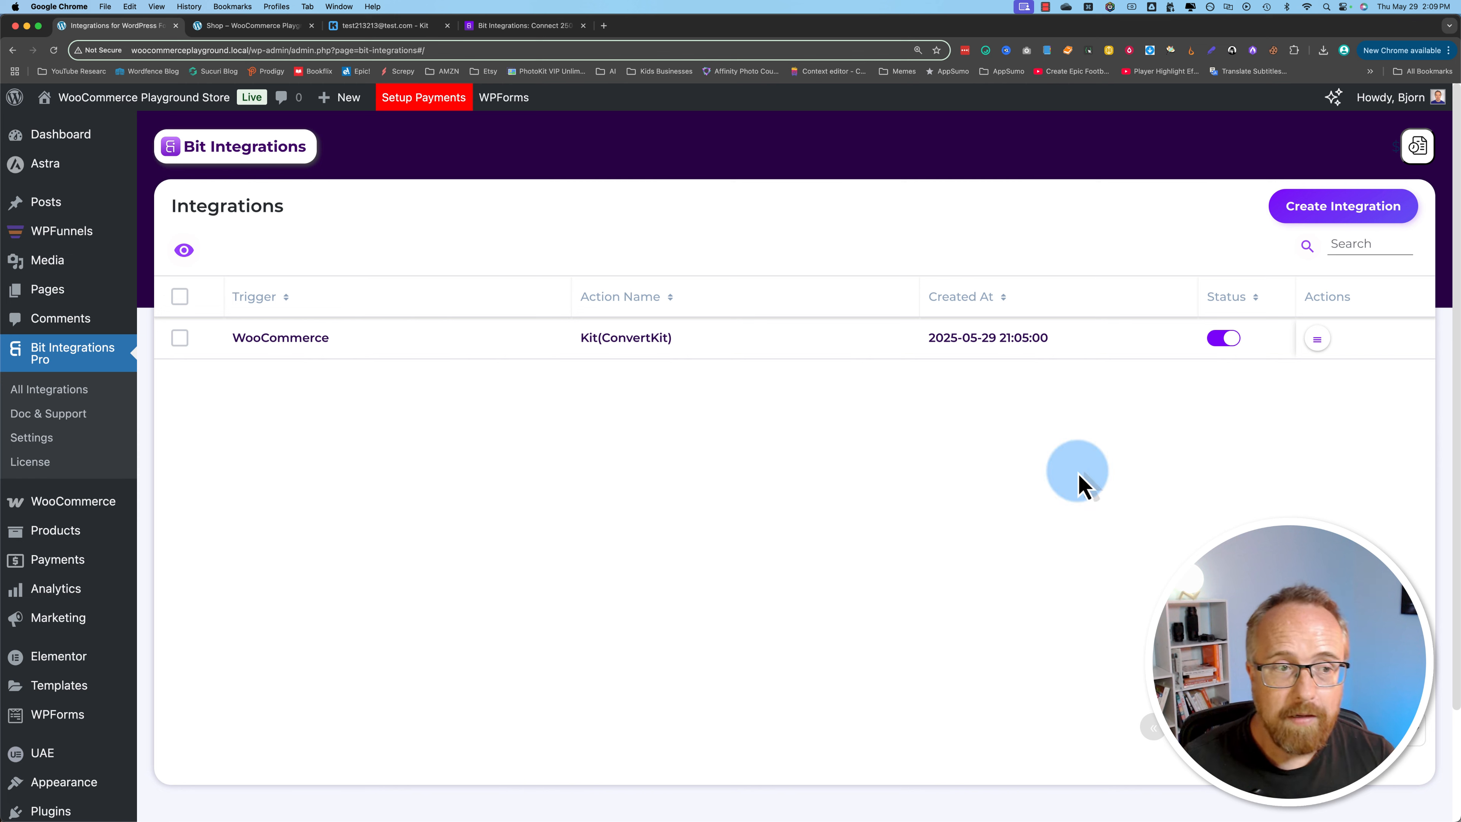
left_click(1318, 338)
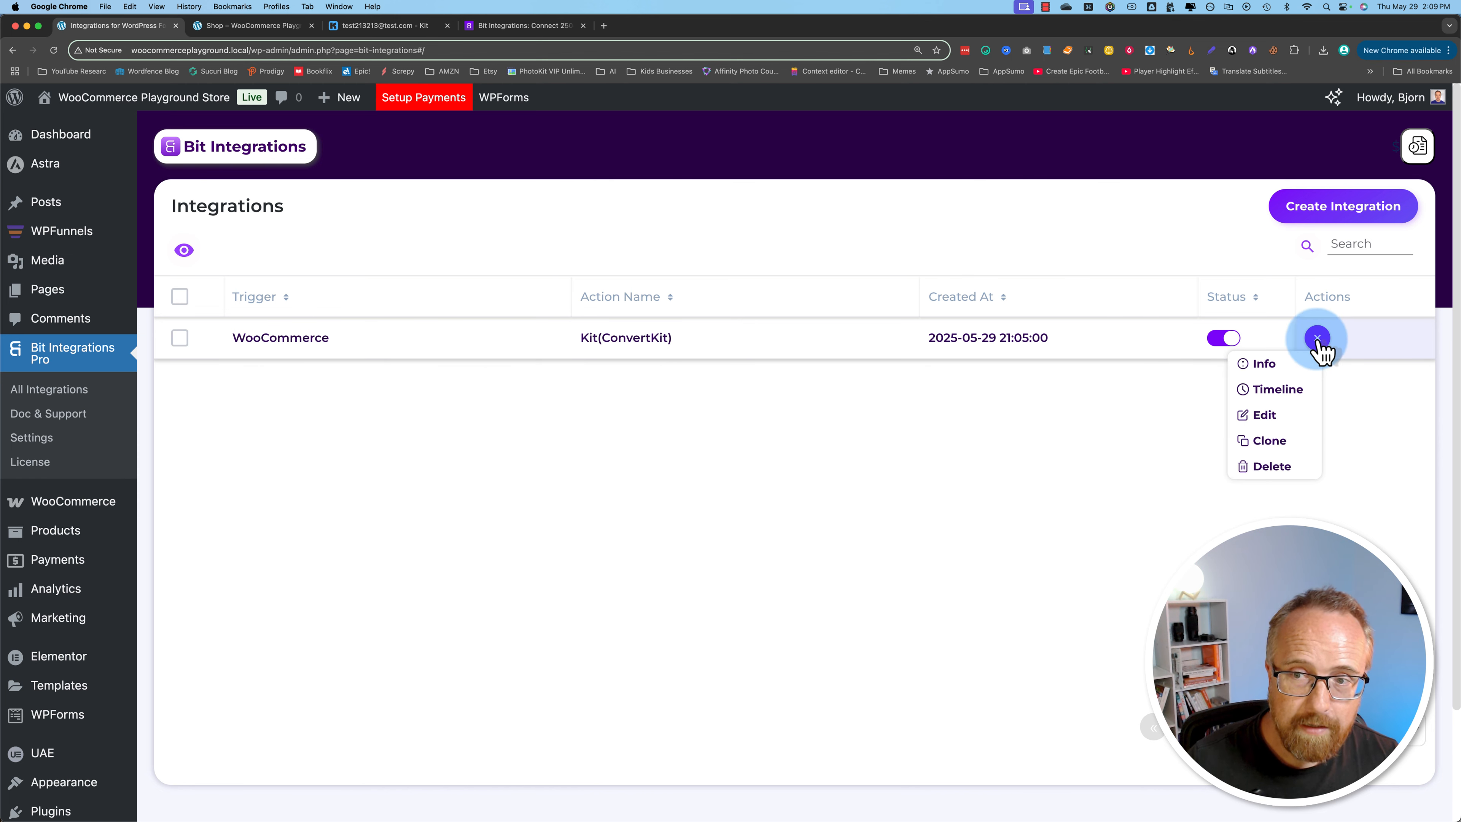
left_click(1276, 392)
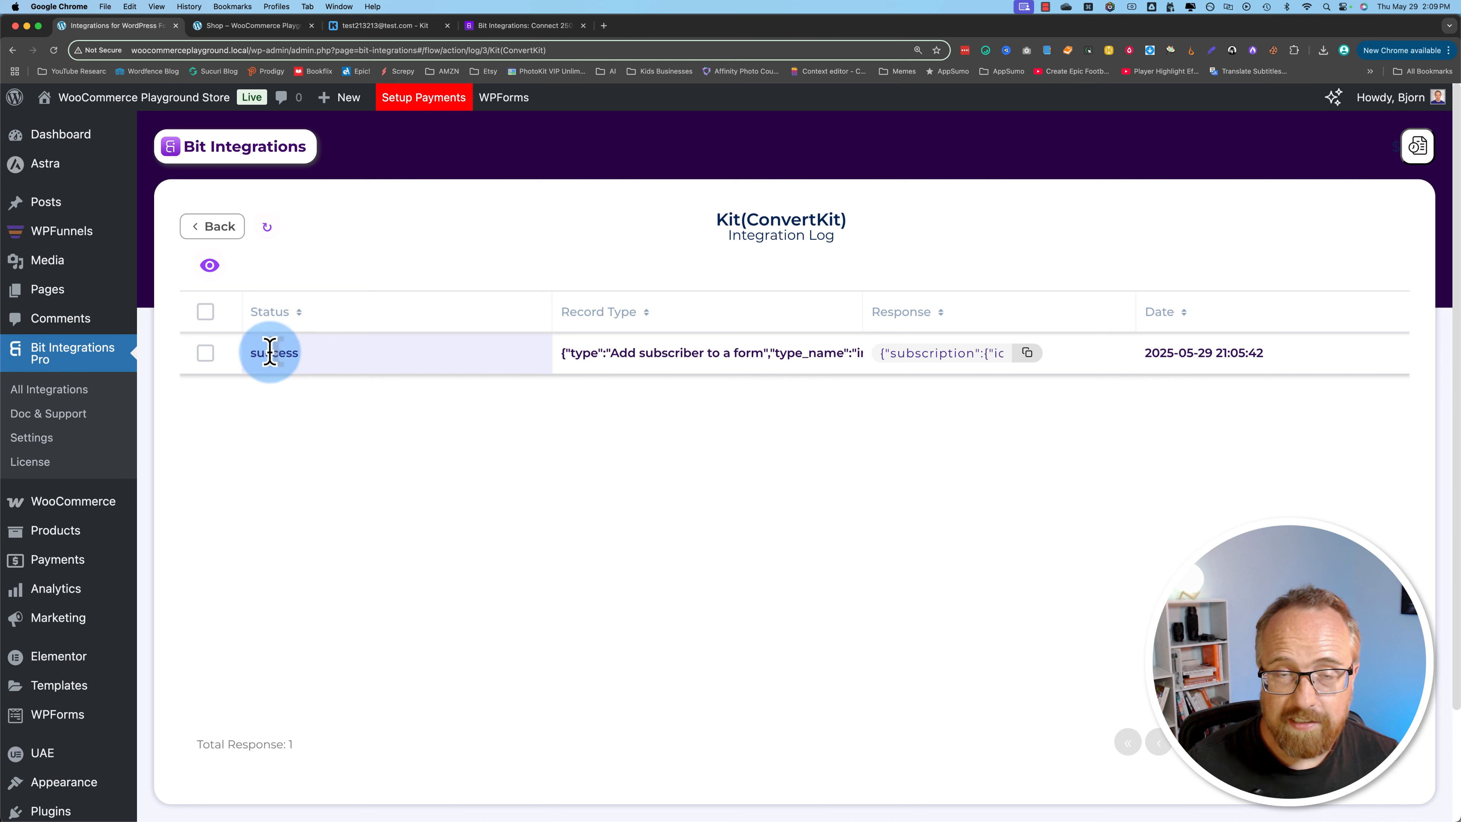
left_click(216, 236)
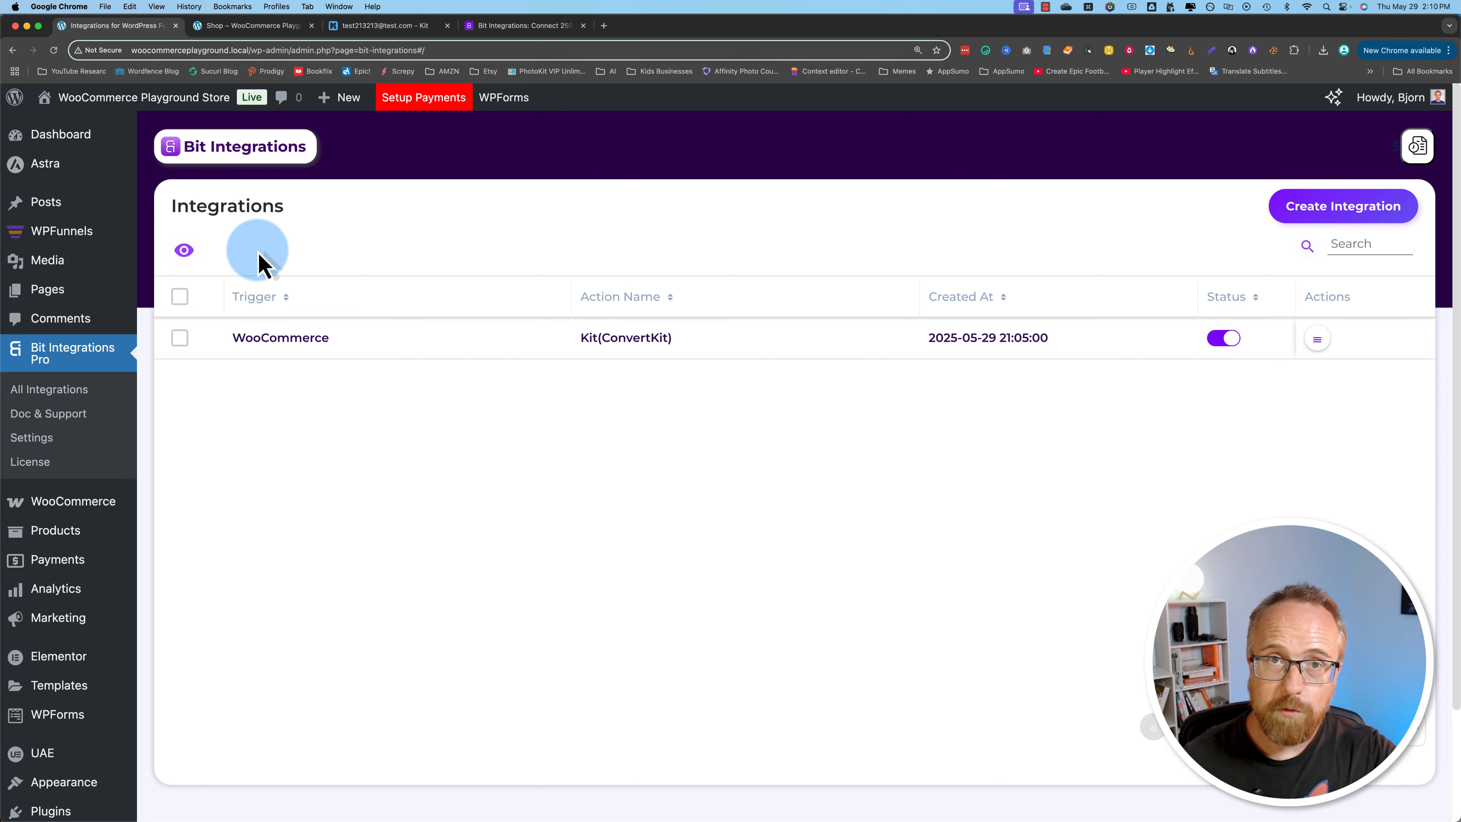
Step: Open the Yoga Instructor Pro Gutenberg funnel in WPFunnels and nudge its Landing step into line with the Checkout step
key("super+bracketleft")
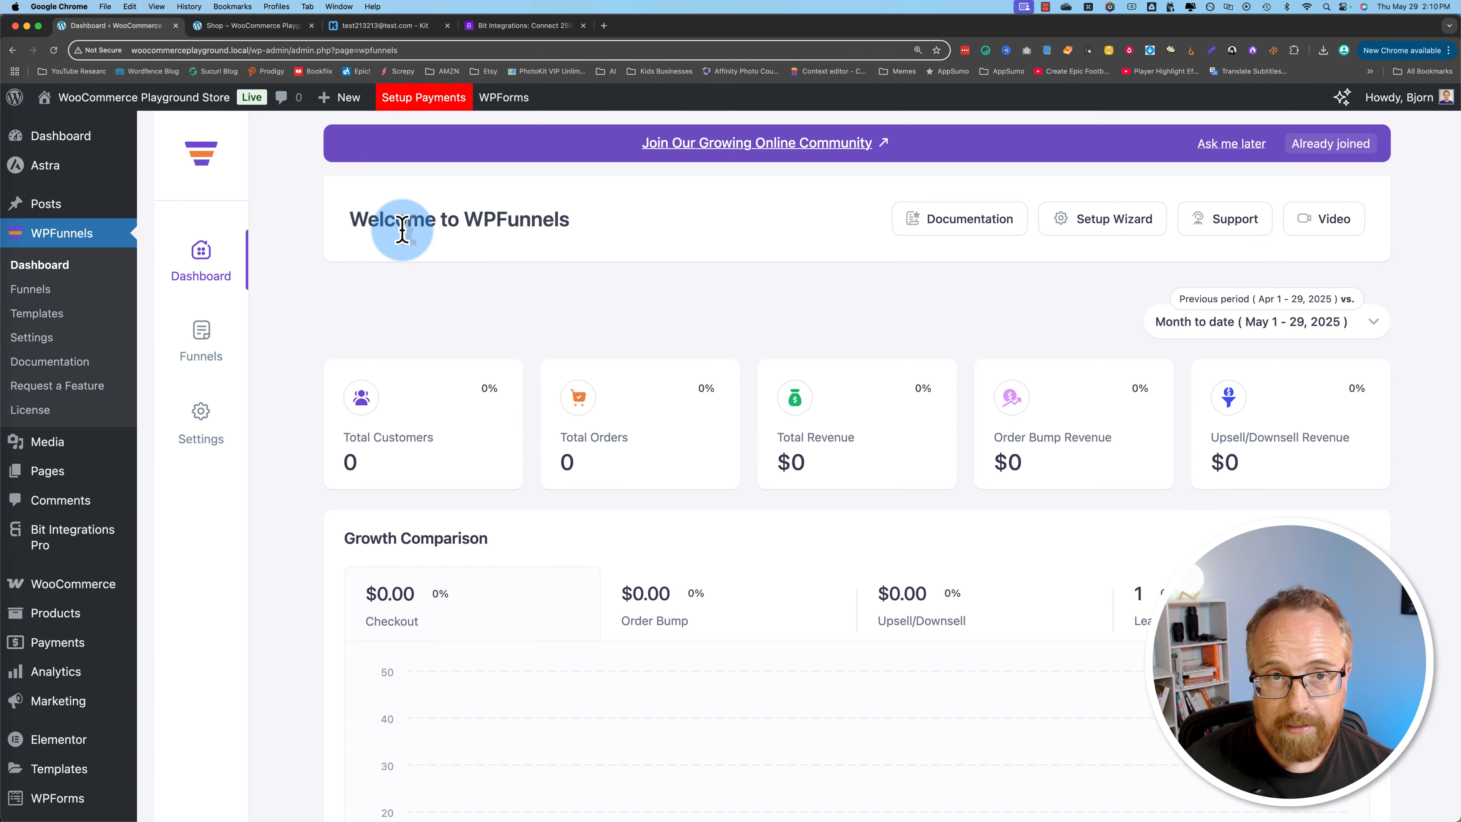
left_click(211, 329)
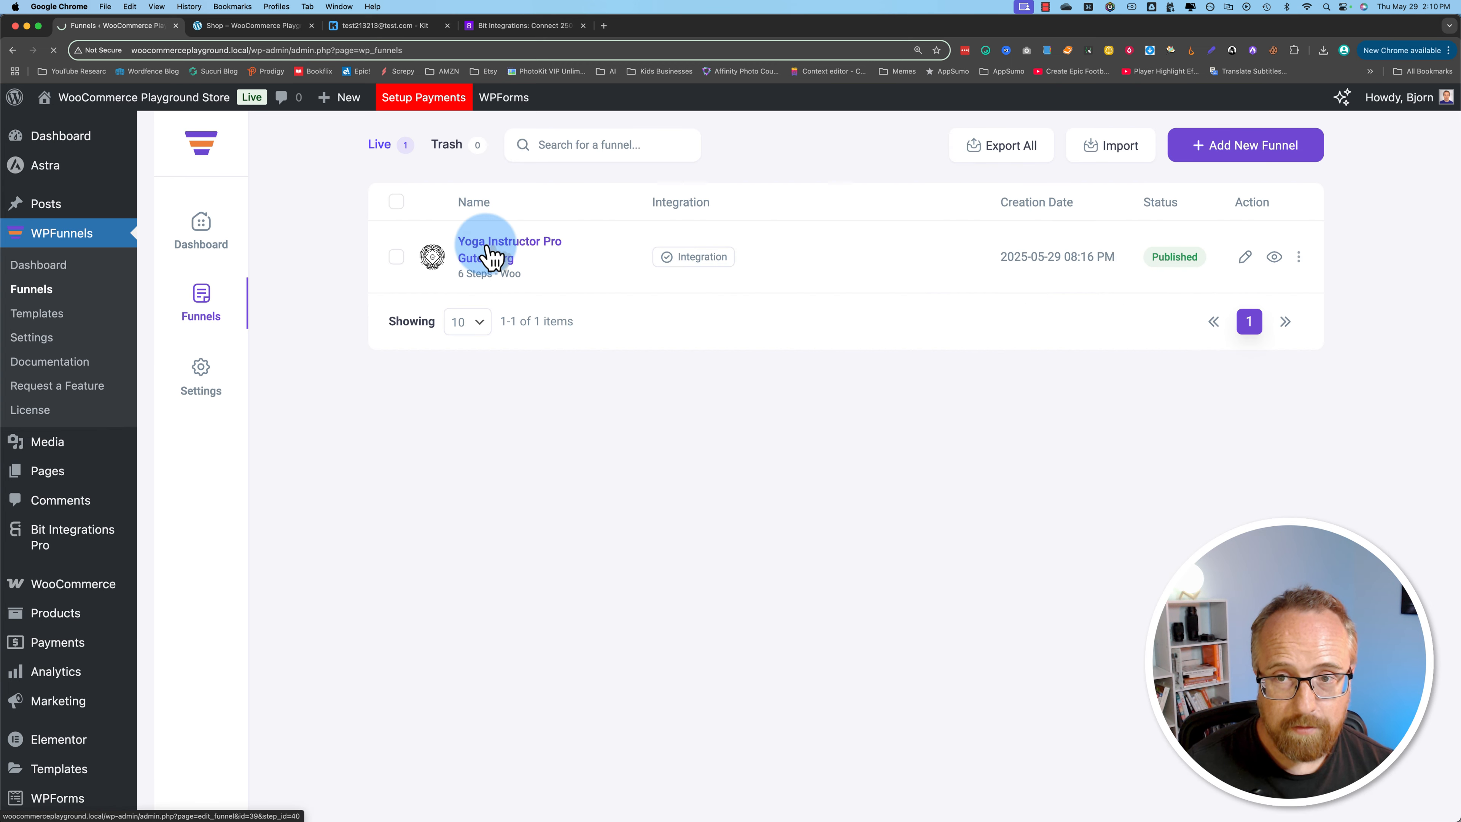
left_click(488, 251)
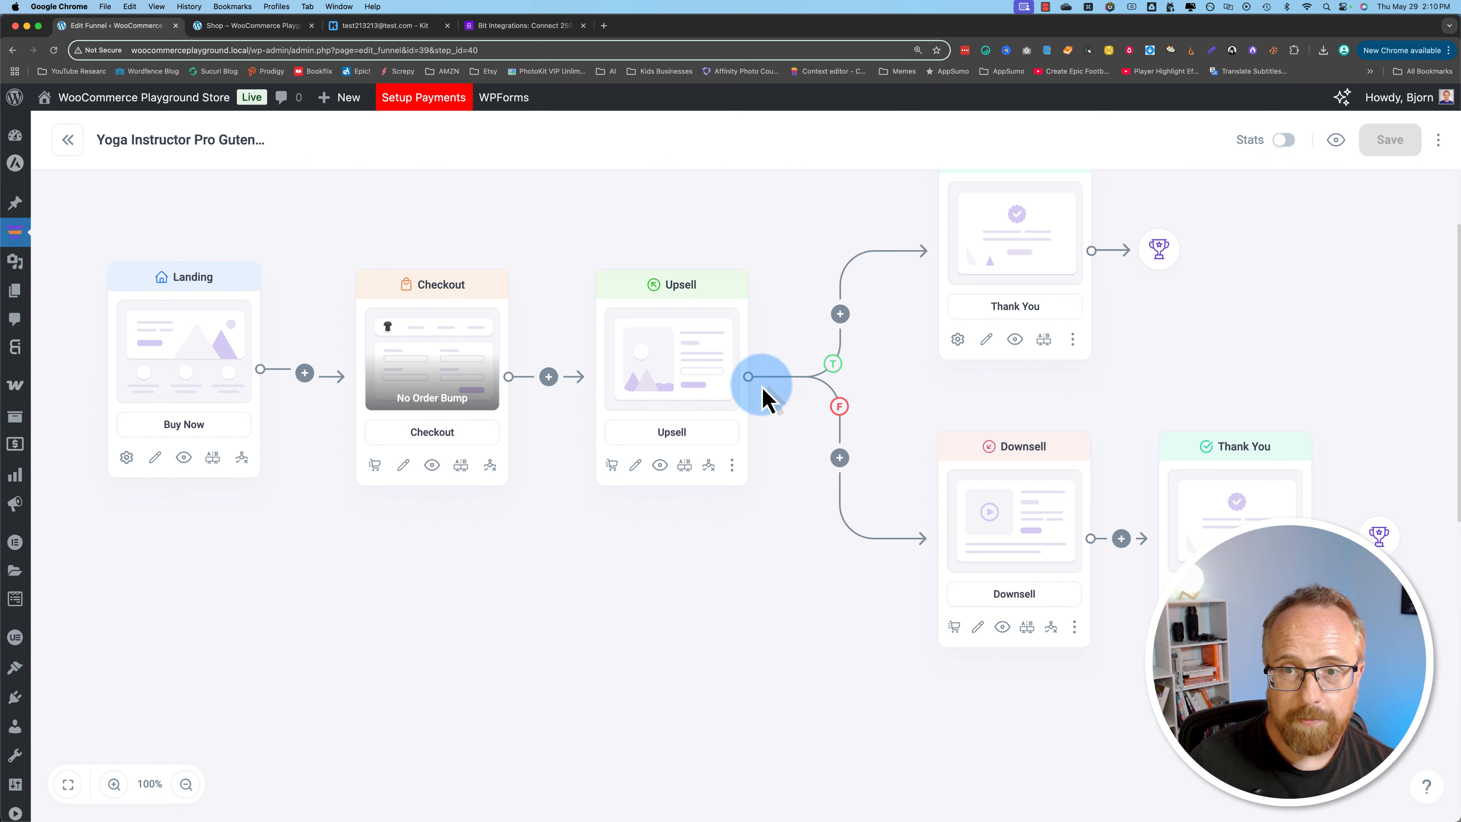
scroll(927, 374, "up", 1)
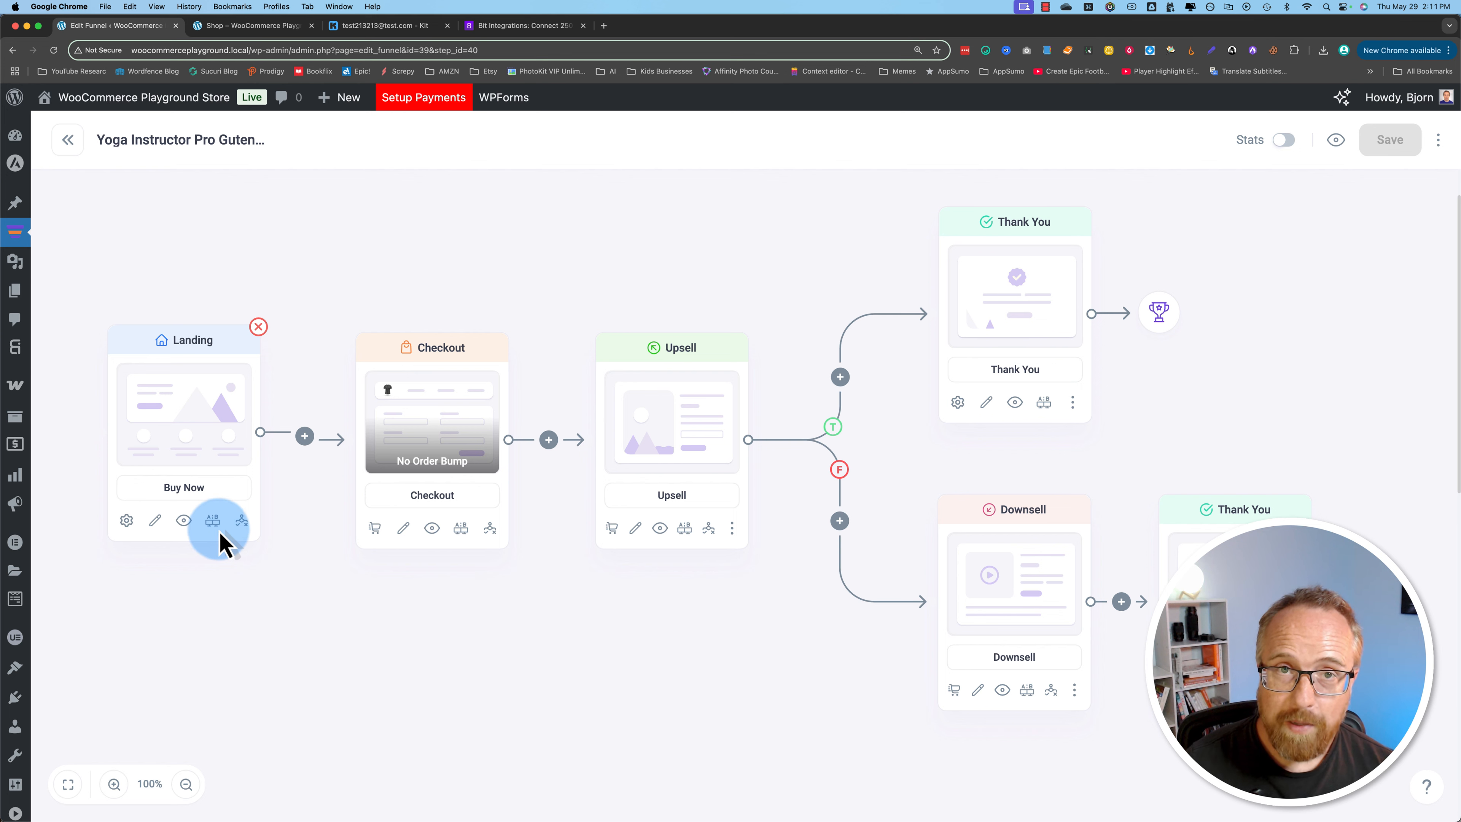
left_click_drag(202, 467, 199, 475)
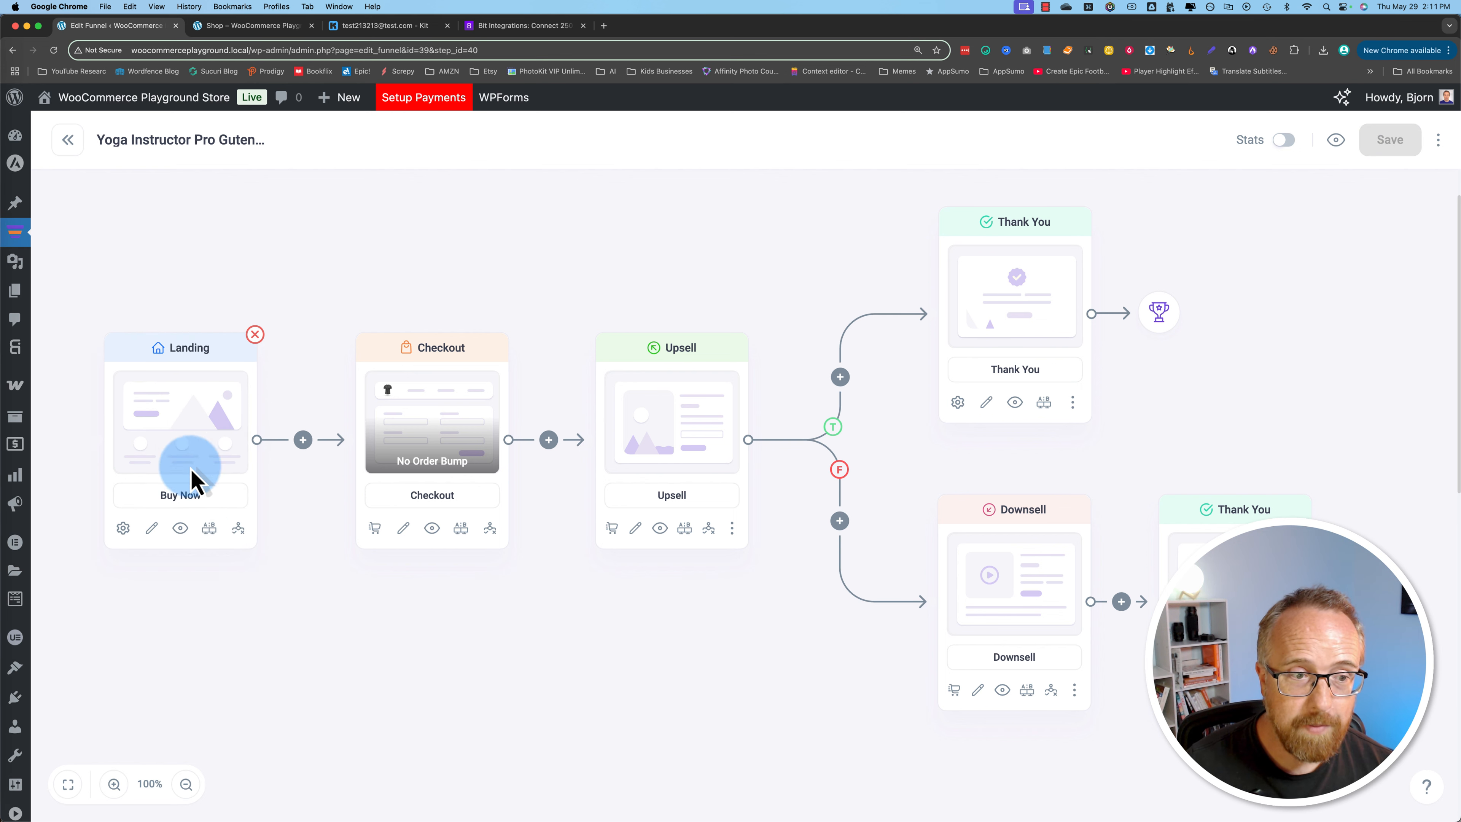
Step: Preview the funnel's Landing step and fill in the name and email address in its subscribe form
left_click(182, 530)
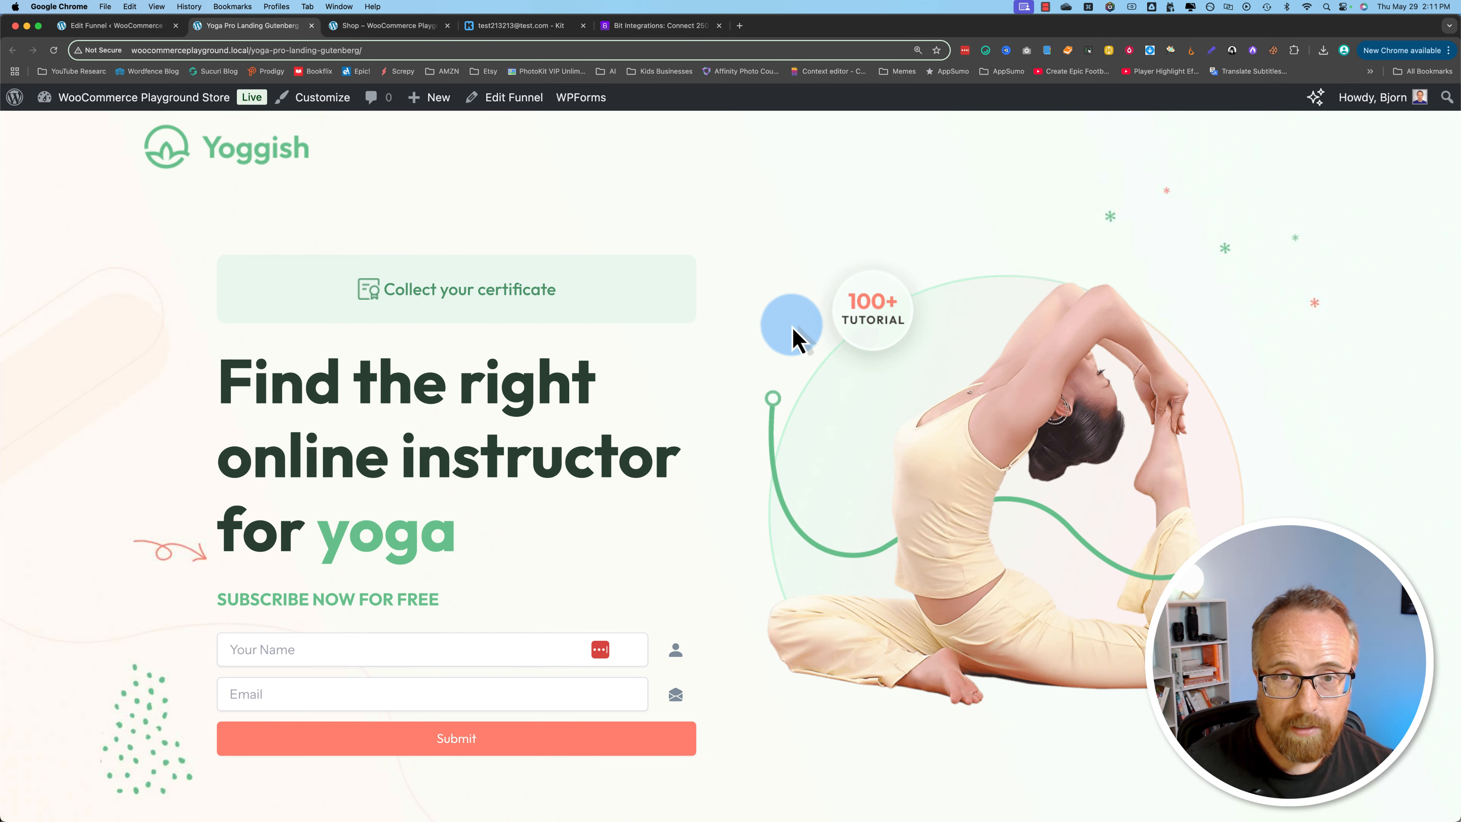
scroll(173, 554, "down", 3)
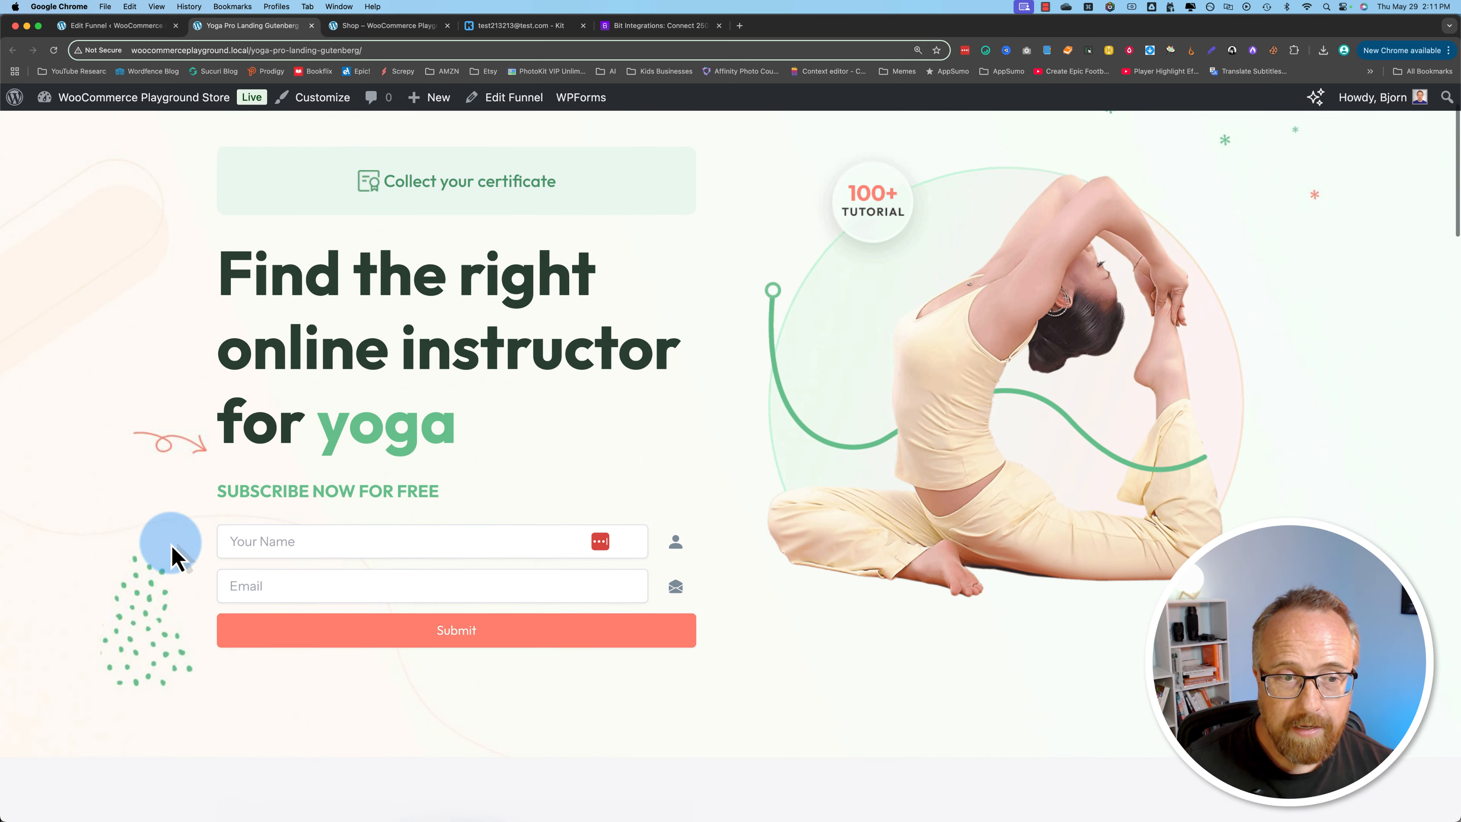
scroll(173, 555, "down", 4)
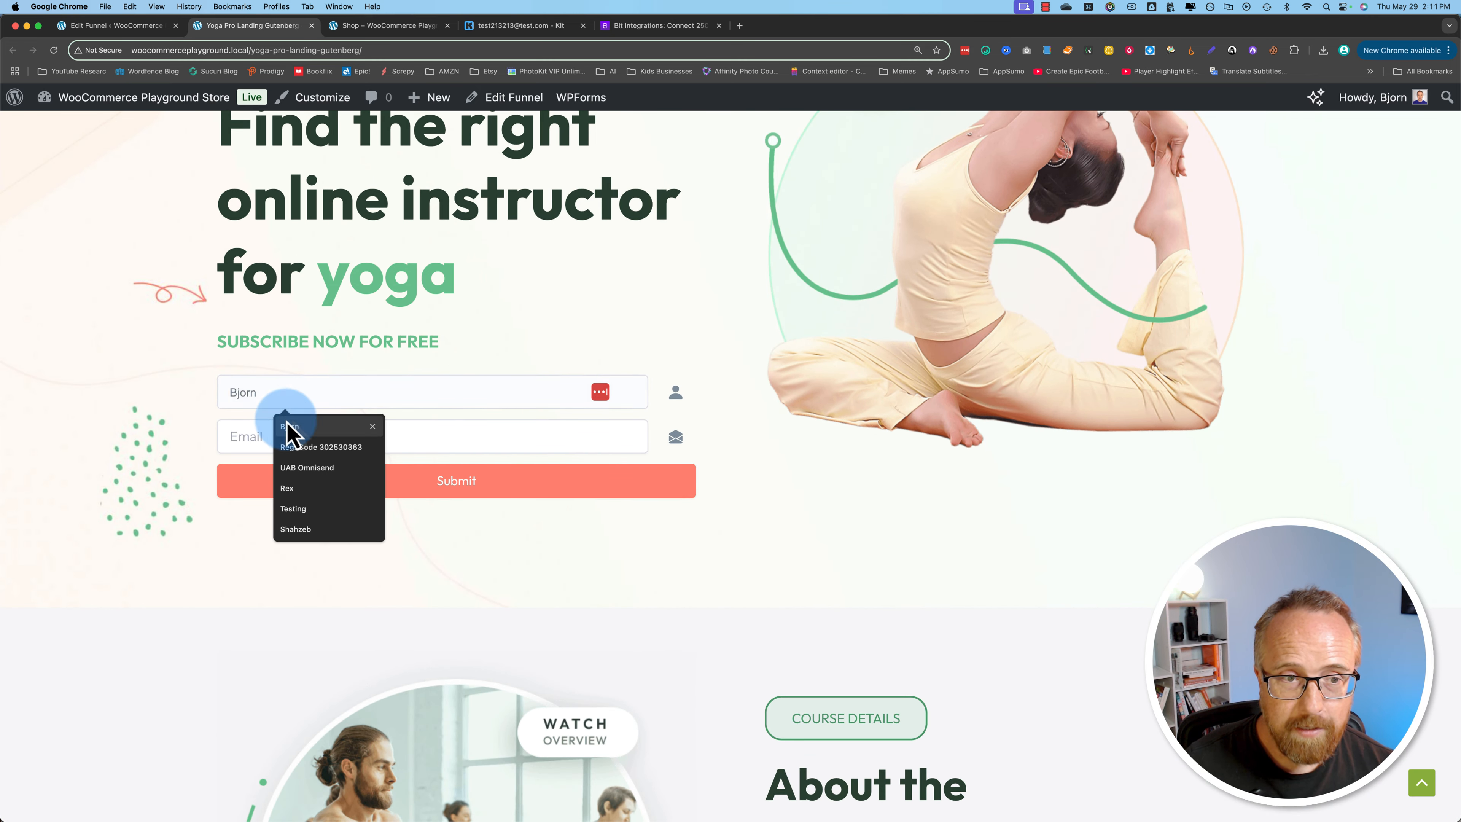
left_click(288, 426)
left_click(267, 437)
left_click(304, 472)
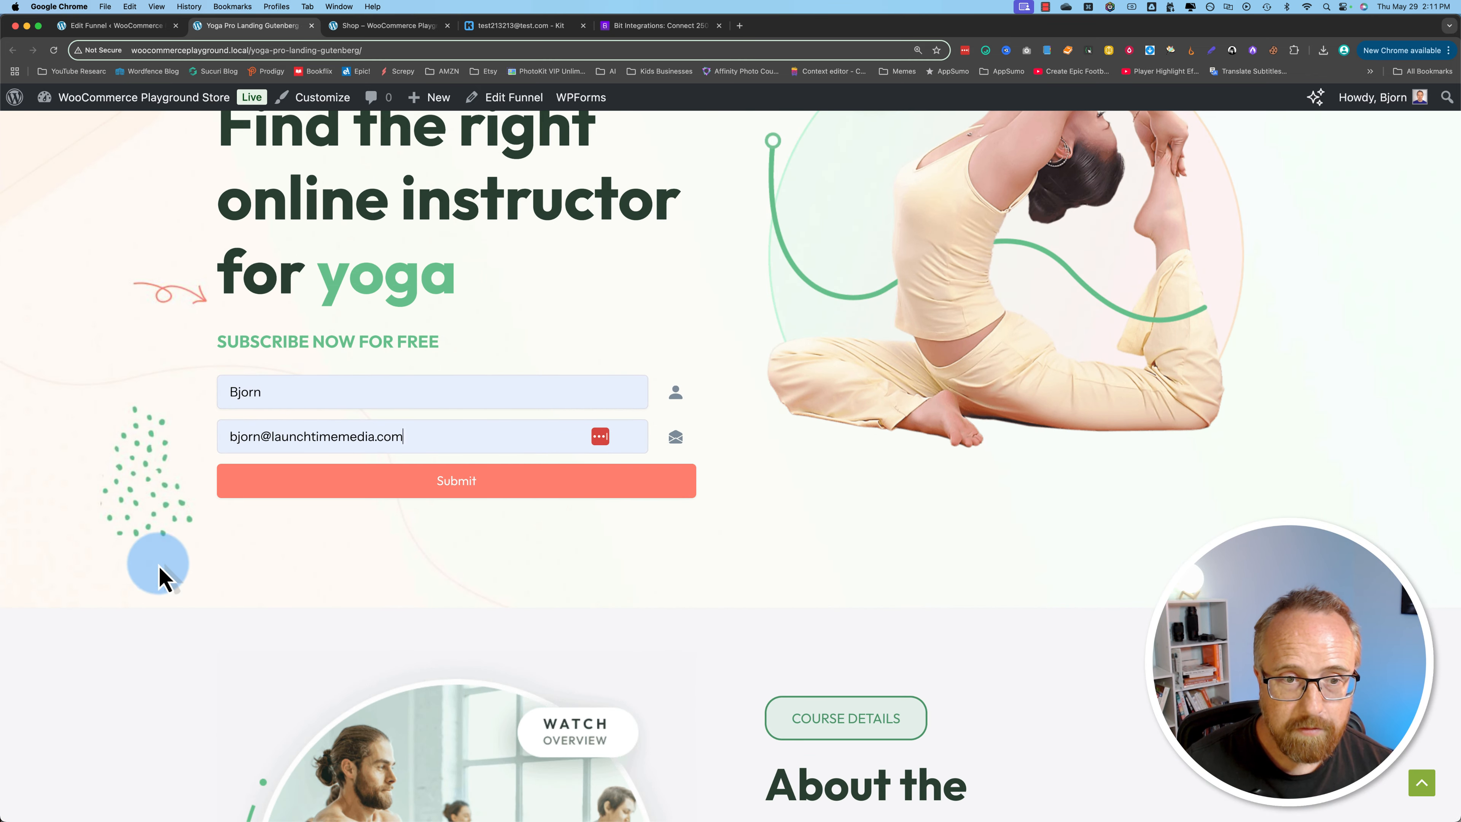
Step: Look over the rest of the yoga landing page and submit the completed subscribe form
scroll(156, 604, "down", 10)
scroll(145, 606, "down", 15)
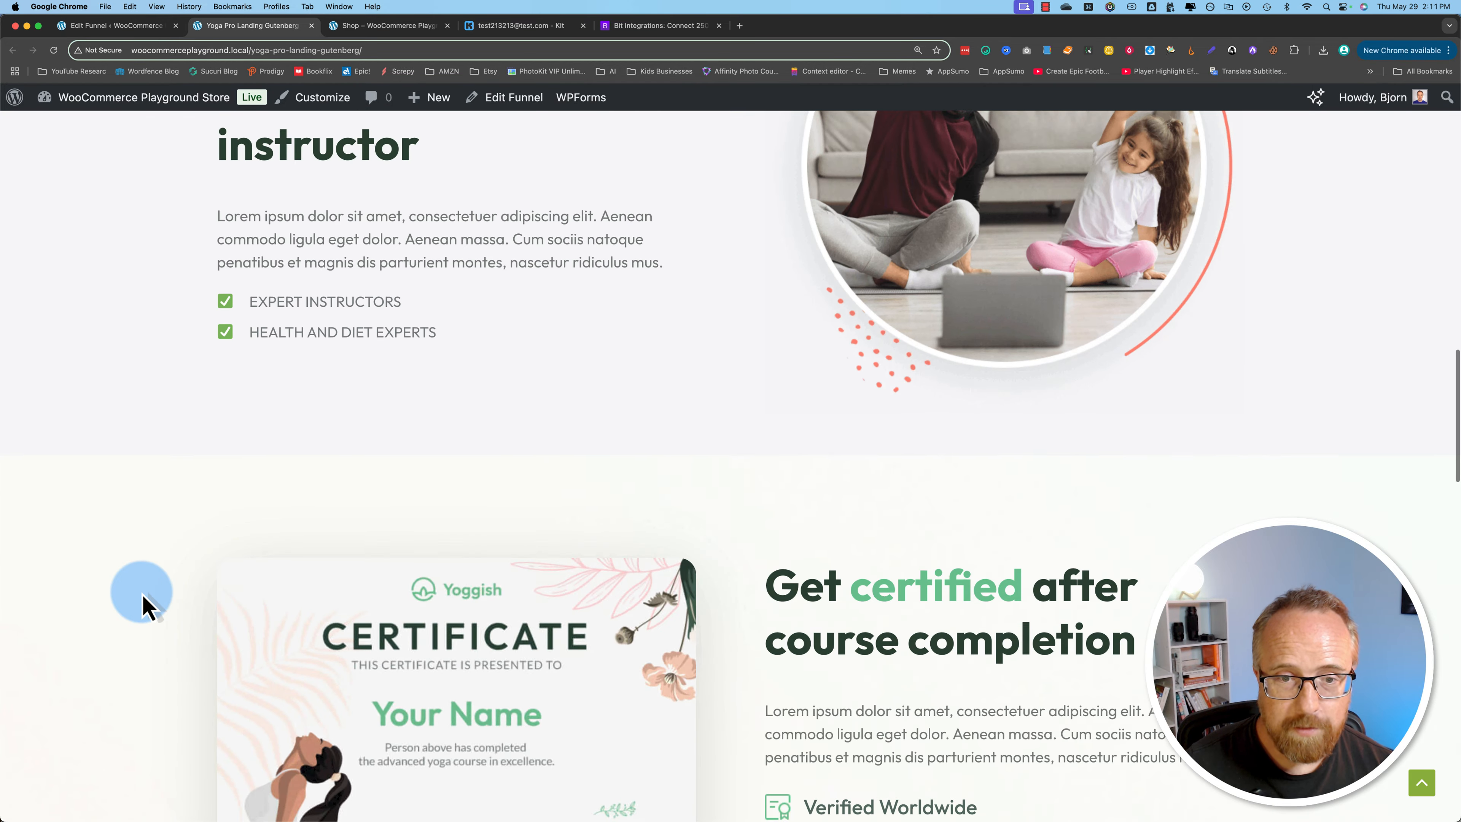
scroll(145, 606, "up", 15)
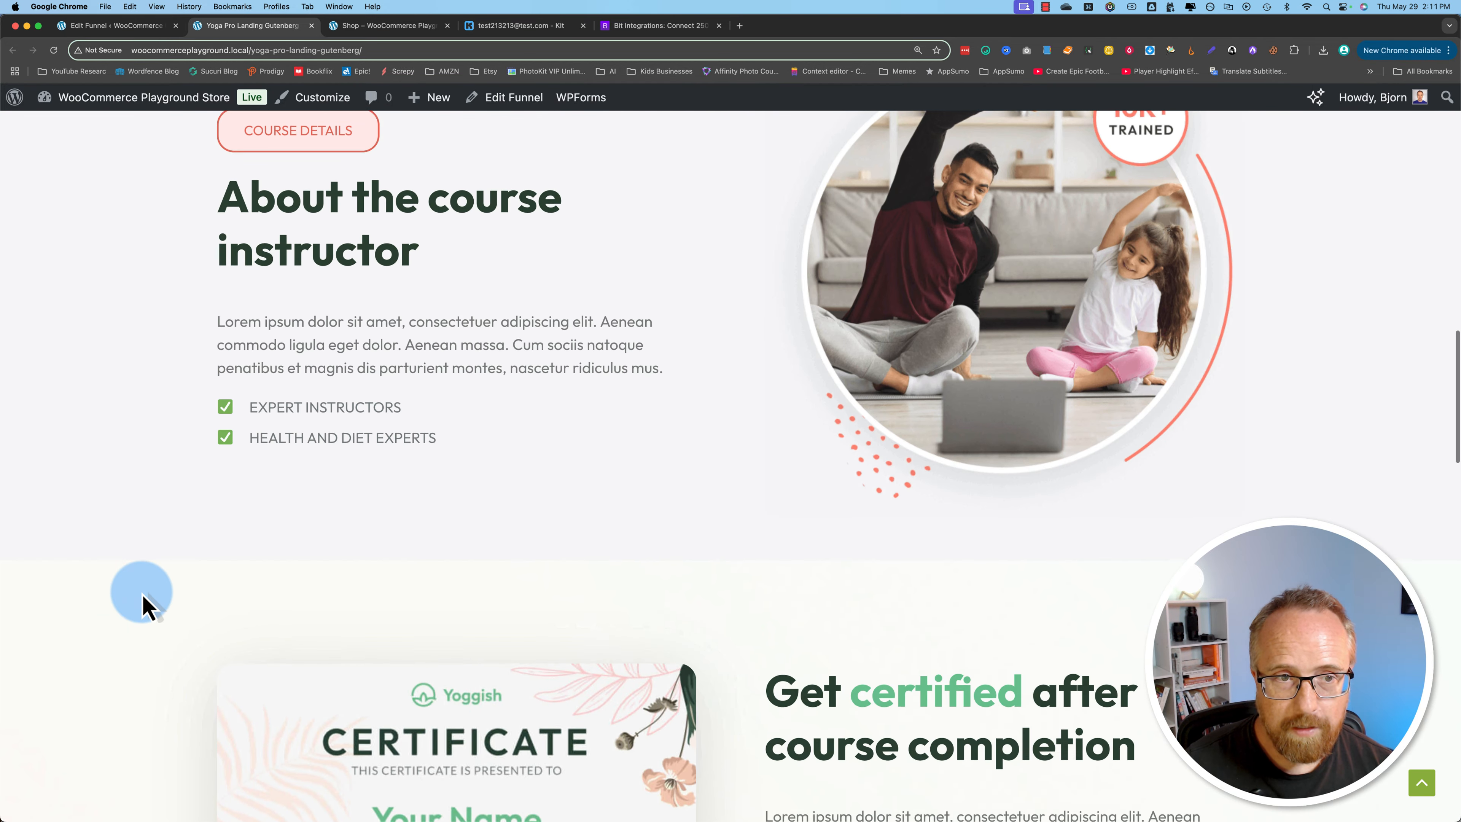
scroll(145, 606, "up", 5)
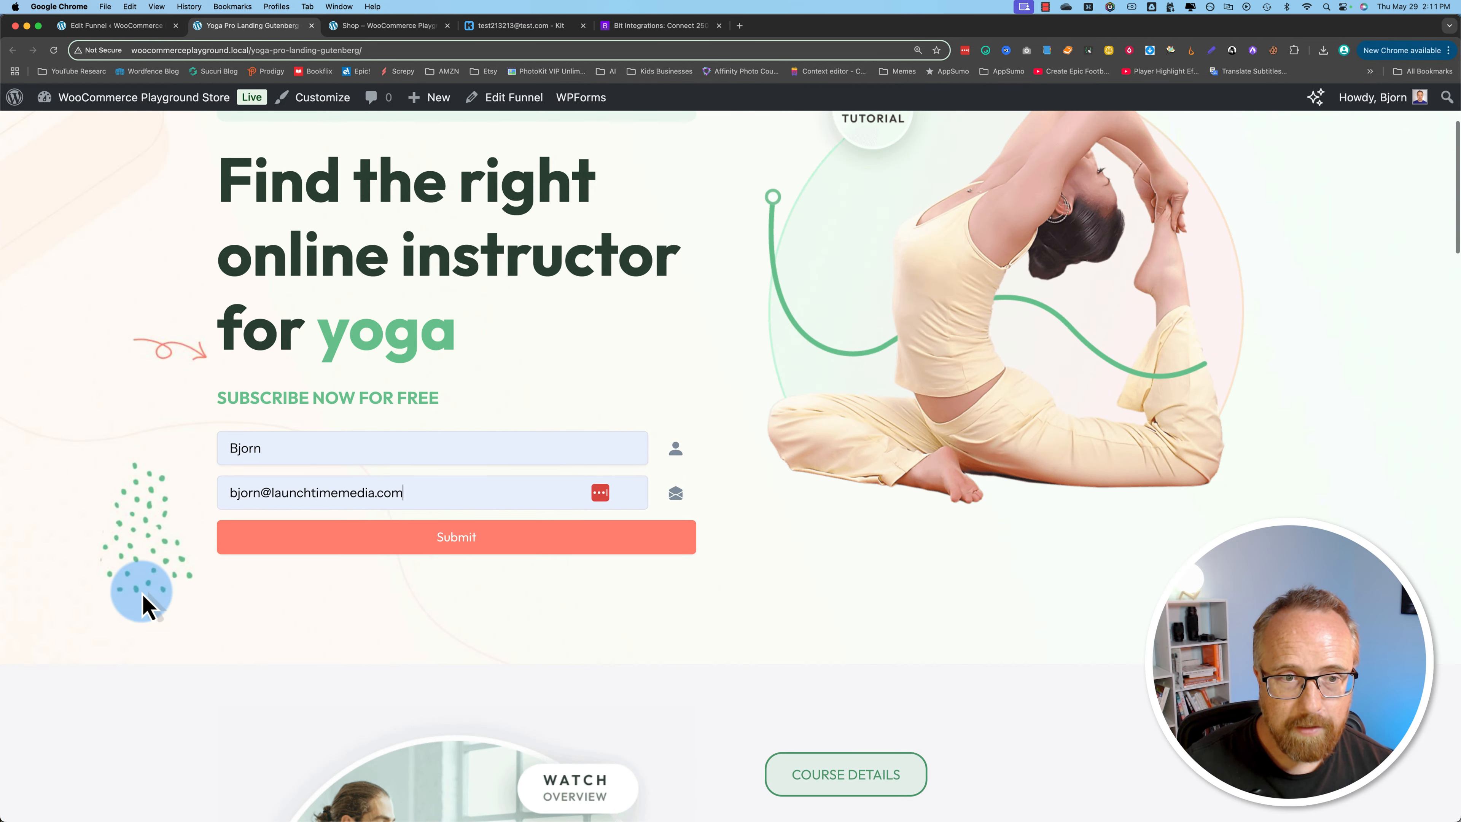
left_click(479, 538)
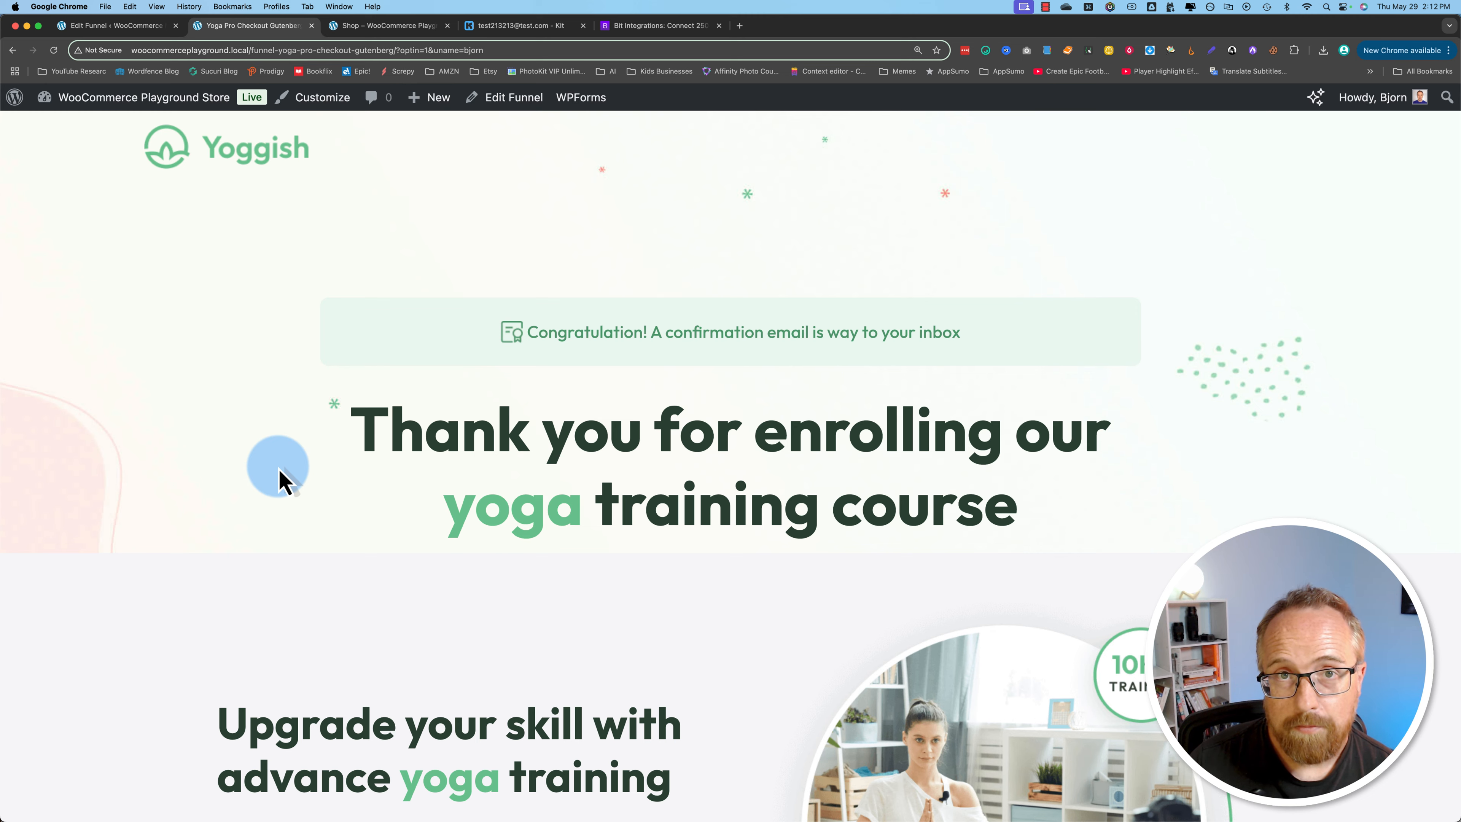
Step: Review the prefilled billing details on the funnel's checkout page and place the cash-on-delivery order for 15 Group Yoga Sessions
scroll(280, 472, "down", 10)
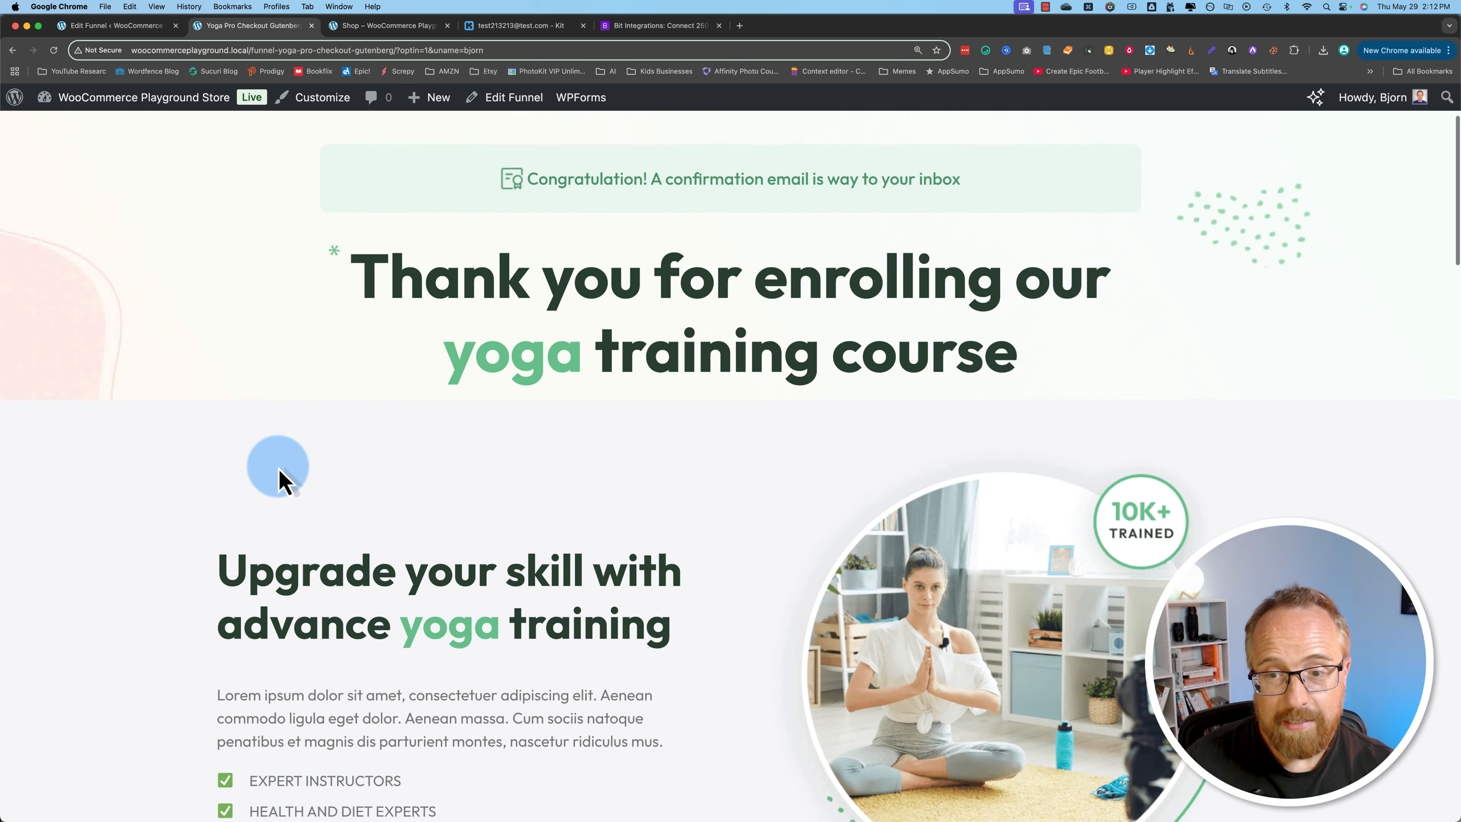
scroll(277, 466, "down", 10)
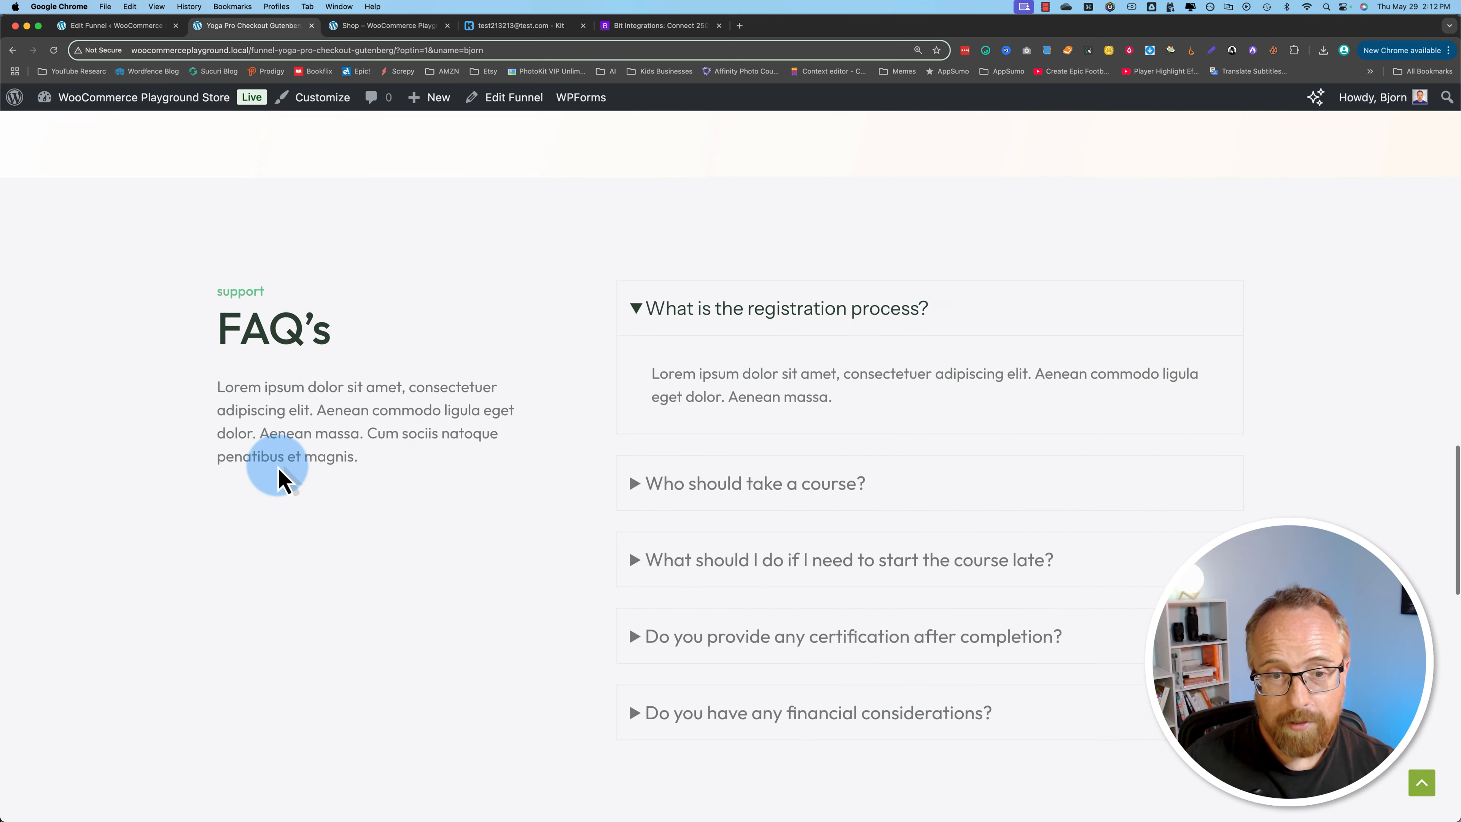
scroll(164, 340, "down", 8)
scroll(164, 340, "down", 6)
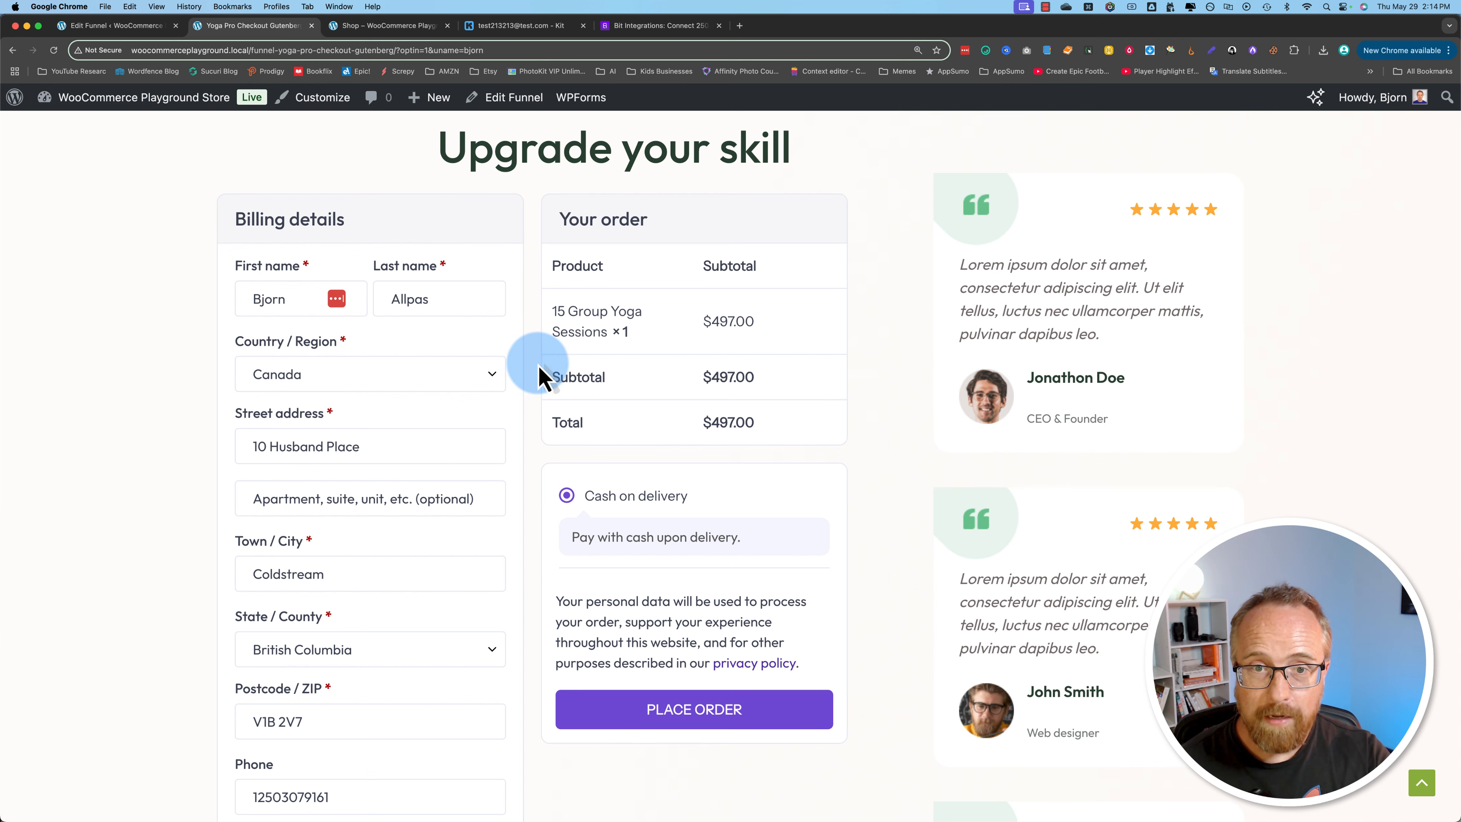
scroll(806, 621, "down", 3)
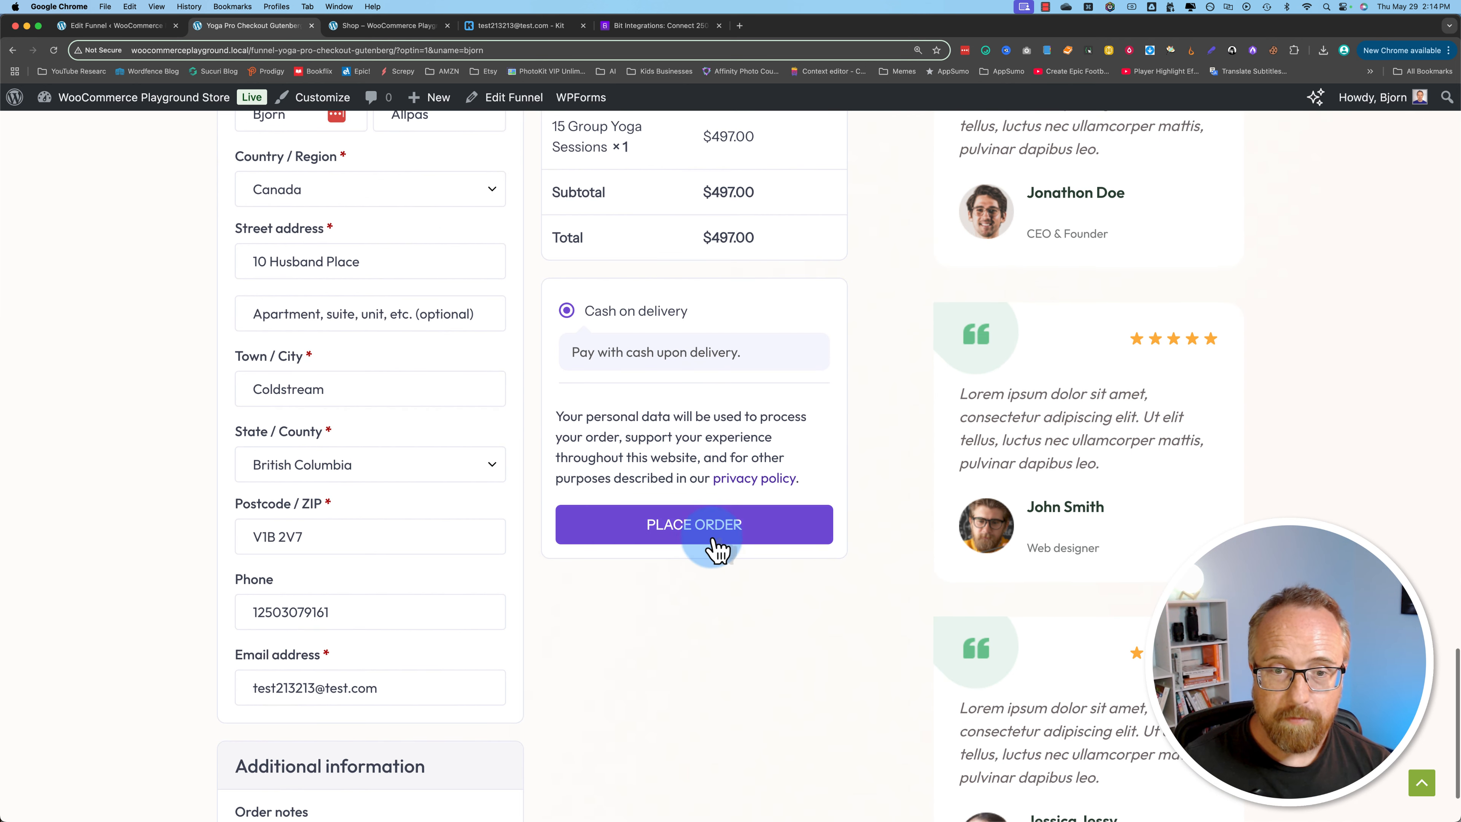
left_click(709, 541)
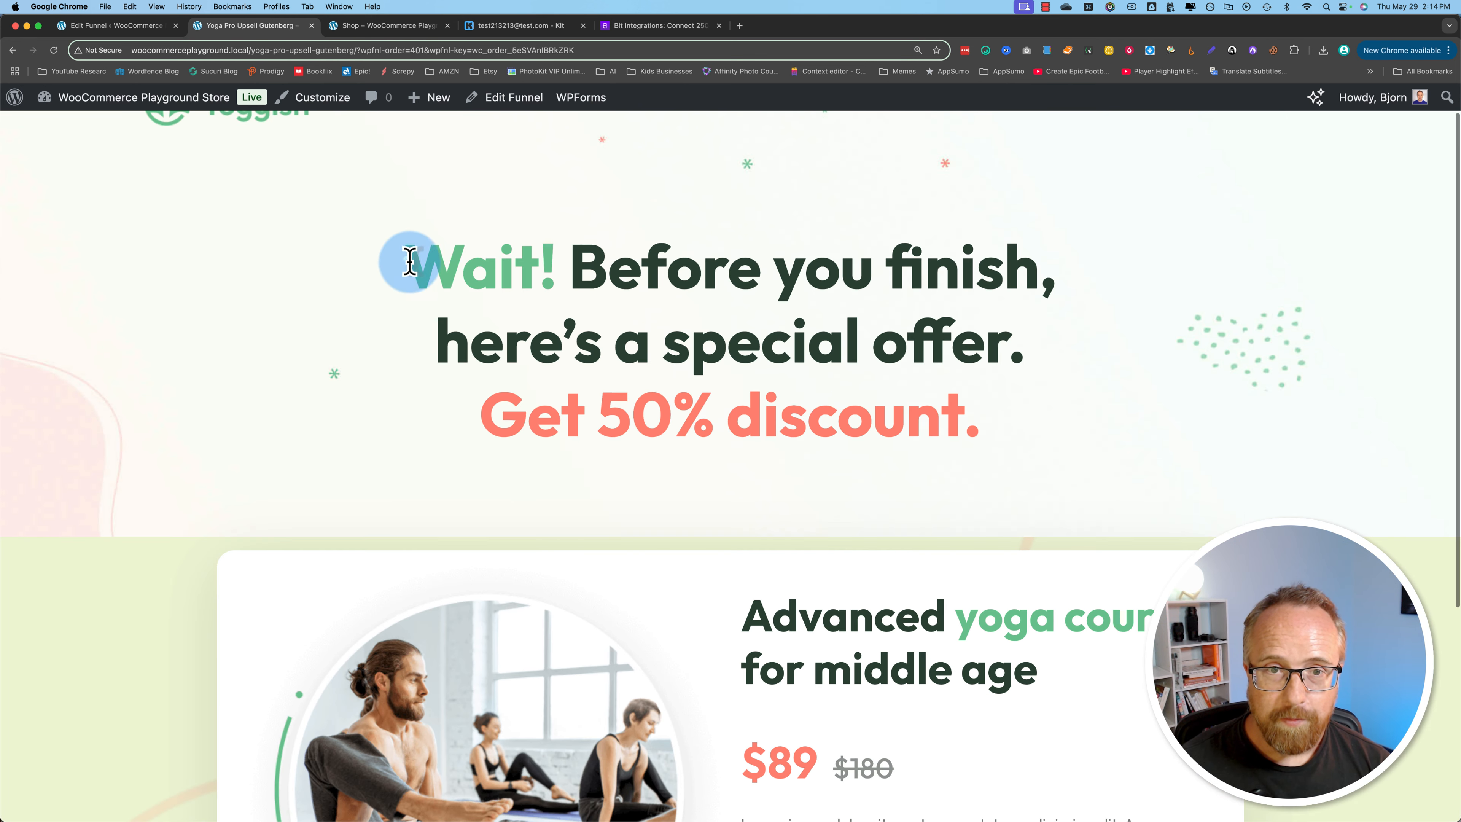
Step: Examine the upsell page's discount offer and pricing, comparing the page with the Upsell step in the funnel map
left_click_drag(407, 261, 1179, 449)
left_click(116, 26)
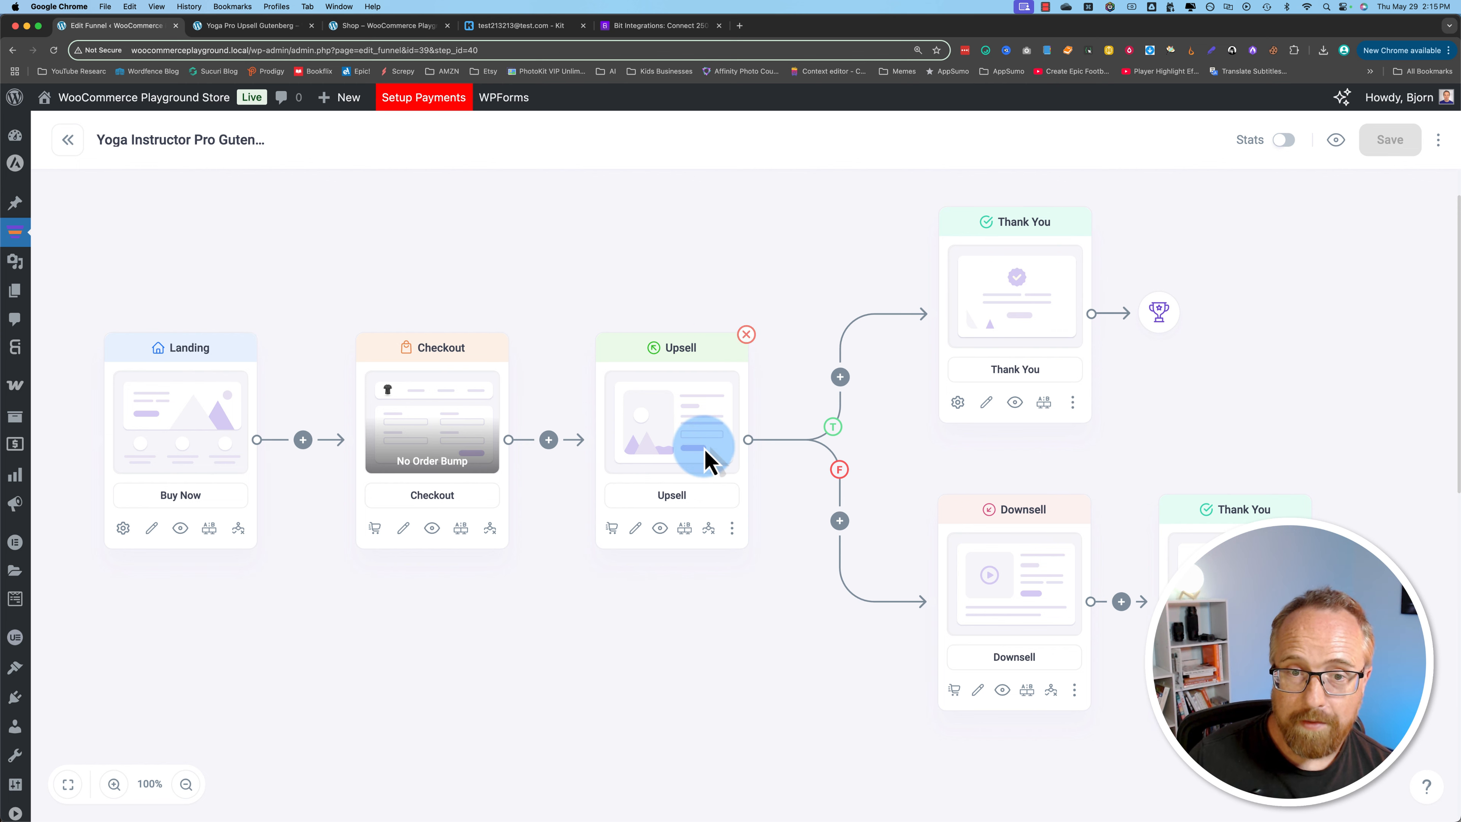
left_click(277, 36)
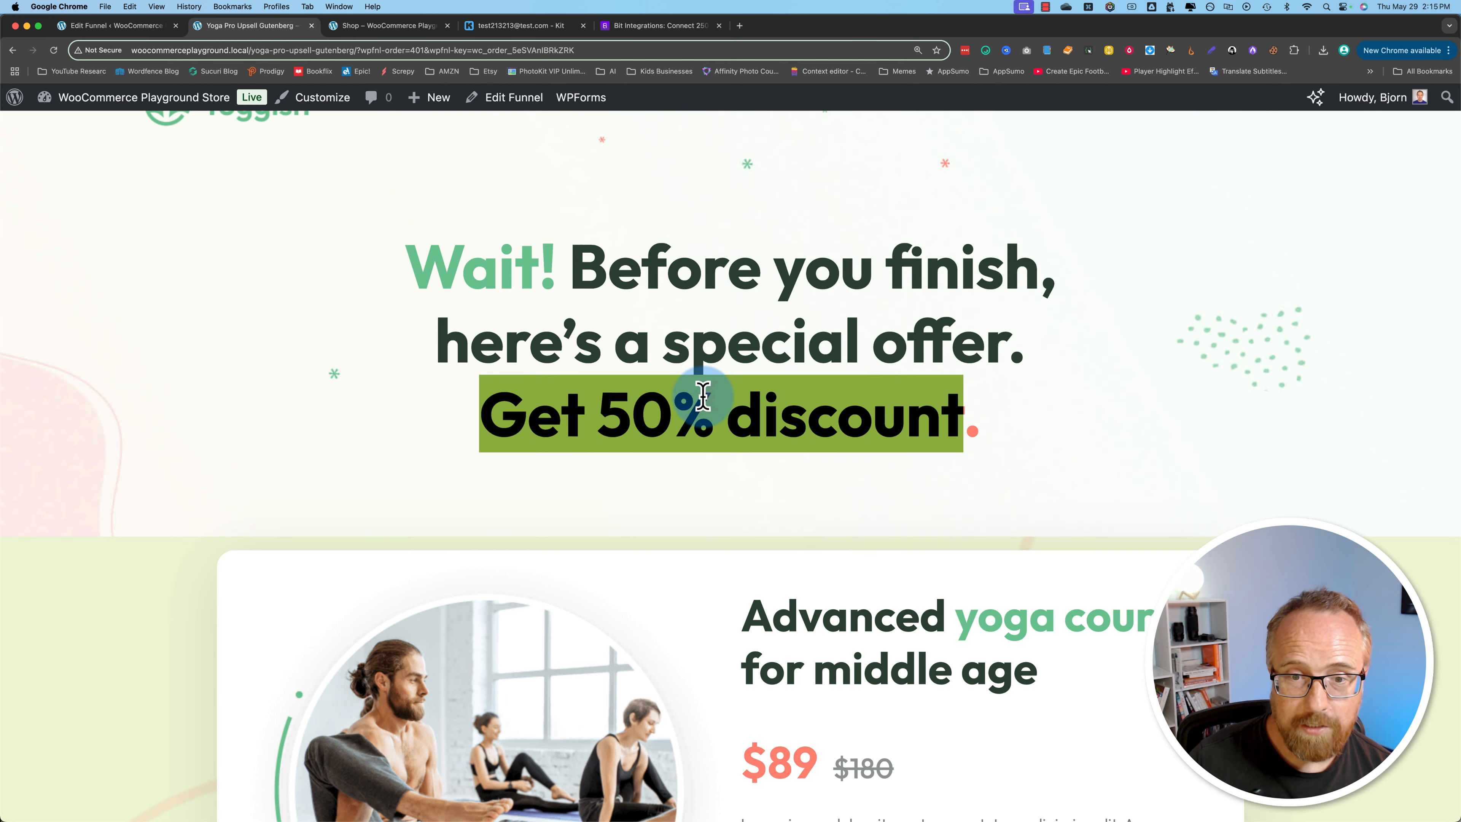
scroll(771, 426, "down", 5)
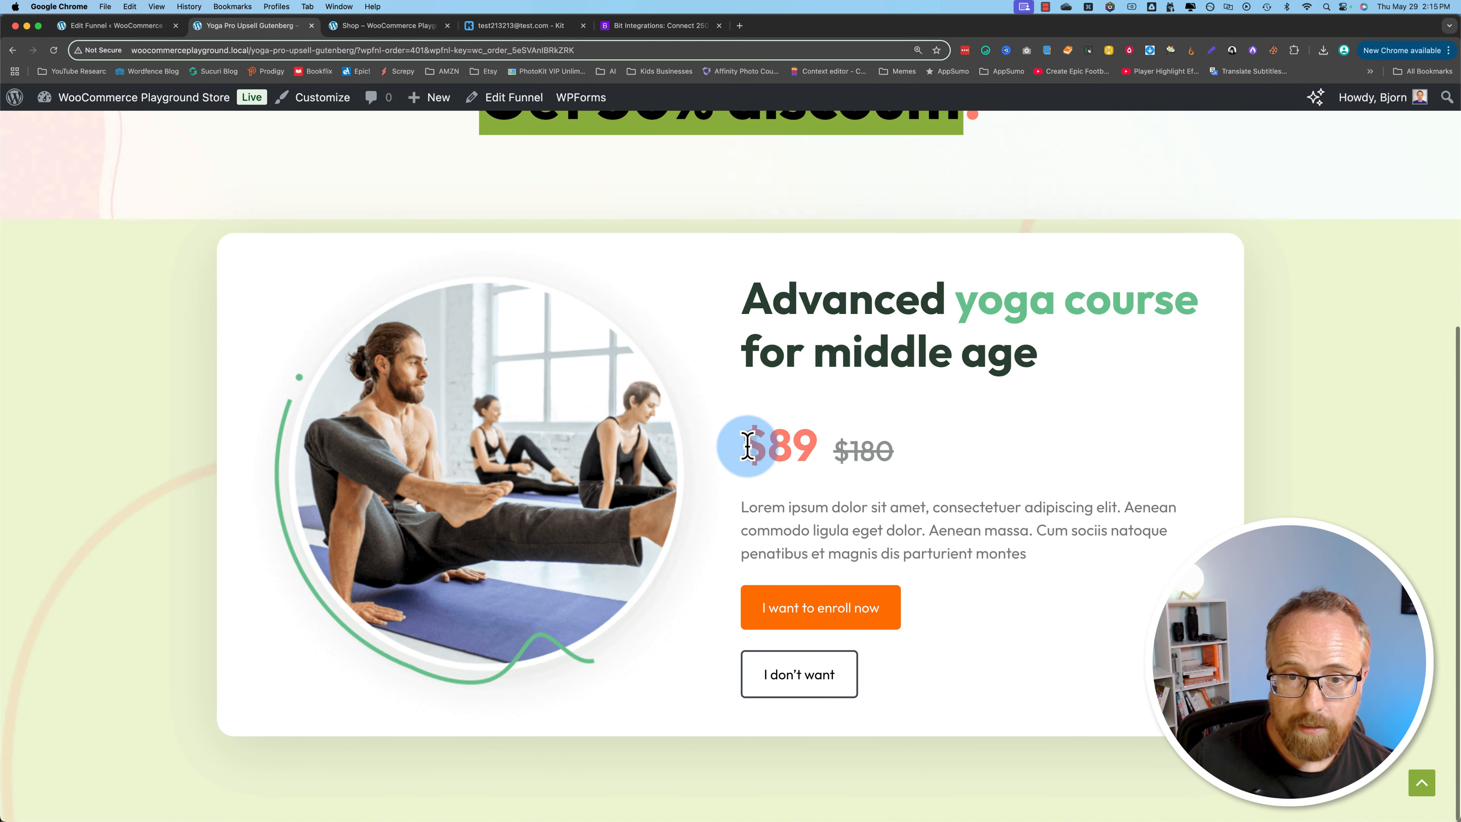
left_click_drag(744, 443, 879, 512)
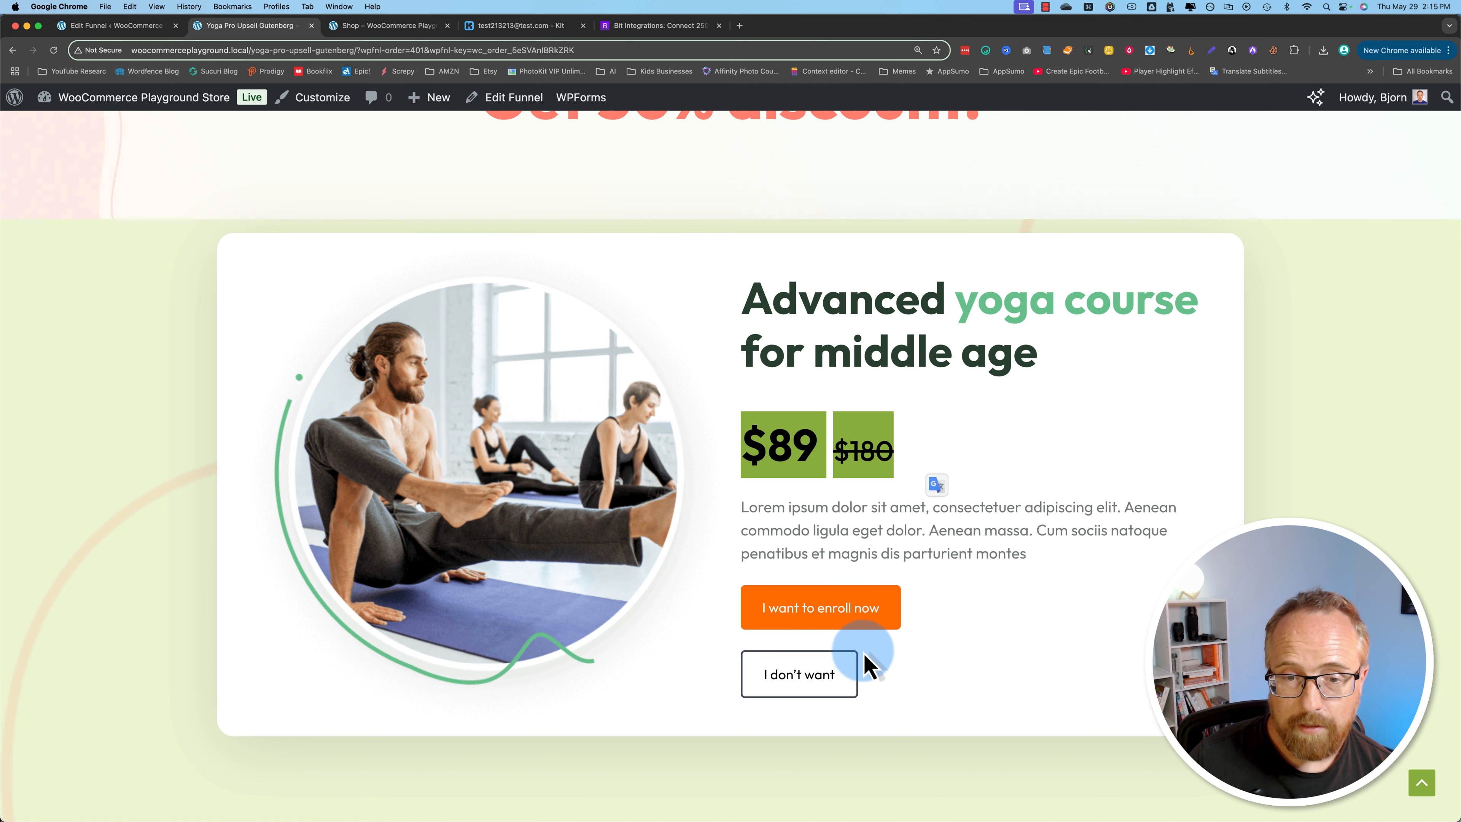
Step: Decline the advanced yoga course upsell and compare the resulting page with the Downsell step in the funnel map
left_click(821, 686)
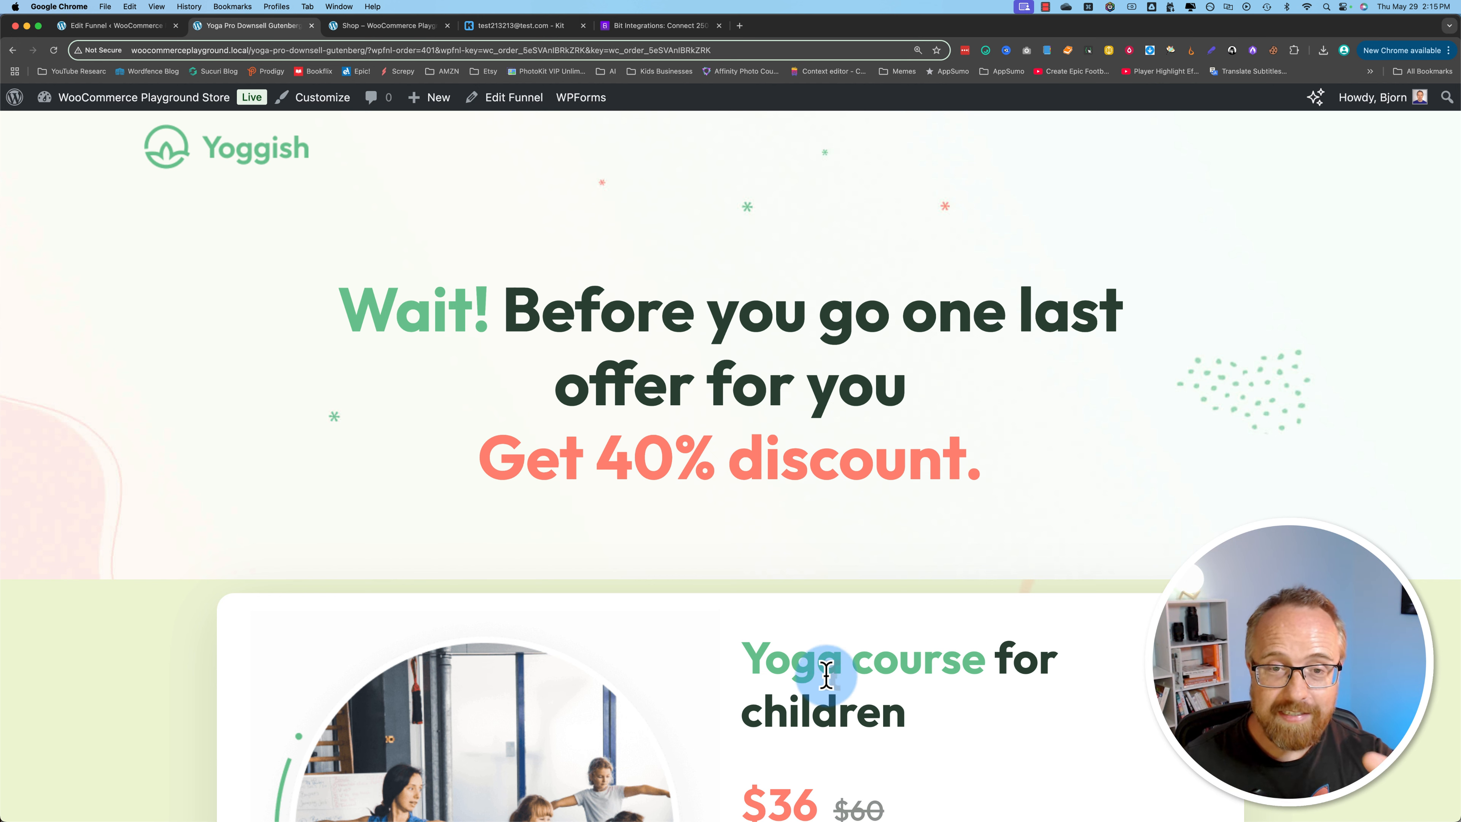
left_click(115, 26)
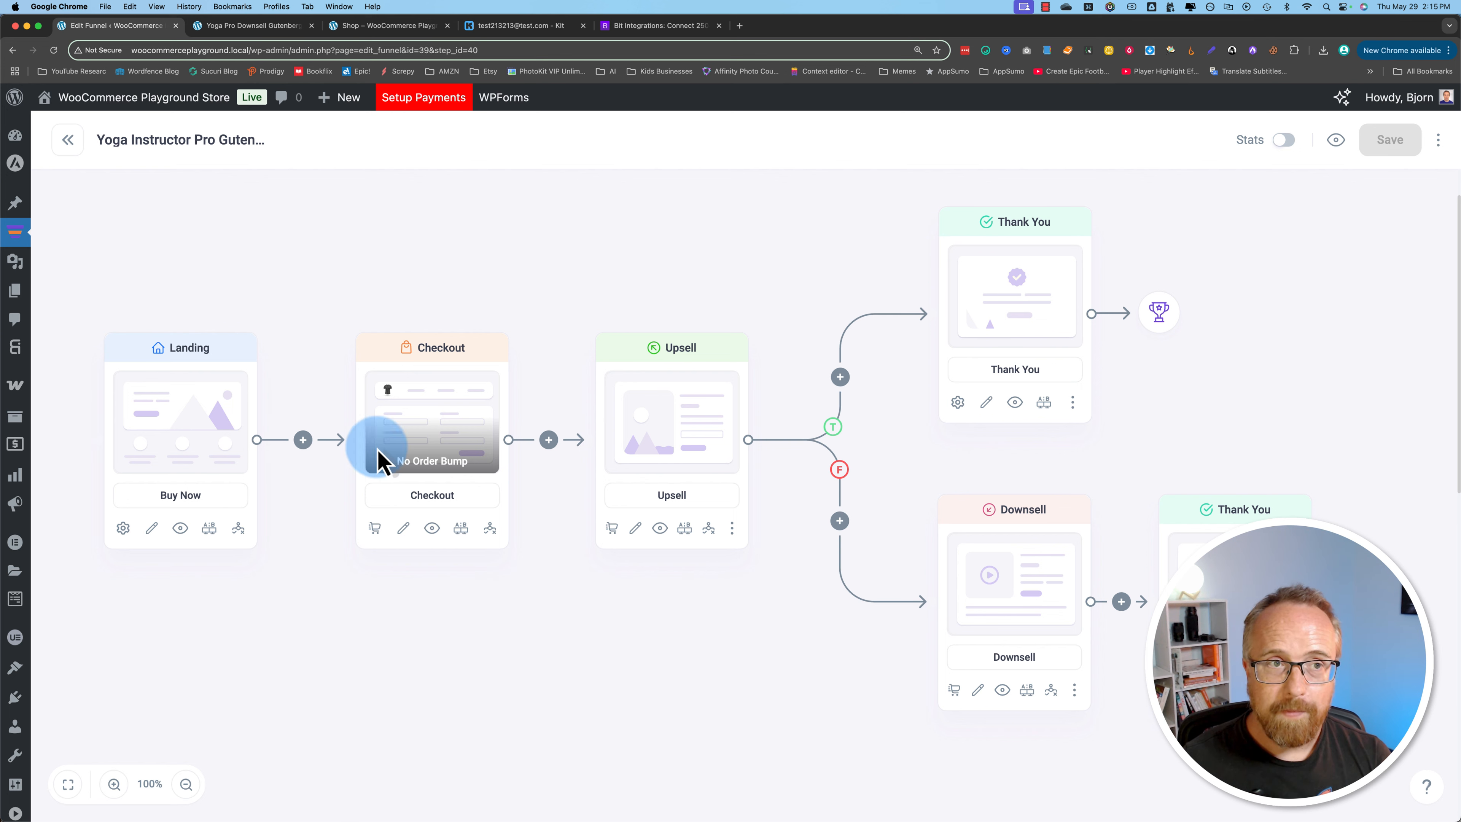
left_click(245, 27)
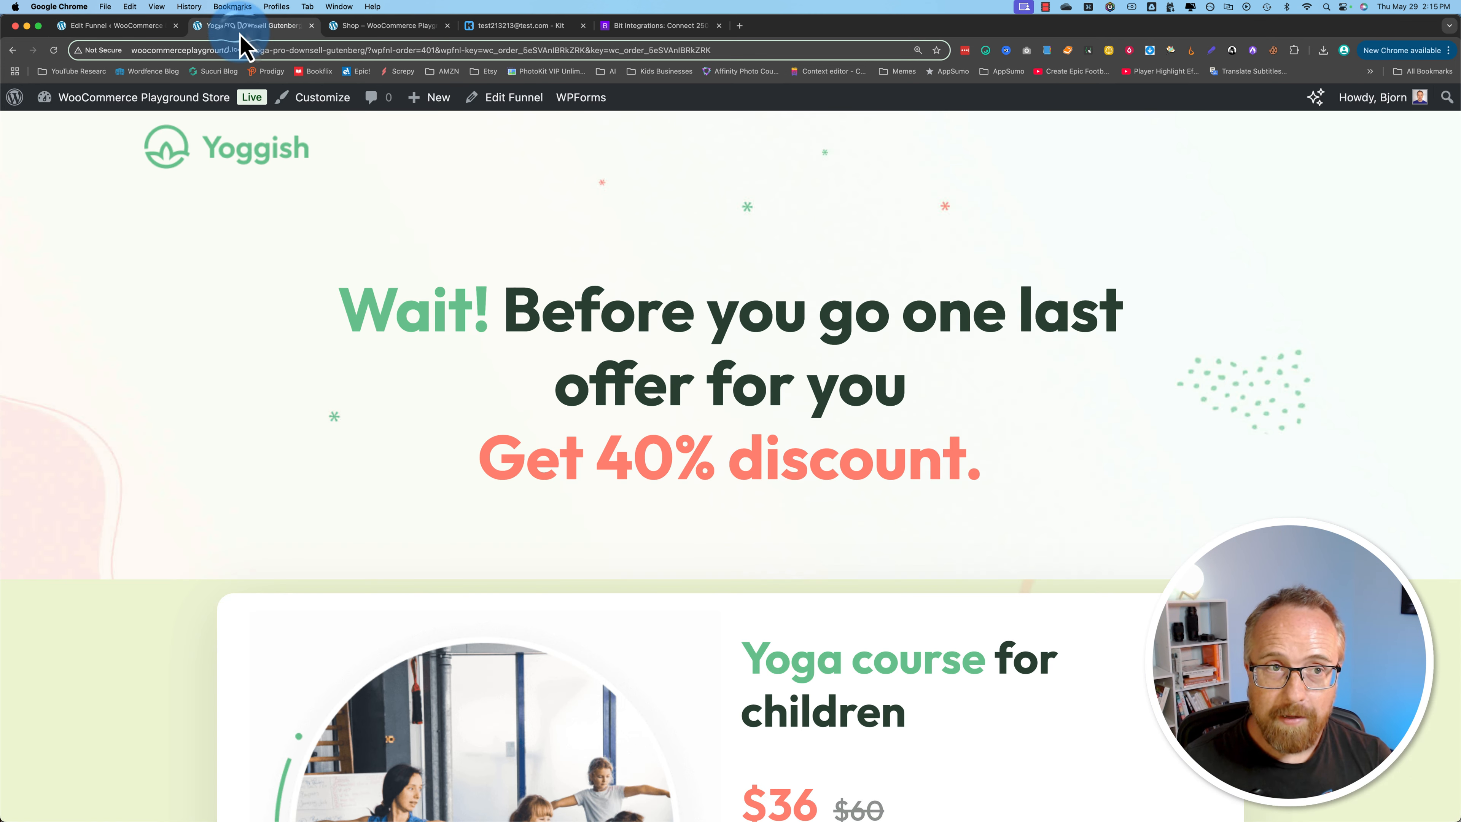
Step: Review the downsell offer for the children's yoga course and accept the enrollment
scroll(379, 564, "down", 5)
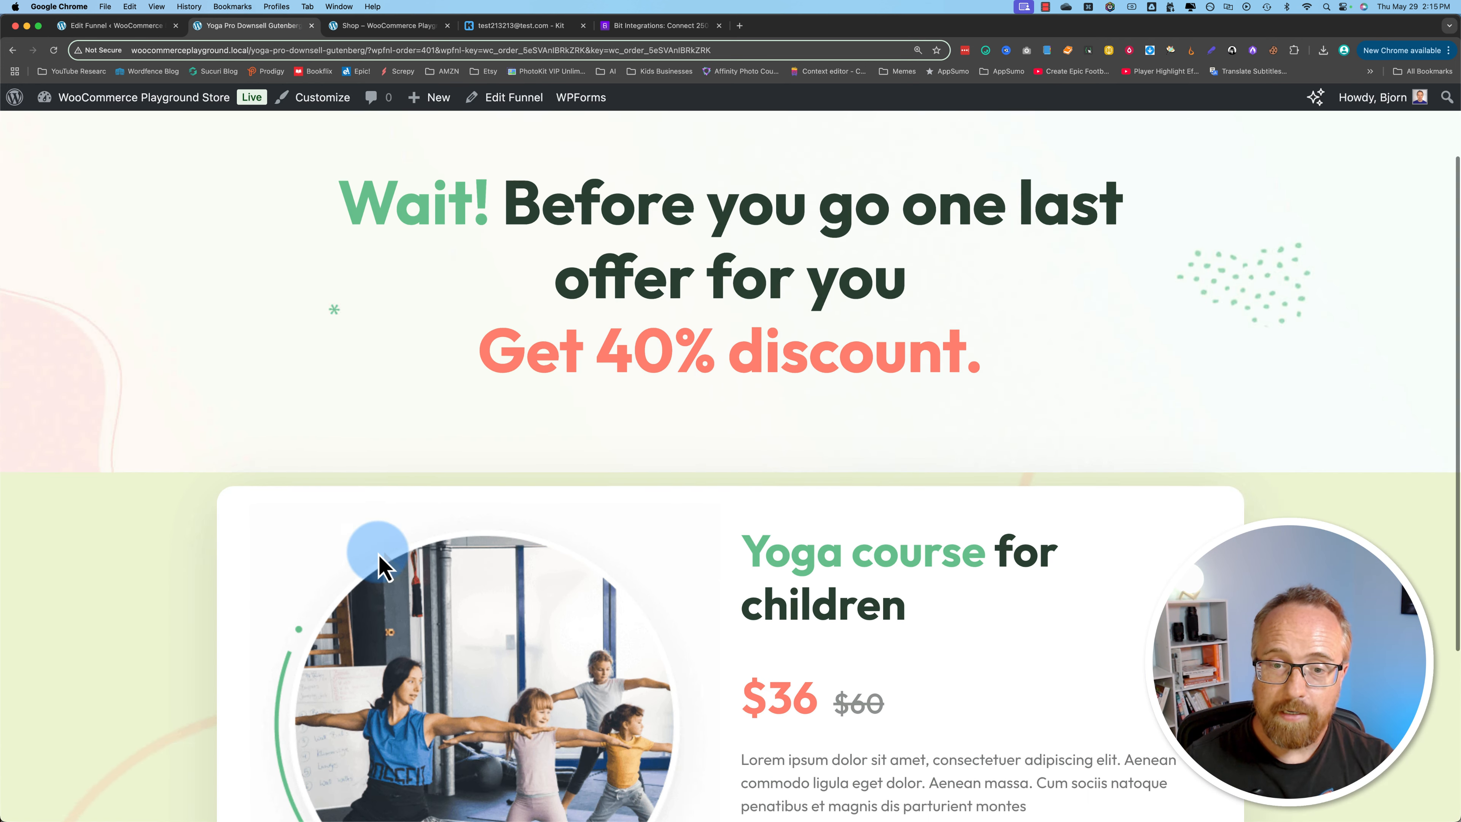
scroll(380, 567, "down", 3)
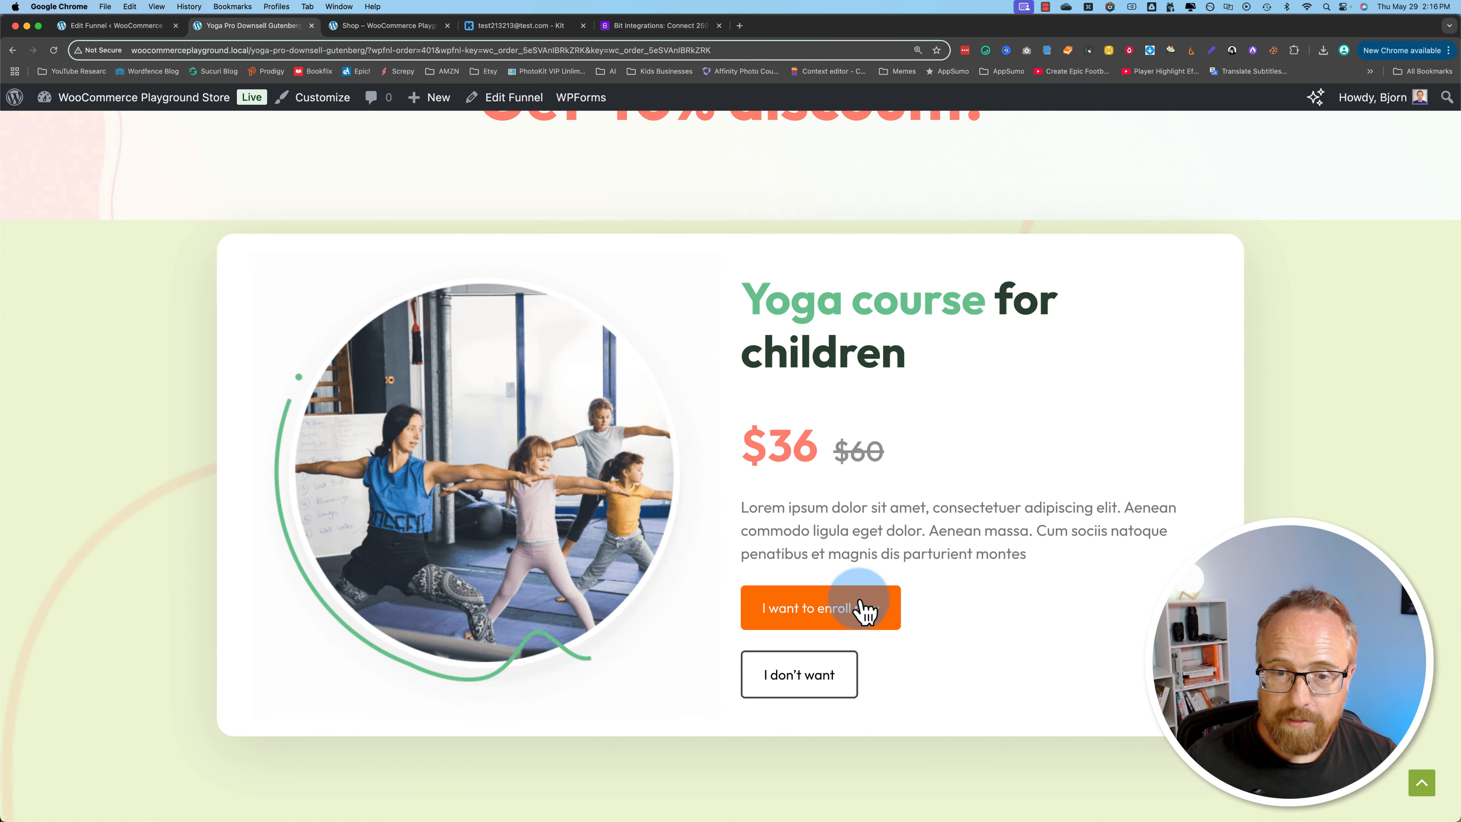
left_click(843, 611)
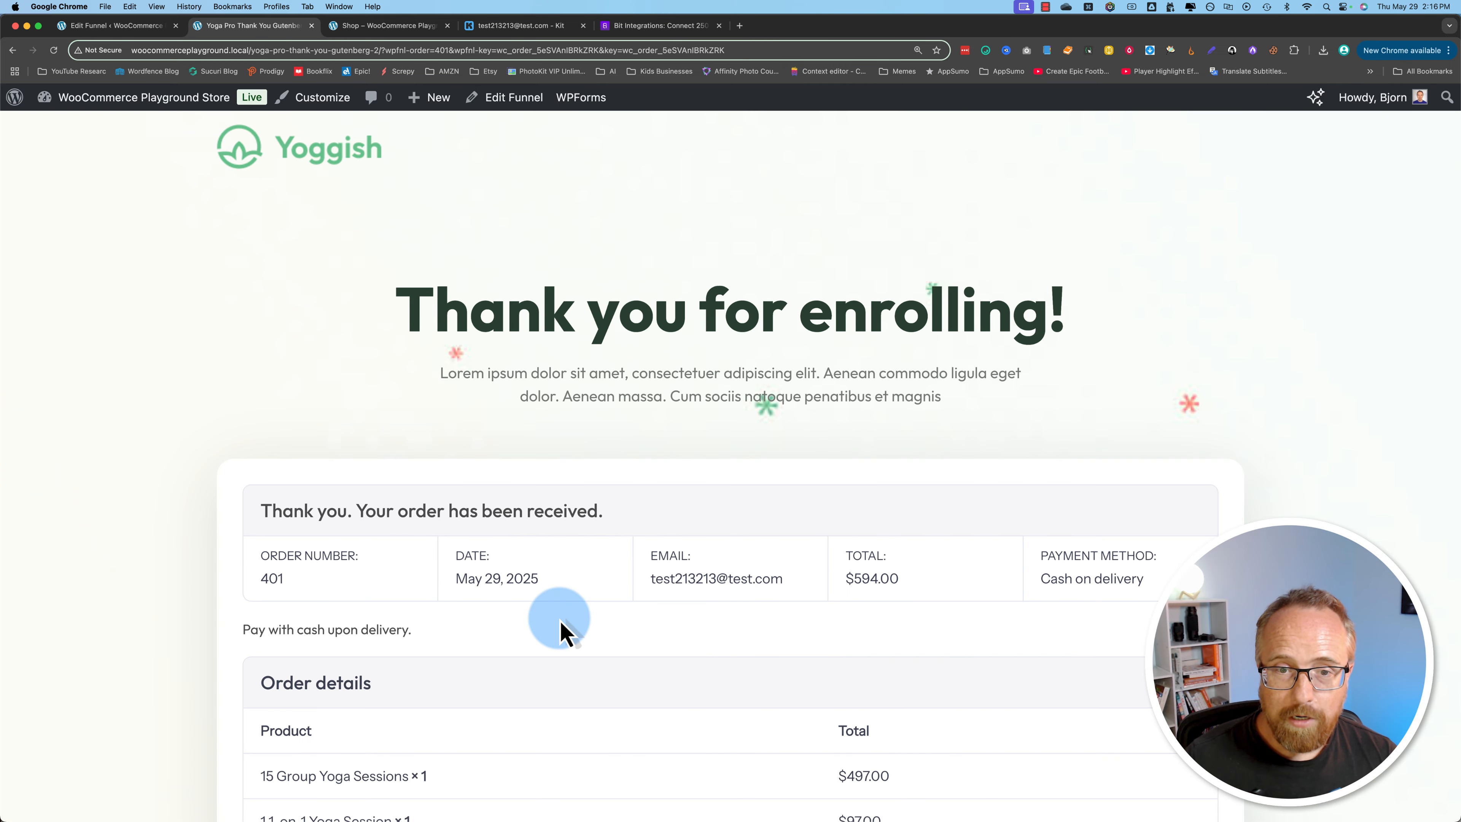
Step: Examine the order summary, purchased yoga sessions and billing details on the funnel's thank-you page
scroll(454, 541, "down", 2)
scroll(455, 541, "down", 5)
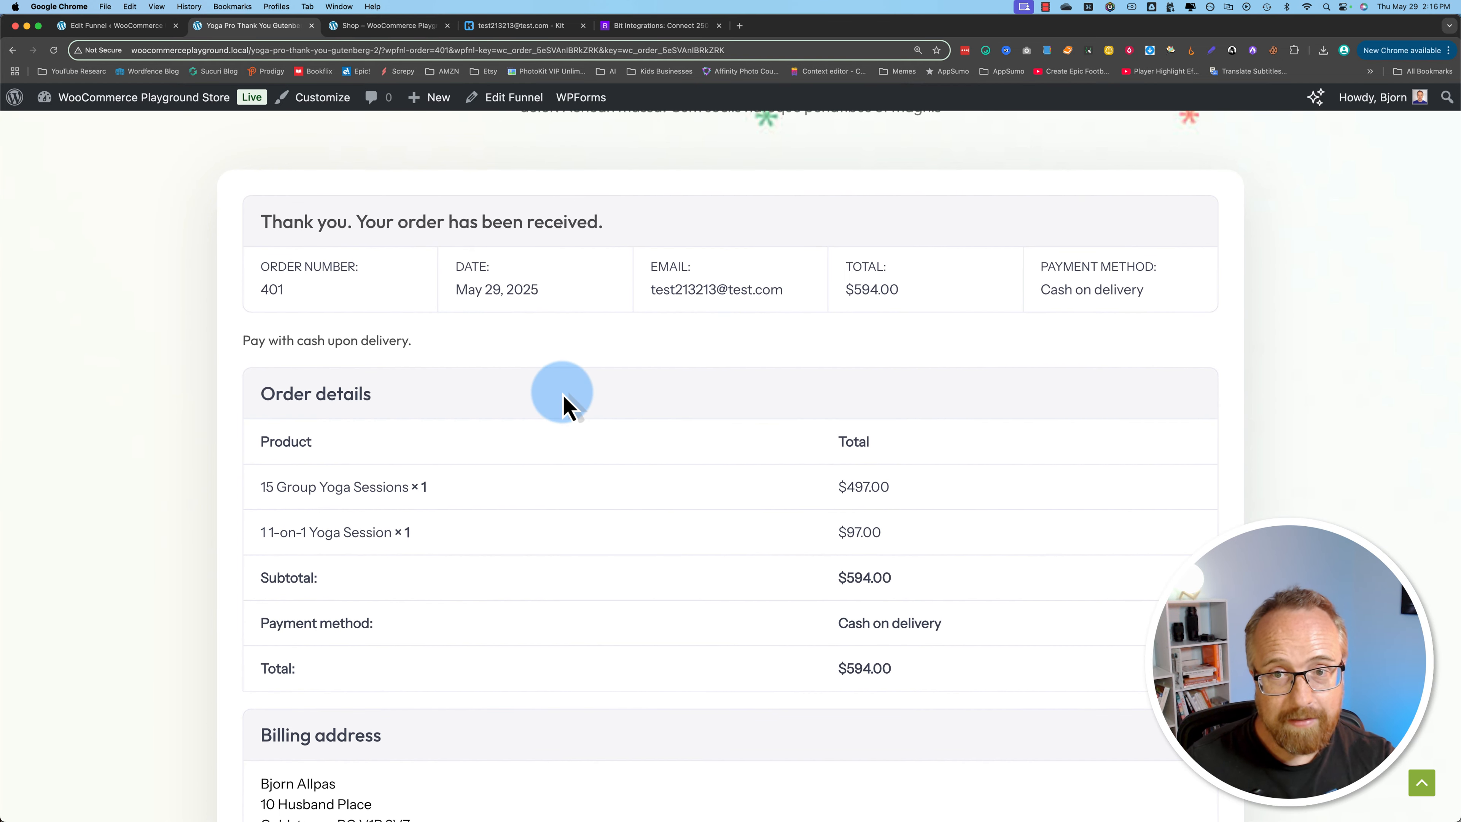
scroll(676, 501, "down", 4)
scroll(532, 516, "up", 5)
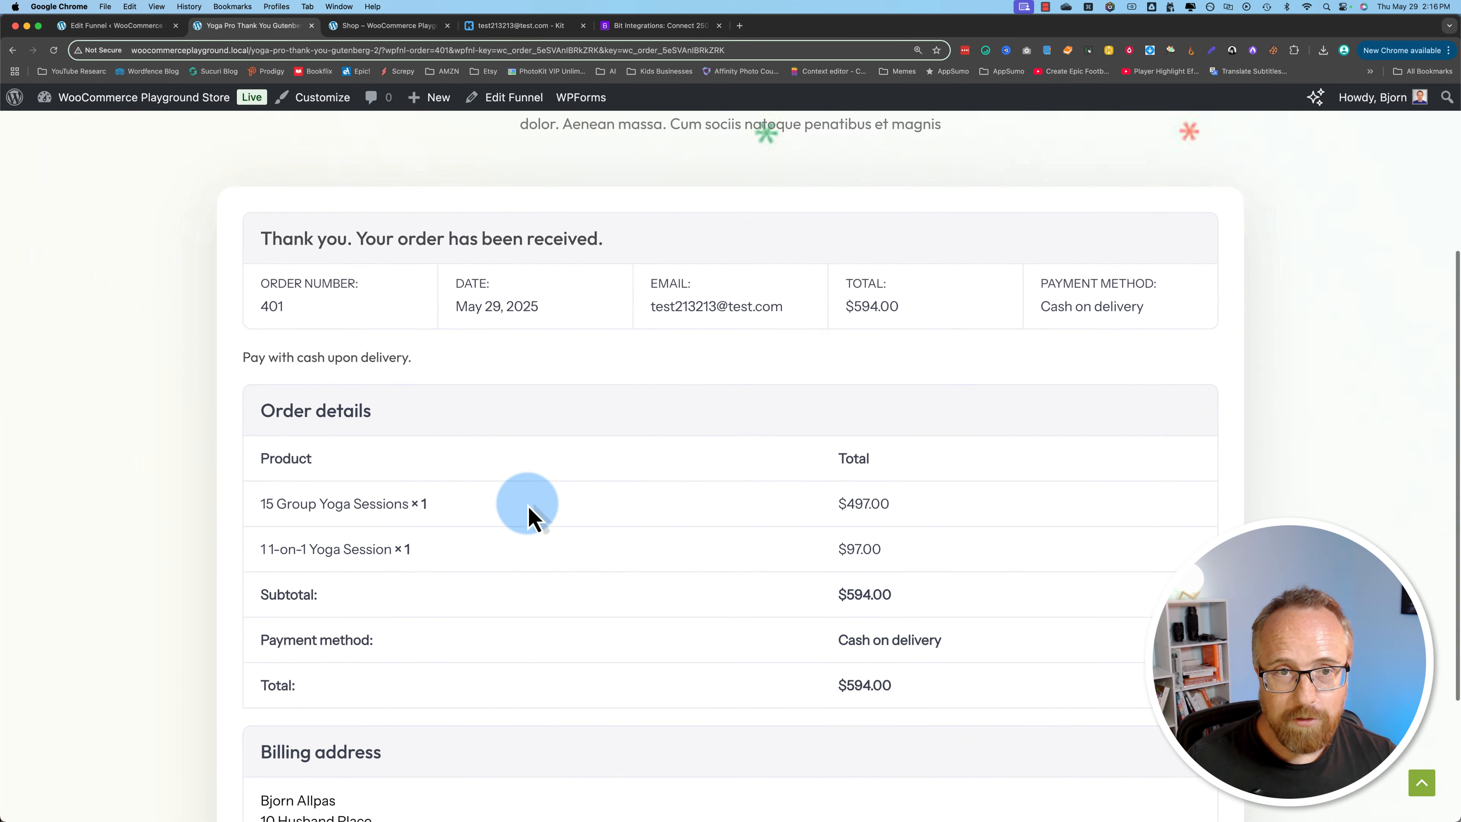
scroll(528, 514, "up", 3)
left_click_drag(262, 415, 895, 642)
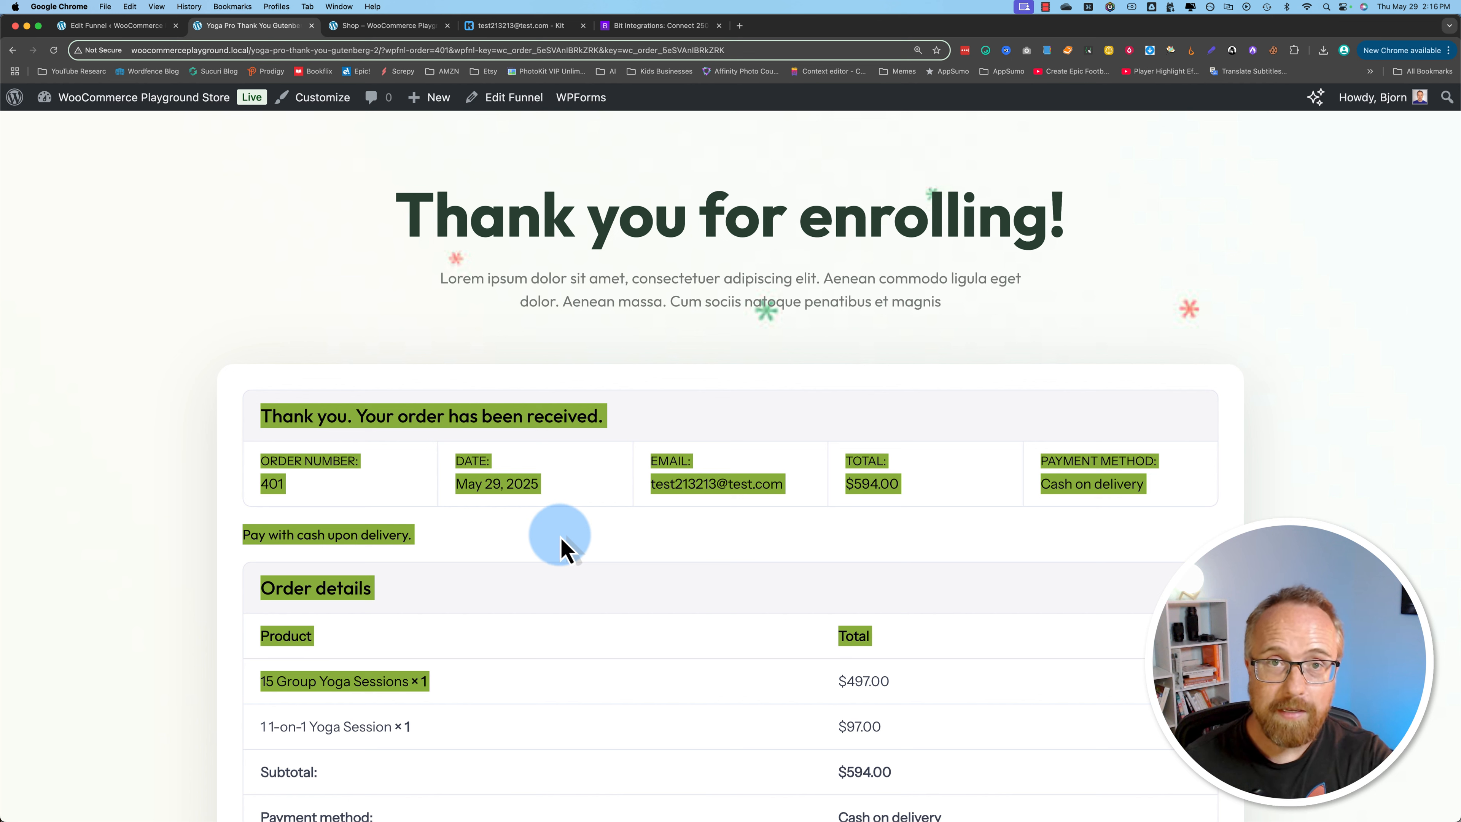
left_click(560, 548)
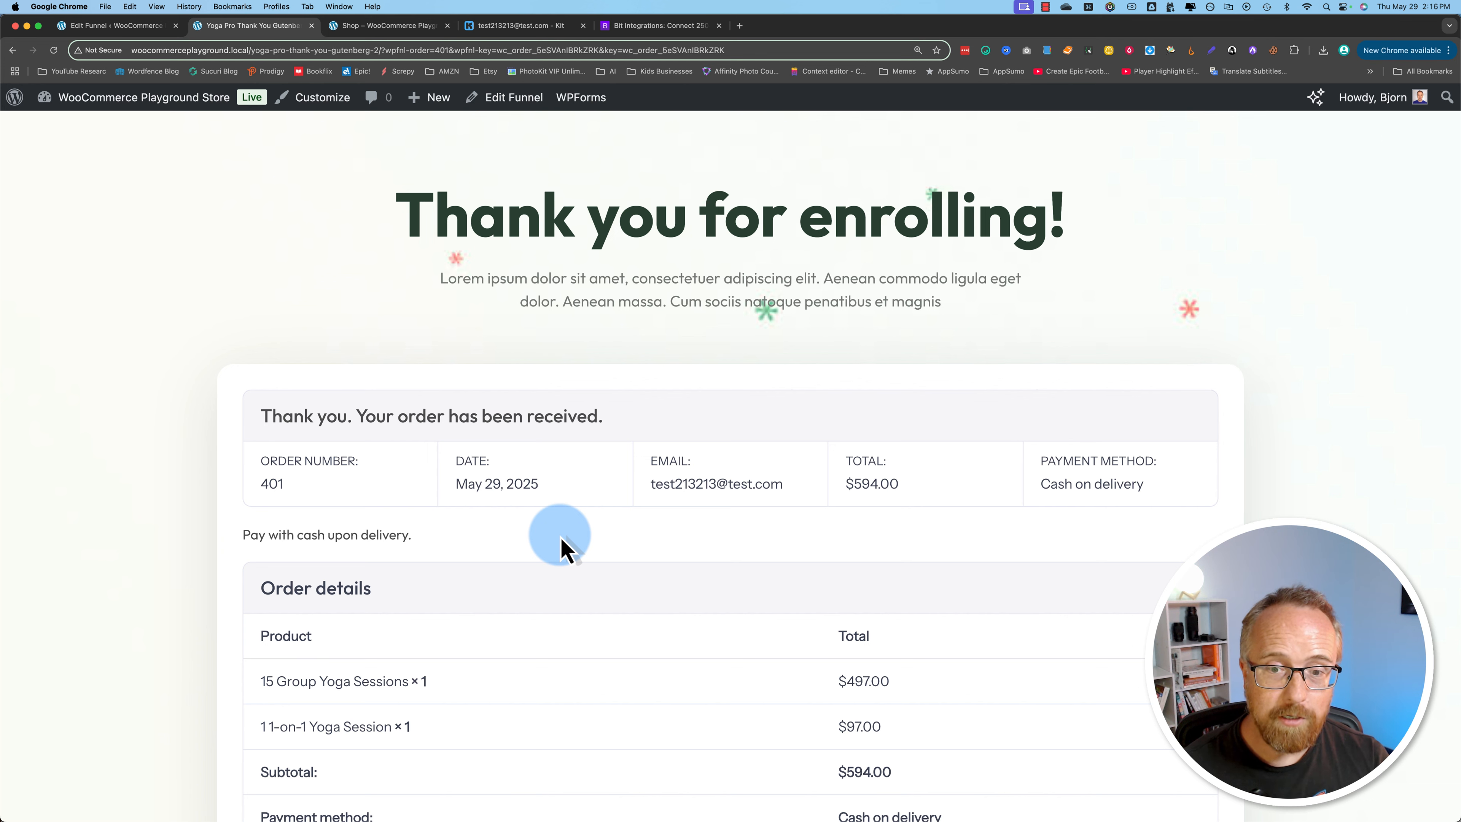
Step: Start a new integration in Bit Integrations and search the available triggers for "wpfun"
left_click(118, 25)
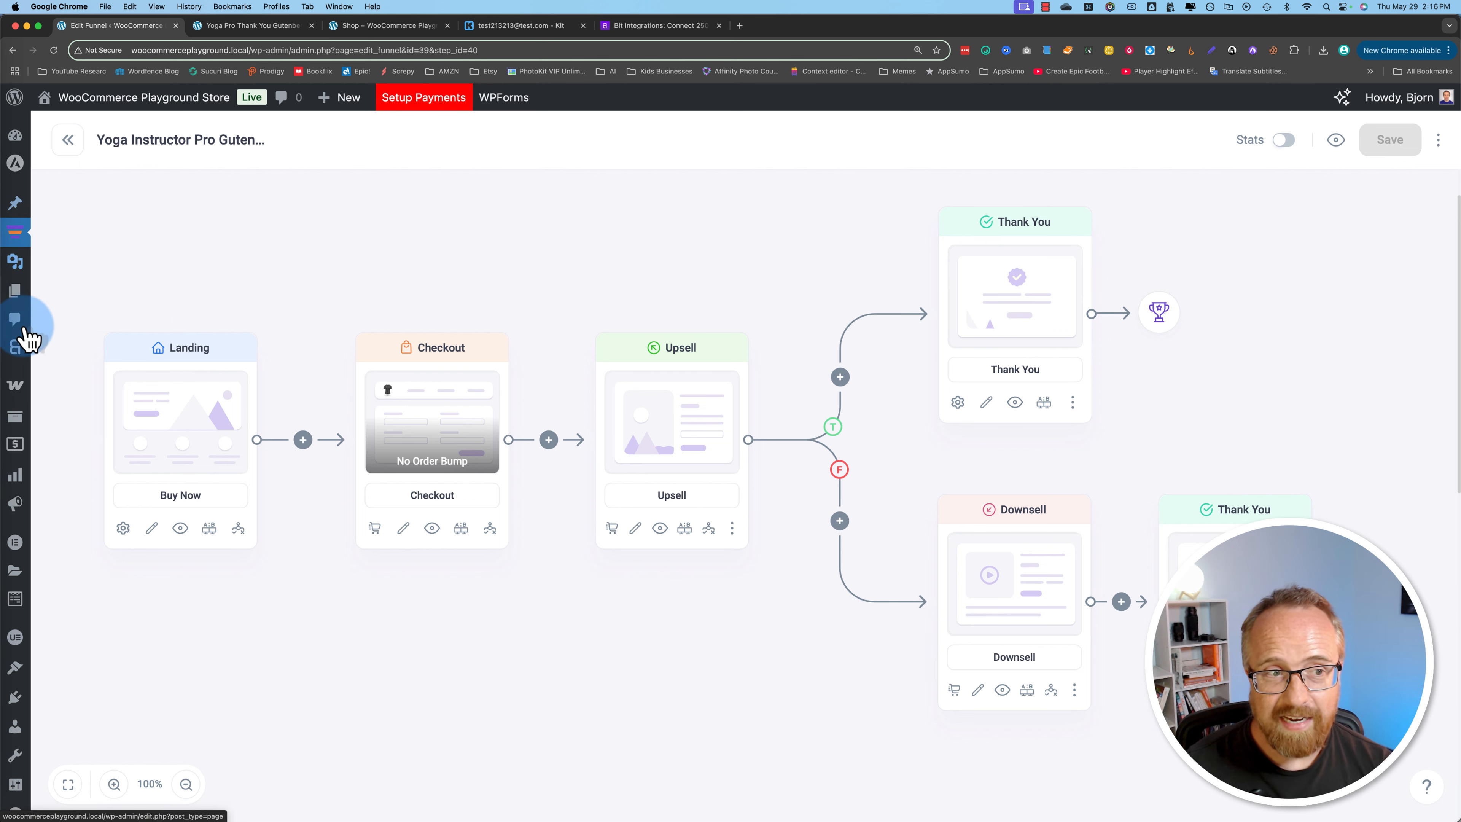
left_click(26, 360)
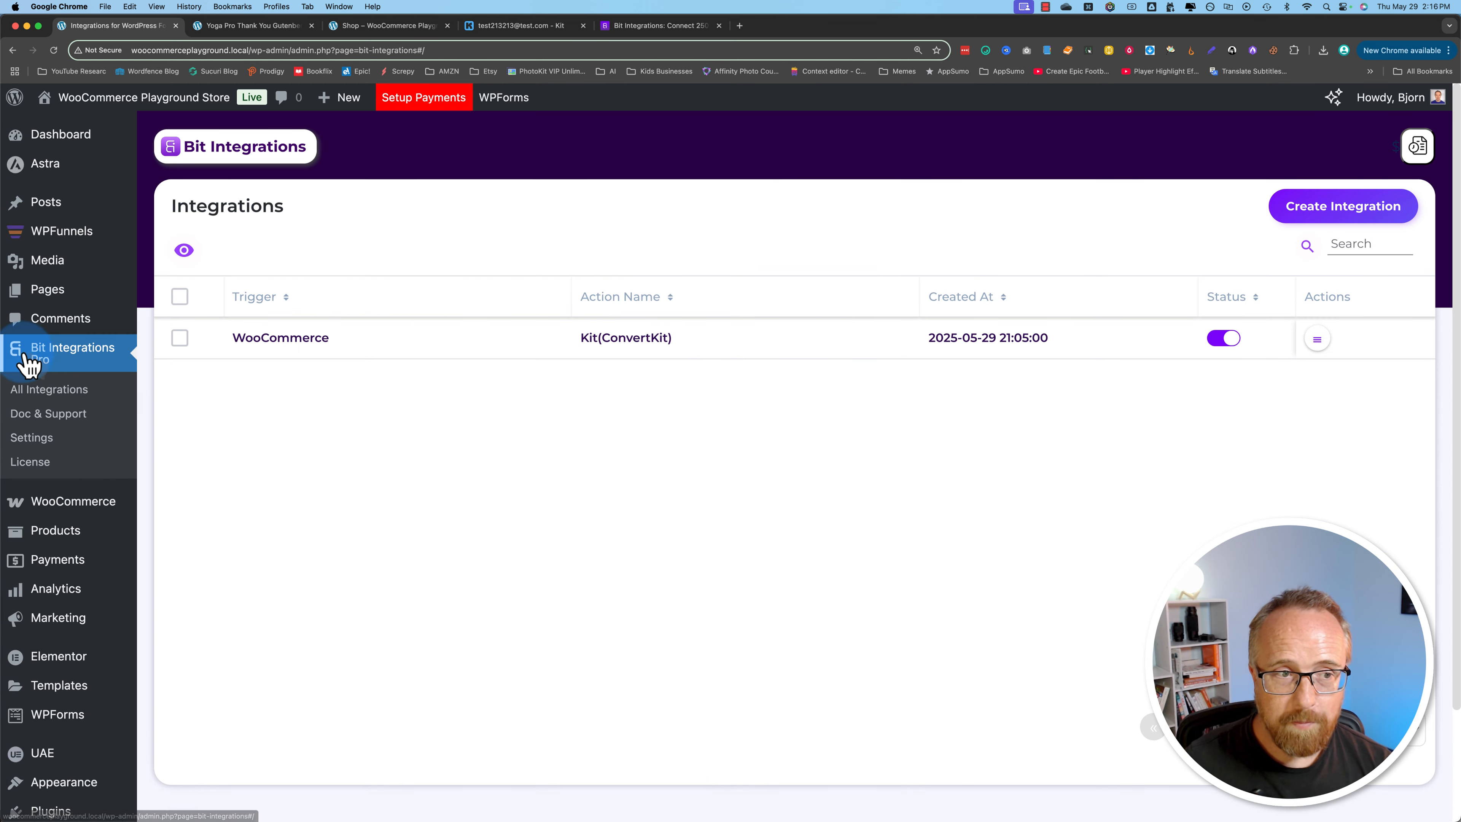
left_click(1349, 212)
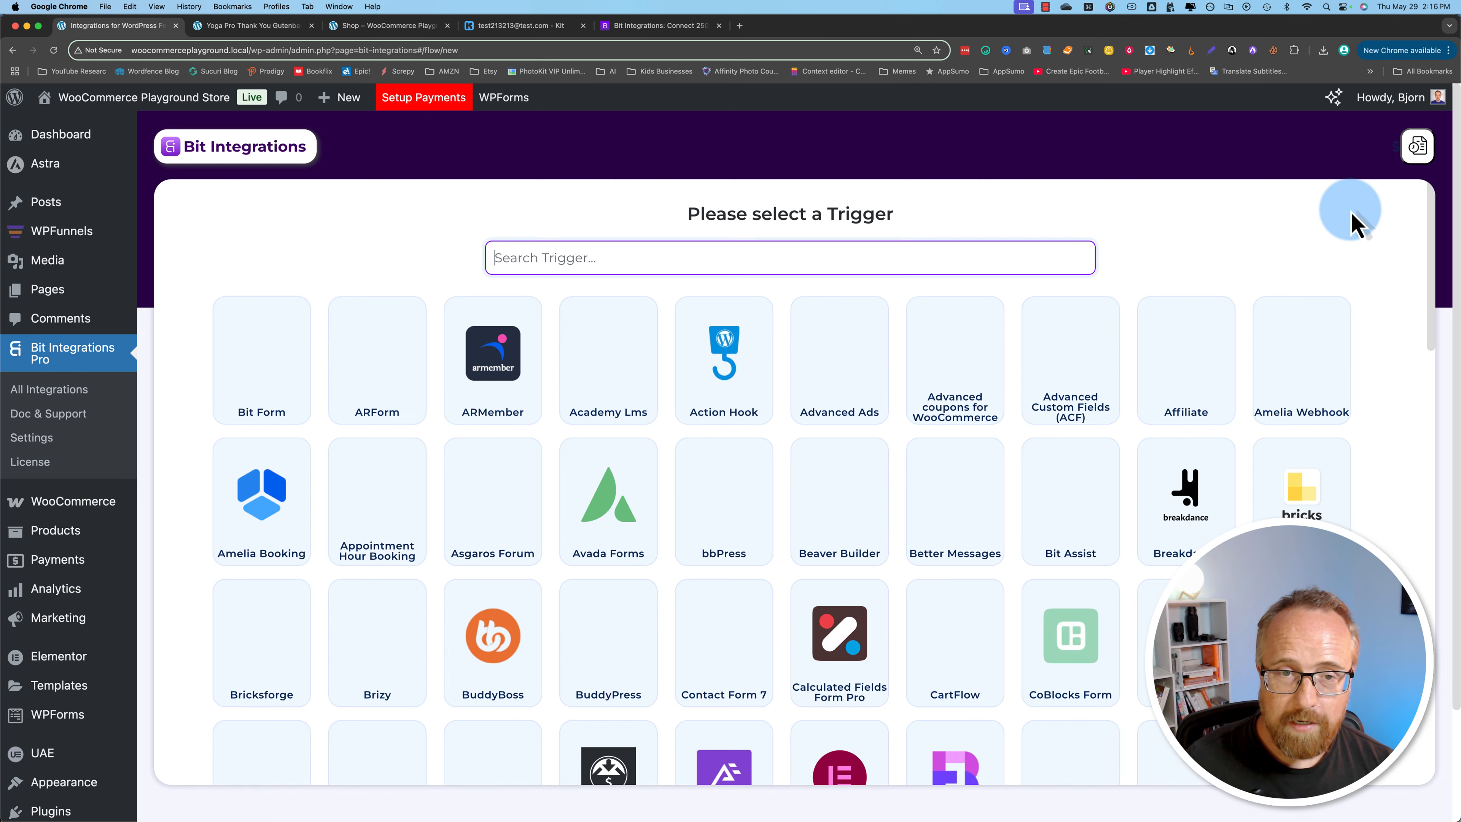
left_click(566, 254)
type("wpfun")
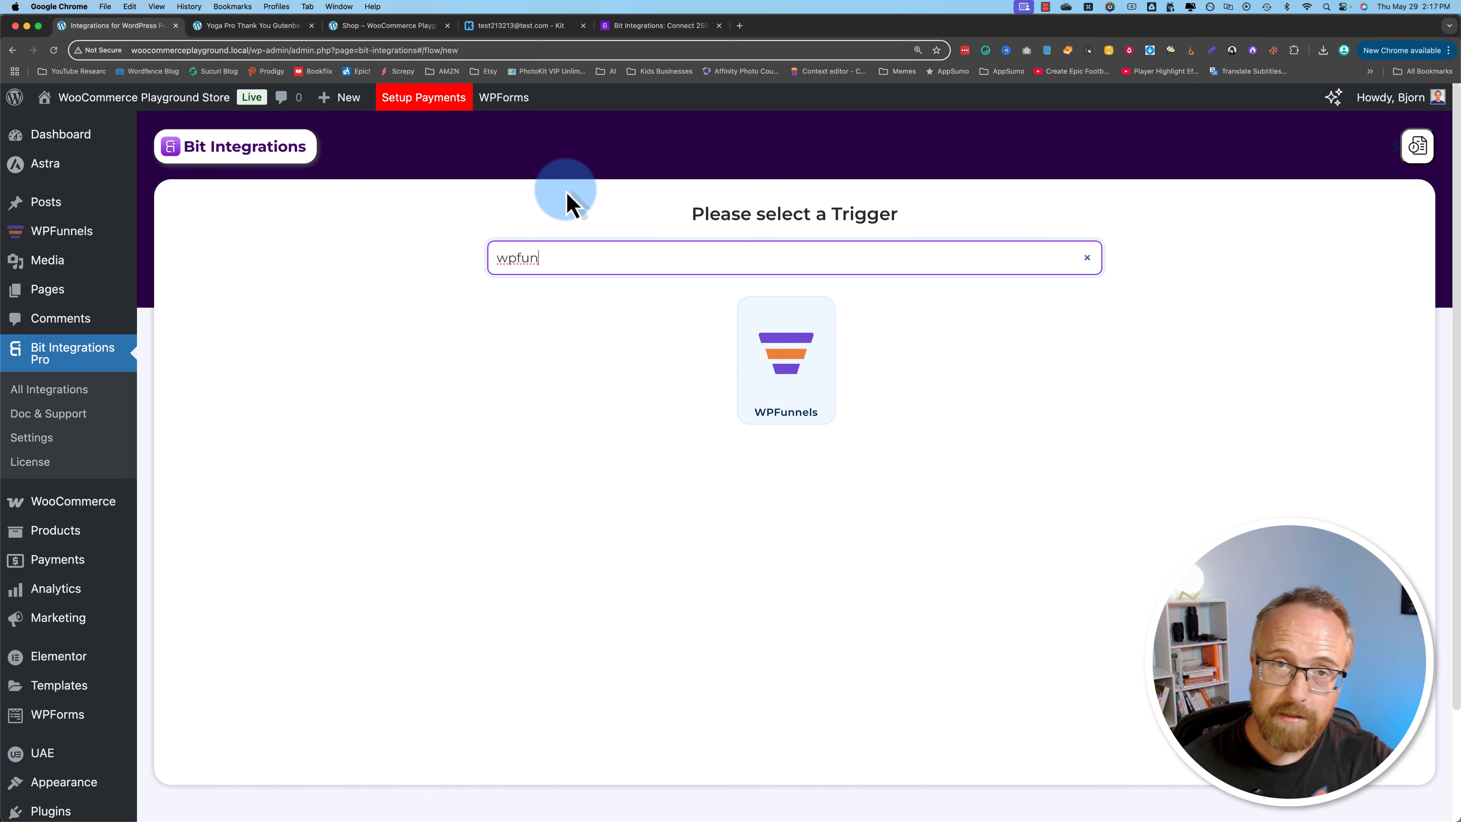
Step: Revisit the order thank-you page, then reopen the yoga instructor funnel's map in WPFunnels
left_click(252, 27)
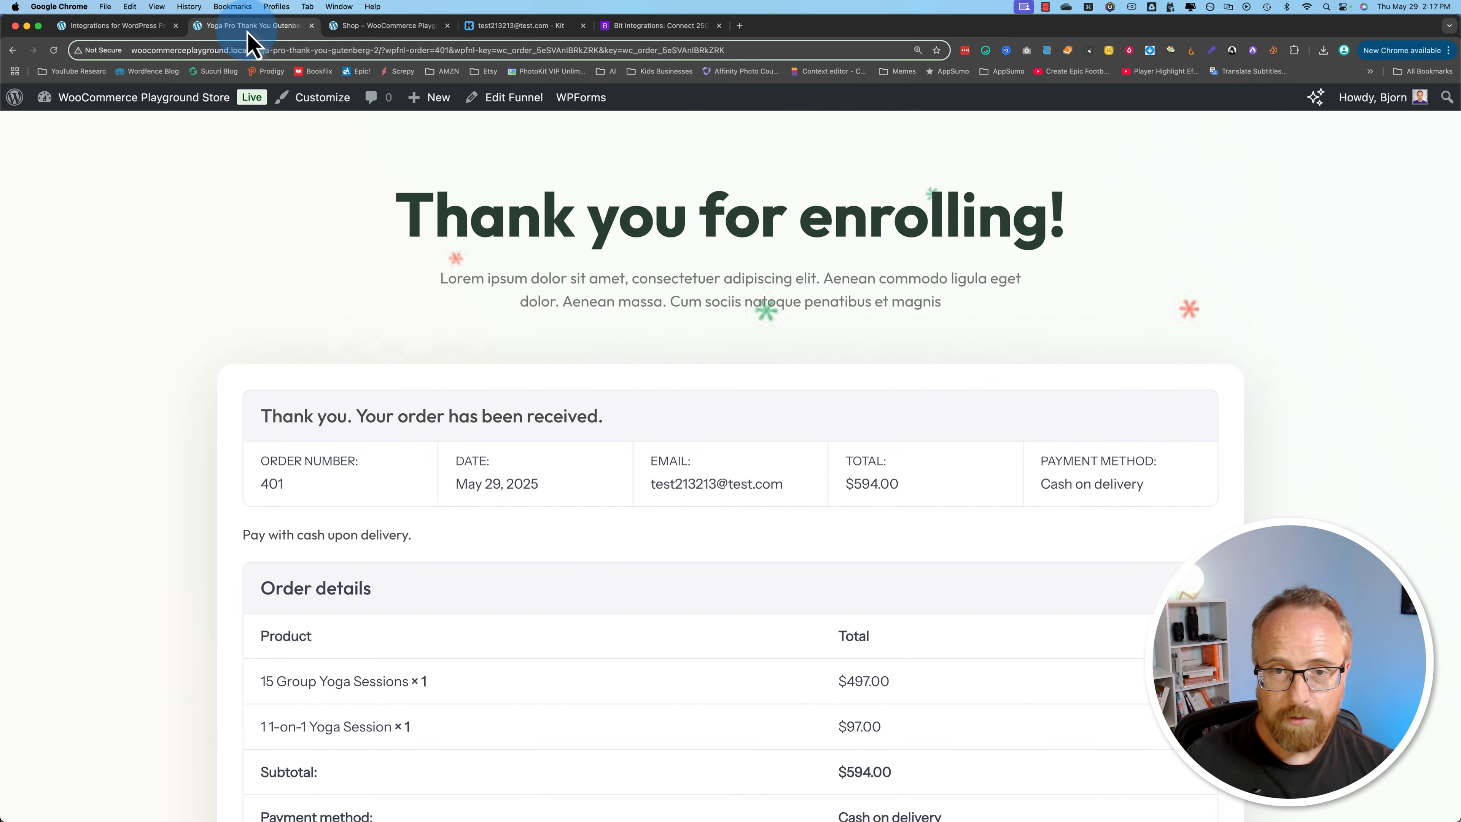
left_click(126, 29)
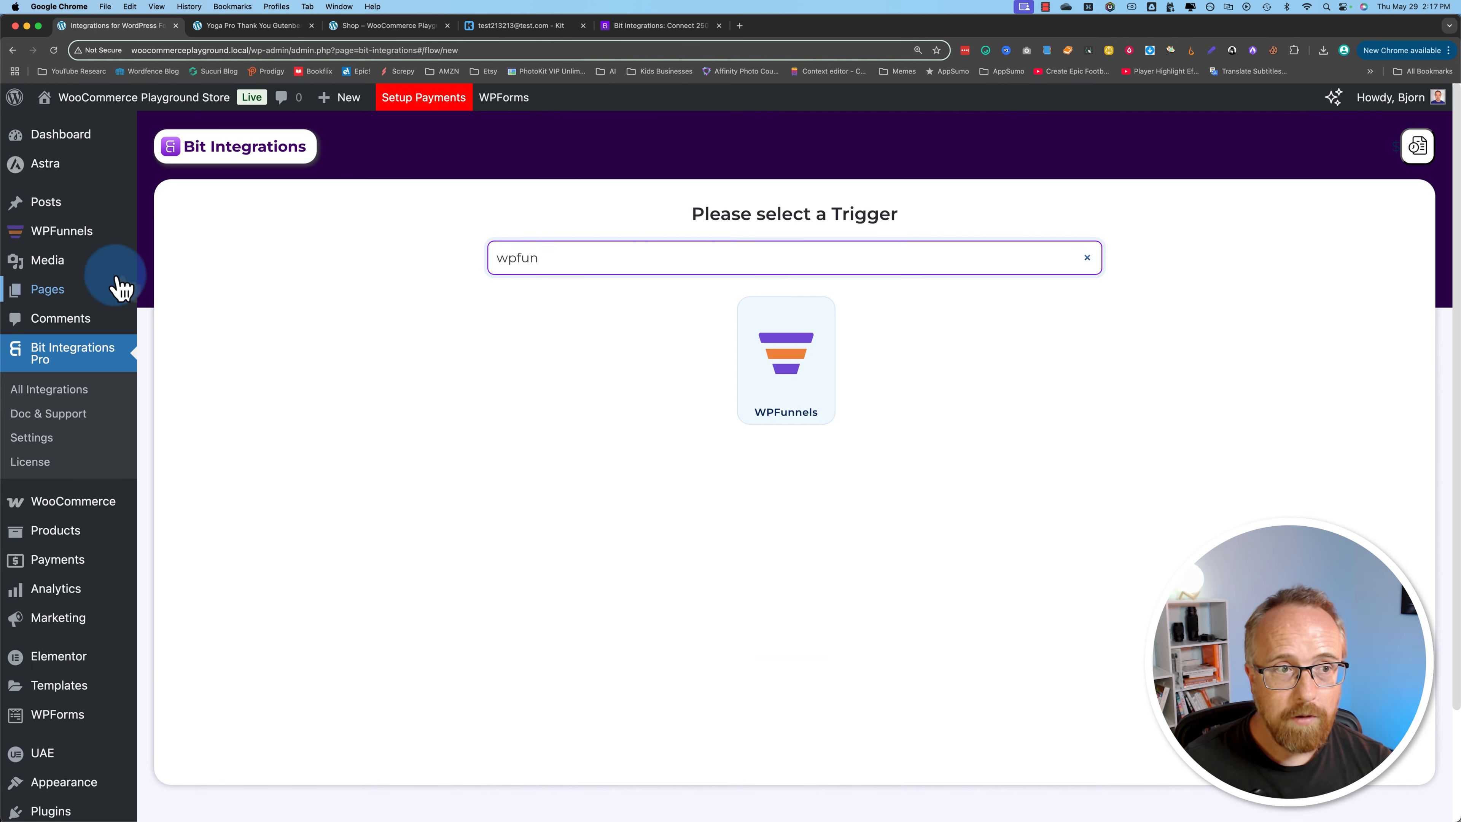
left_click(83, 238)
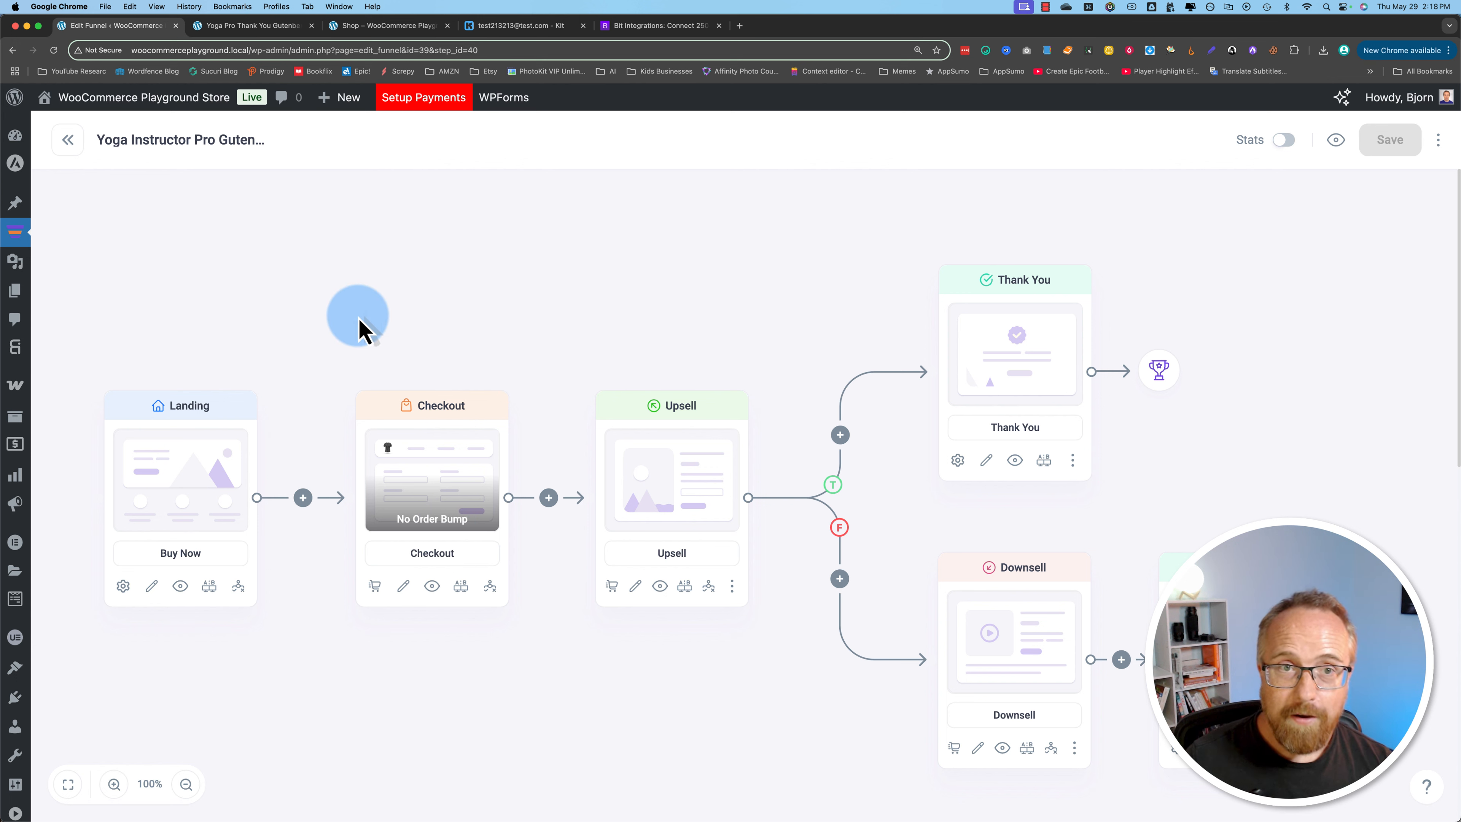
Step: Check the test subscriber's record in Kit and browse the catalogue of supported apps on the Bit Integrations website
left_click(511, 29)
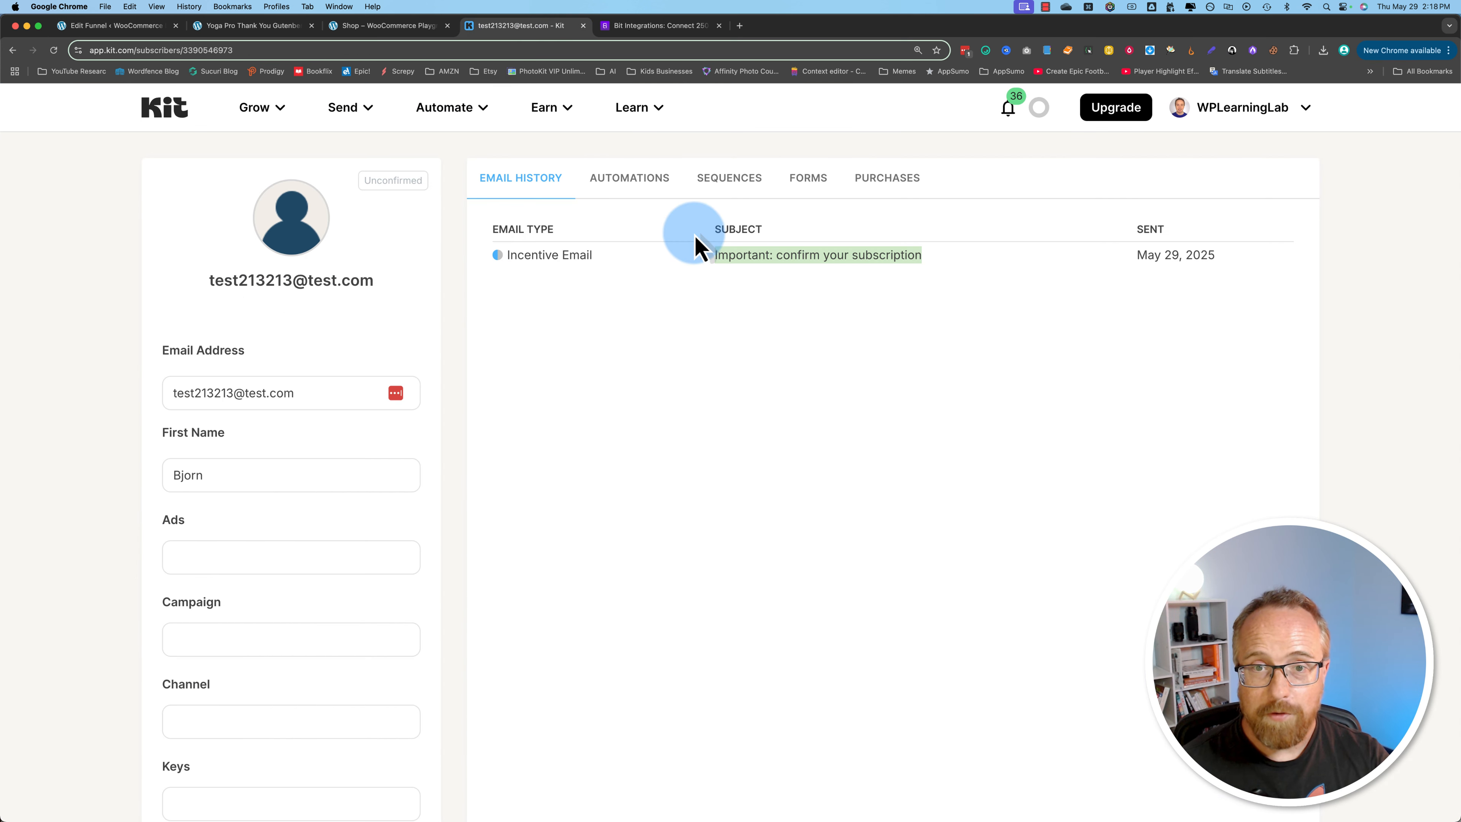
left_click(637, 29)
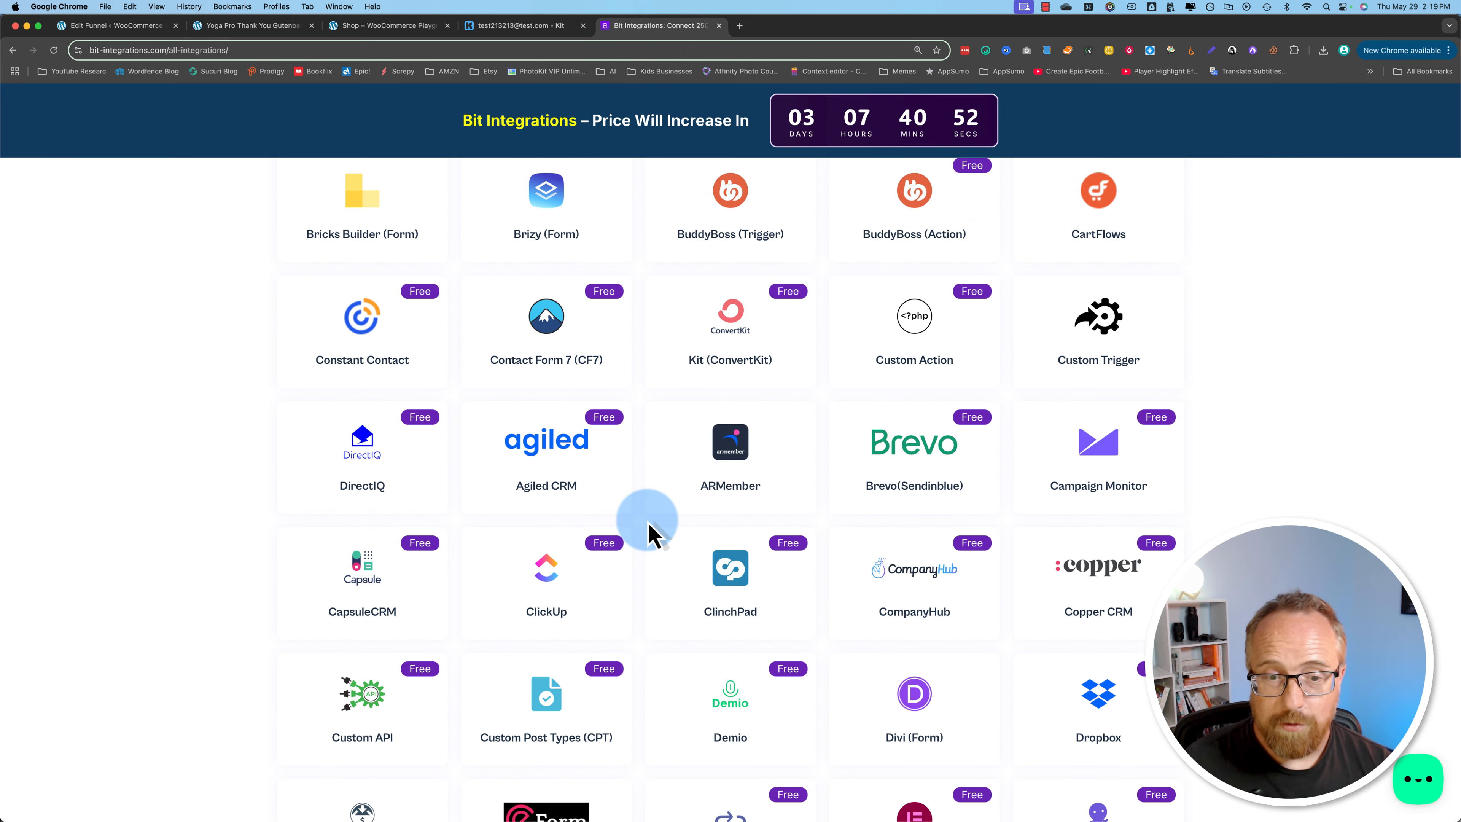
scroll(644, 561, "down", 1)
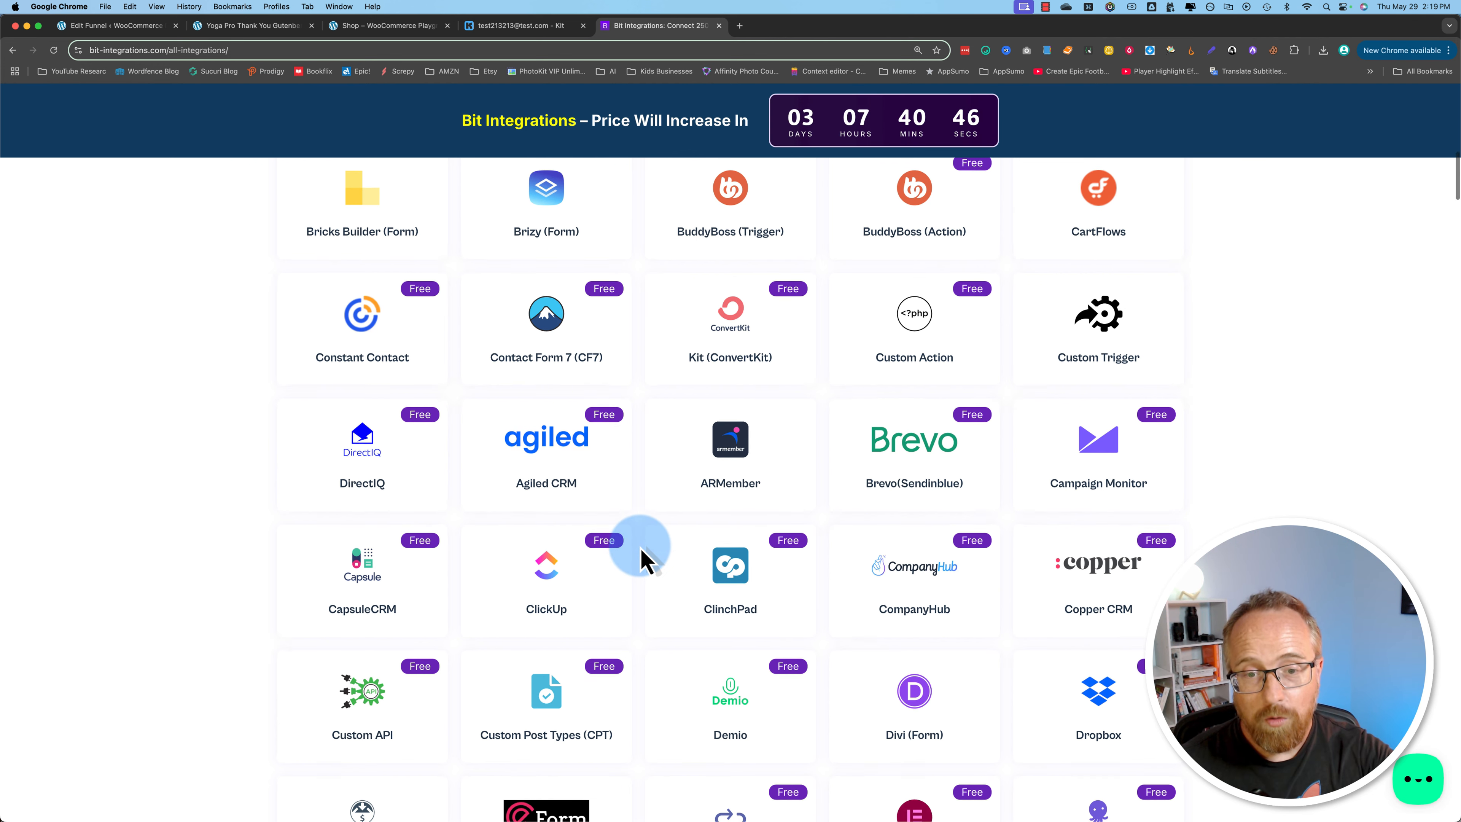
scroll(645, 562, "down", 7)
scroll(644, 561, "down", 7)
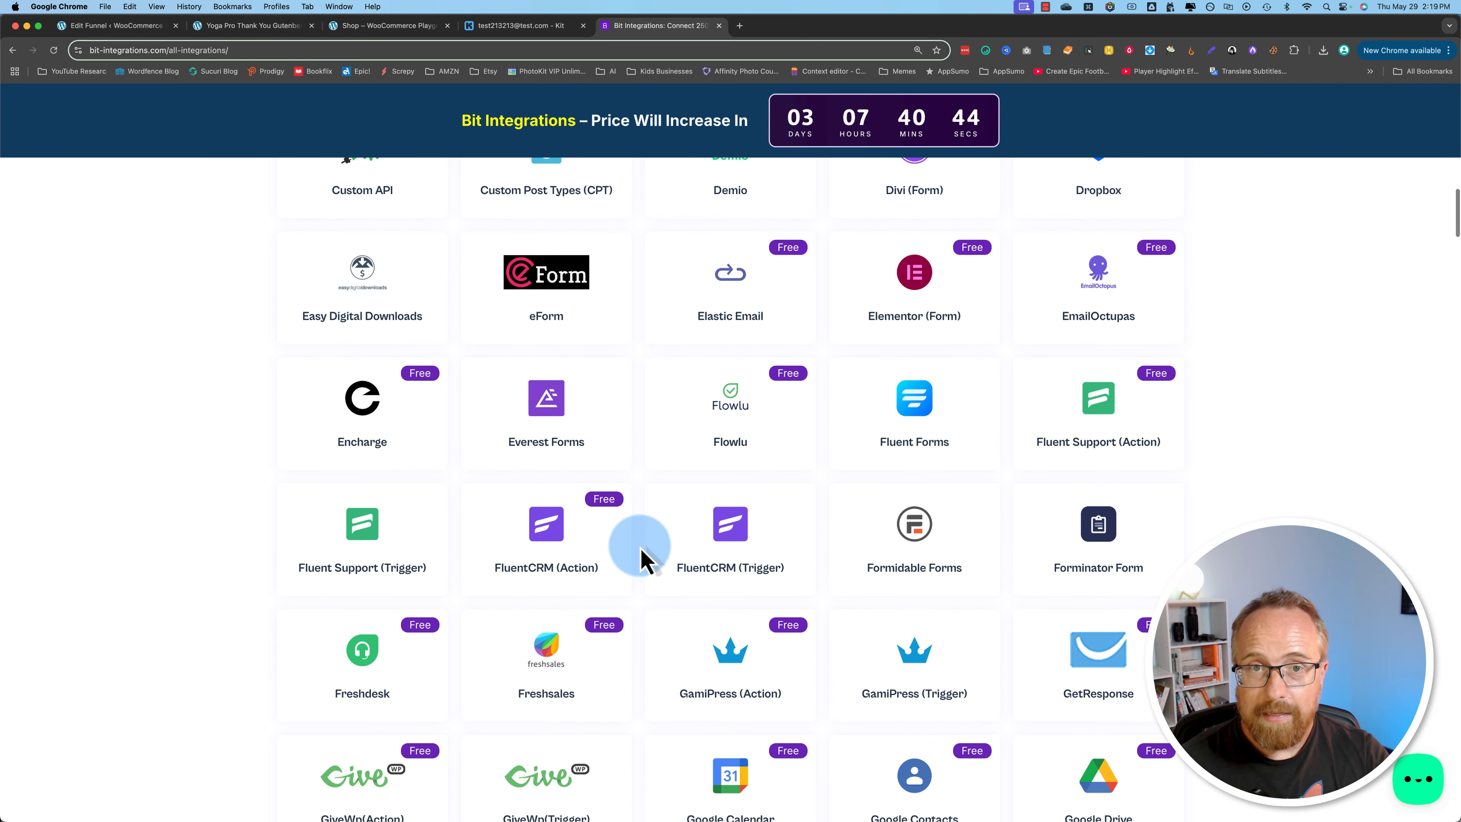
scroll(640, 548, "down", 4)
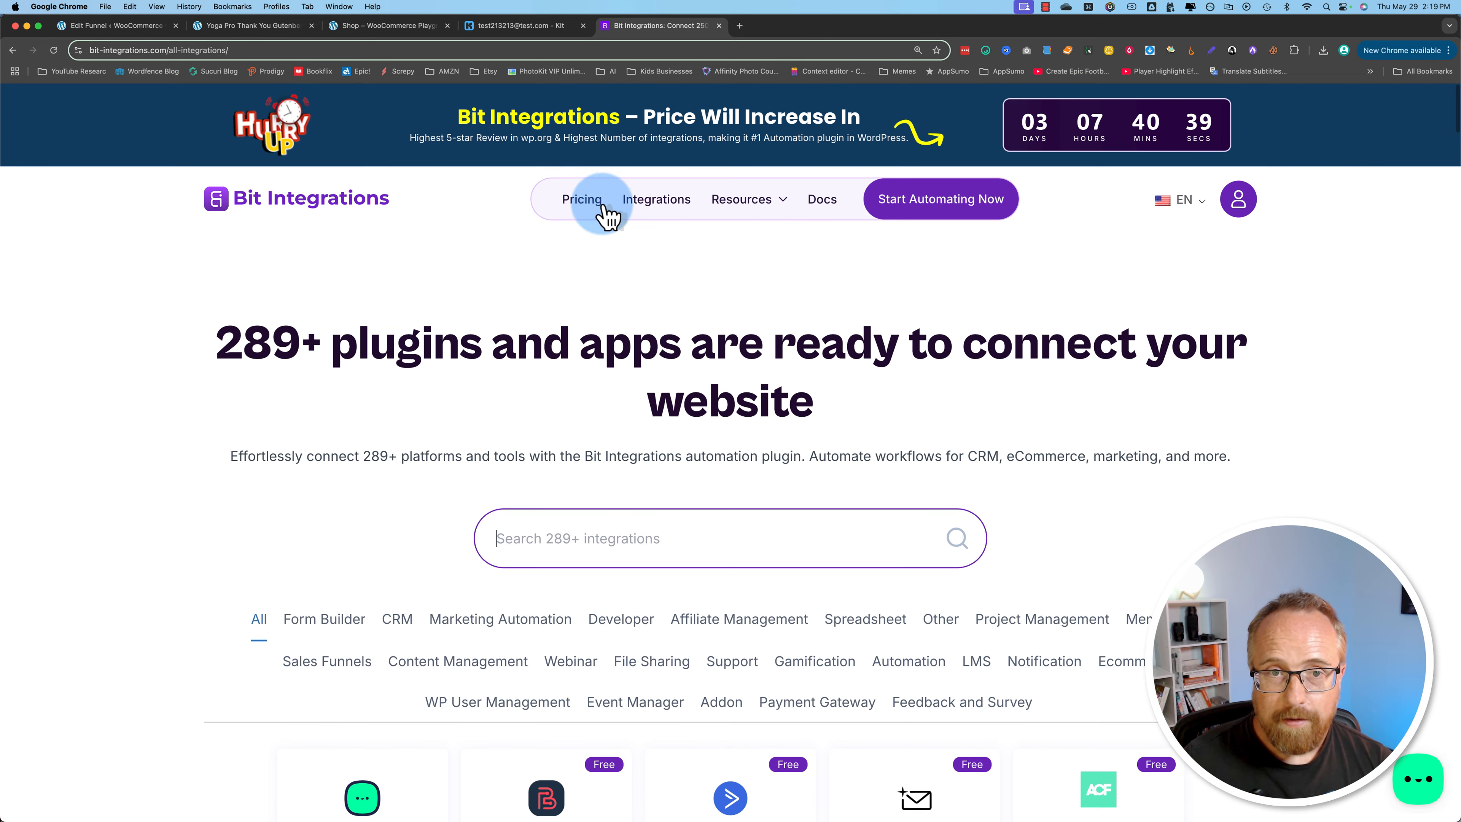
Step: Open the Bit Integrations pricing and examine the annual Starter, Plus and Agency plans, including the Starter price
left_click(602, 209)
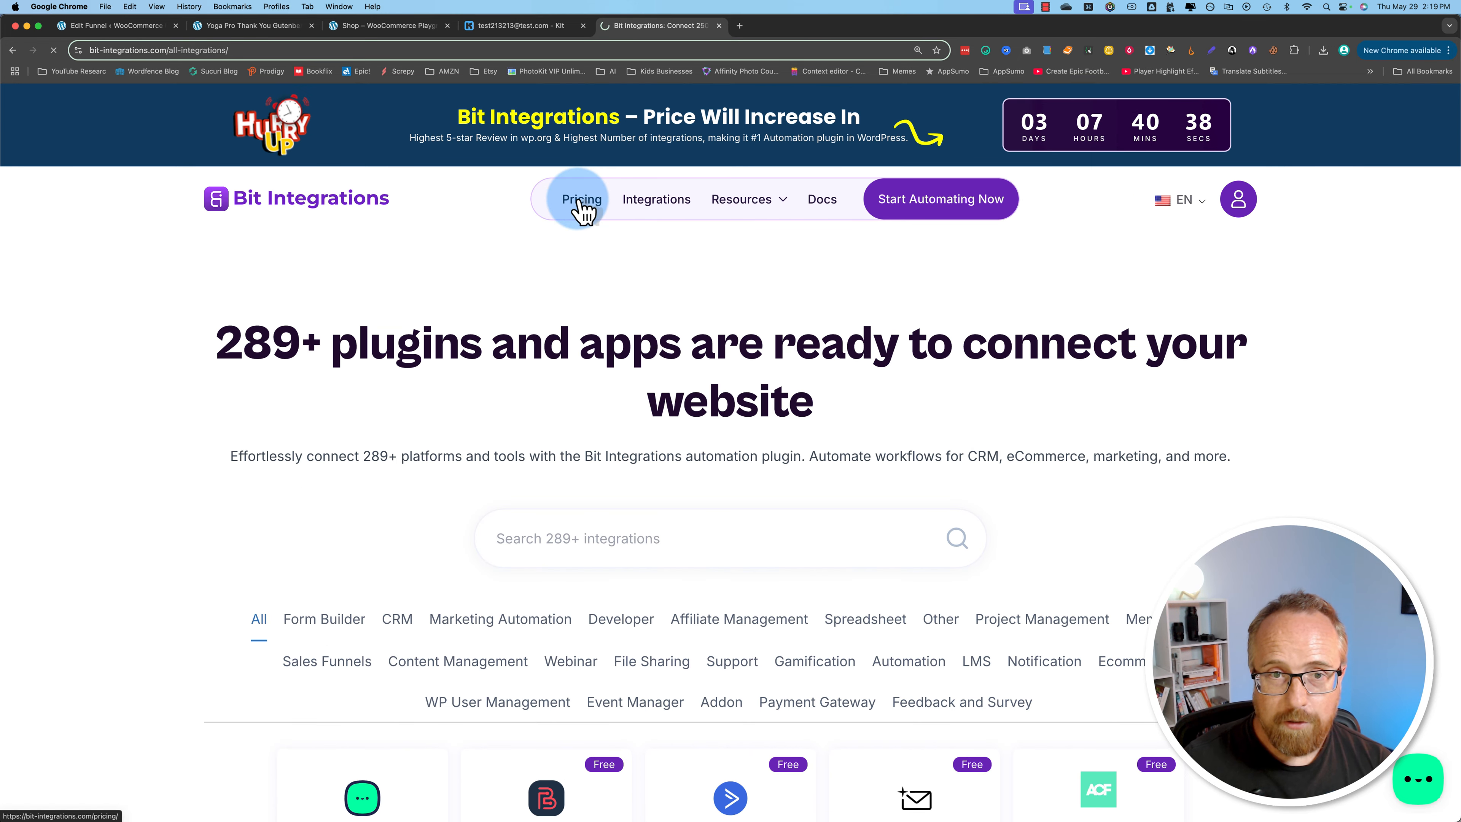
scroll(228, 472, "down", 3)
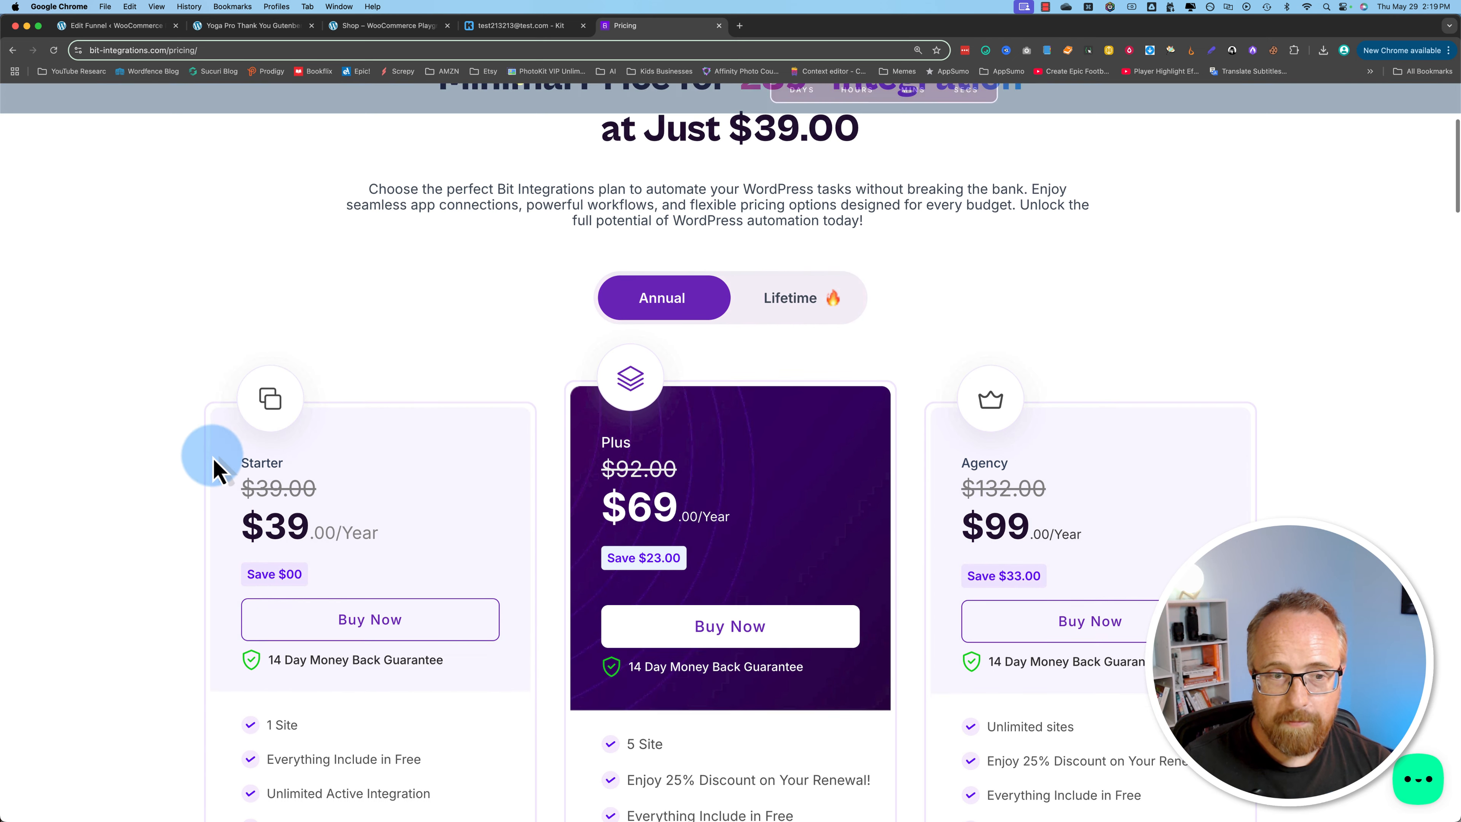
scroll(166, 472, "down", 2)
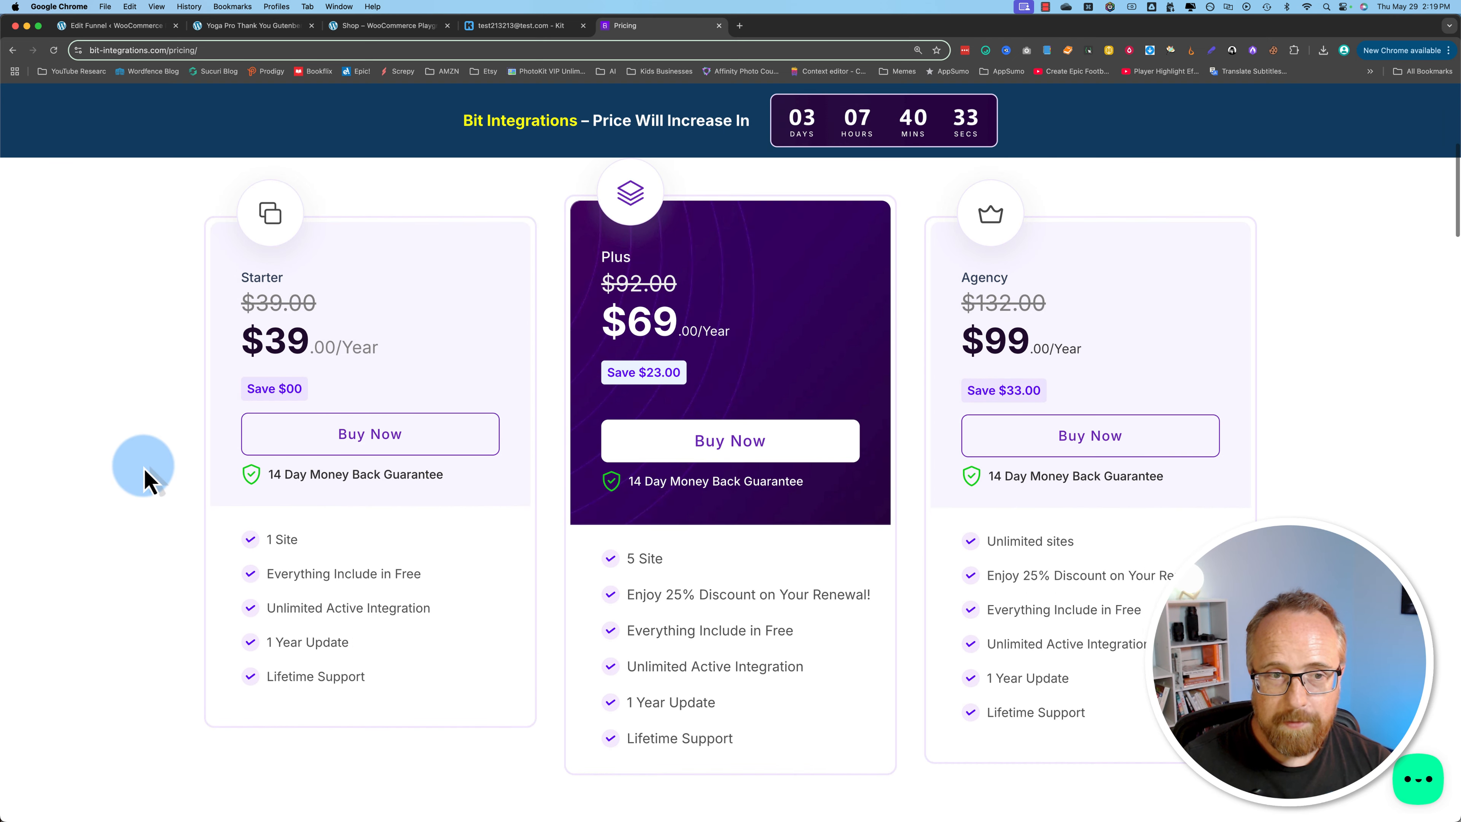
left_click_drag(225, 346, 401, 347)
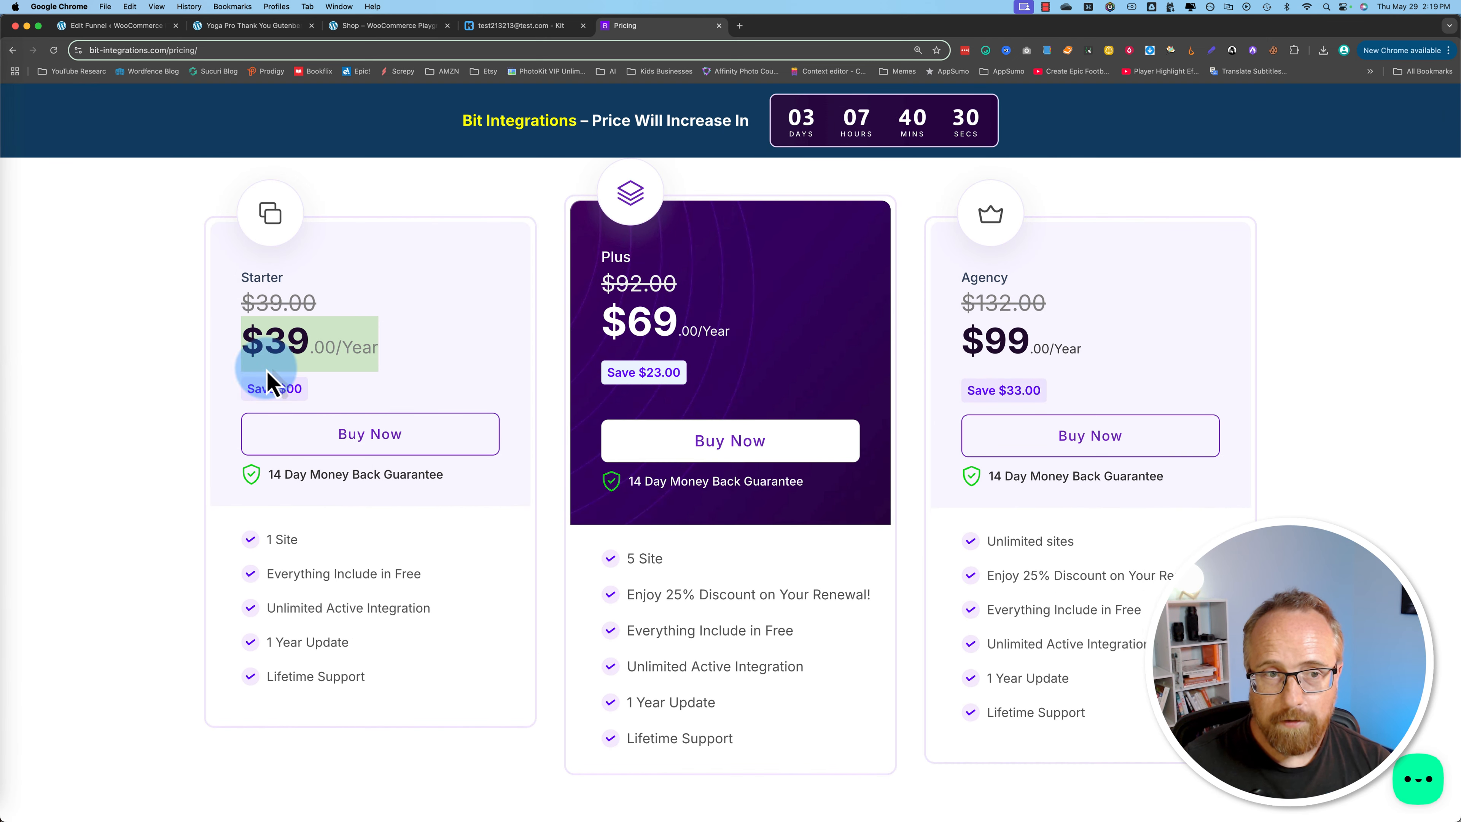
left_click(153, 400)
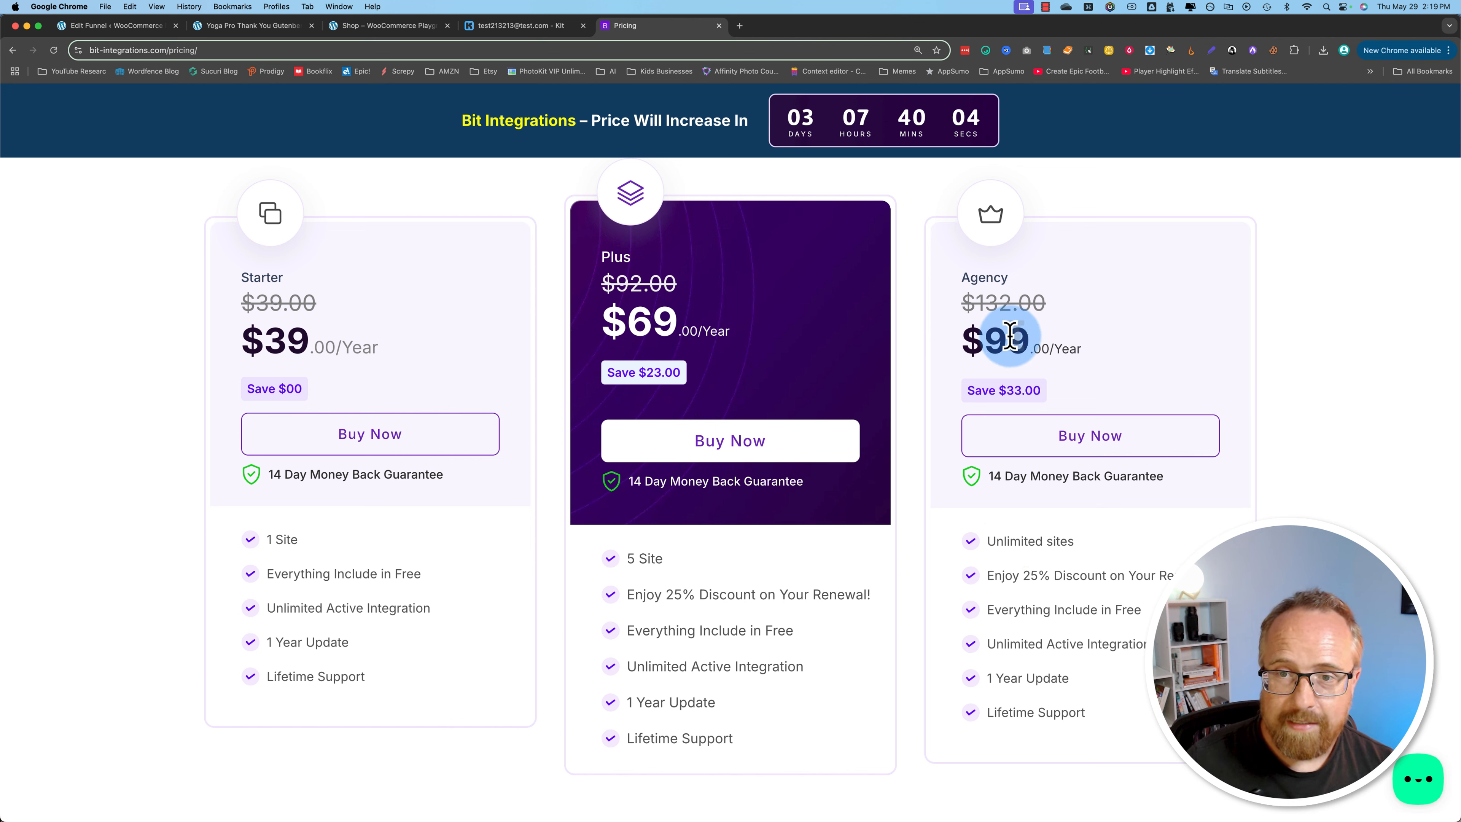
Step: Switch the Bit Integrations pricing to Lifetime and review the one-time plan prices and features
scroll(952, 372, "up", 1)
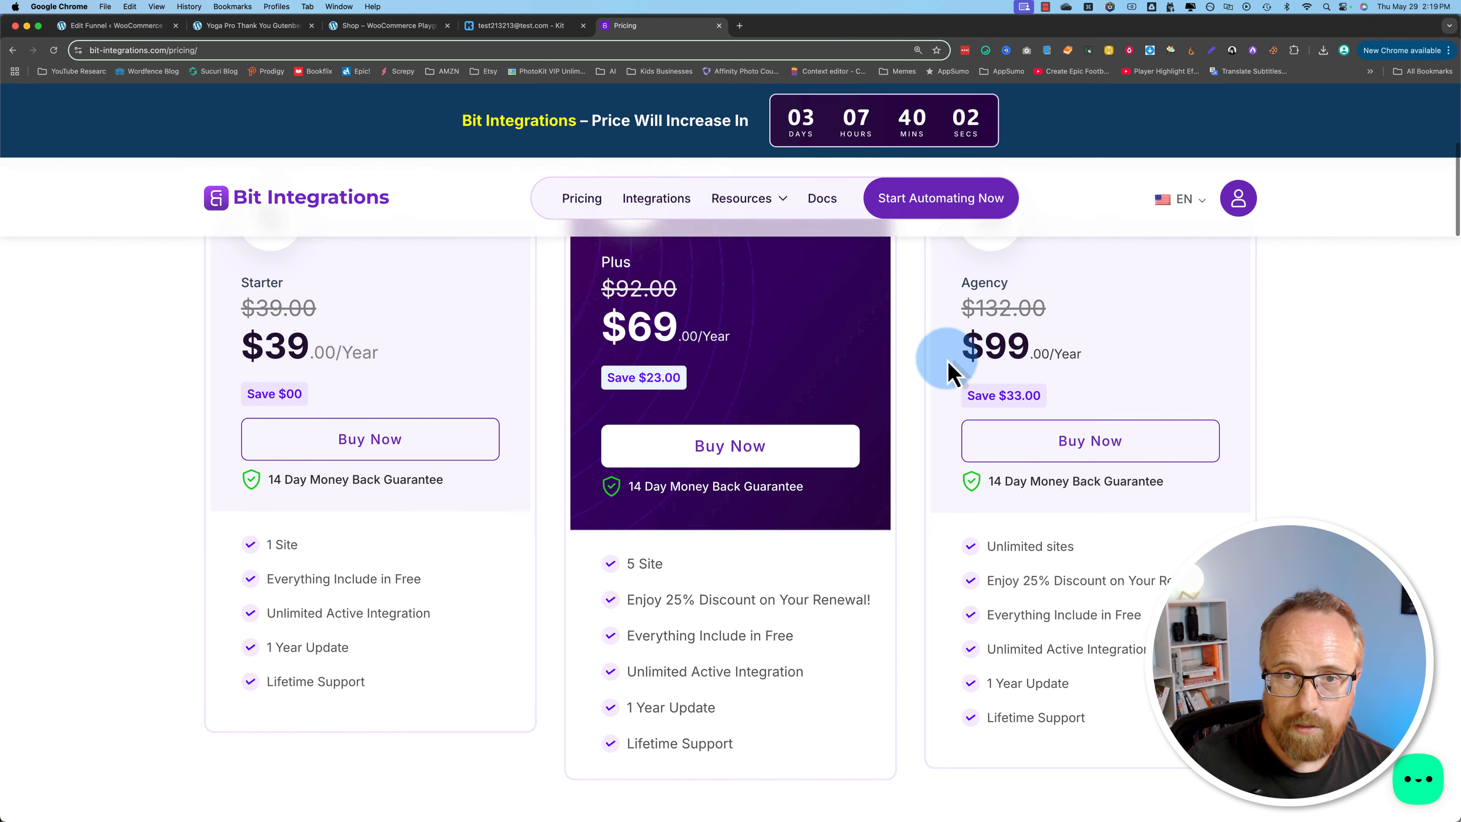
scroll(952, 371, "up", 5)
left_click(806, 385)
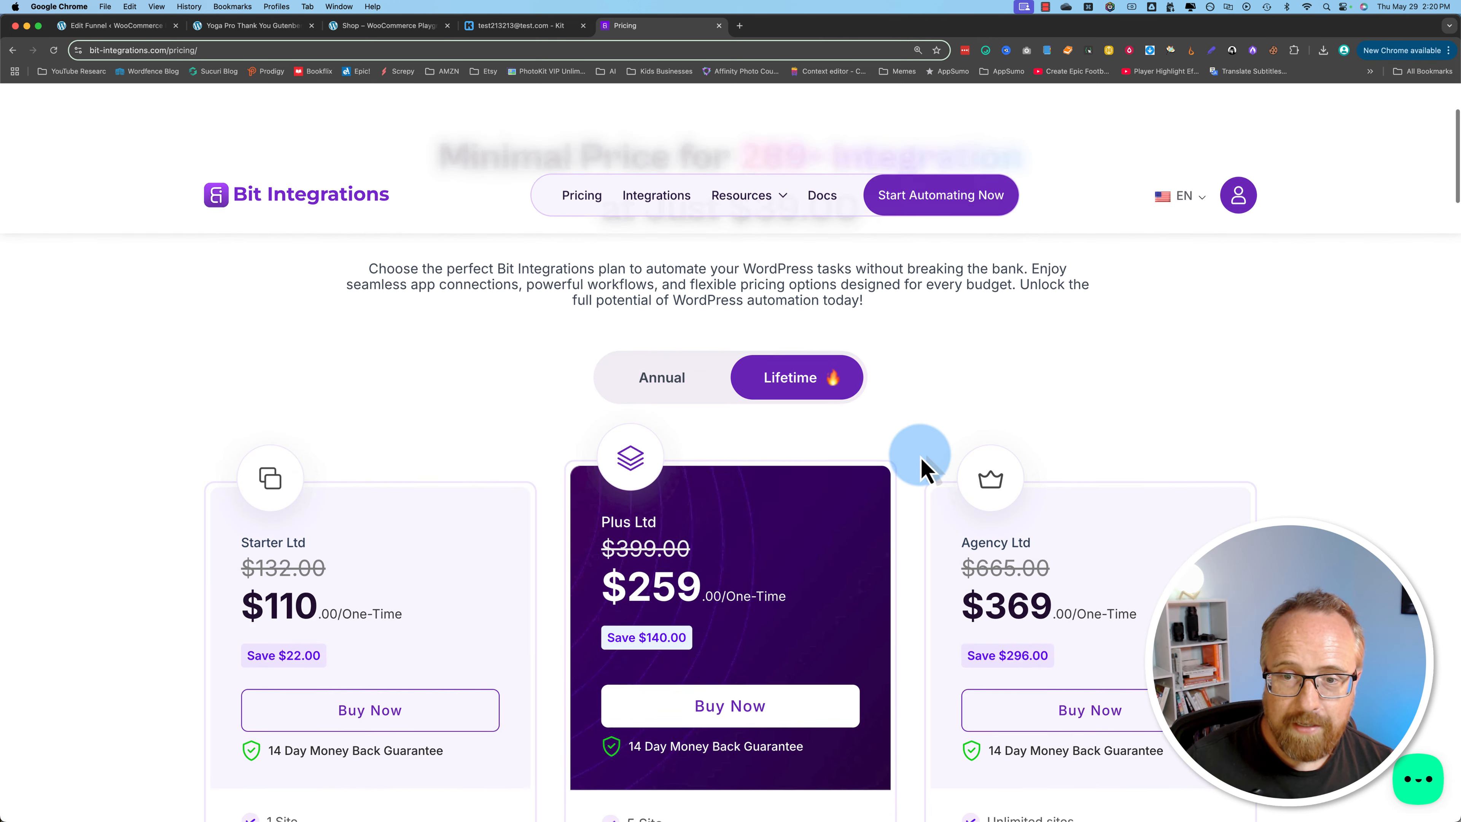
scroll(920, 469, "down", 4)
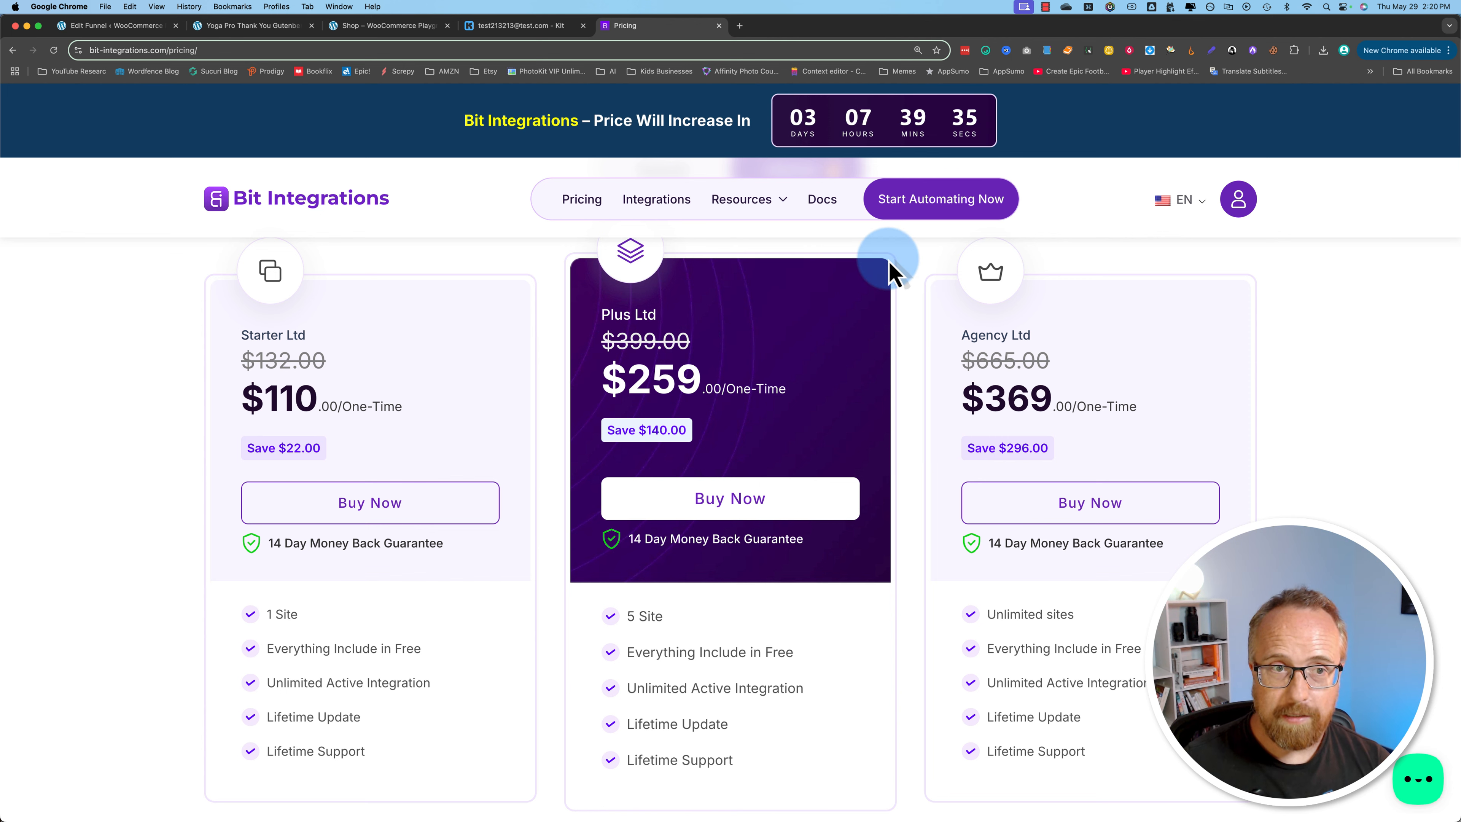
Step: Search the web for "zapier" in a new tab and open Zapier's plans and pricing page
key("super+t")
type("zapier")
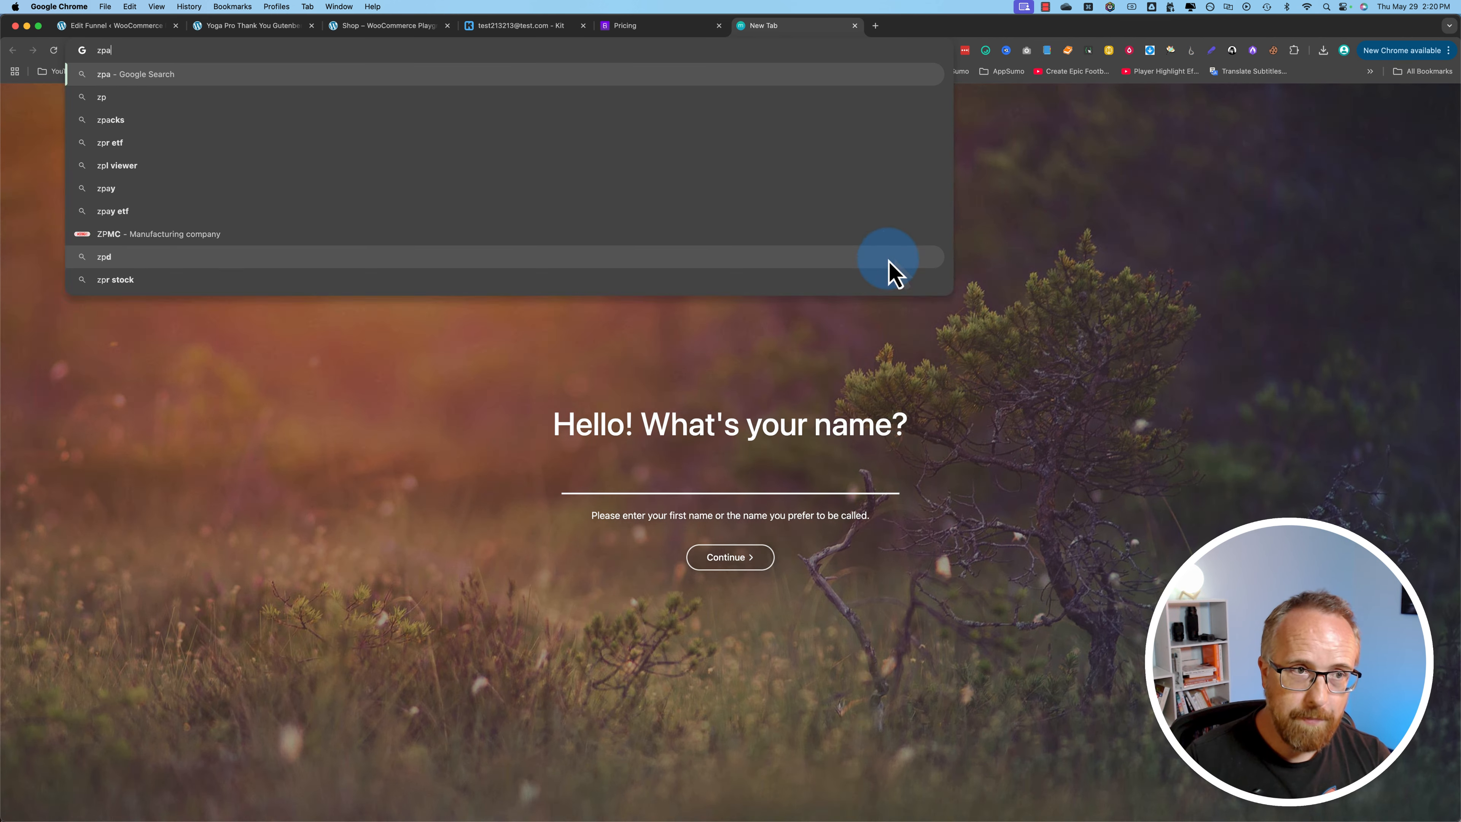
key("Return")
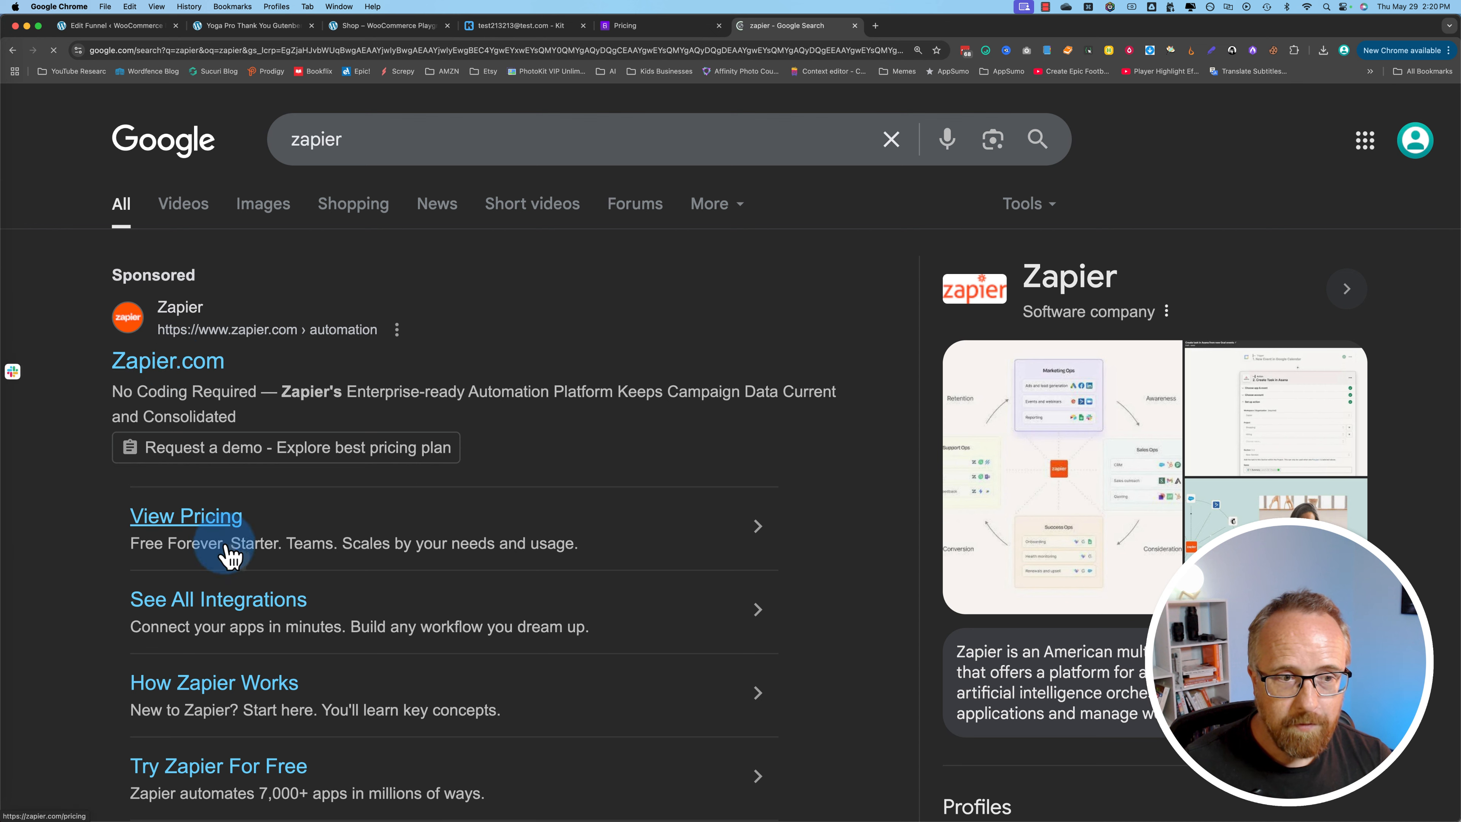
scroll(205, 630, "down", 3)
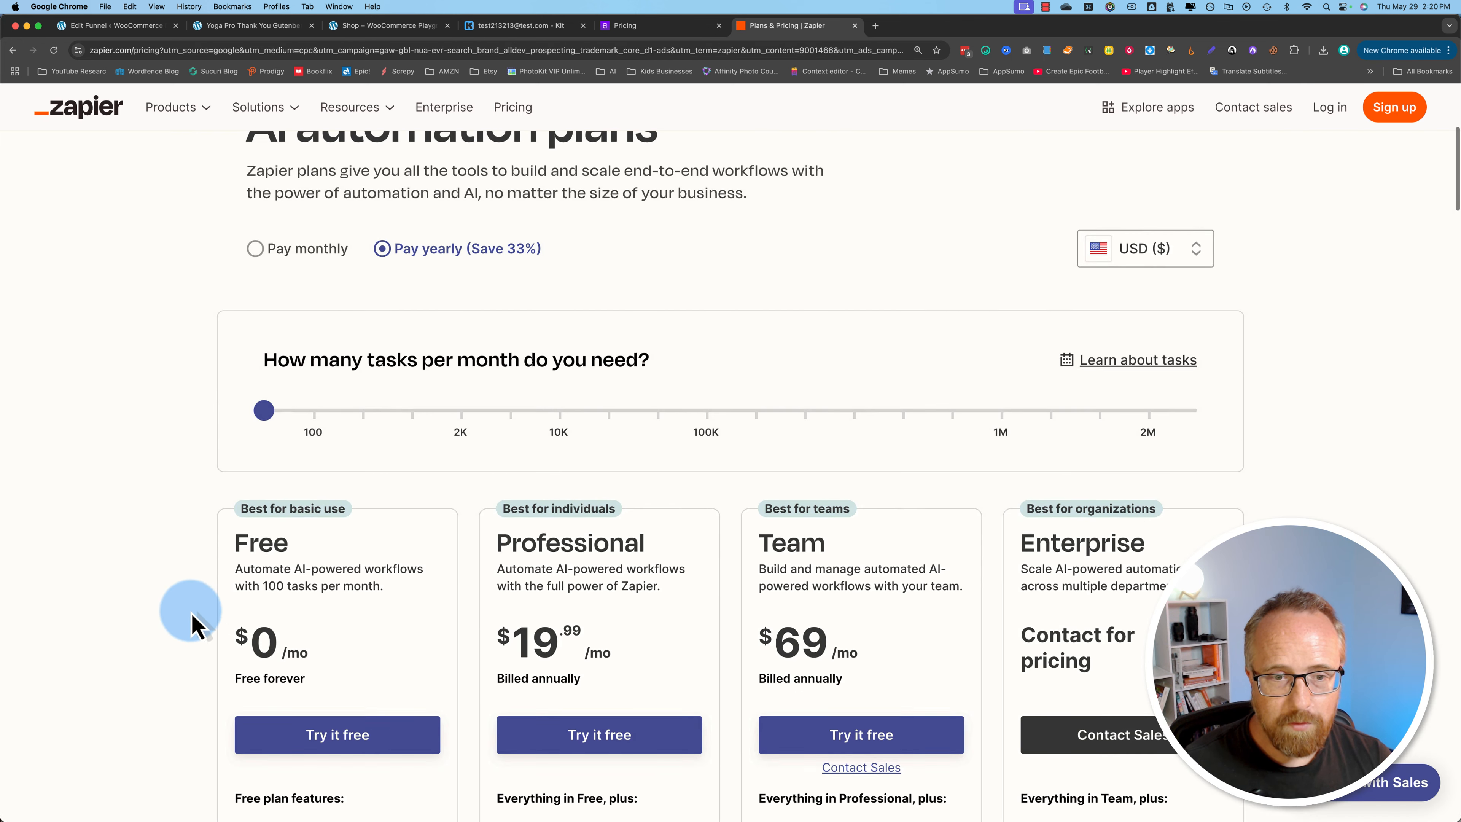
Step: Set Zapier's pricing to Pay monthly and review what each plan includes
left_click(256, 231)
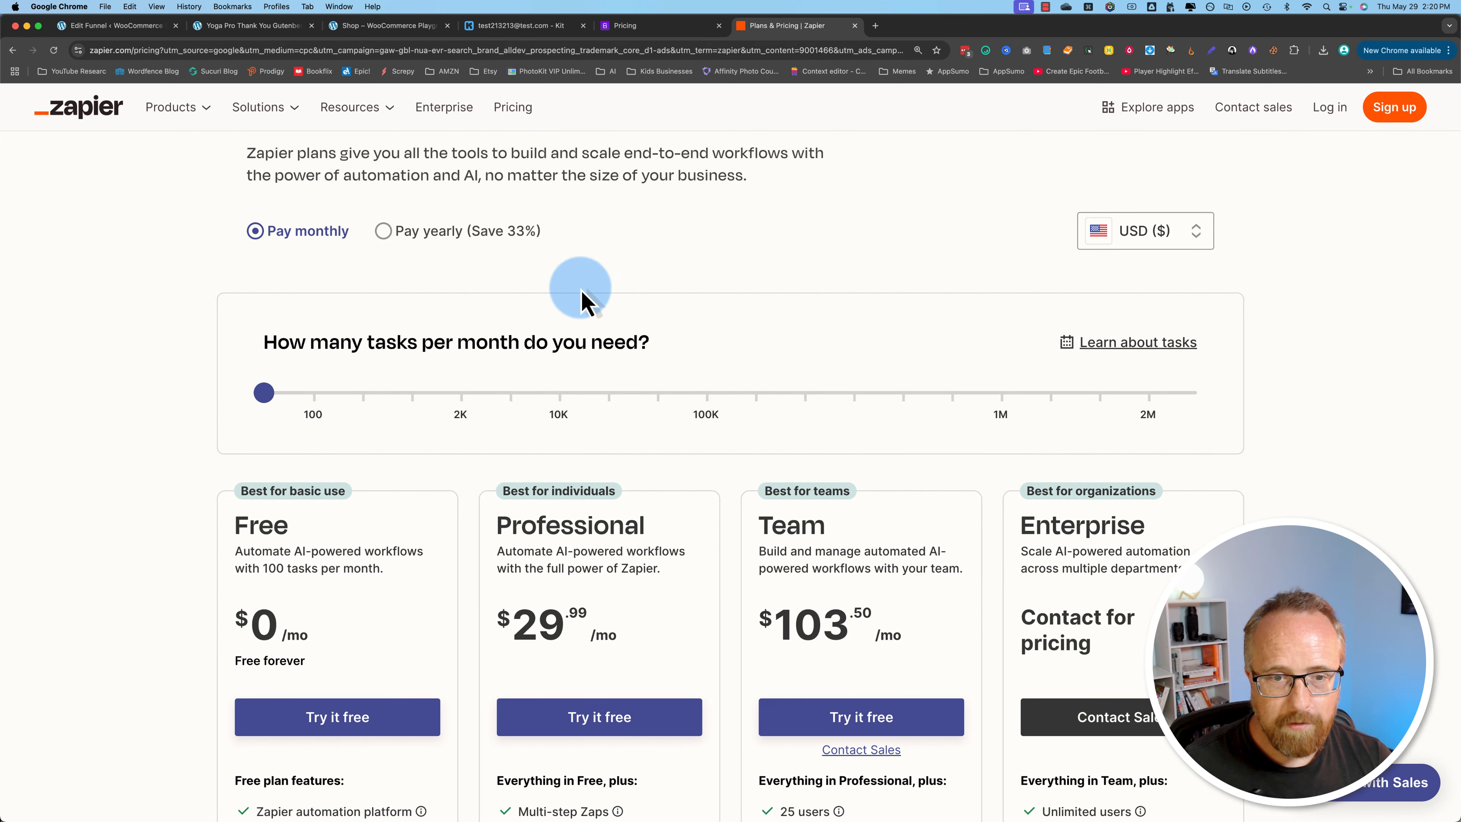
scroll(598, 598, "down", 3)
scroll(636, 467, "down", 4)
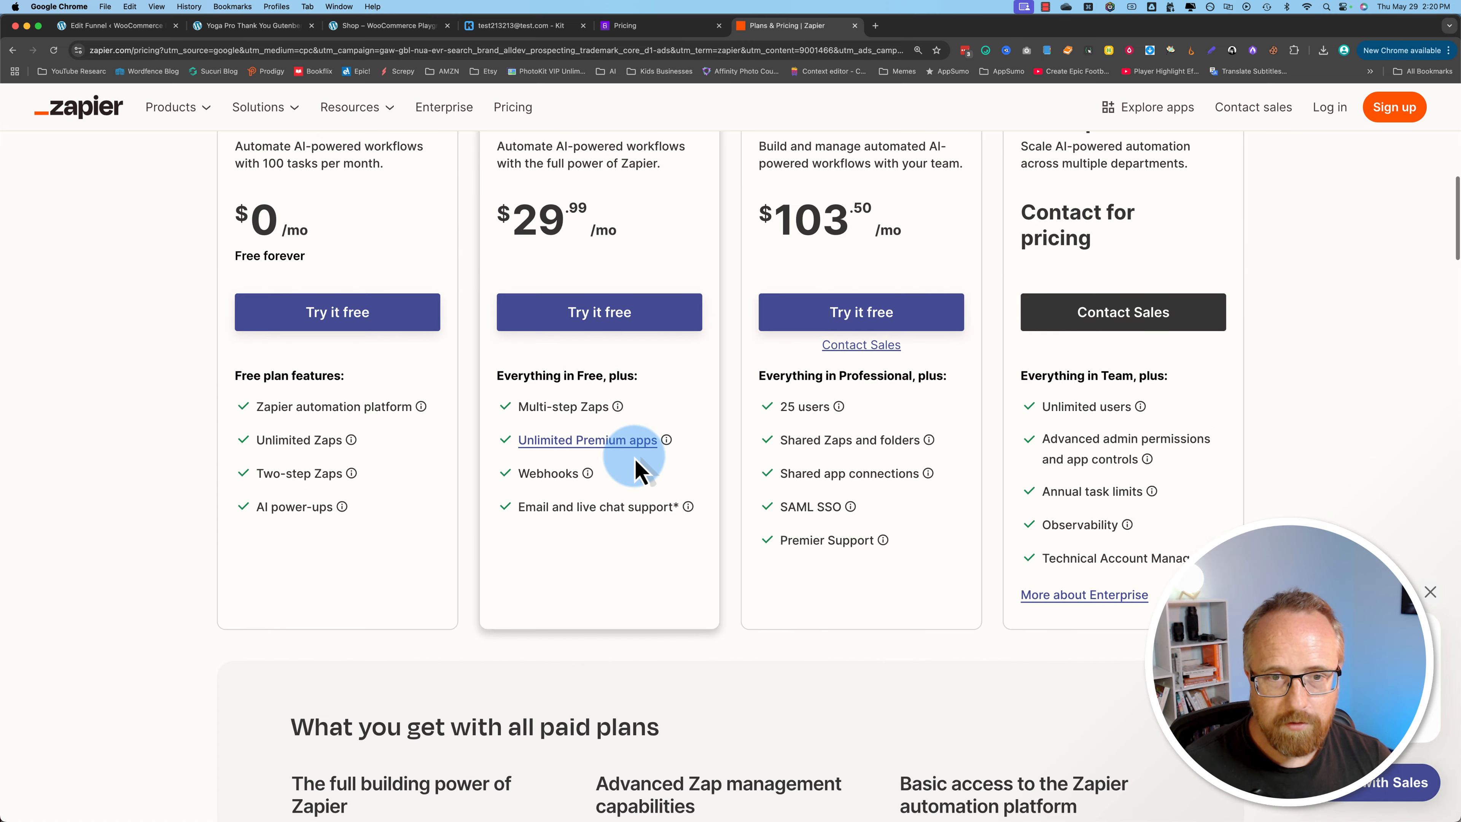
Step: Set Zapier's monthly task volume to 100 and review the monthly starting prices of the Professional and Team plans
mouse_move(564, 451)
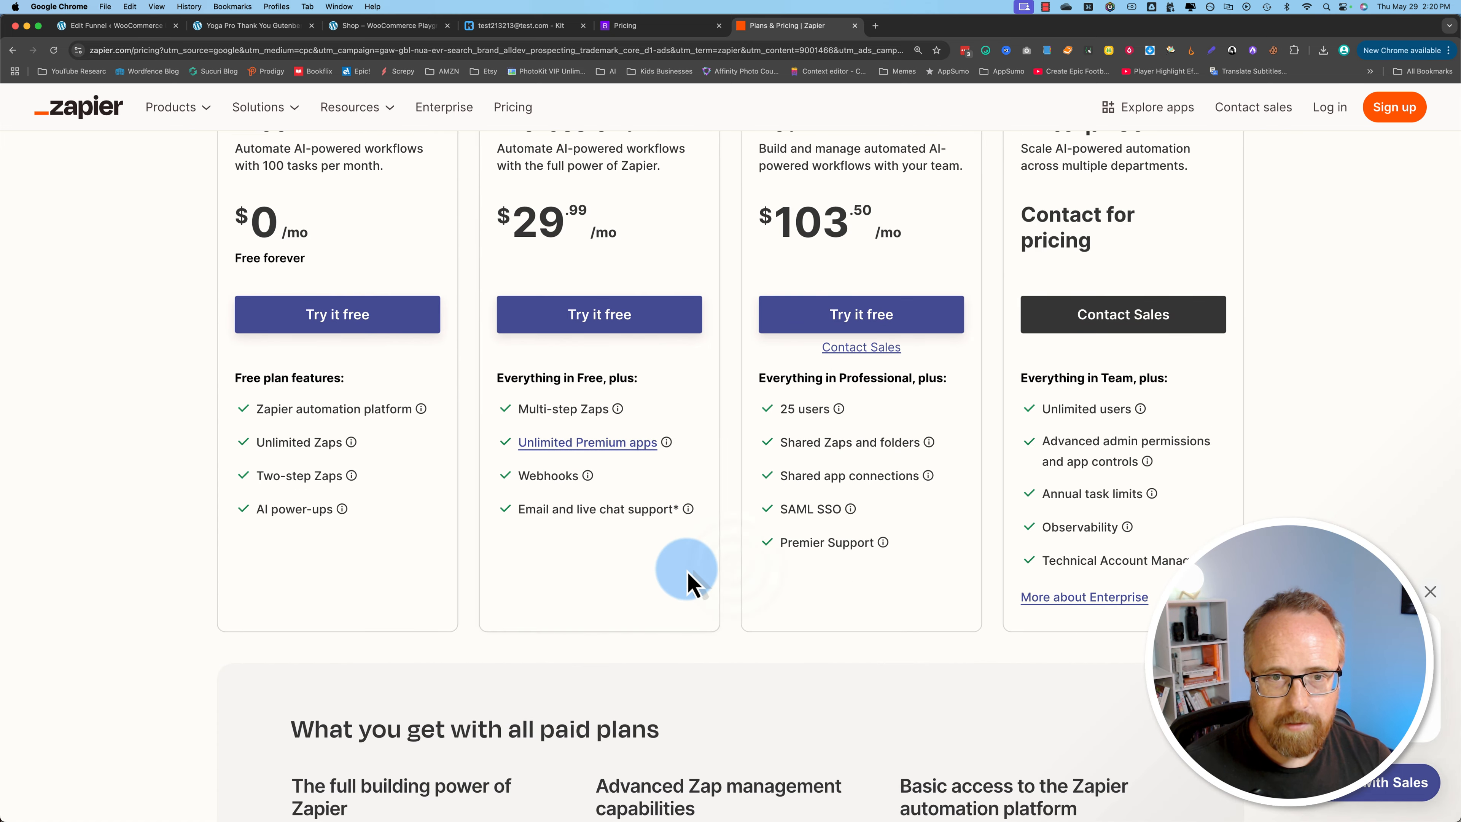
scroll(684, 556, "up", 2)
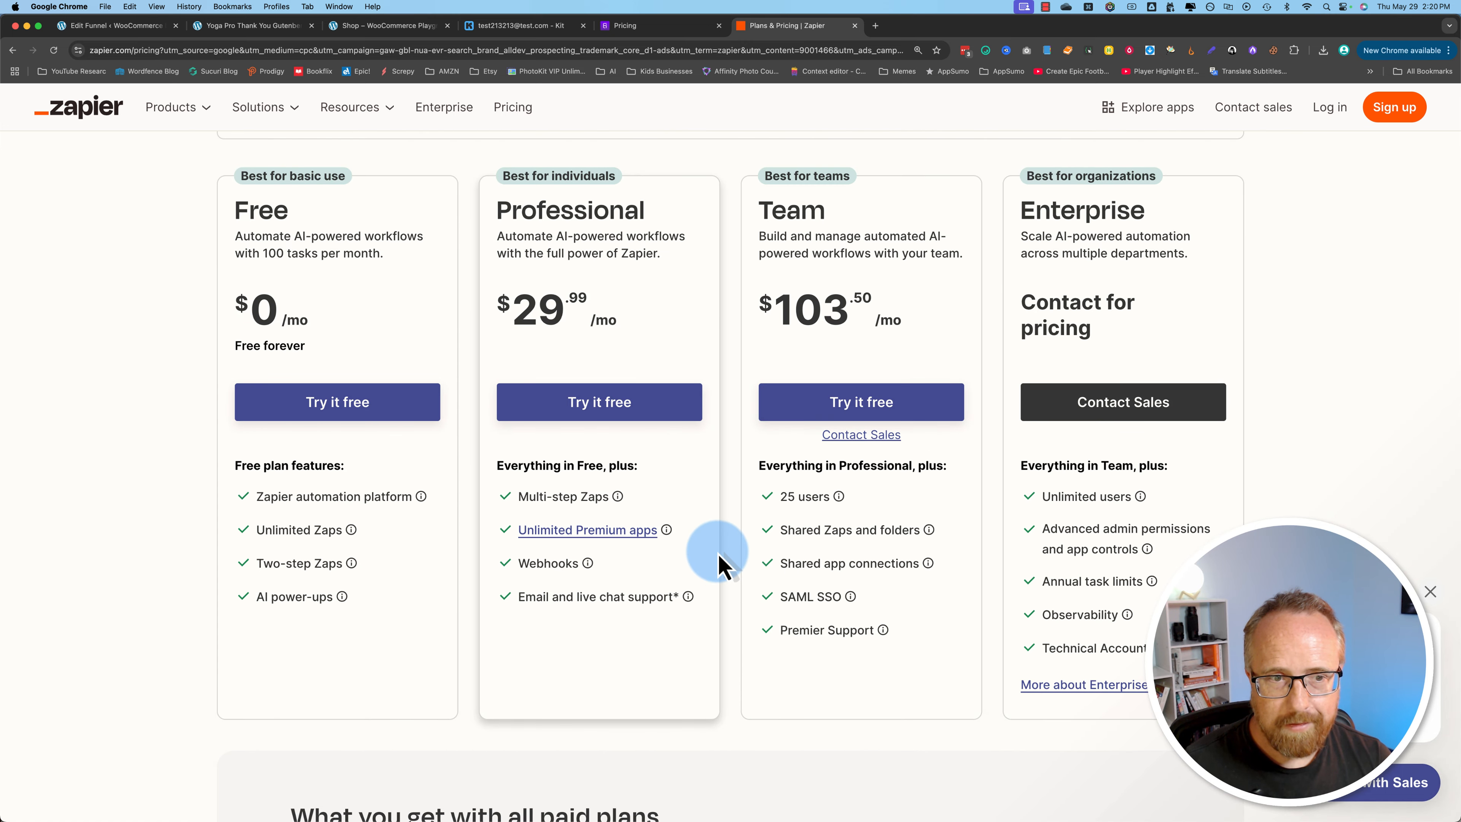
scroll(719, 563, "up", 8)
scroll(721, 561, "down", 2)
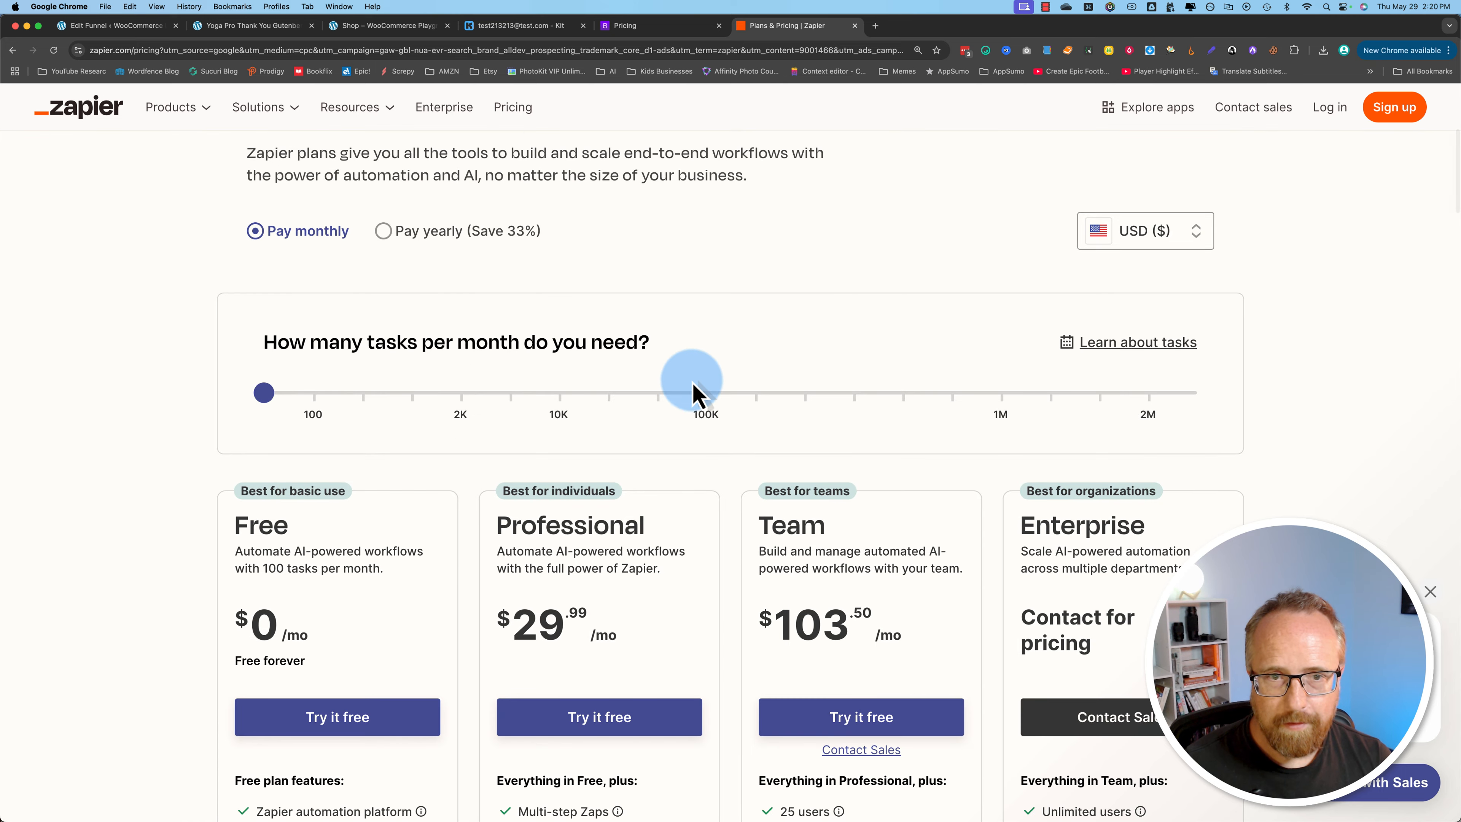
left_click(315, 394)
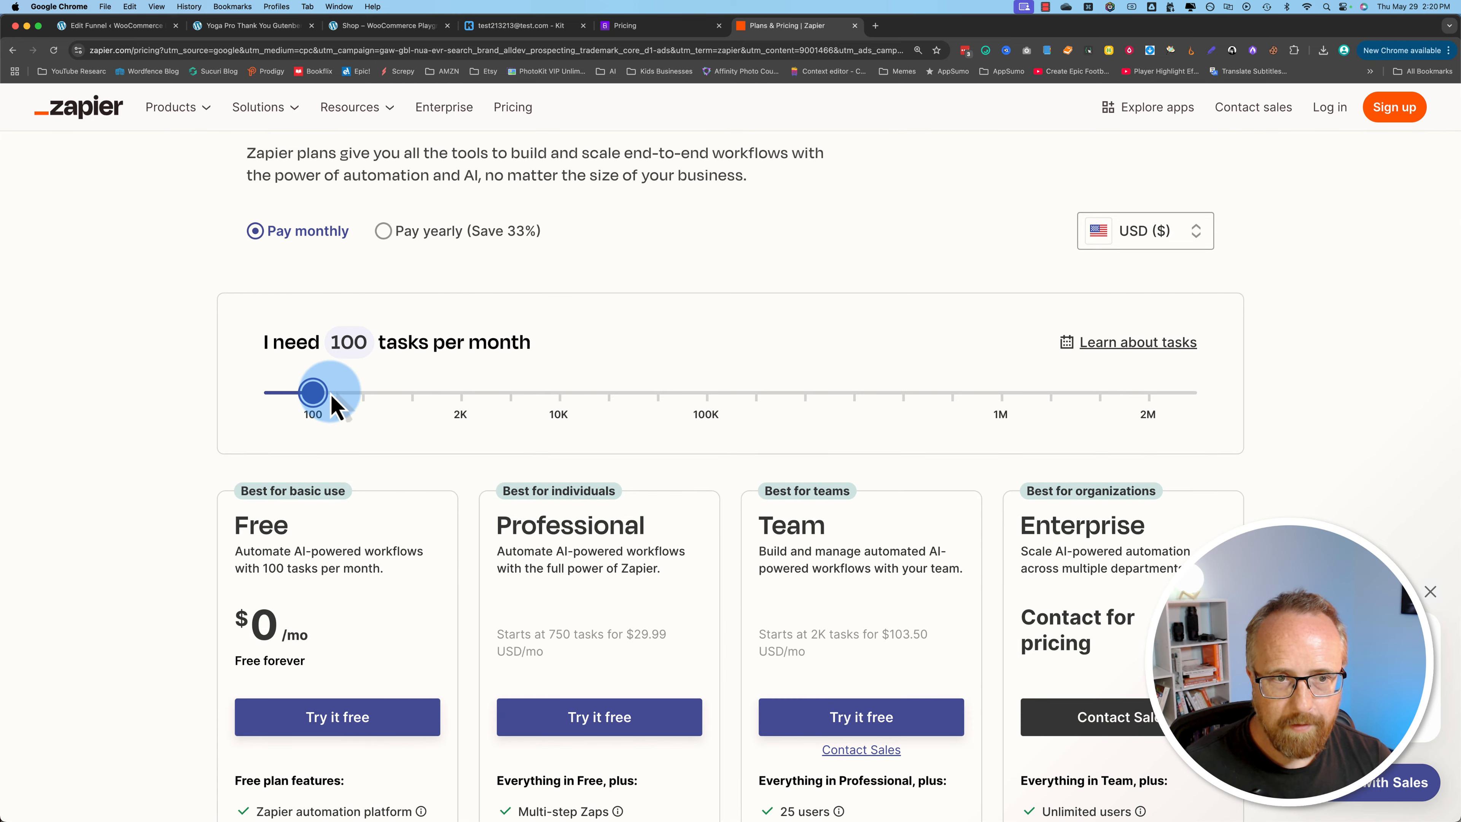
left_click_drag(364, 395, 323, 397)
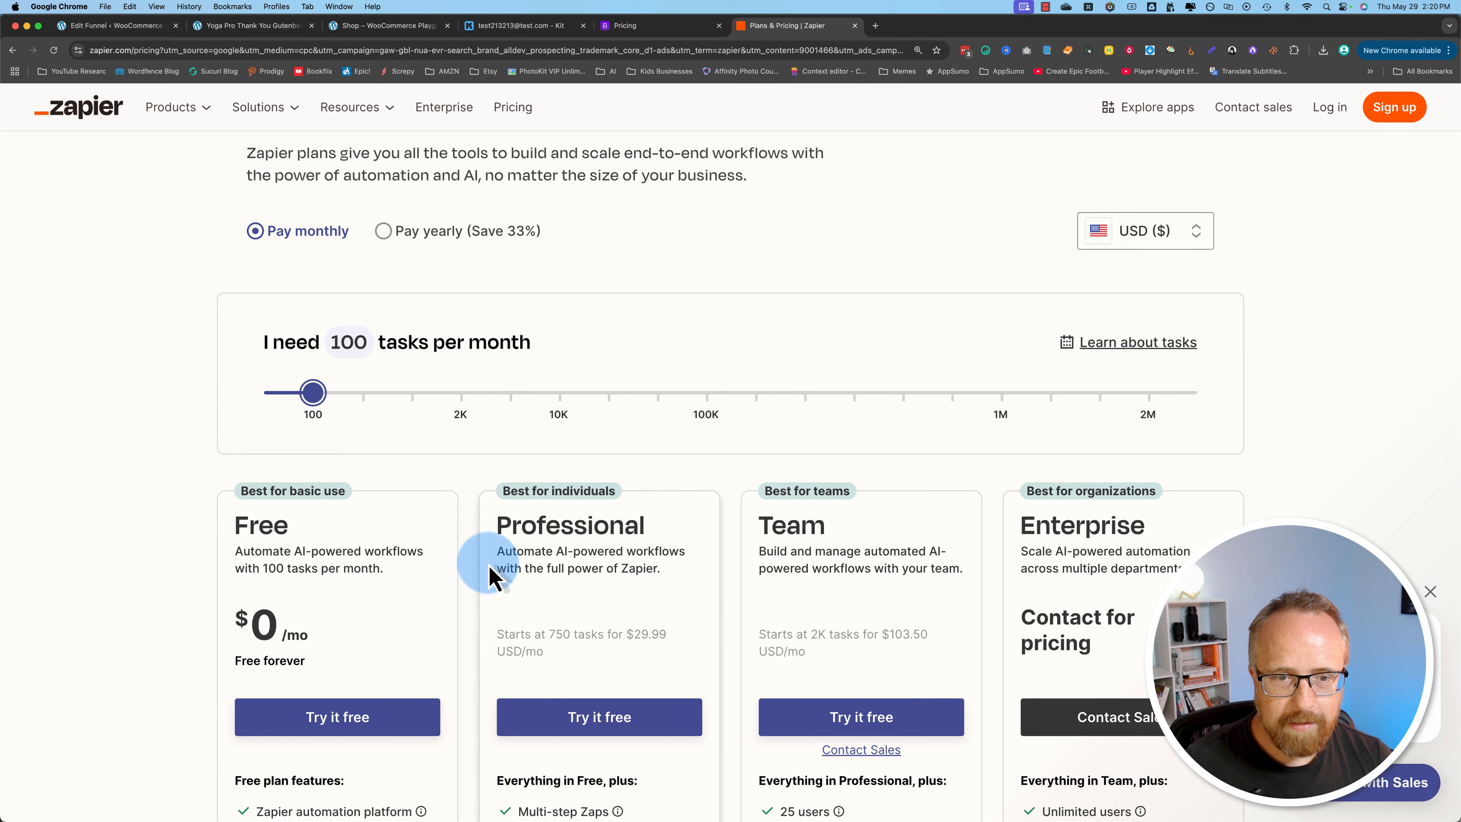
scroll(489, 555, "down", 1)
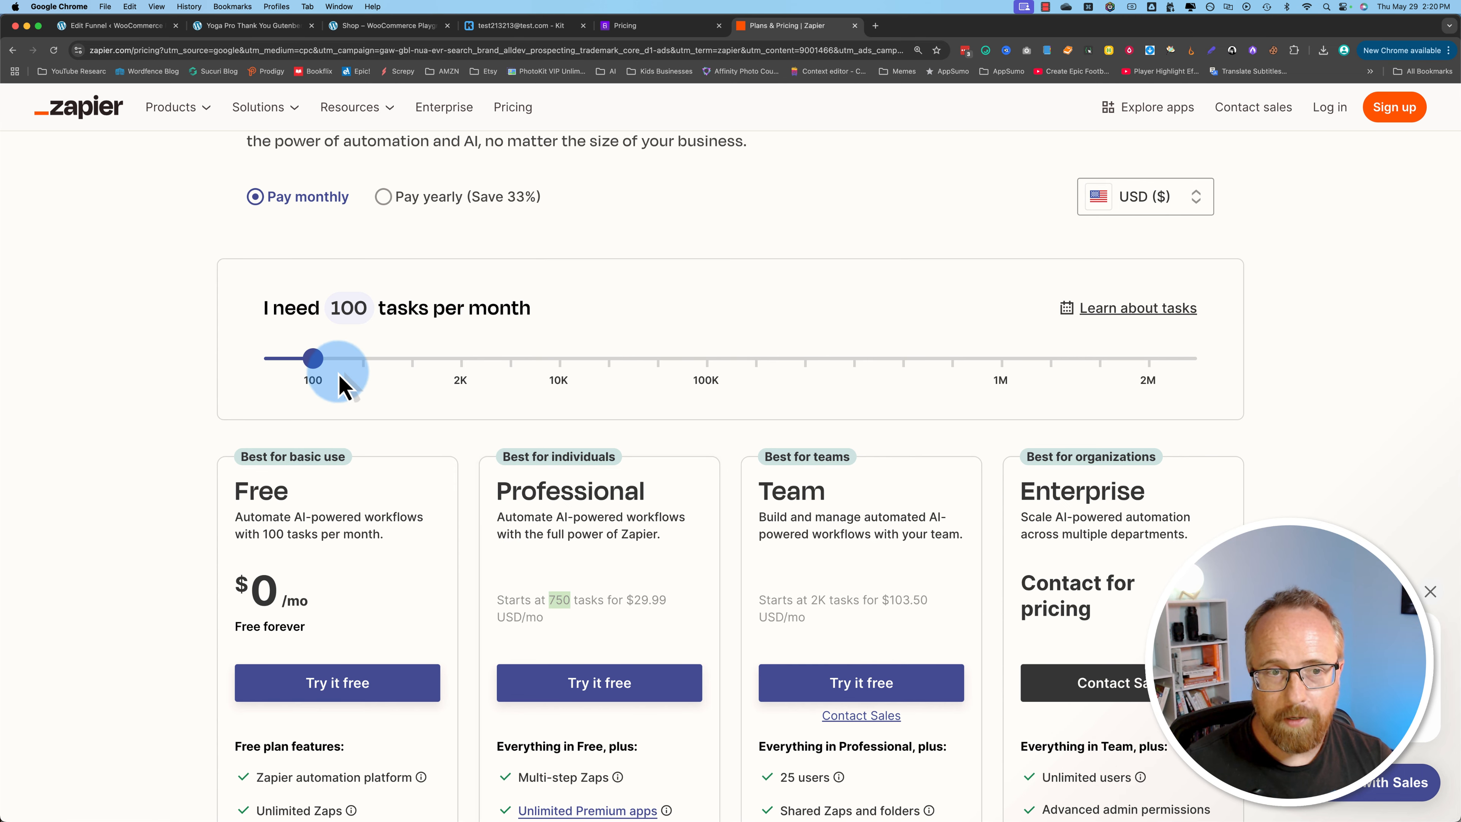
Step: Raise Zapier's task volume to 100,000 per month and examine the Professional plan's monthly price and included features
left_click_drag(338, 373, 709, 371)
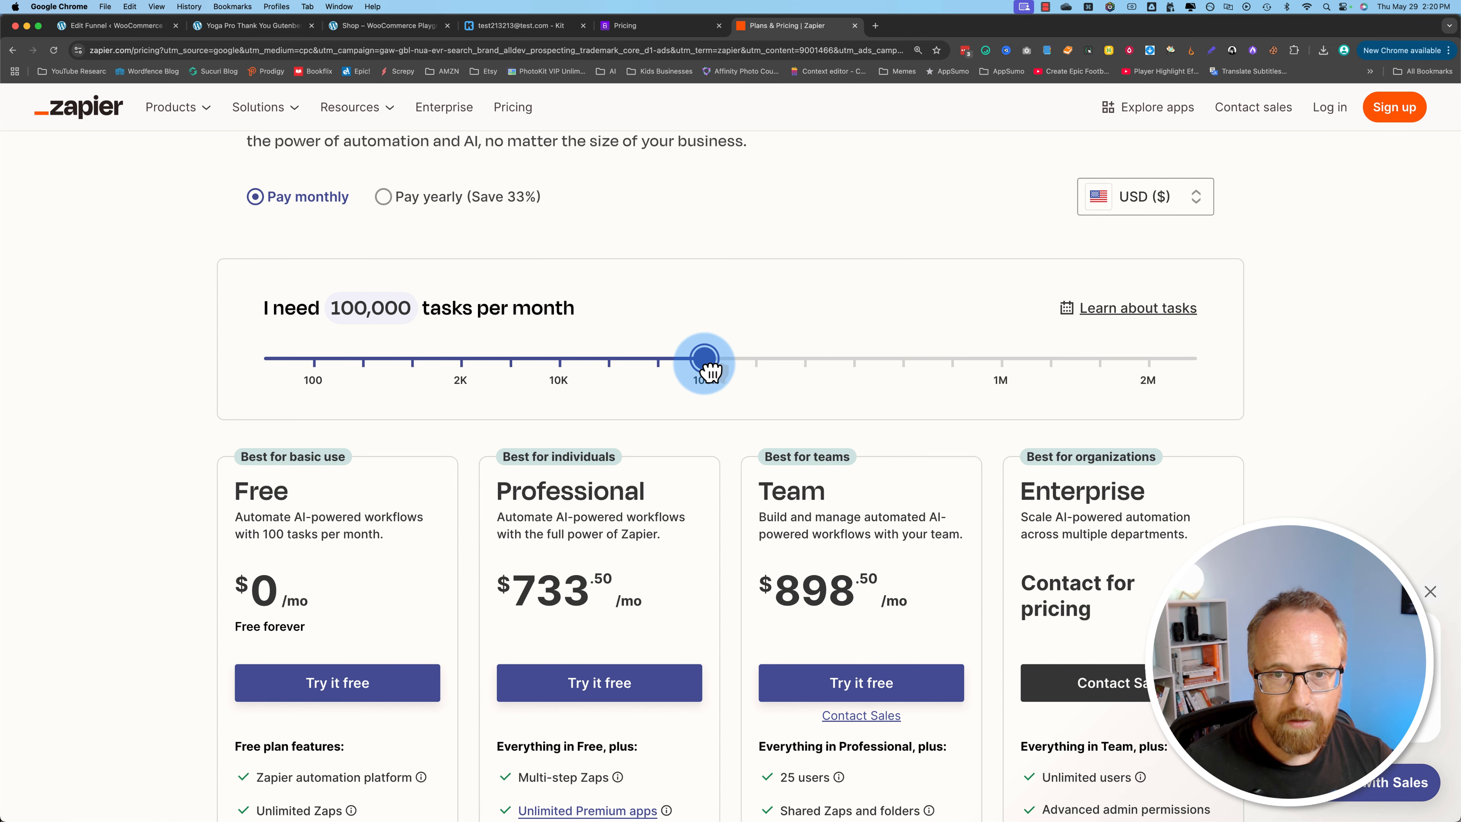
scroll(418, 536, "down", 1)
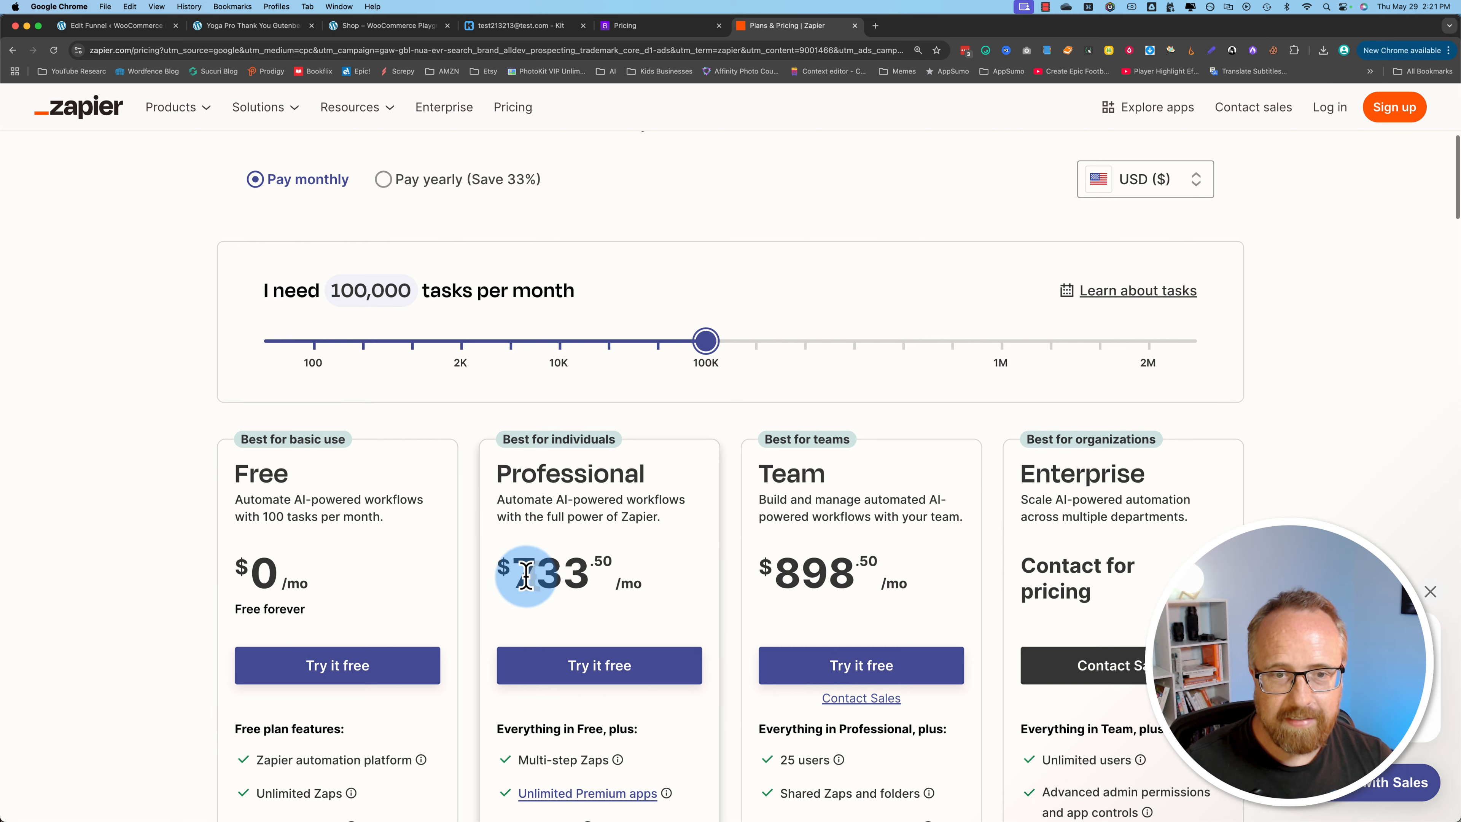
left_click_drag(533, 574, 602, 575)
scroll(483, 614, "down", 3)
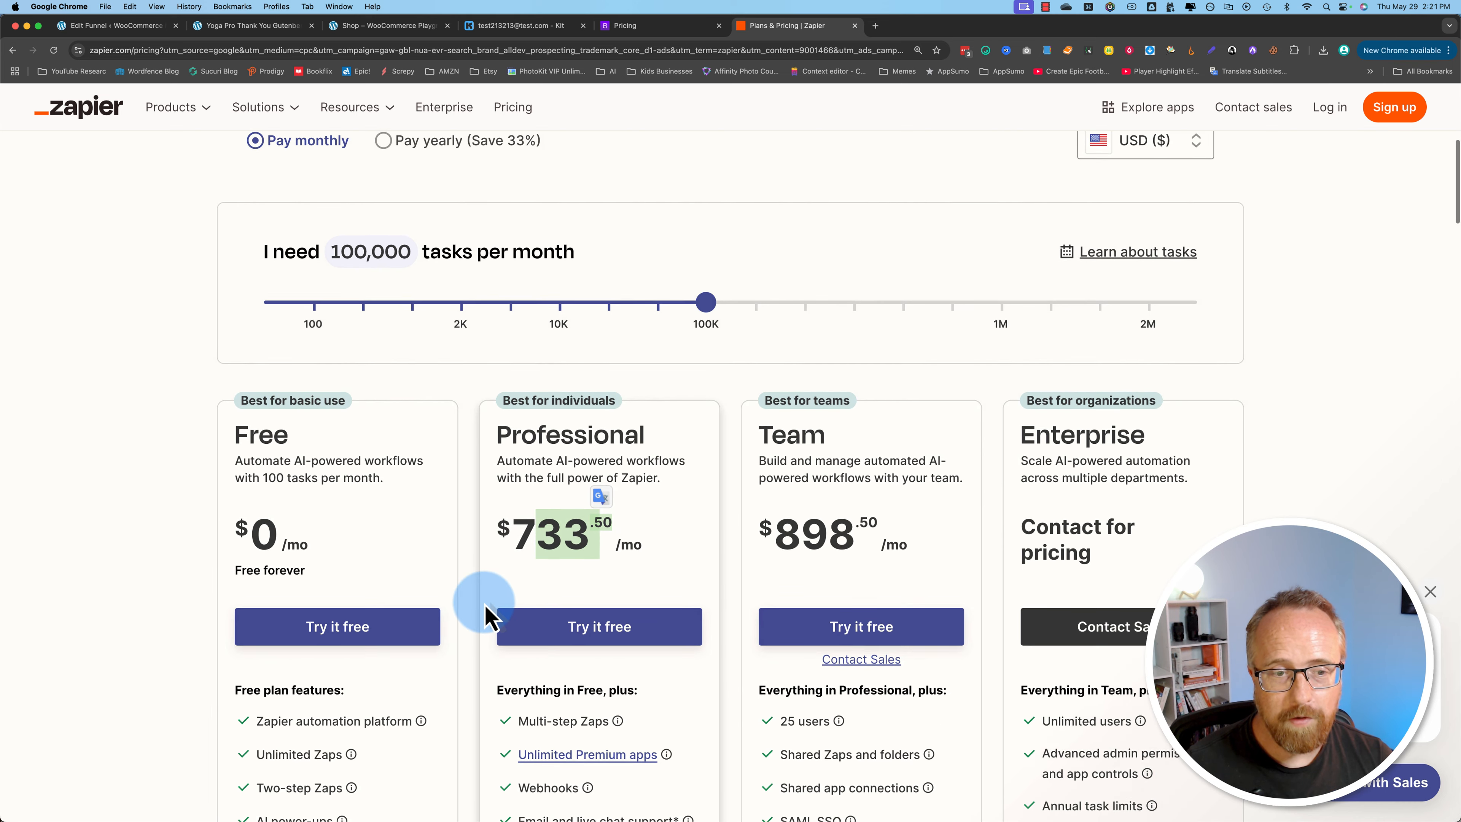
scroll(465, 613, "down", 10)
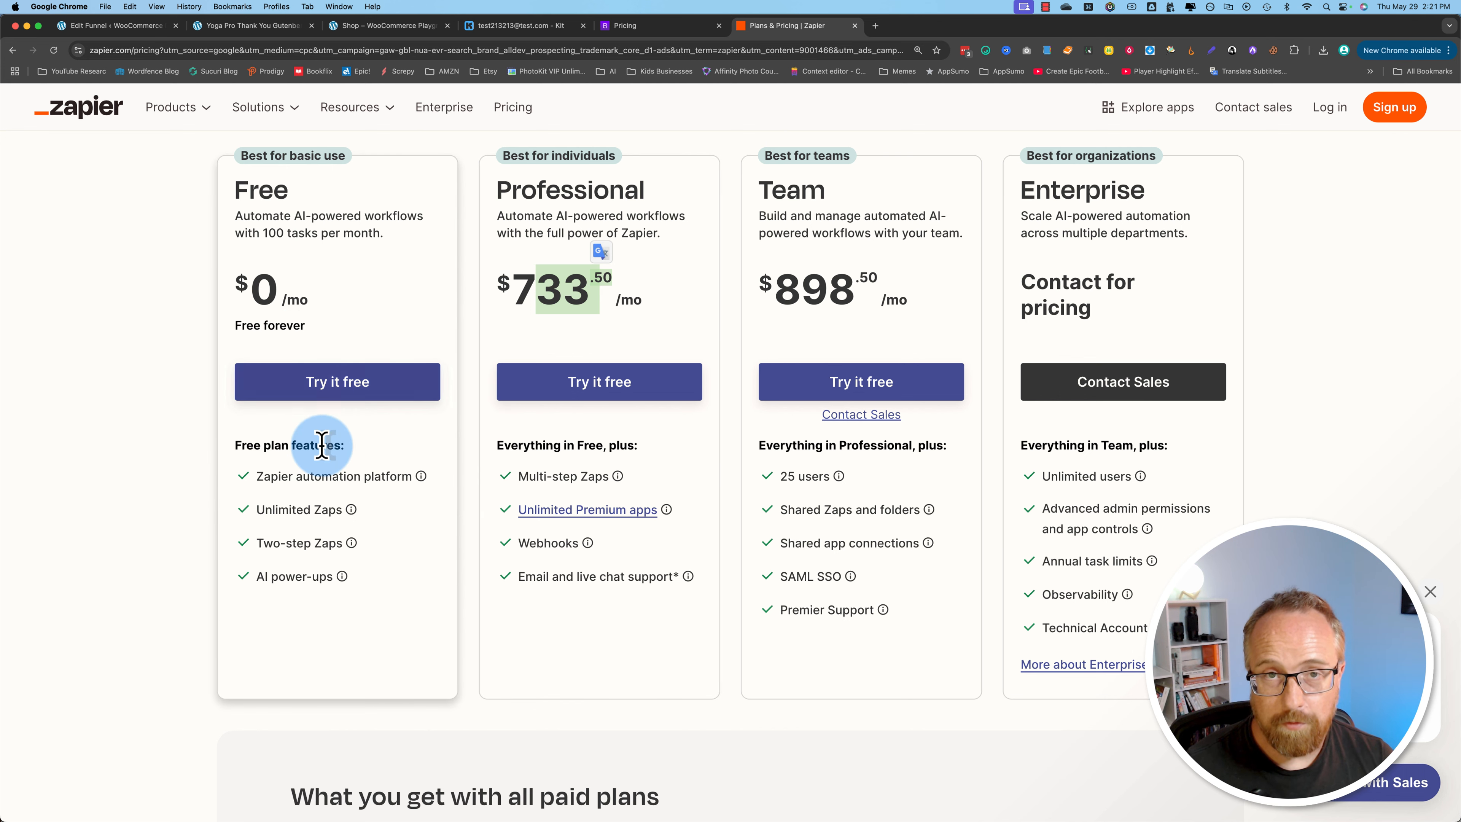
scroll(657, 220, "up", 6)
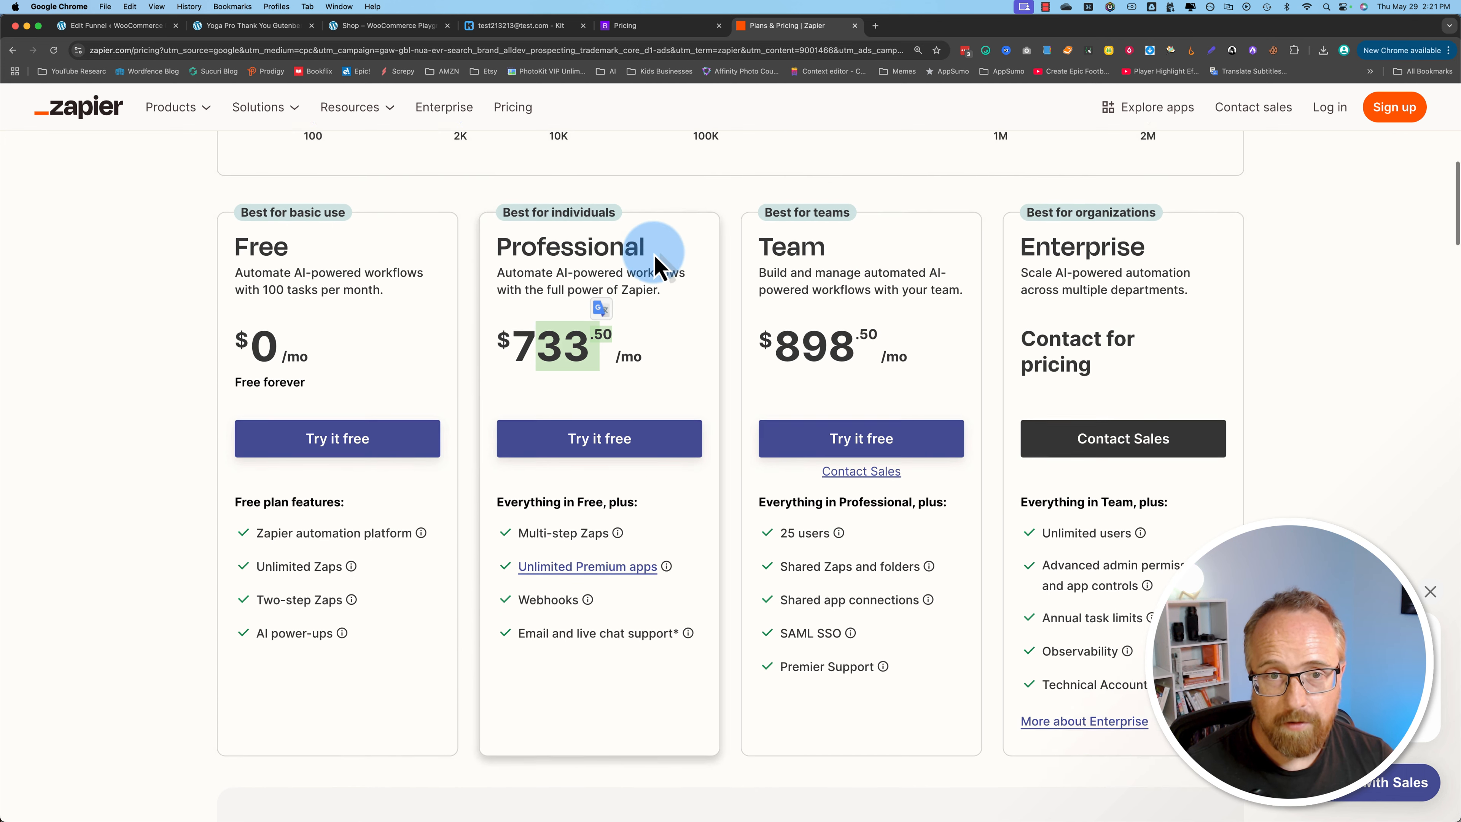
scroll(616, 397, "up", 5)
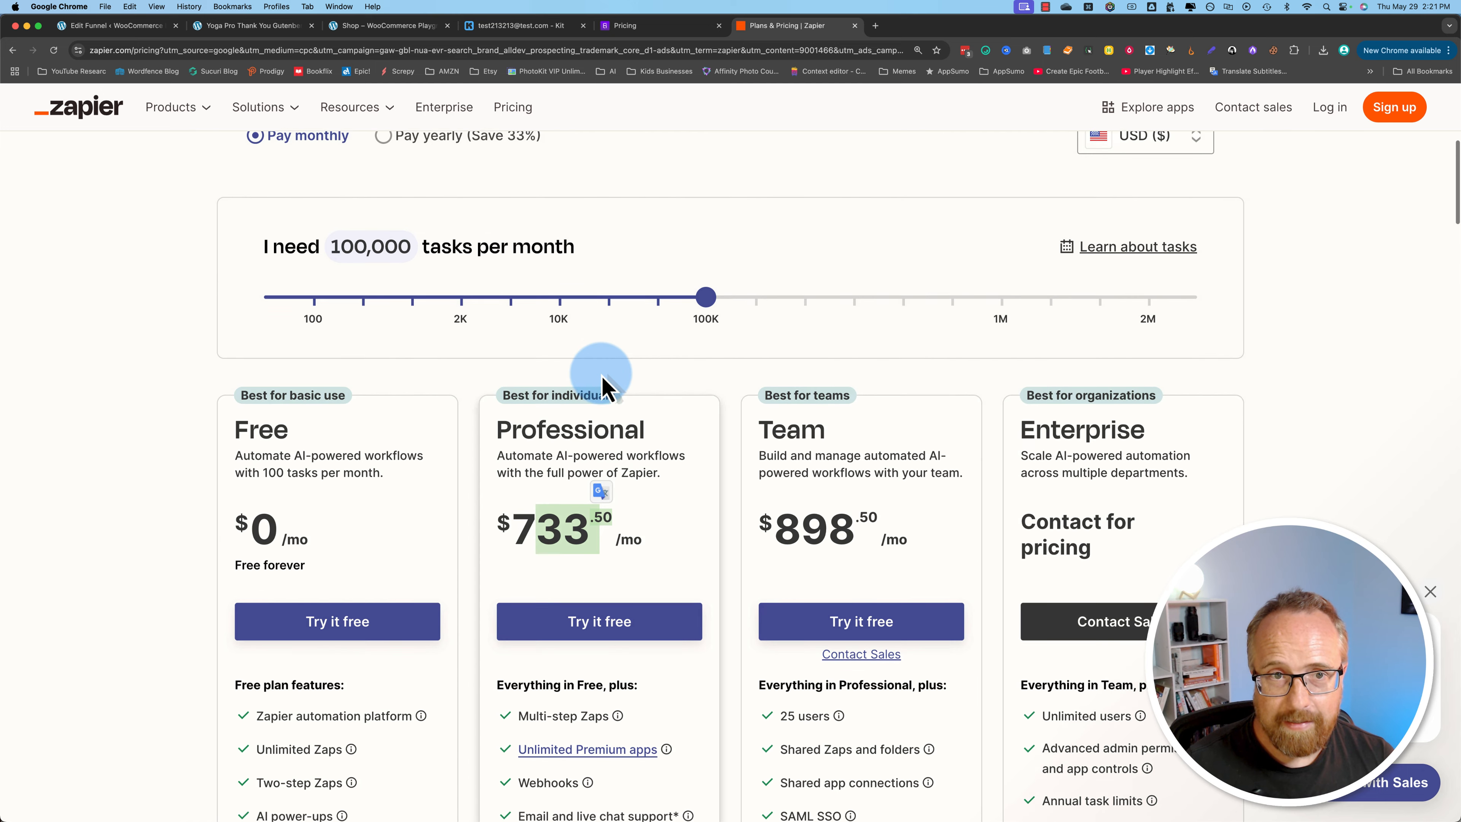
Step: Switch Zapier's pricing to Pay yearly and compare the Professional price at 100,000 and 2,000 tasks per month
left_click(394, 163)
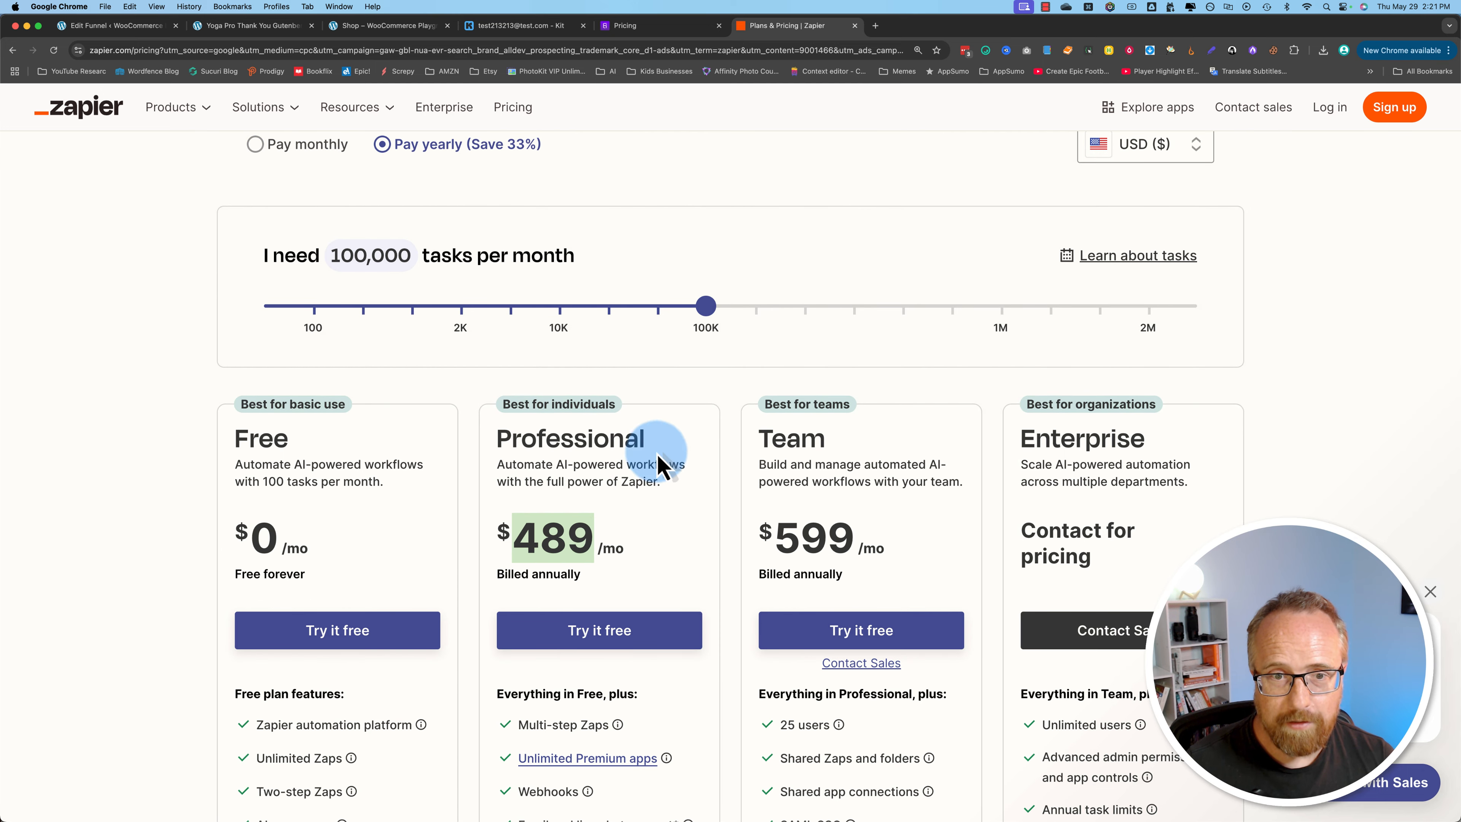
left_click_drag(509, 532, 611, 541)
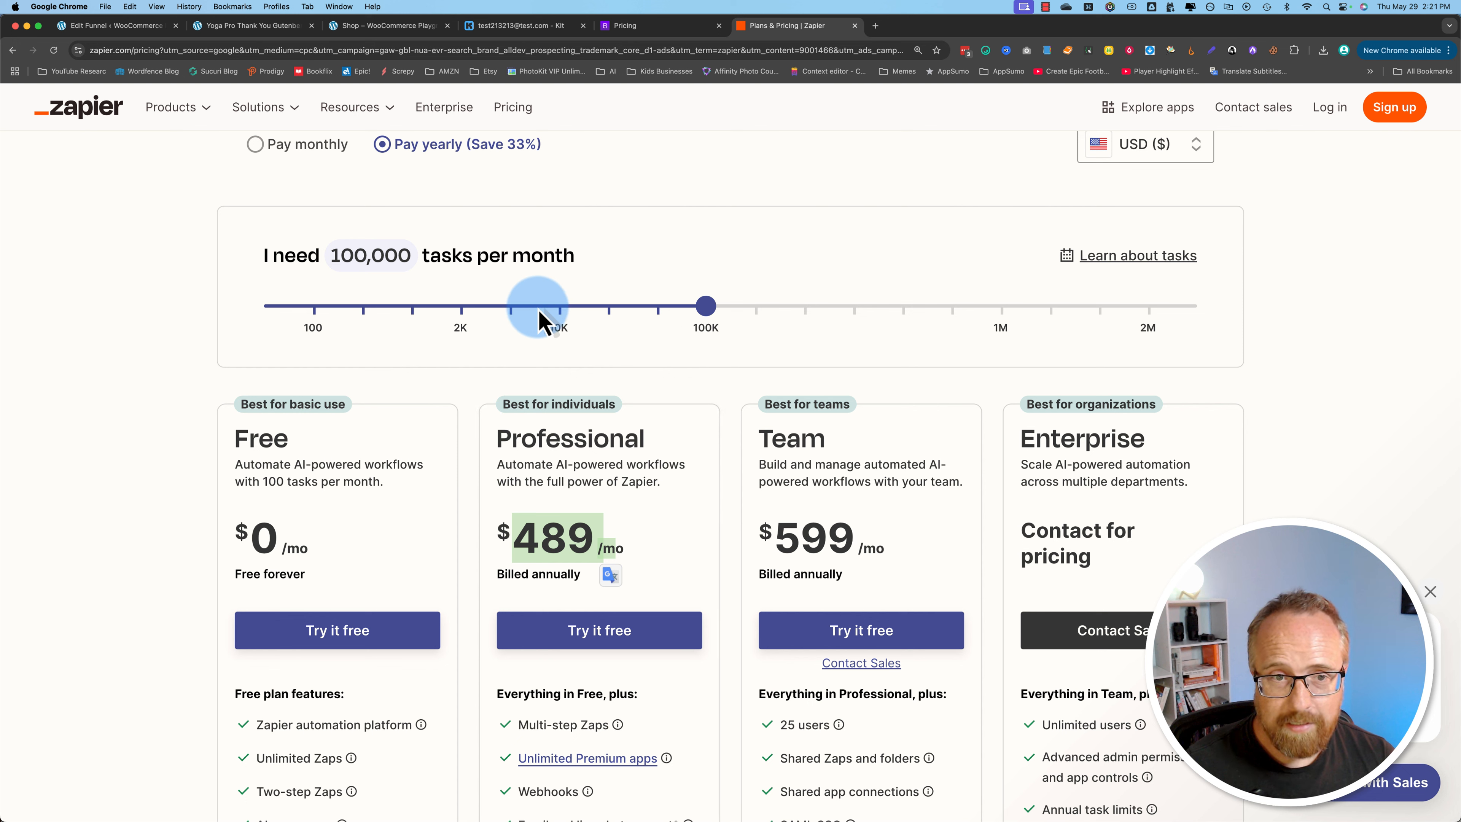
left_click(470, 311)
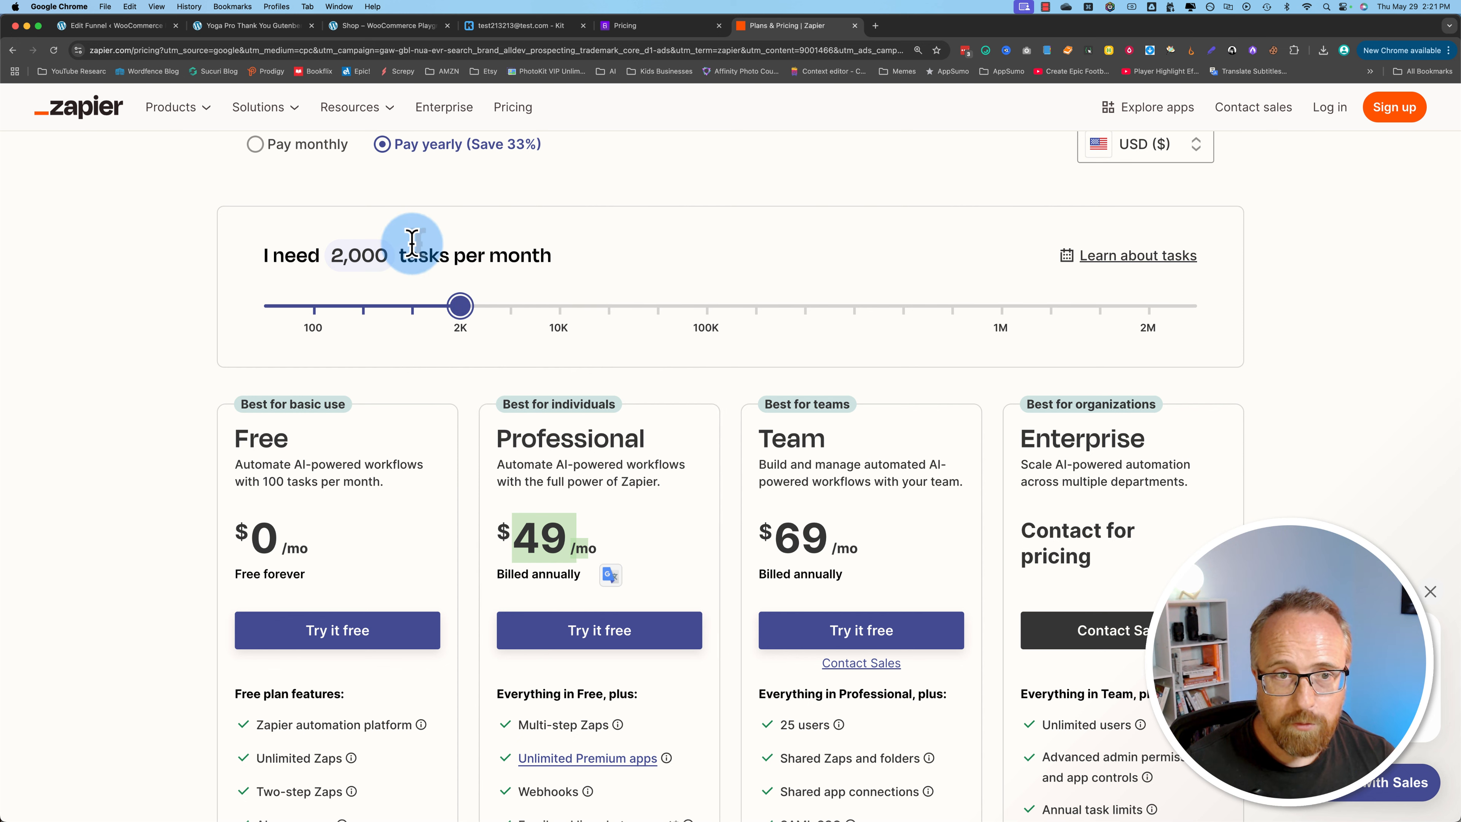
left_click(585, 504)
left_click_drag(520, 538, 584, 543)
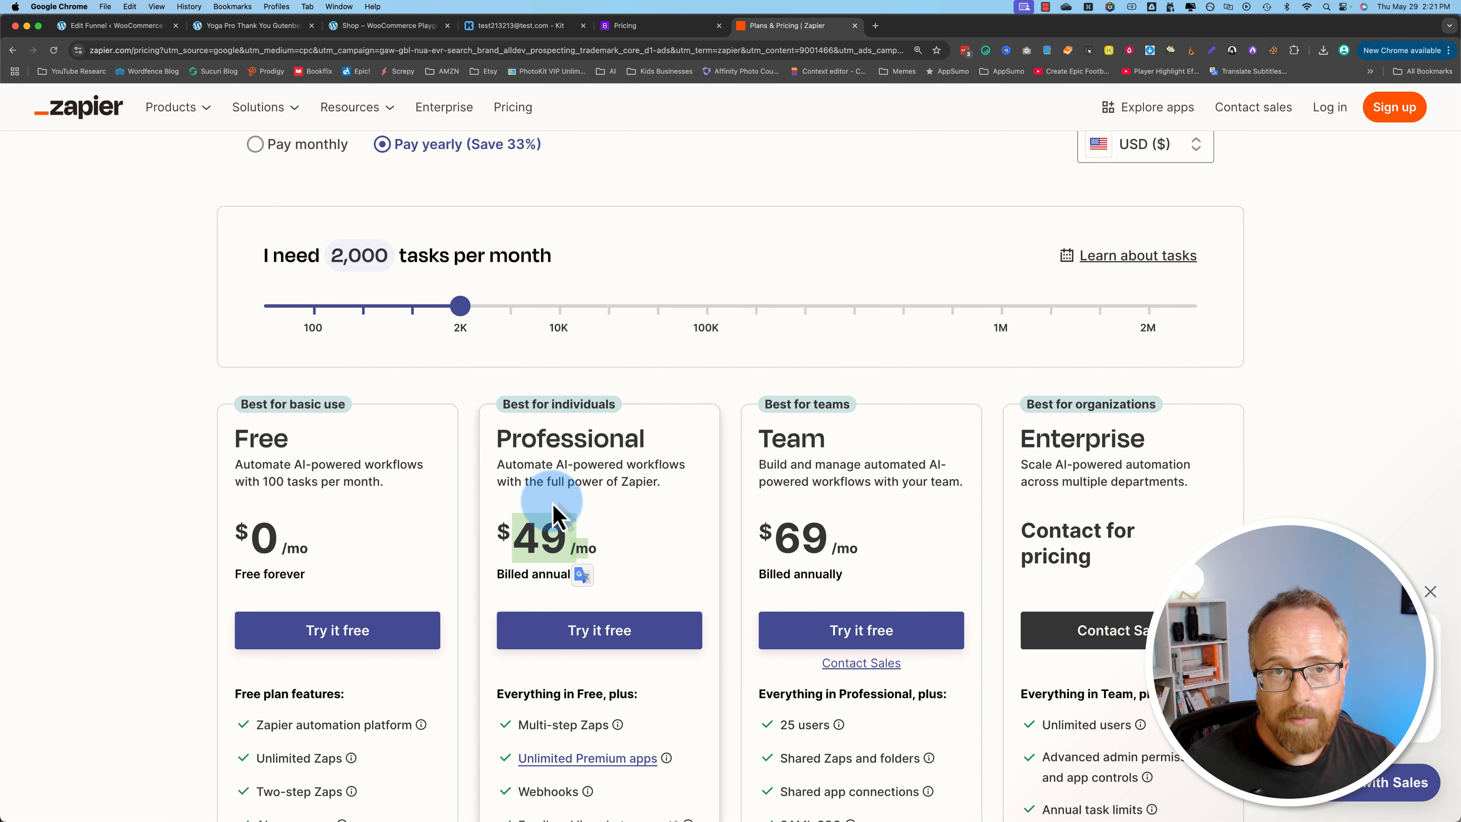
Step: Return to the Bit Integrations lifetime pricing and examine the Agency plan's discounted and regular one-time prices
left_click(627, 27)
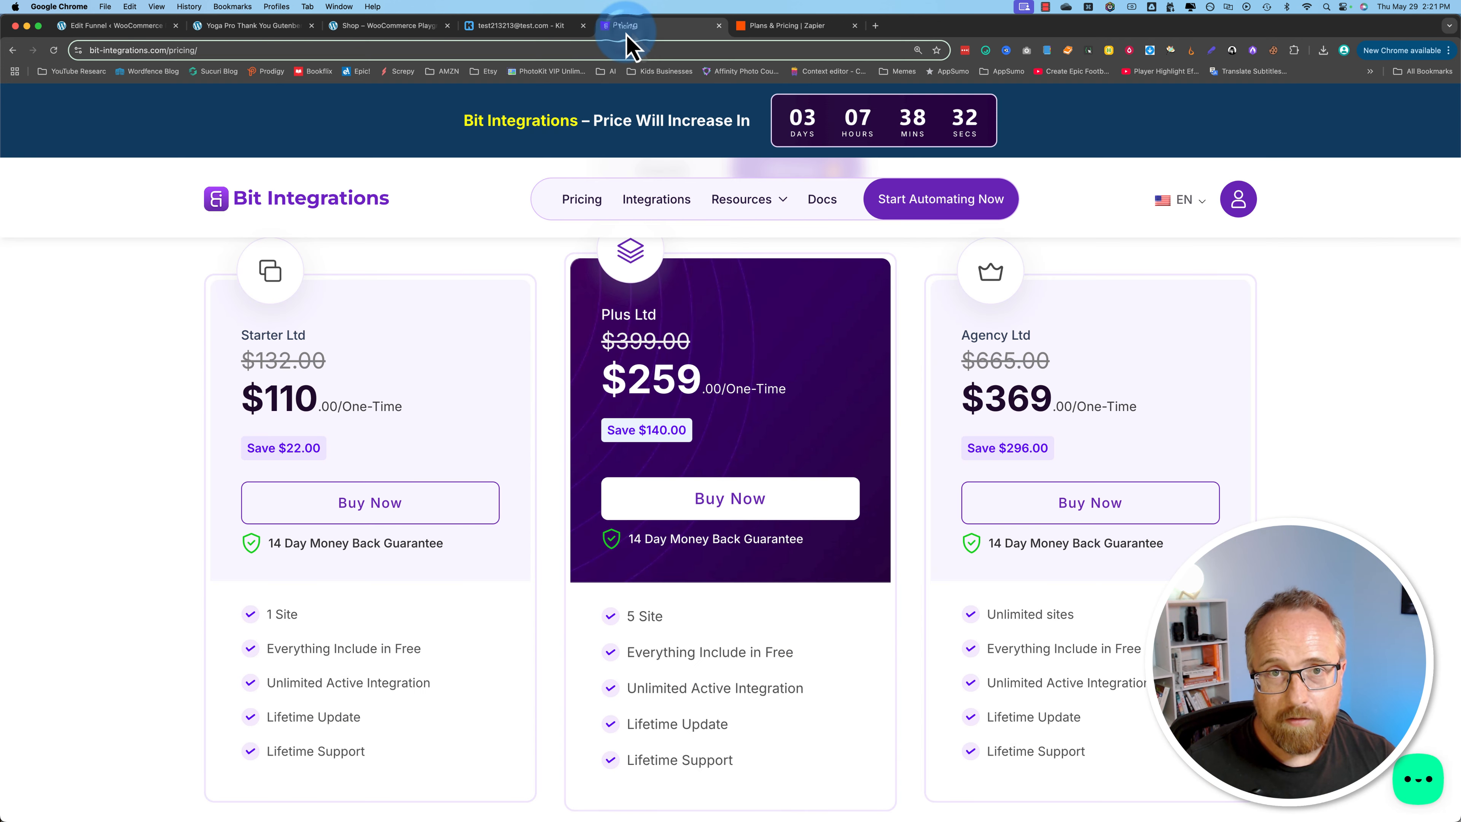
left_click_drag(984, 400, 1051, 401)
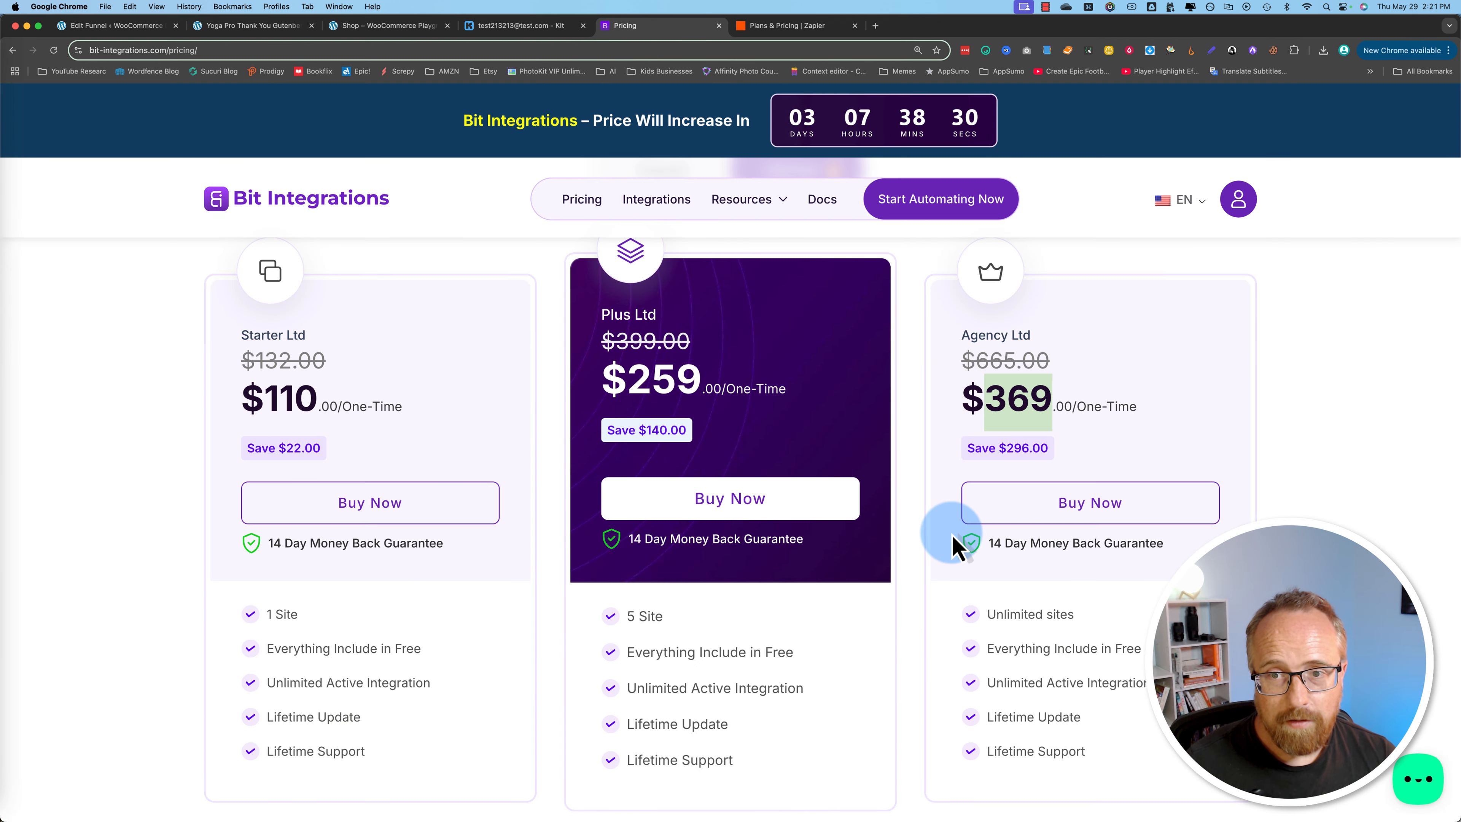
scroll(909, 552, "up", 1)
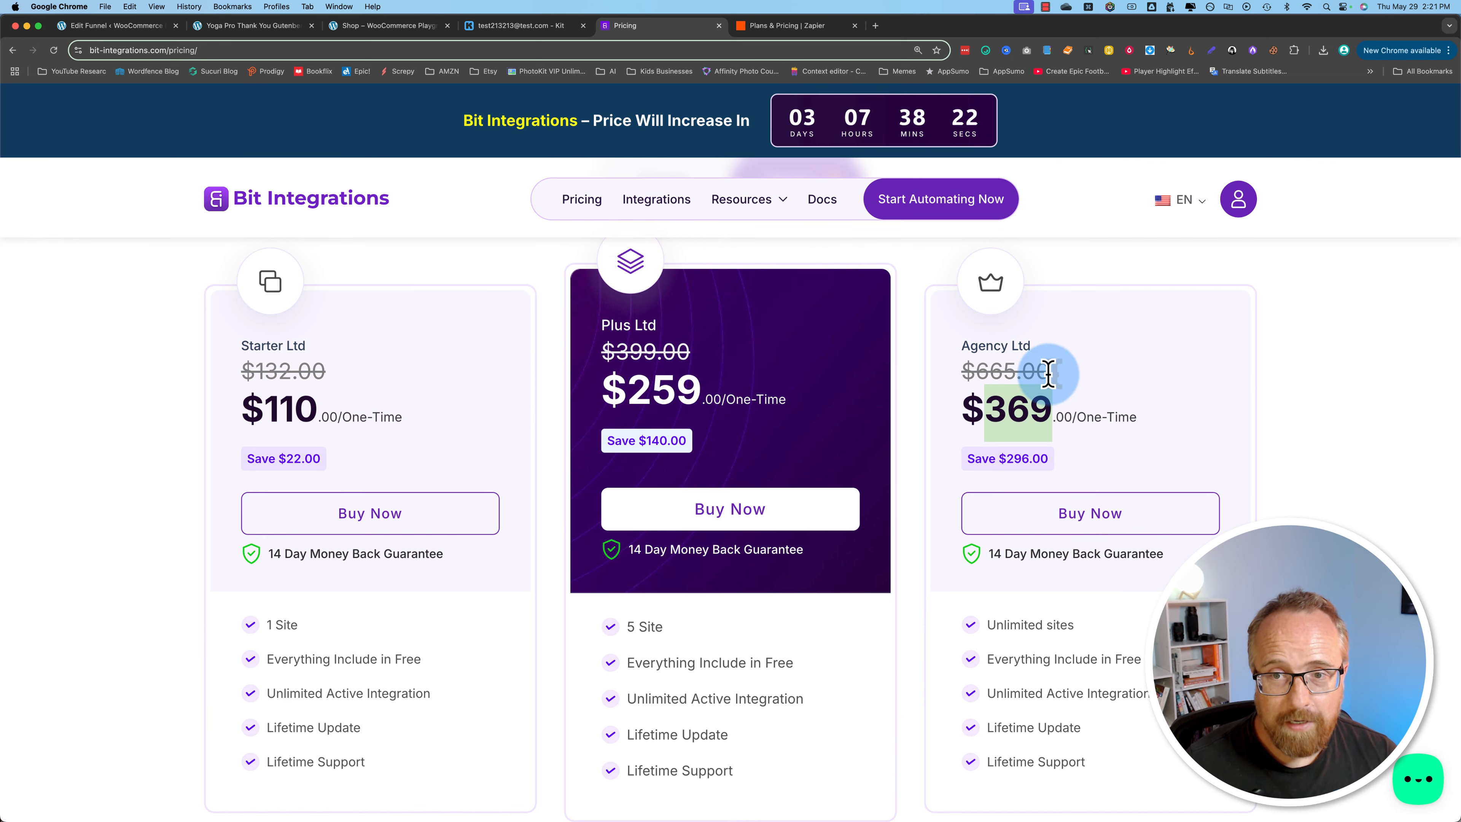
left_click_drag(1049, 374, 976, 369)
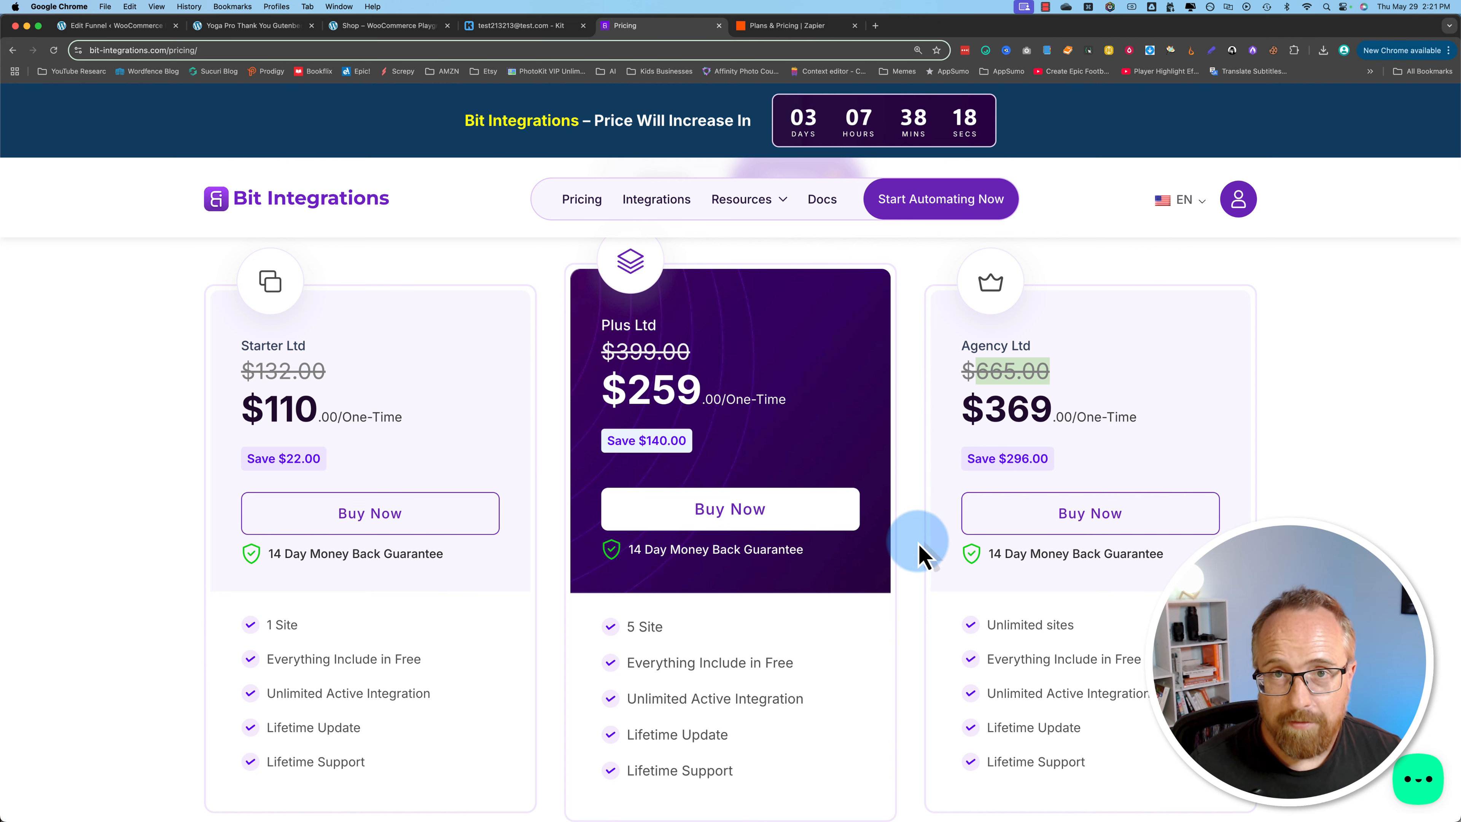
Step: Review the features included in all Bit Integrations plans and read the money-back guarantee's refund period
scroll(919, 555, "down", 2)
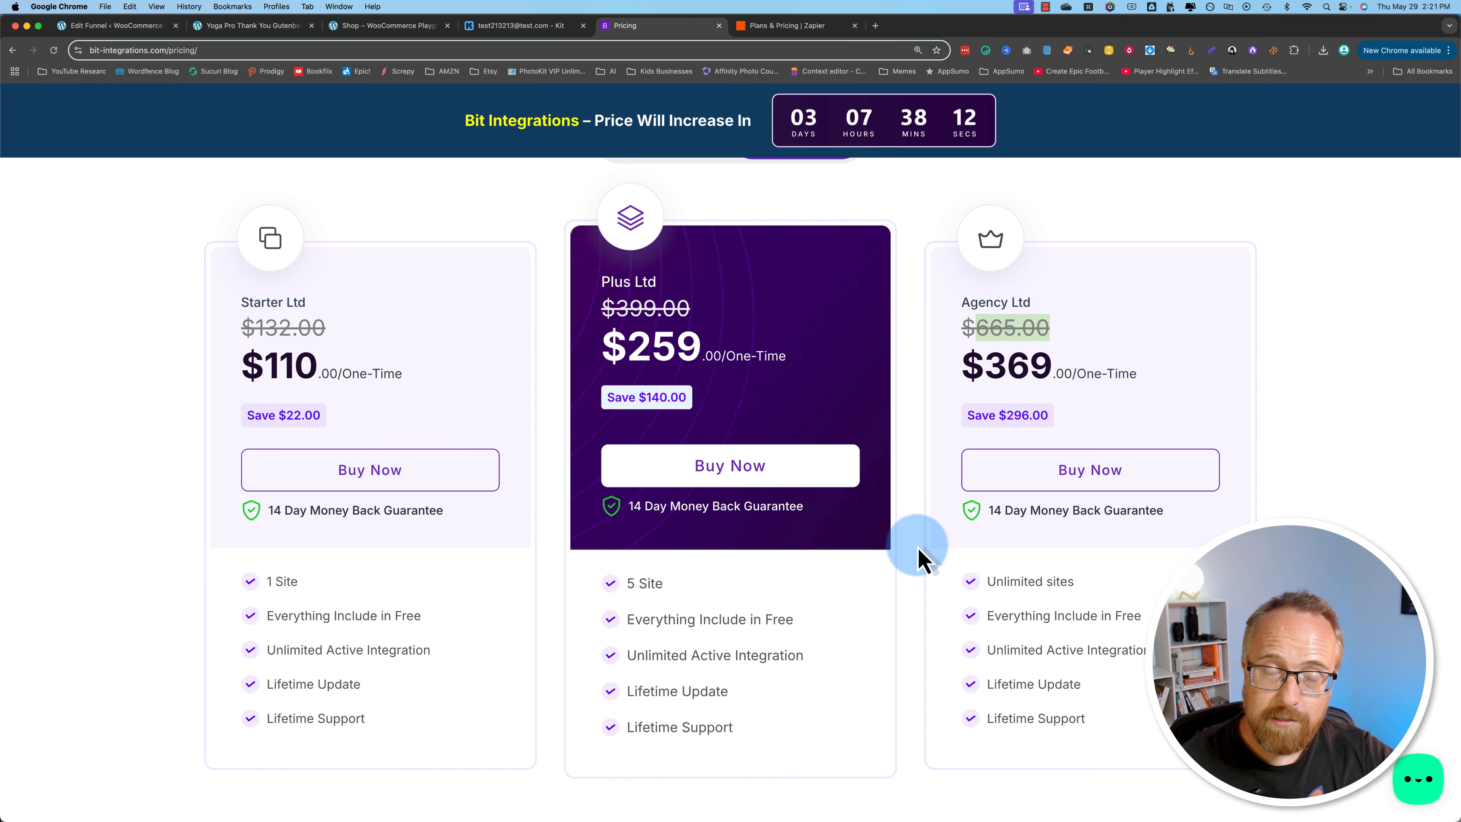
scroll(820, 562, "down", 10)
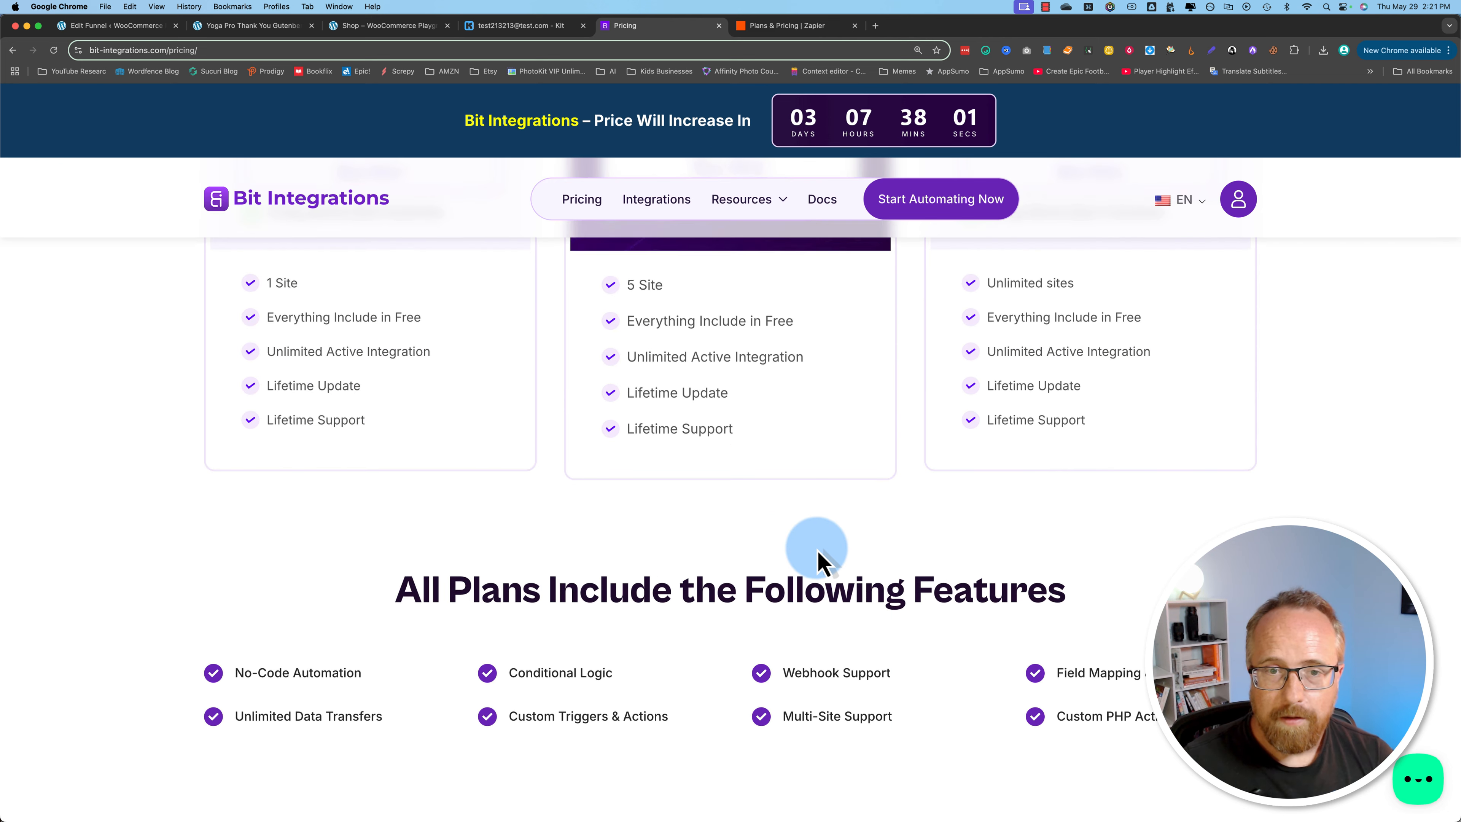
scroll(820, 561, "down", 3)
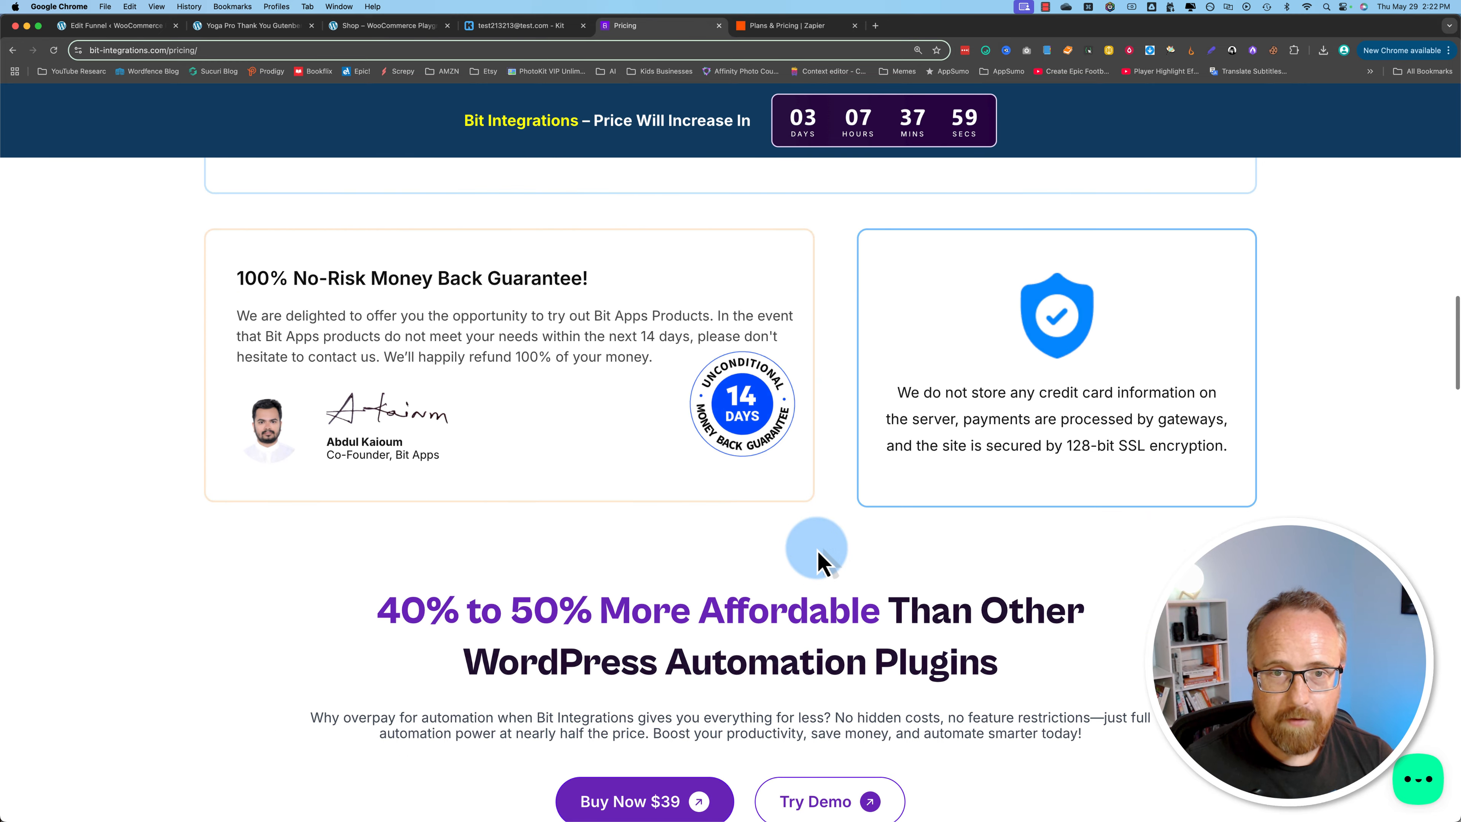
left_click_drag(667, 280, 557, 277)
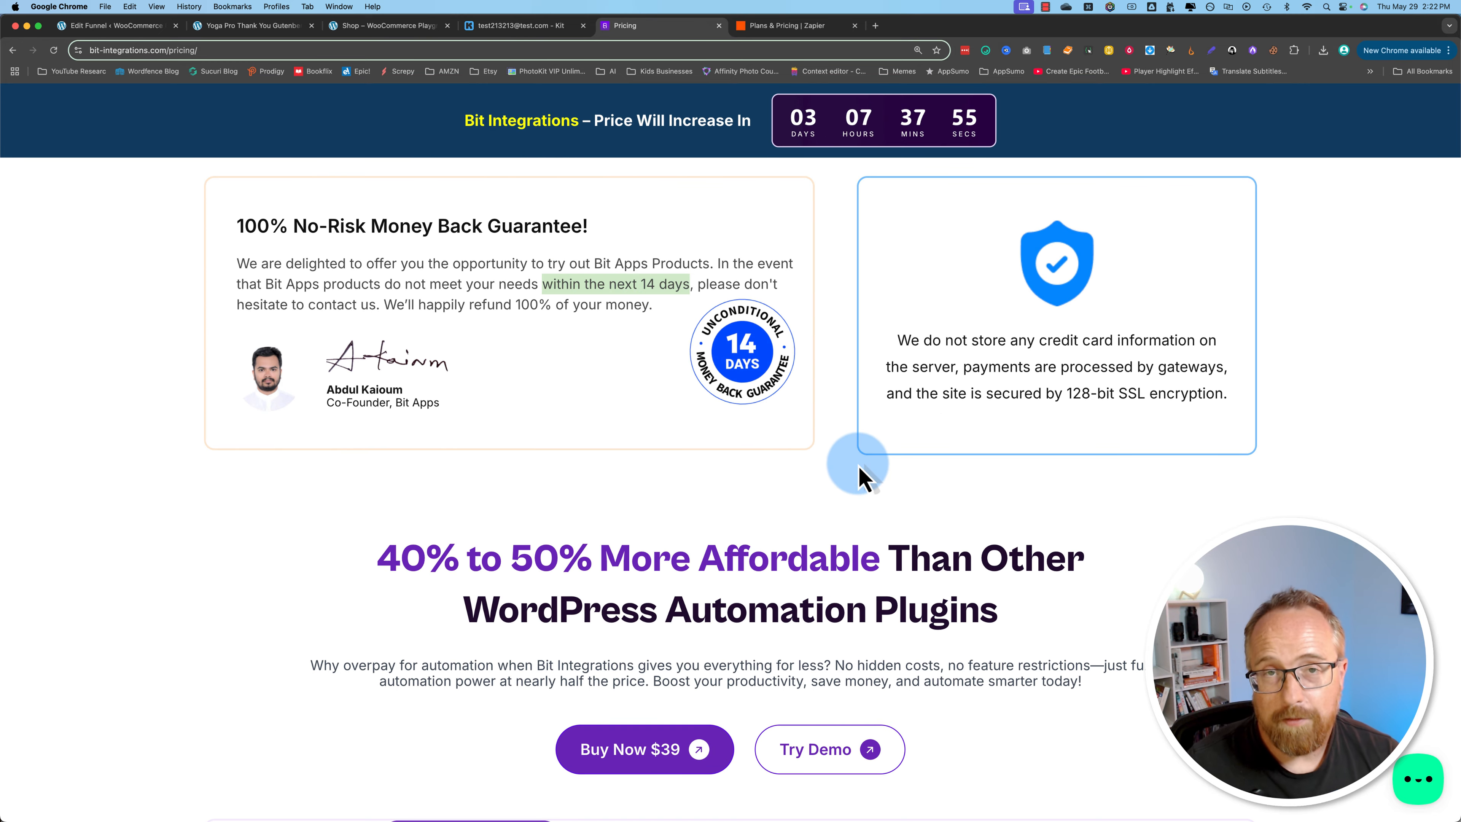
scroll(863, 476, "up", 10)
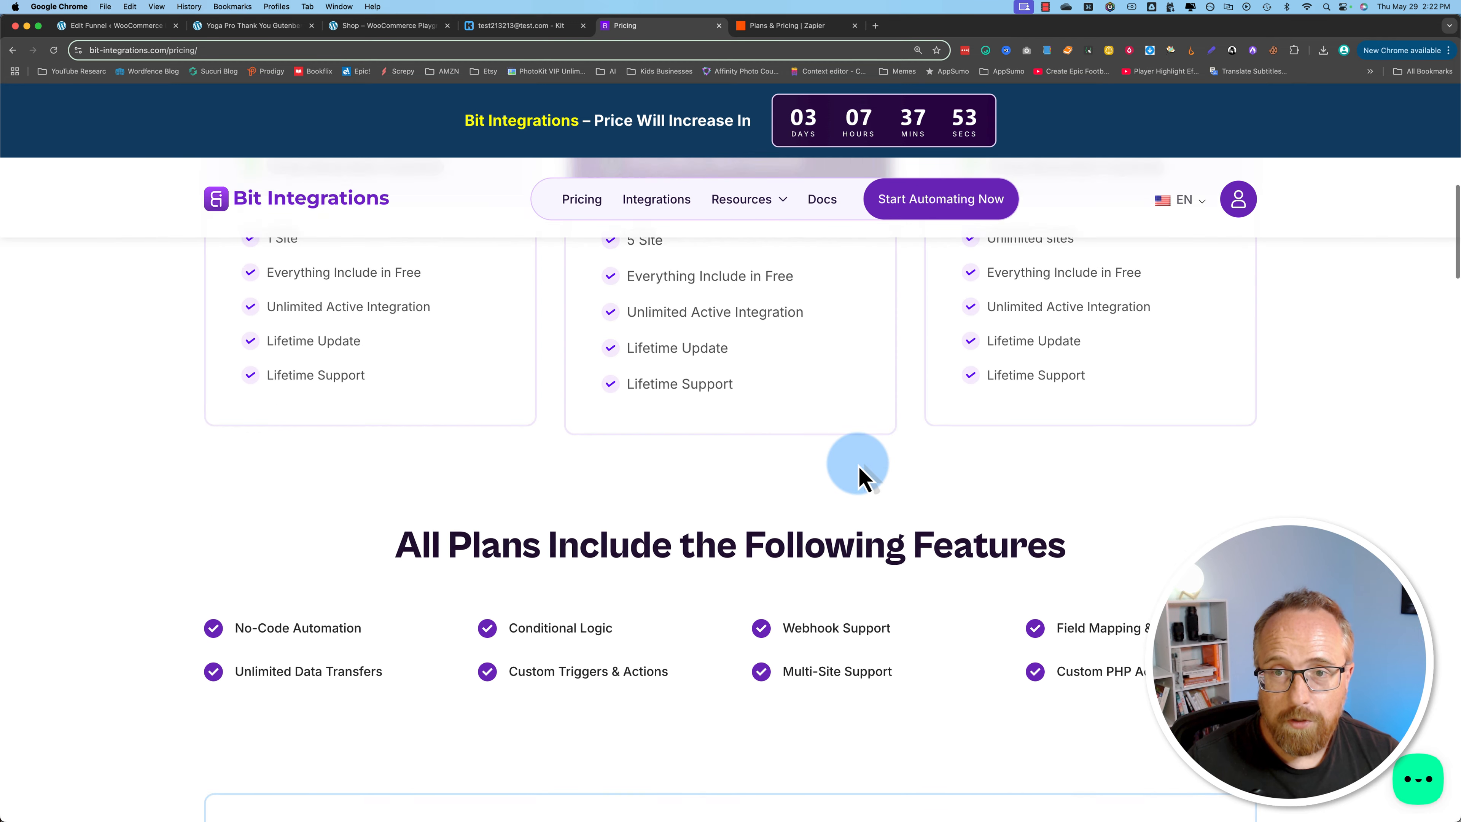
Step: Examine the lifetime update and lifetime support entries in the Starter plan's feature list
scroll(858, 477, "up", 4)
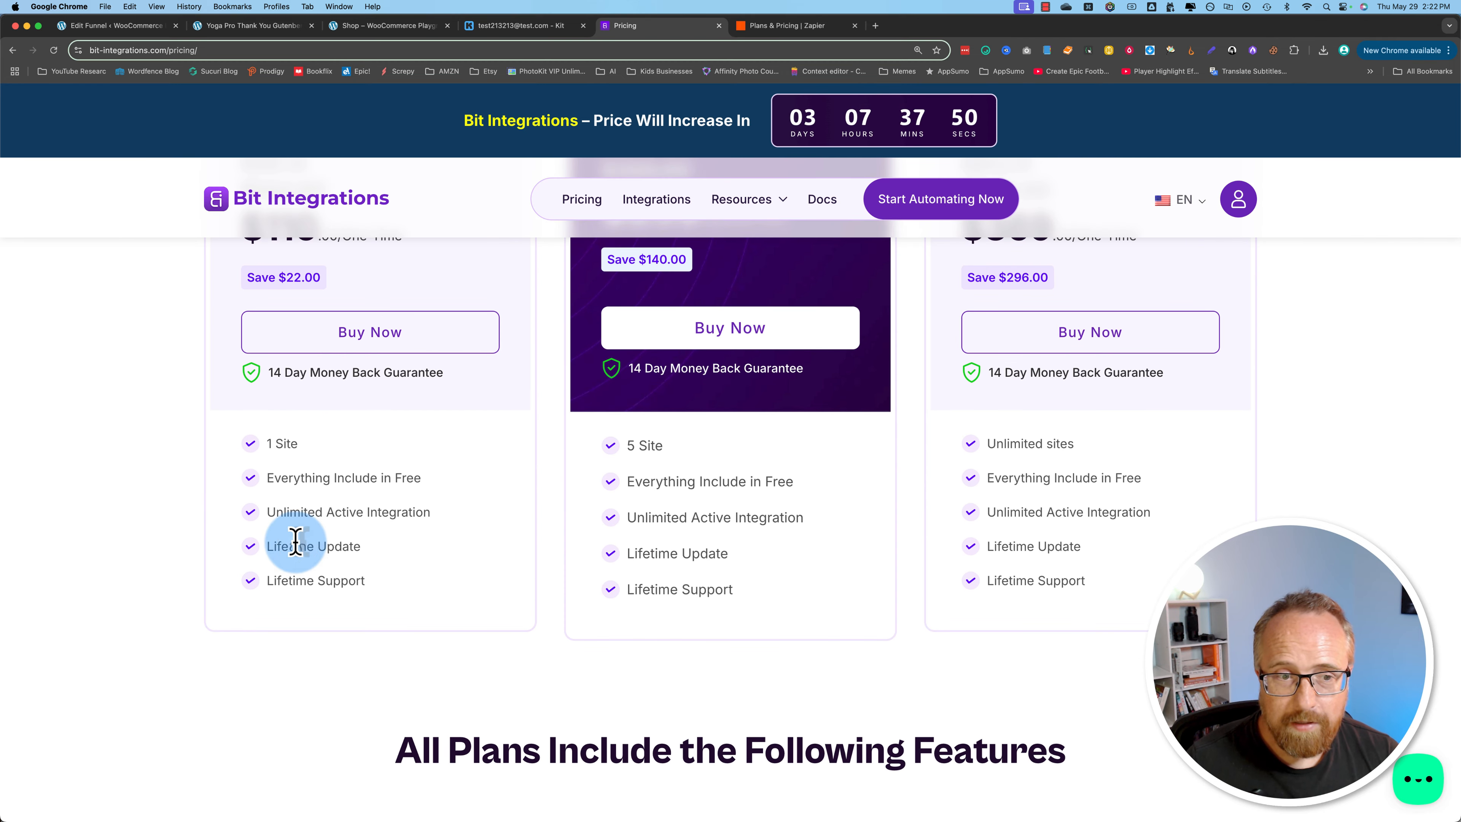
left_click_drag(313, 560, 349, 576)
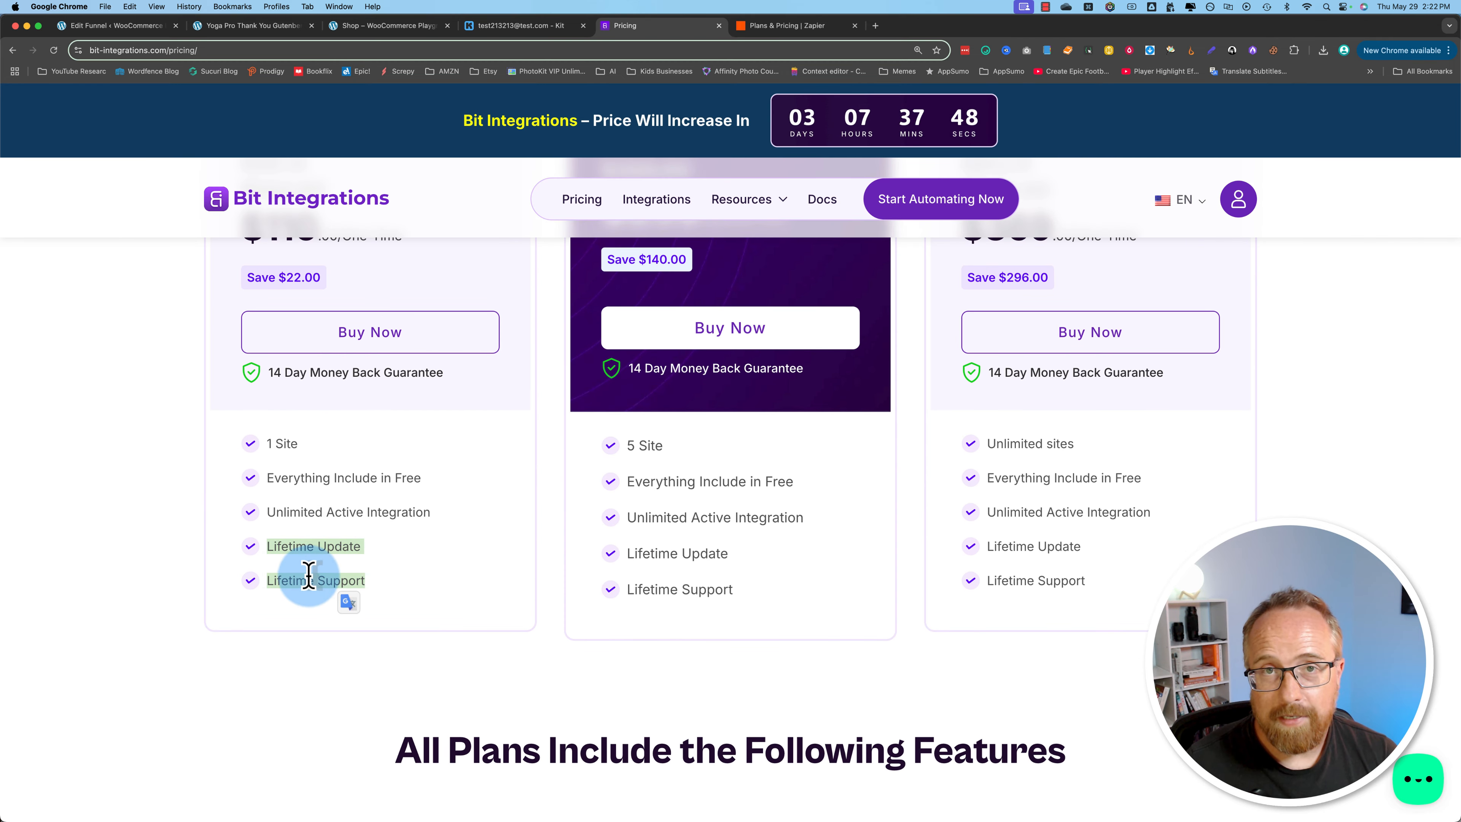
left_click(332, 582)
triple_click(282, 582)
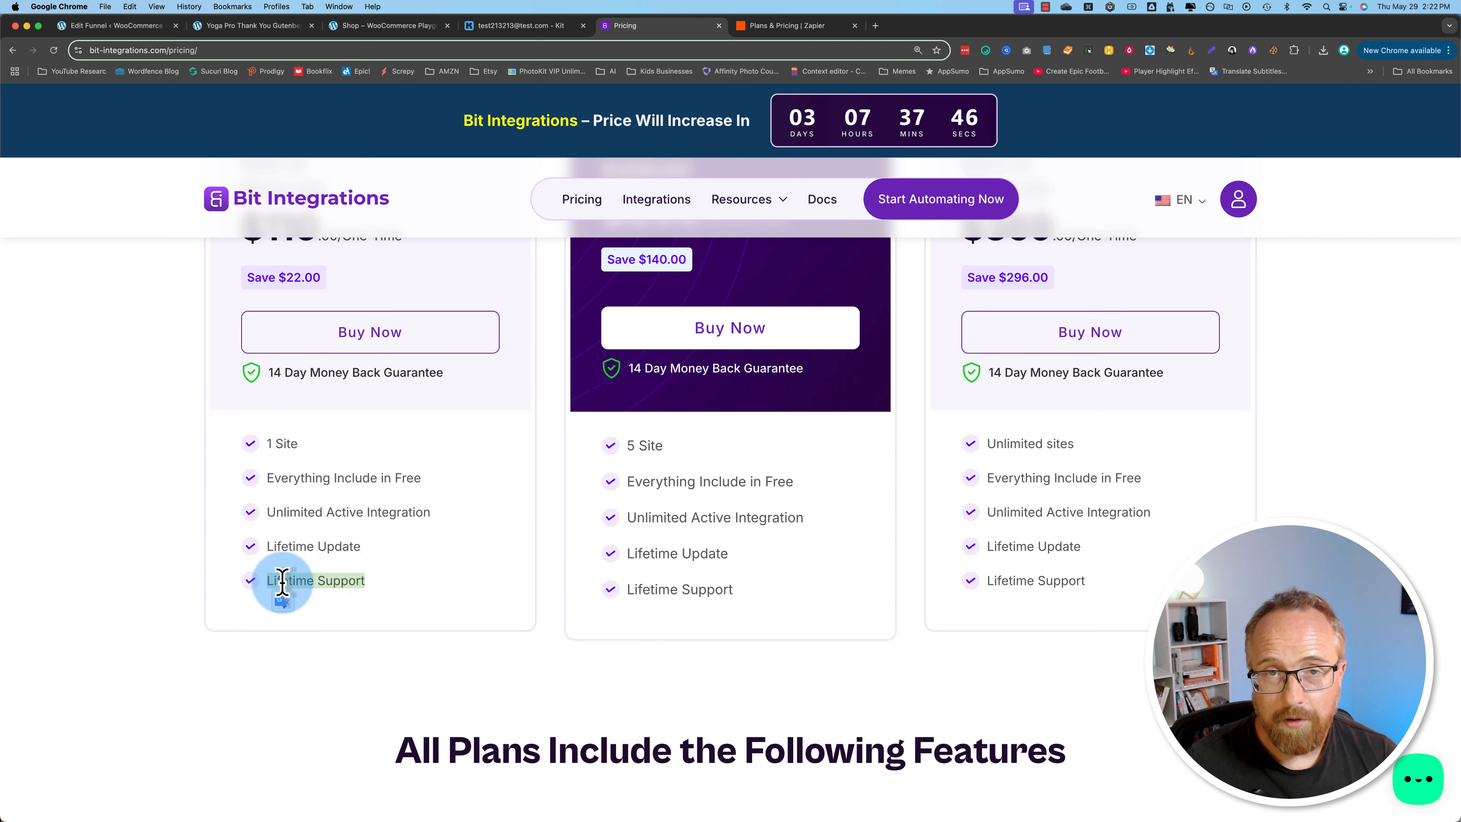
left_click(418, 661)
left_click_drag(344, 591, 308, 580)
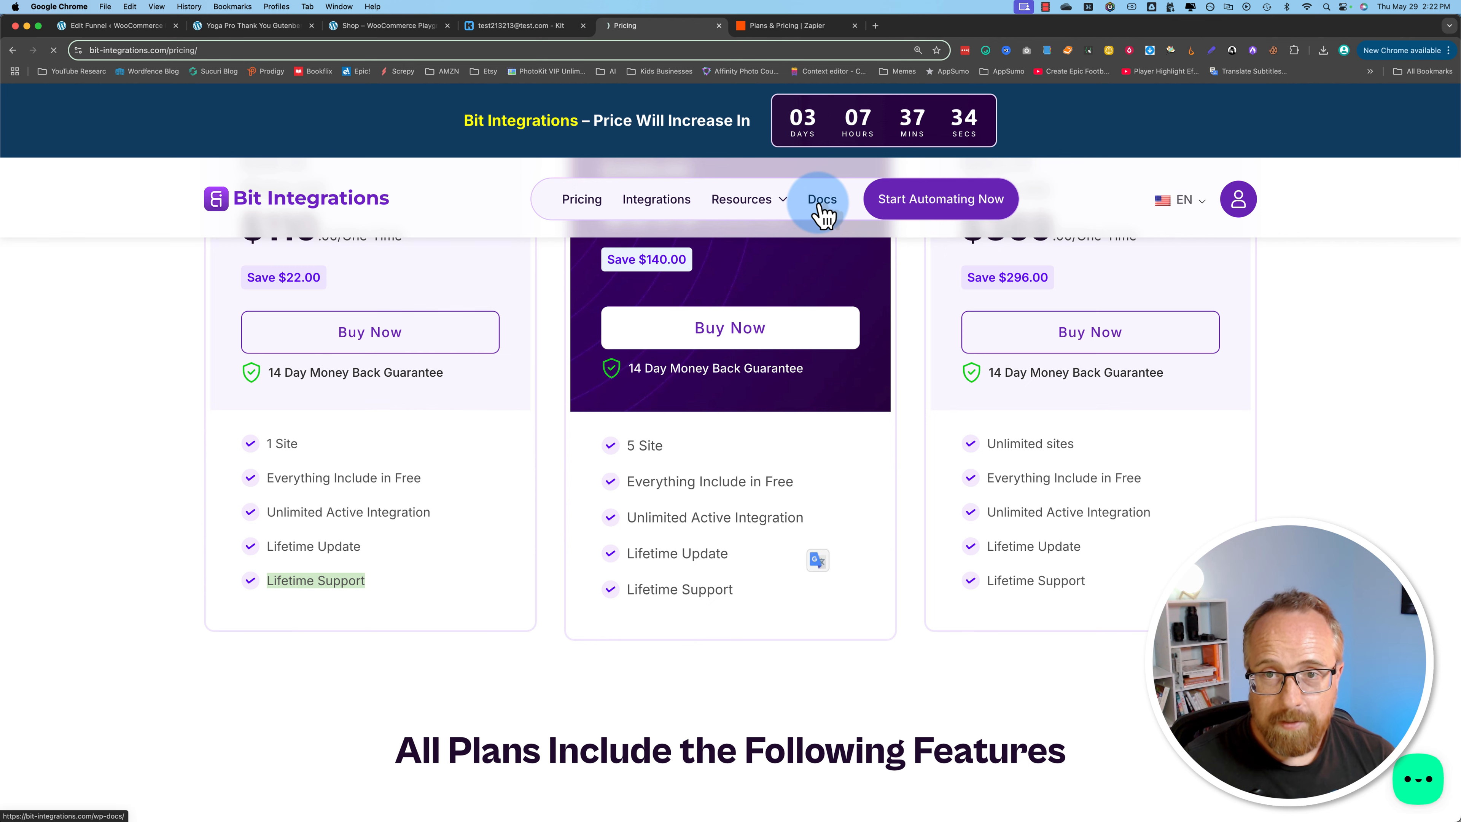
Step: Open the Bit Integrations documentation and look over its Trigger section and list of integration articles
scroll(336, 496, "down", 6)
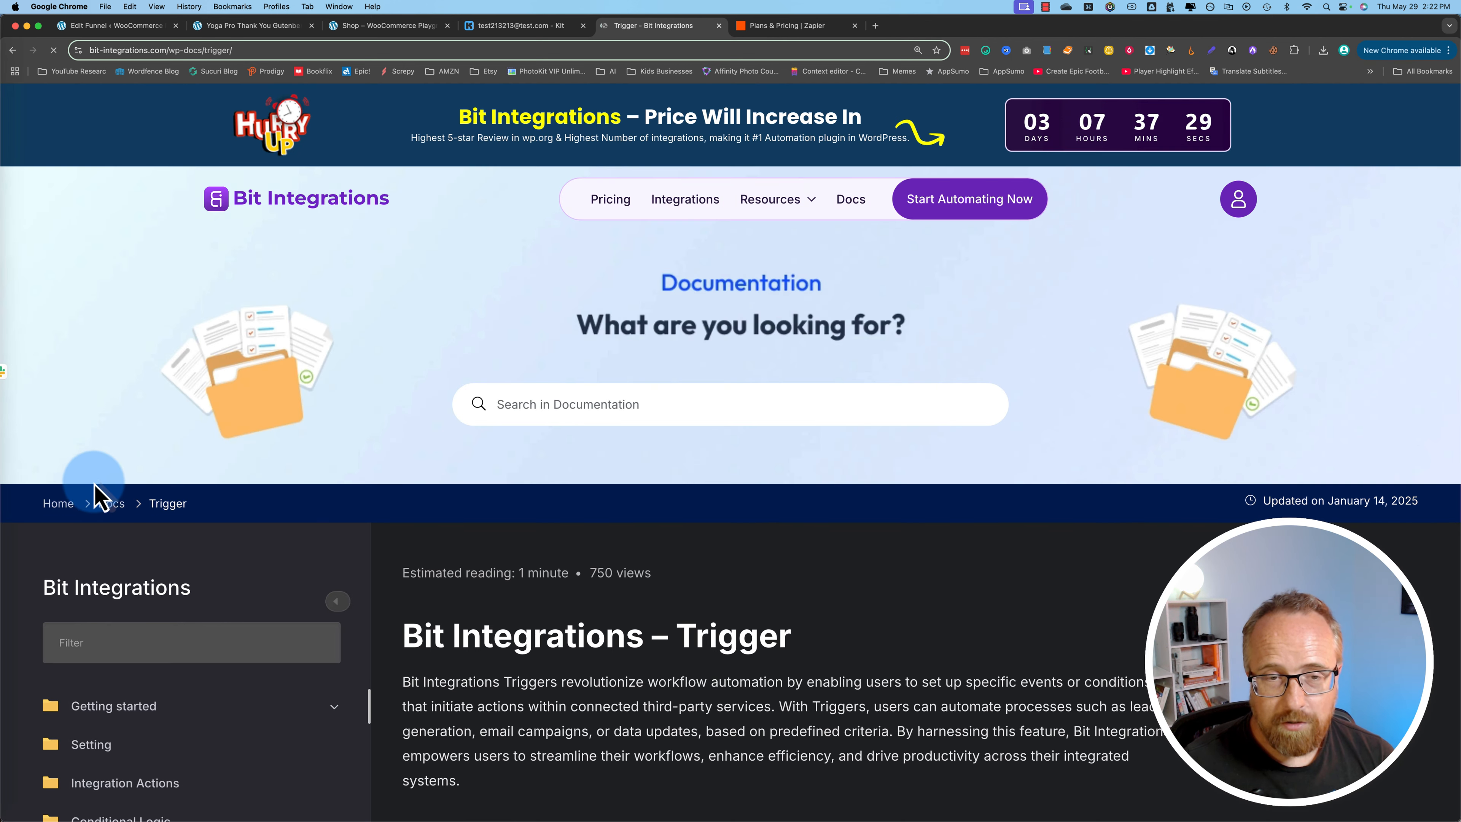
scroll(441, 579, "down", 4)
scroll(437, 564, "down", 2)
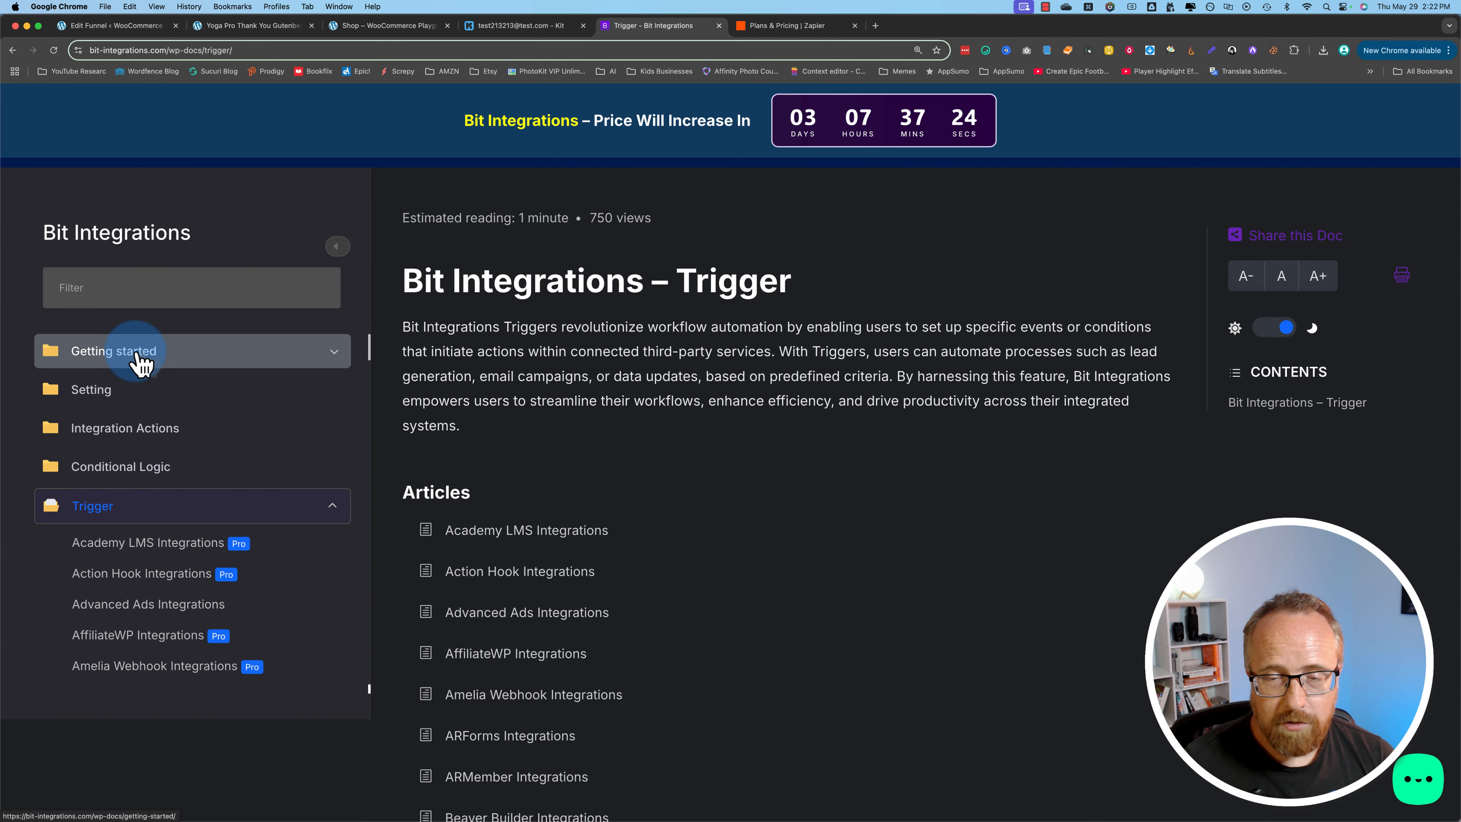
scroll(521, 505, "up", 6)
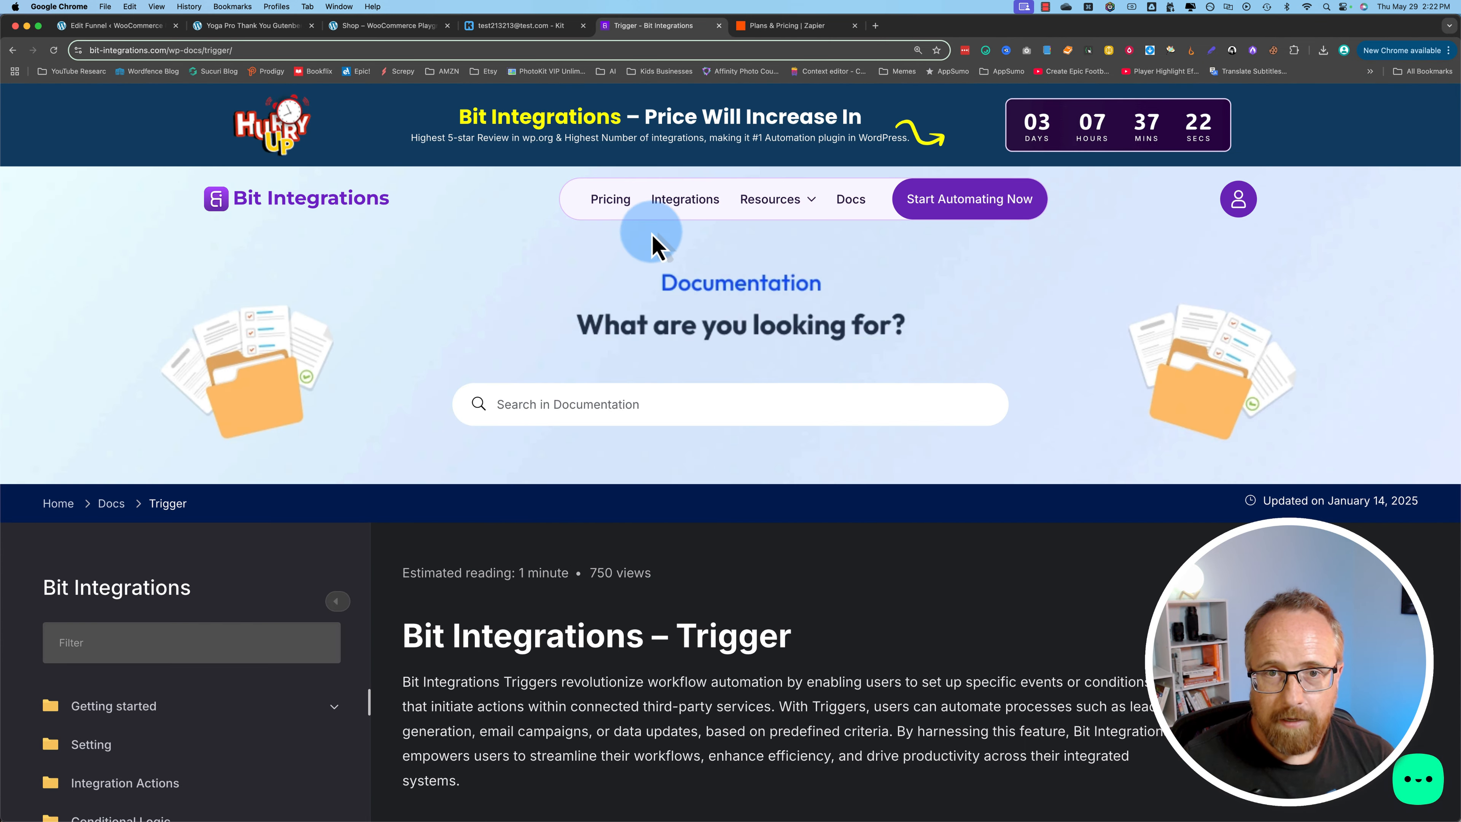
Step: Open the Bit Integrations directory of all integrations and browse the available plugins and apps
left_click(686, 200)
scroll(806, 547, "down", 4)
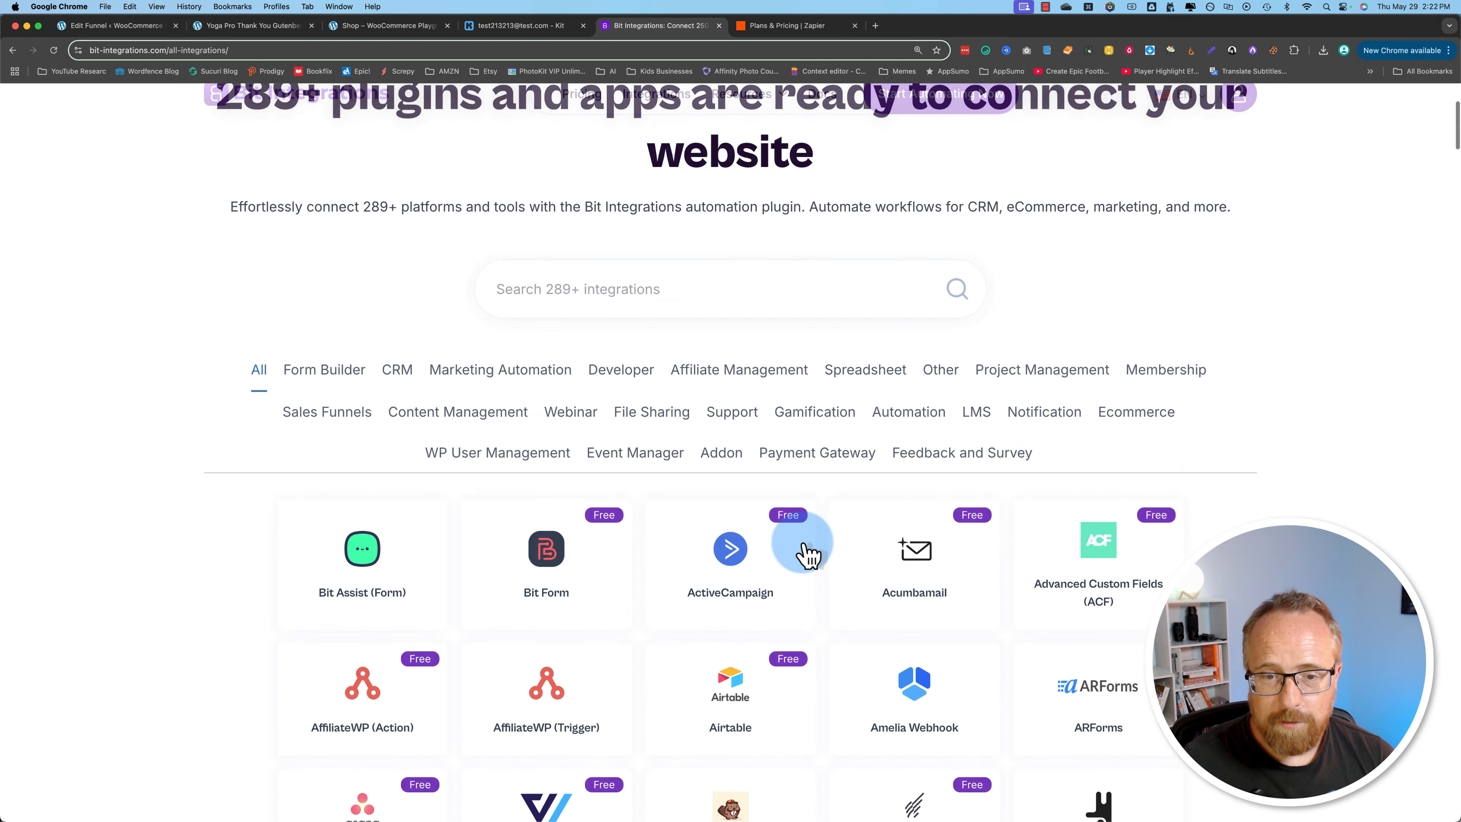
scroll(805, 554, "down", 5)
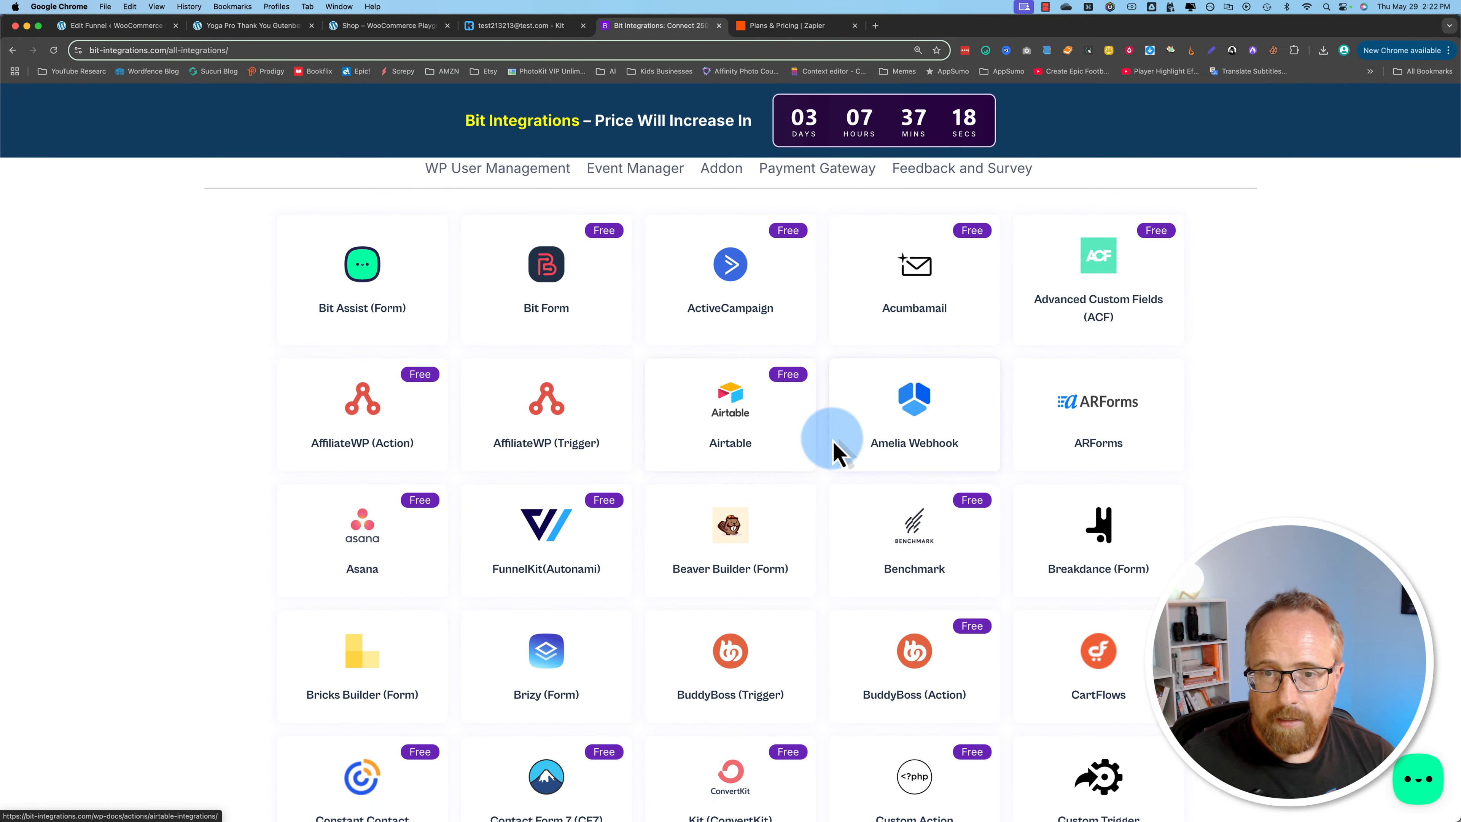
Step: Open the Amelia Webhook integration documentation and review its trigger setup steps, Set Action instructions and tutorial videos
left_click(919, 424)
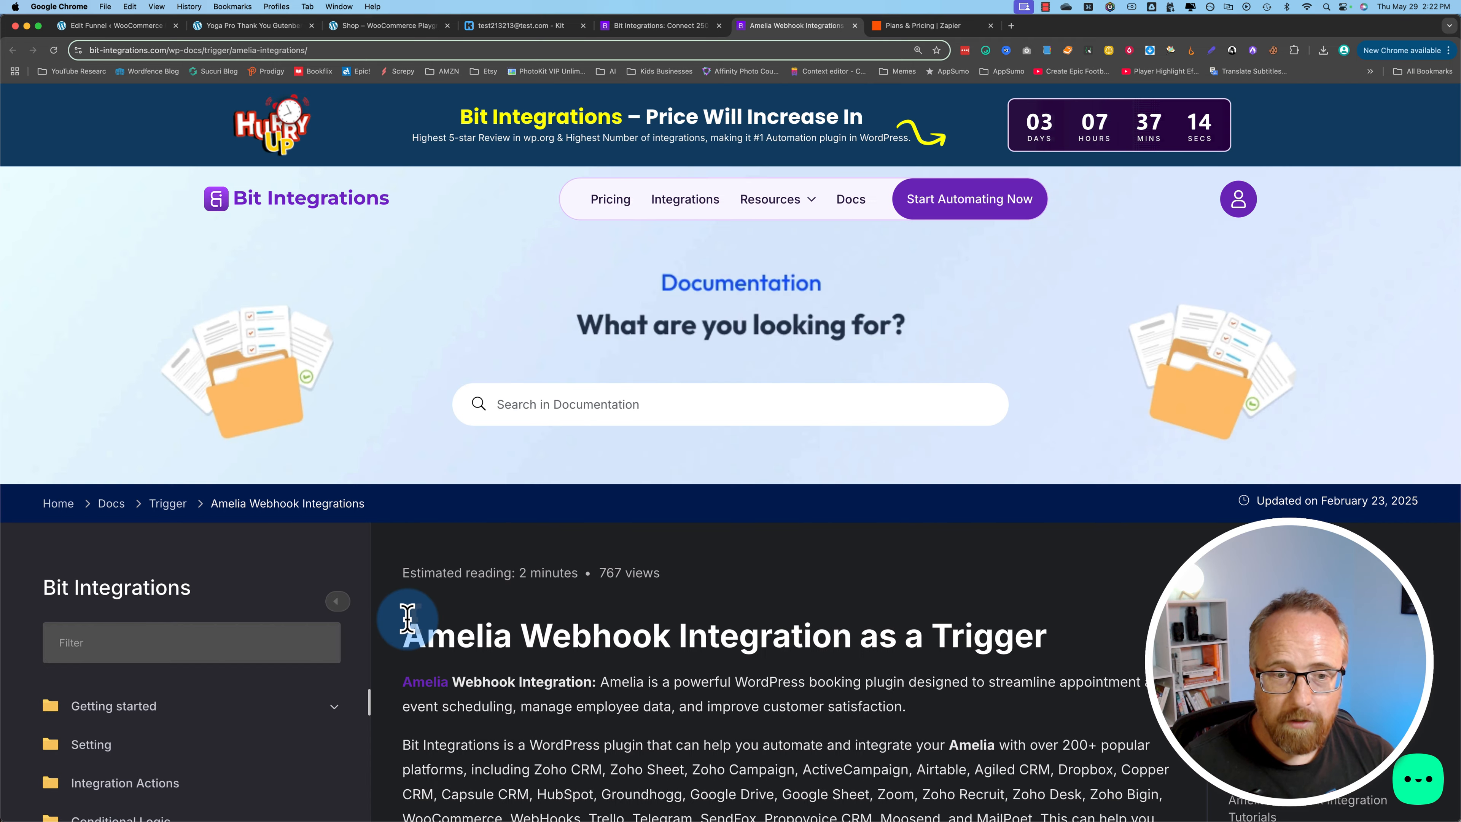
scroll(402, 619, "down", 3)
scroll(482, 578, "down", 20)
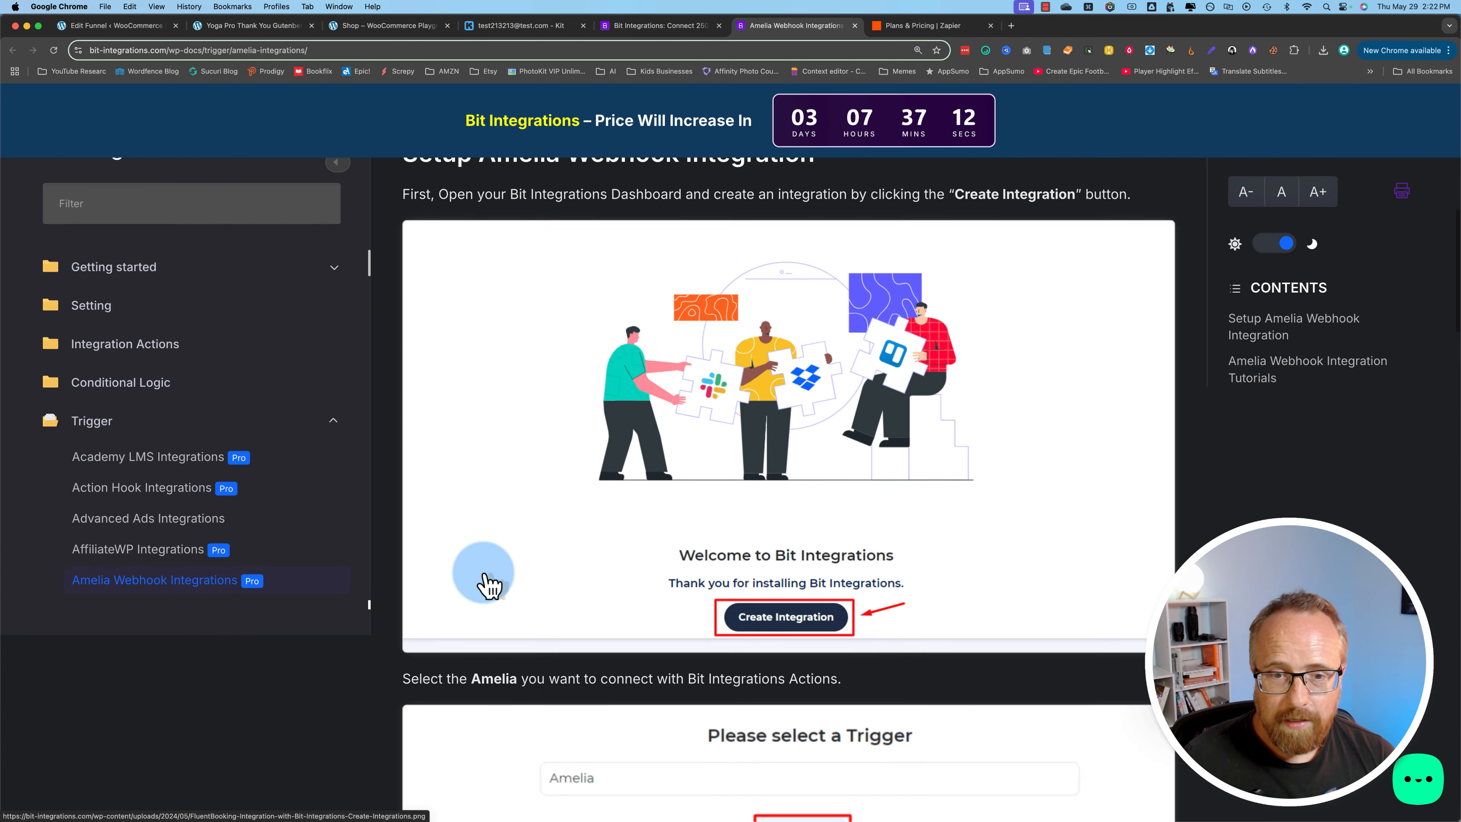
scroll(482, 578, "down", 20)
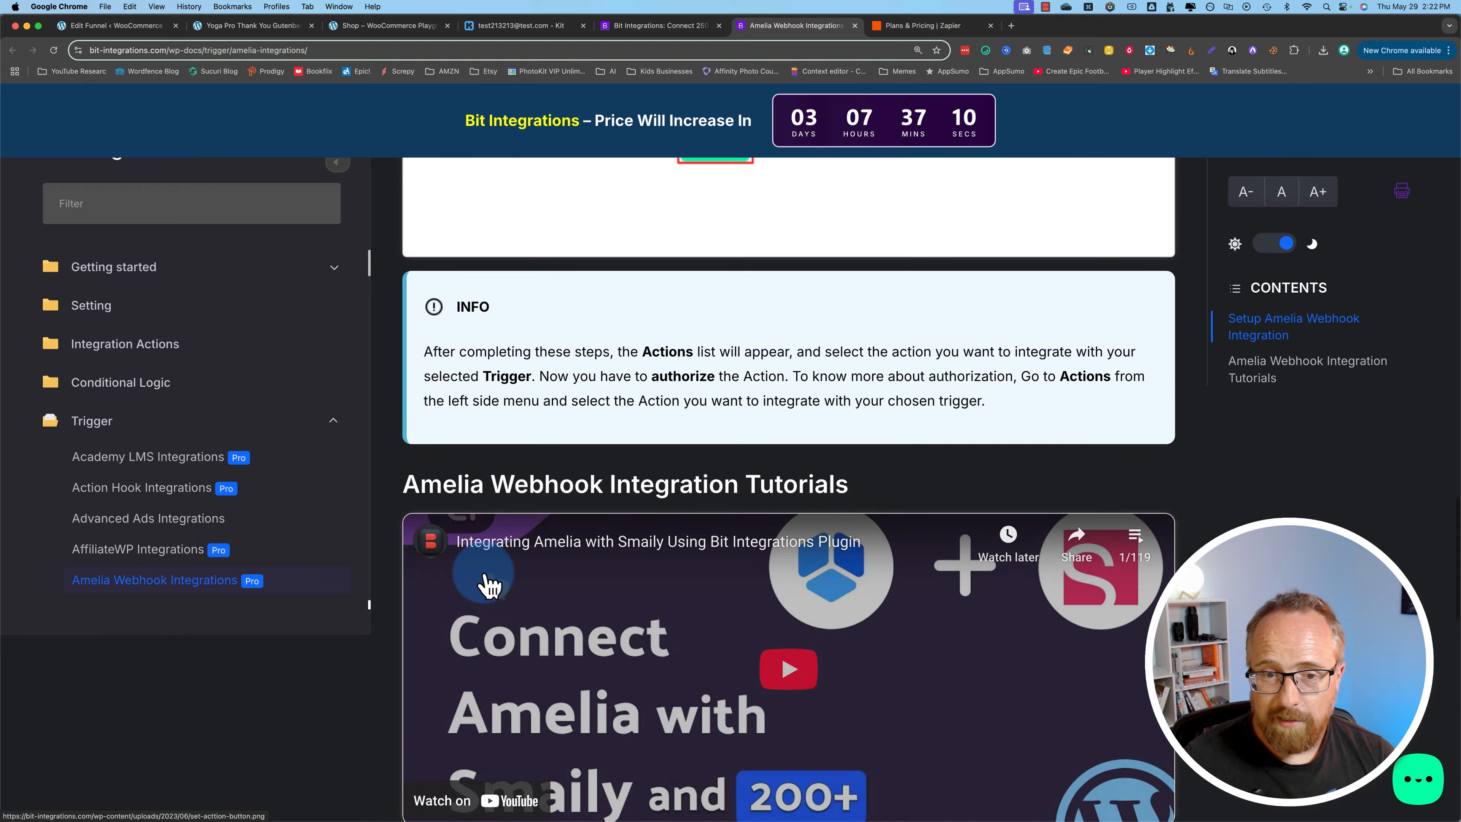
scroll(488, 584, "down", 5)
scroll(483, 587, "up", 3)
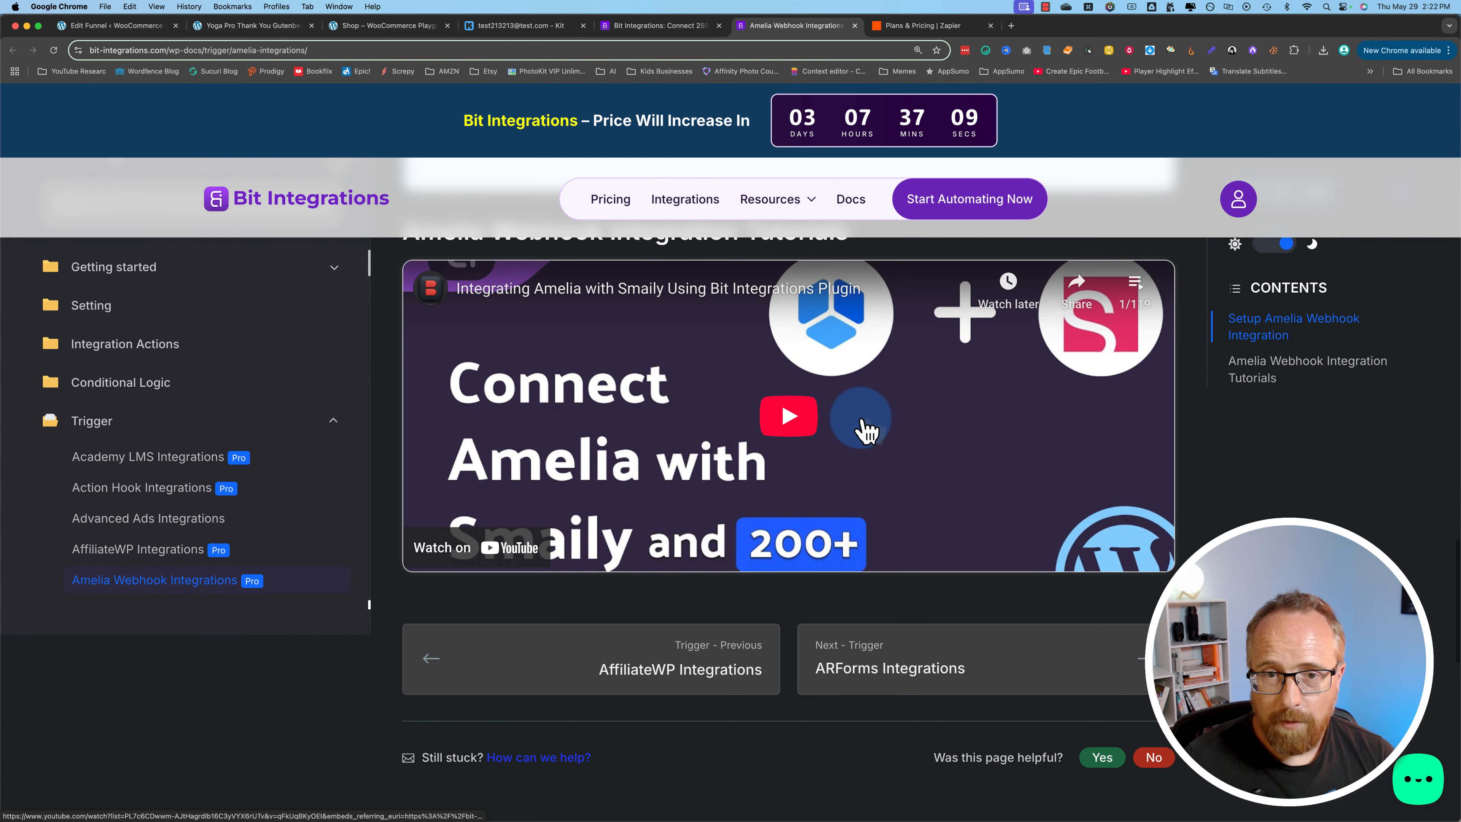
scroll(825, 496, "up", 5)
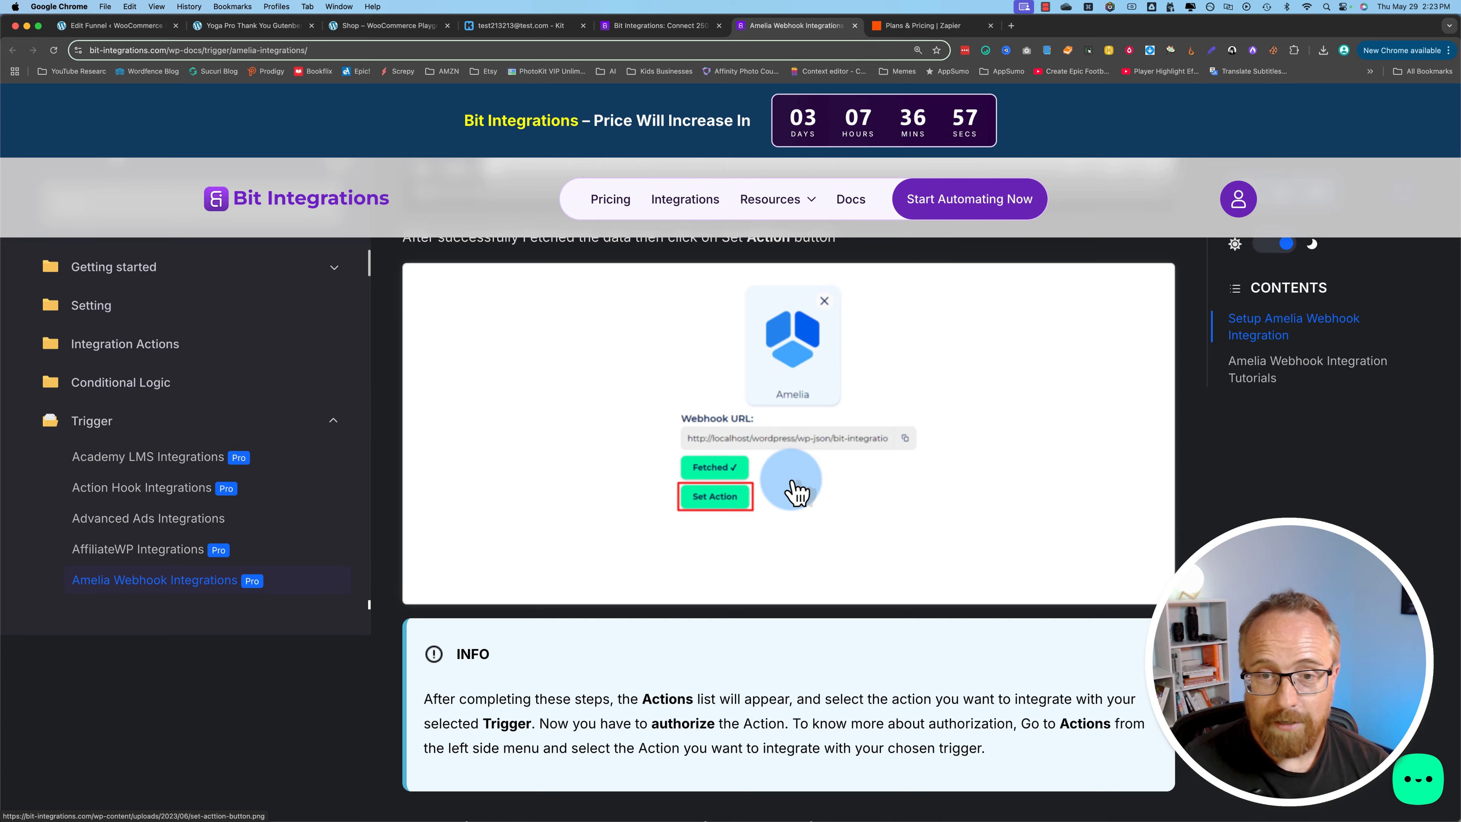
scroll(797, 492, "up", 5)
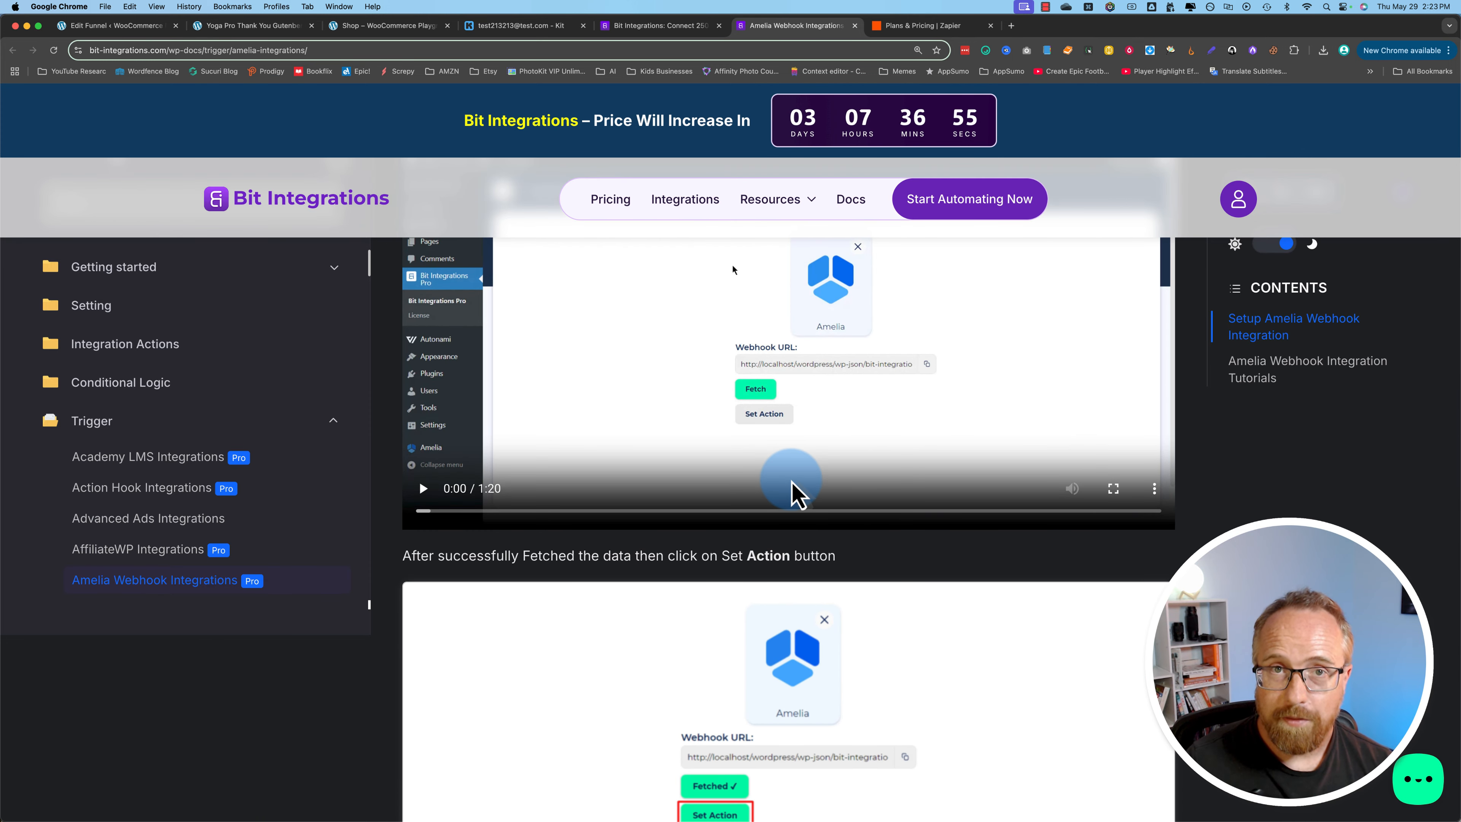